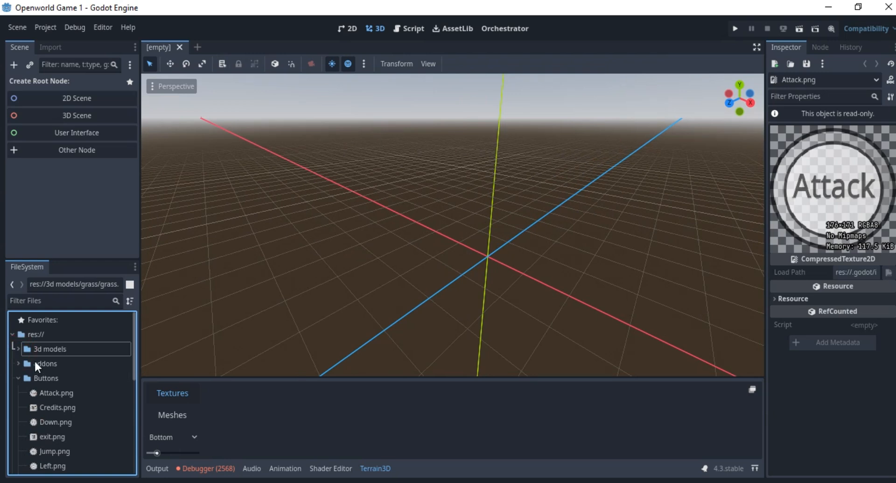
Step: Collapse the Buttons and terrain texture folders and look through the plugin folders inside addons
click(19, 378)
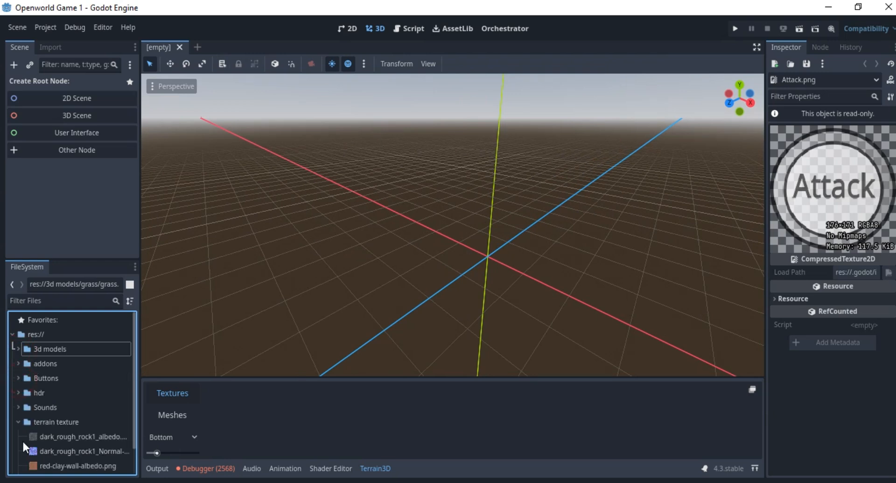
click(17, 421)
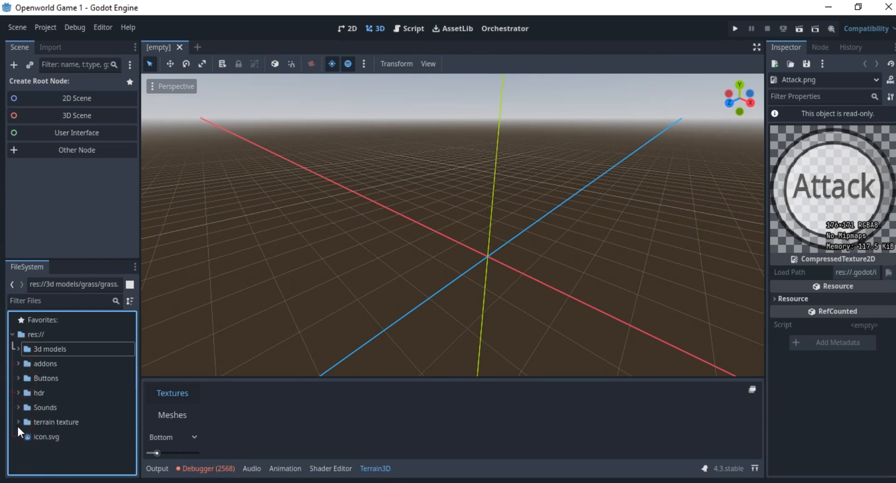
click(18, 363)
click(55, 378)
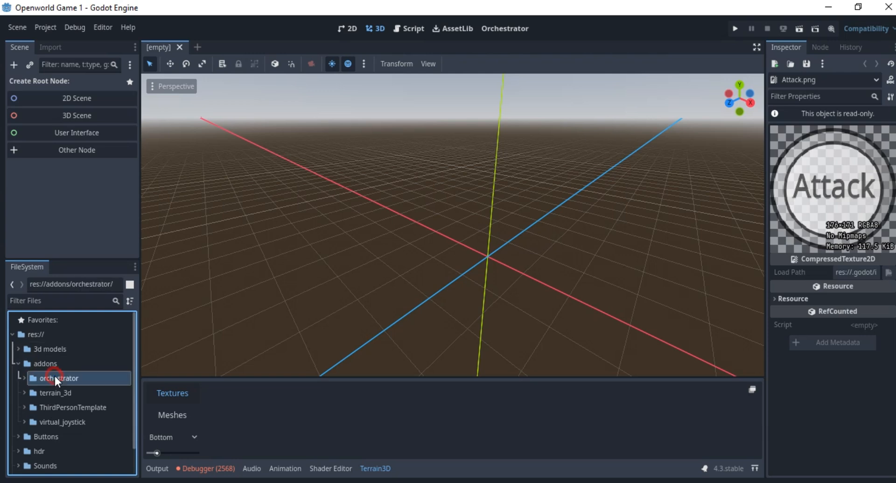
click(54, 392)
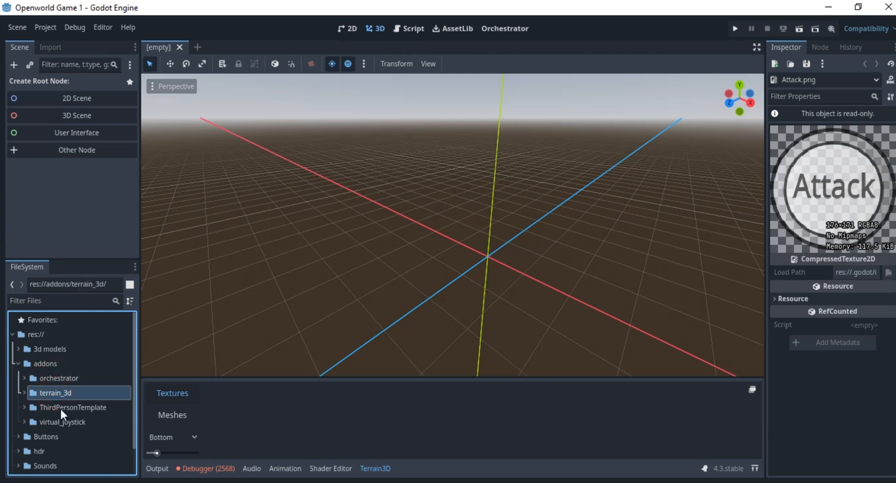
click(59, 408)
click(51, 421)
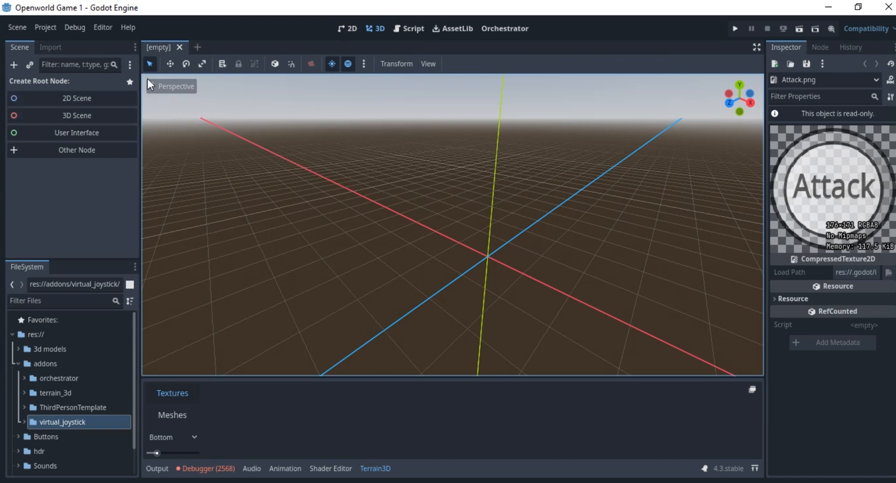
Step: Create a 3D scene root node in the empty scene
click(89, 116)
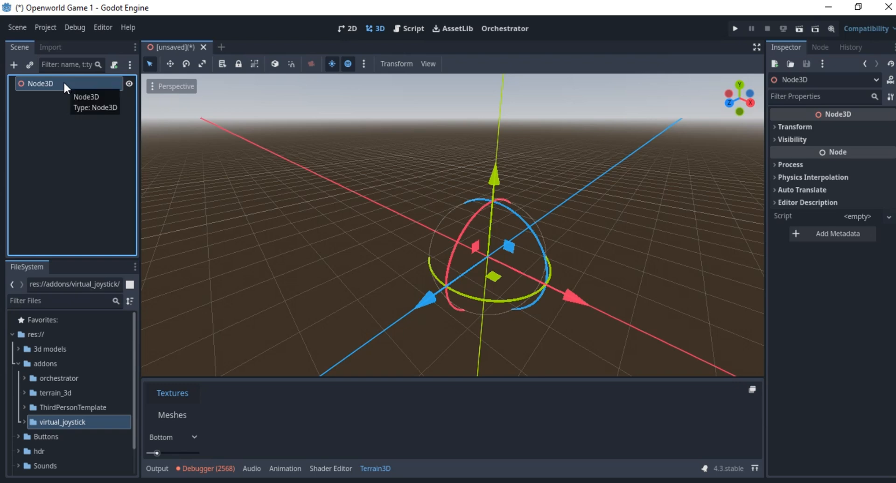
Step: Disable and re-enable the Terrain3D plugin in the project's plugin settings
click(45, 27)
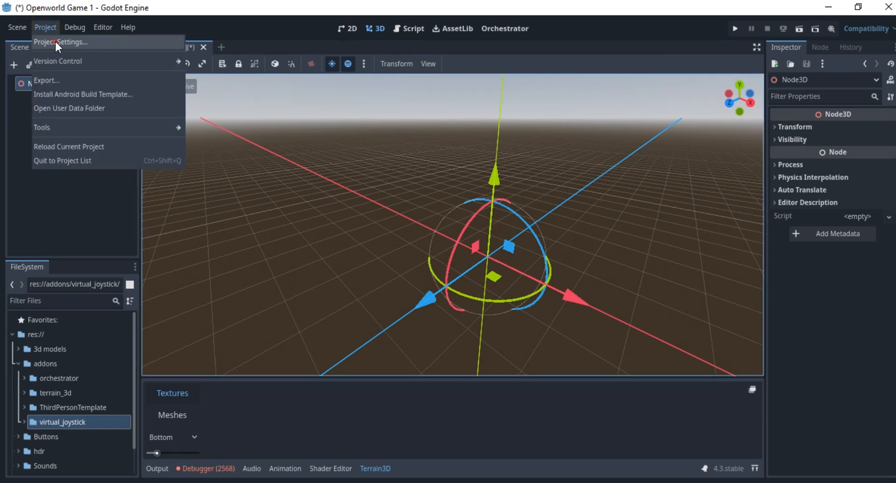
click(54, 41)
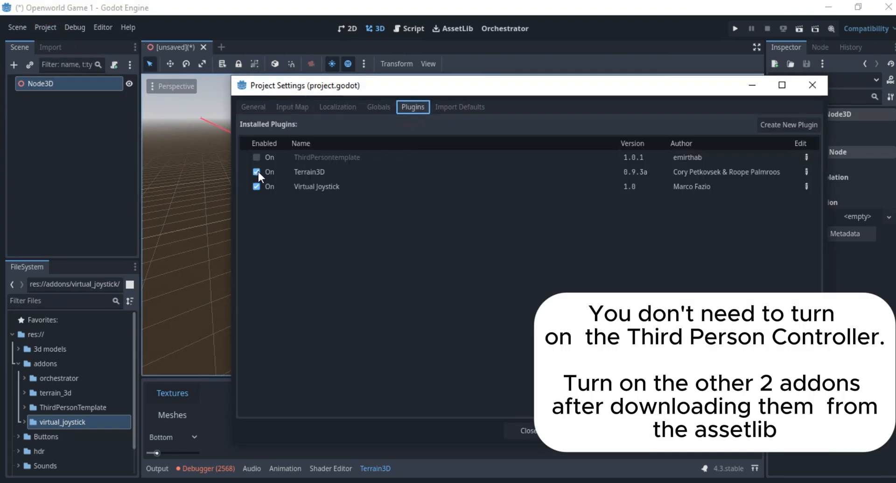
click(257, 171)
click(257, 172)
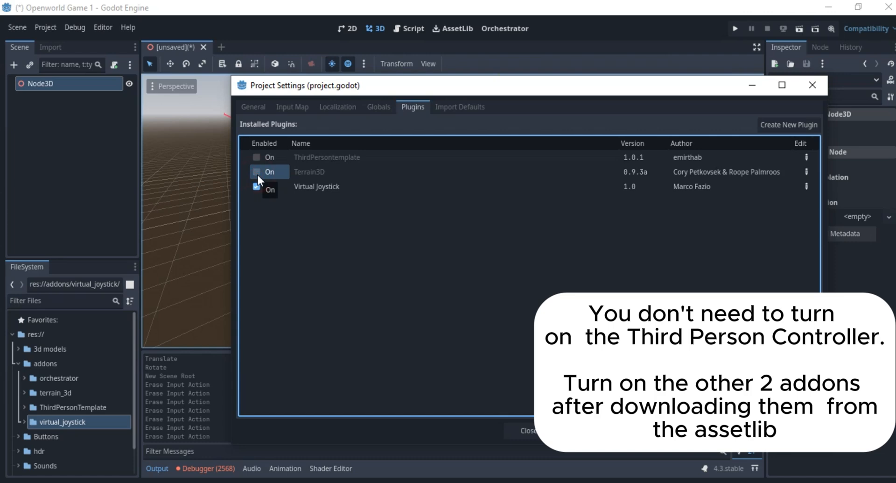
click(256, 173)
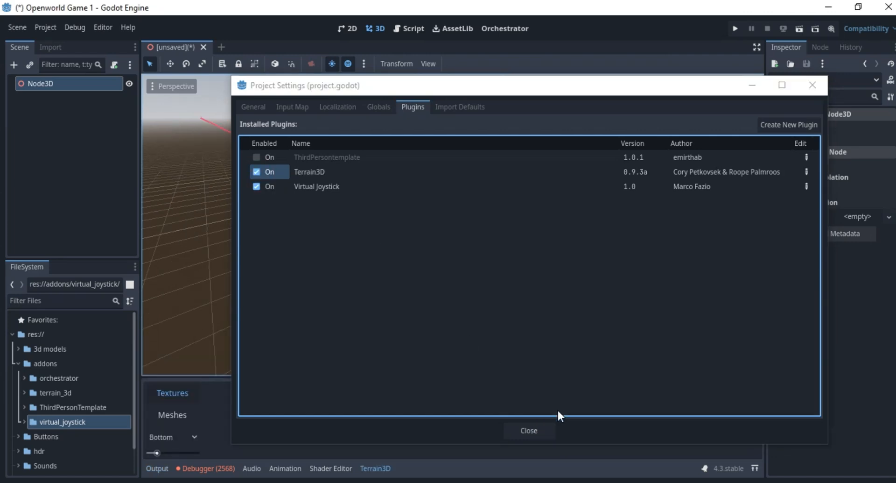
click(536, 429)
Step: Add a Terrain3D node as a child of the Node3D root
scroll(225, 152, down, 3)
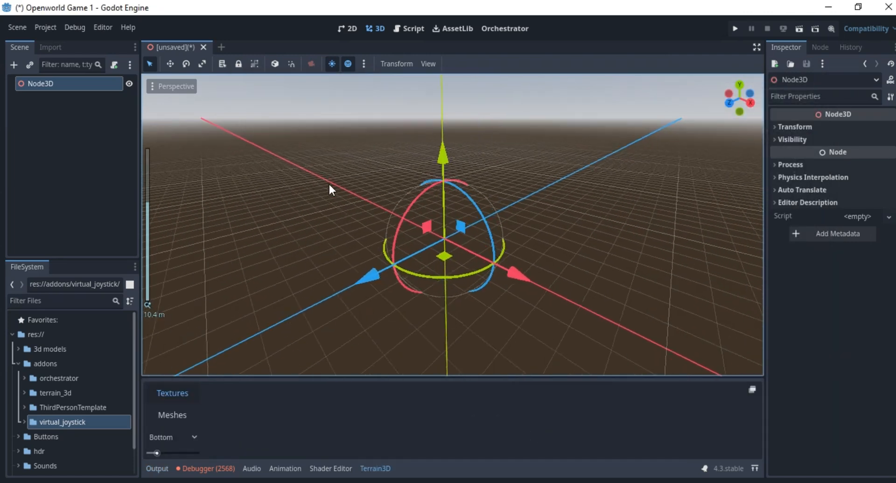
scroll(328, 183, up, 3)
right_click(60, 80)
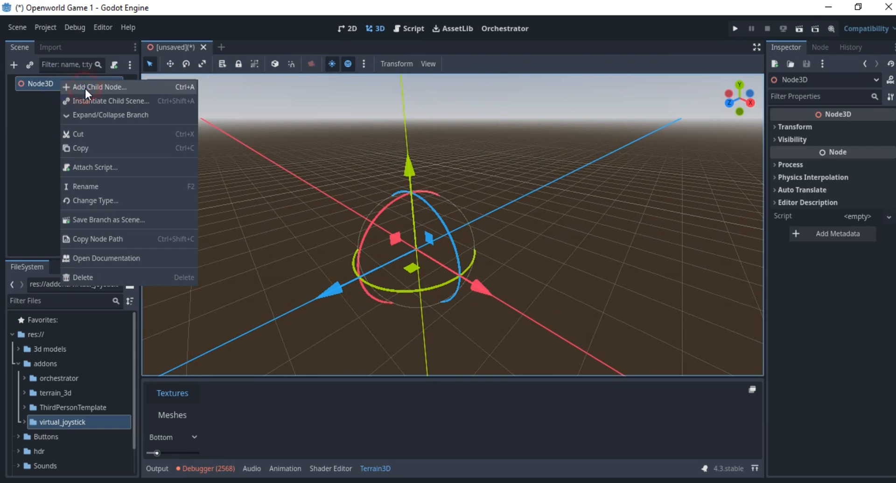
click(85, 87)
text(terra)
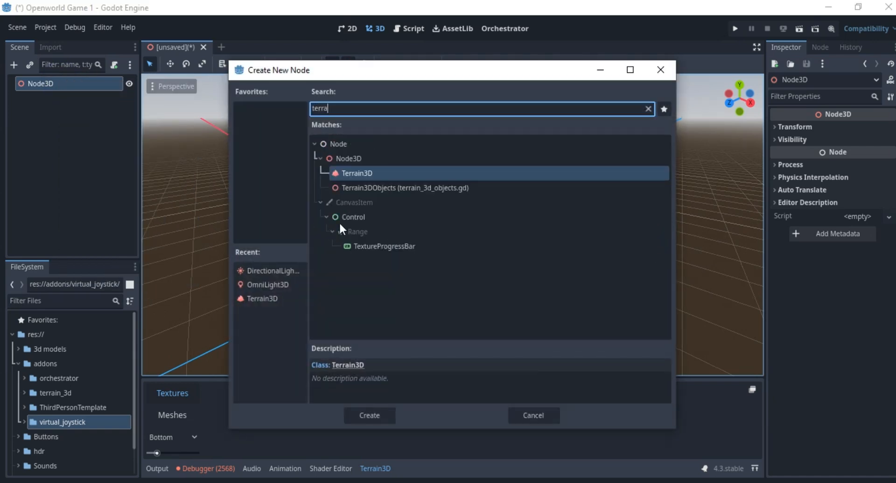
click(385, 413)
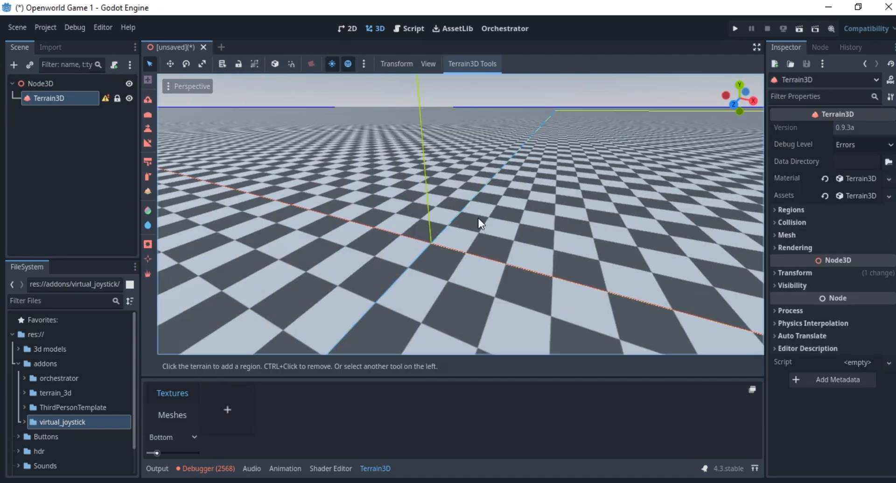
middle_drag(436, 188, 444, 228)
middle_drag(323, 185, 216, 186)
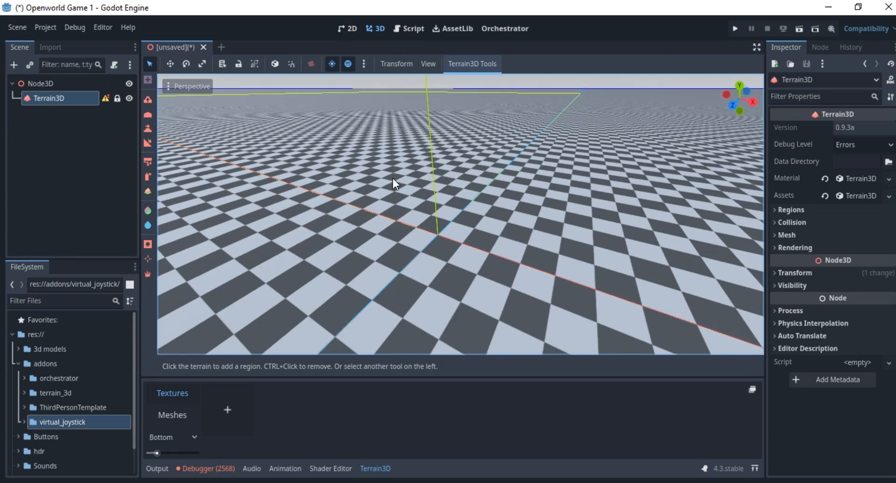
middle_drag(393, 179, 625, 226)
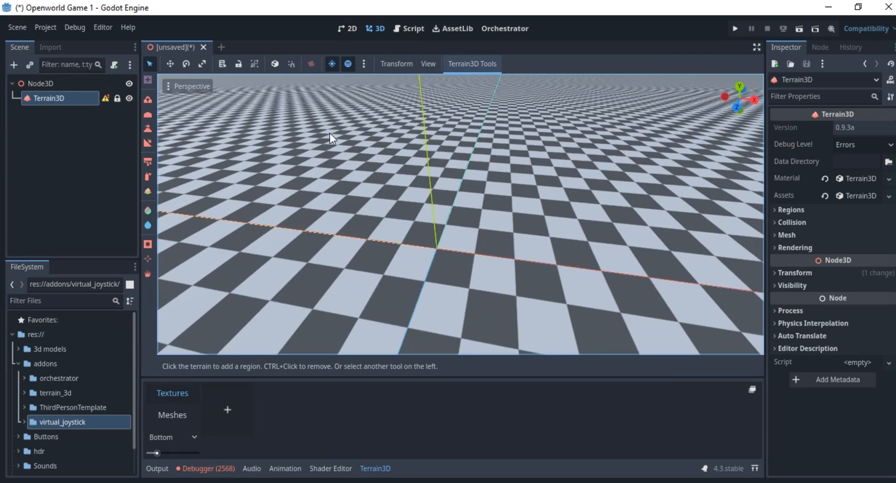
middle_drag(424, 212, 346, 187)
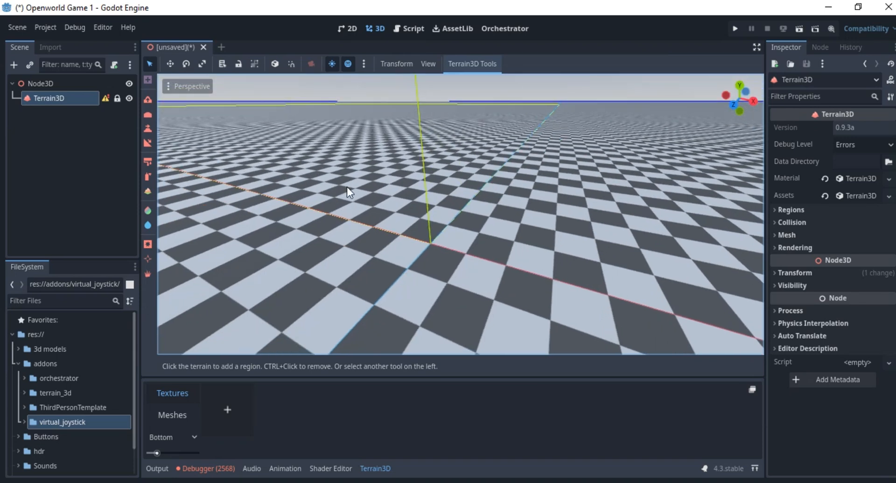
Step: Choose VRAM Compressed as the compression mode in the import settings of dark_rough_rock1_albedo.png from the terrain texture folder
click(17, 363)
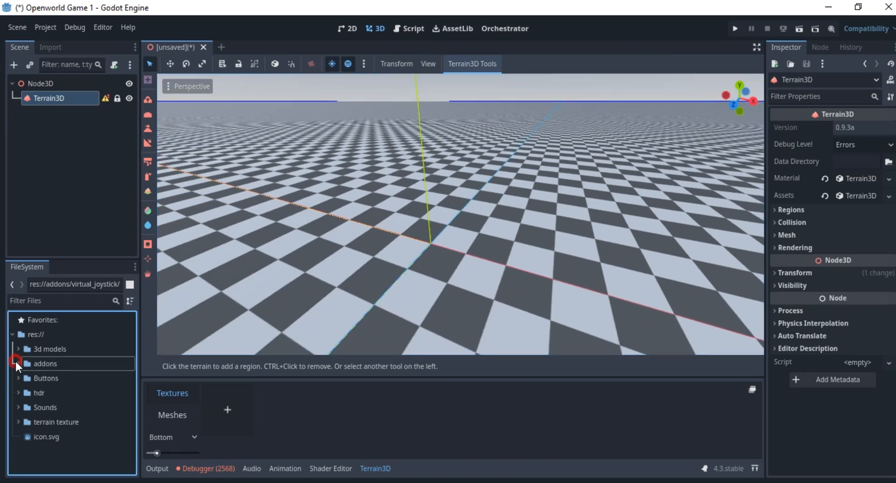
click(18, 421)
scroll(64, 416, down, 2)
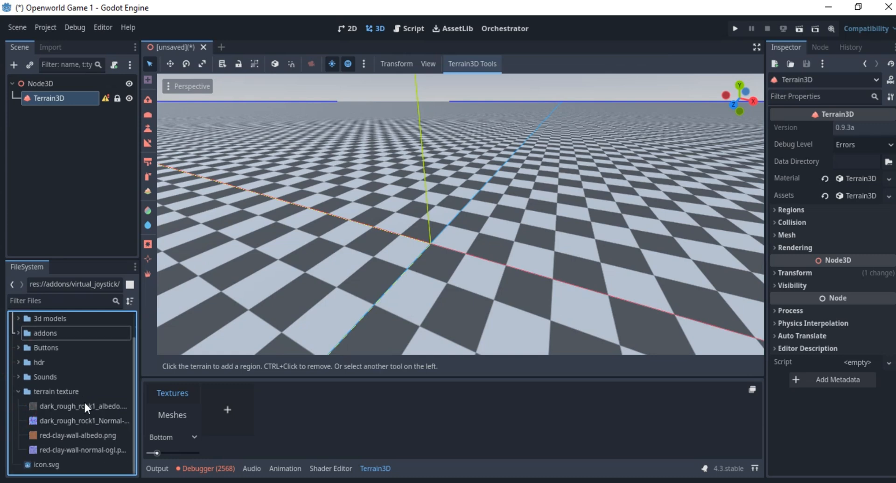
click(76, 405)
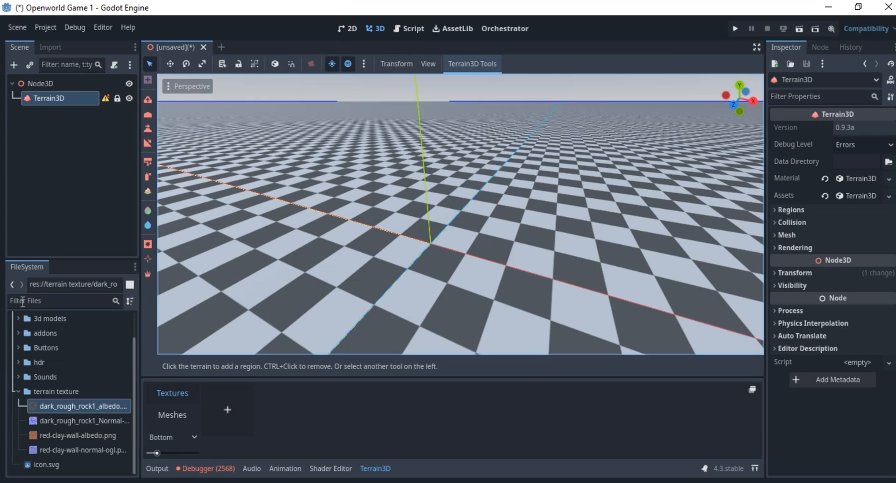
click(50, 47)
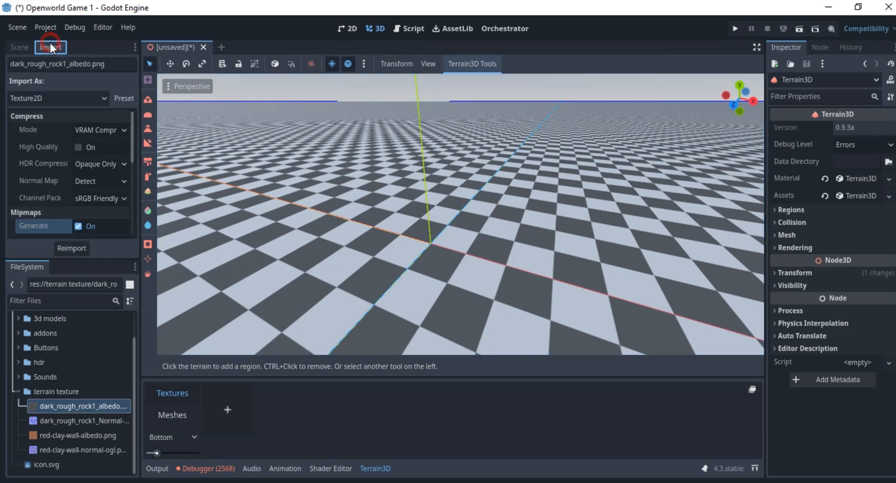
click(99, 132)
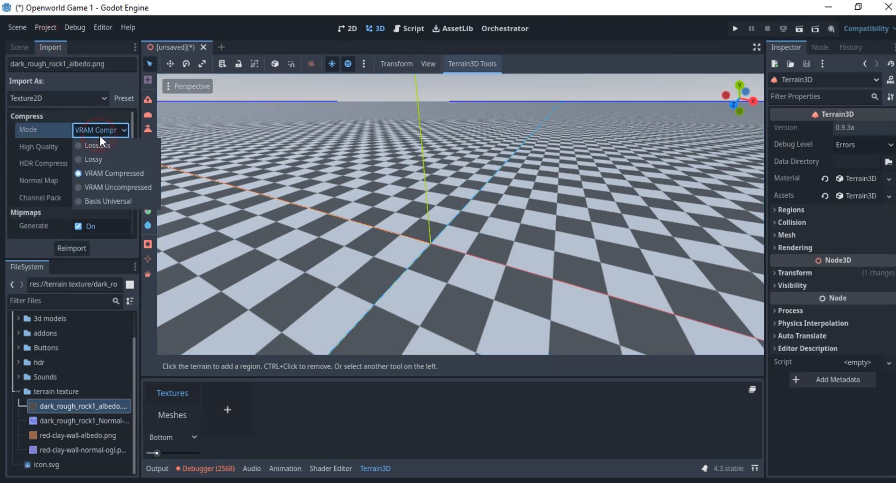
click(107, 173)
scroll(80, 206, down, 2)
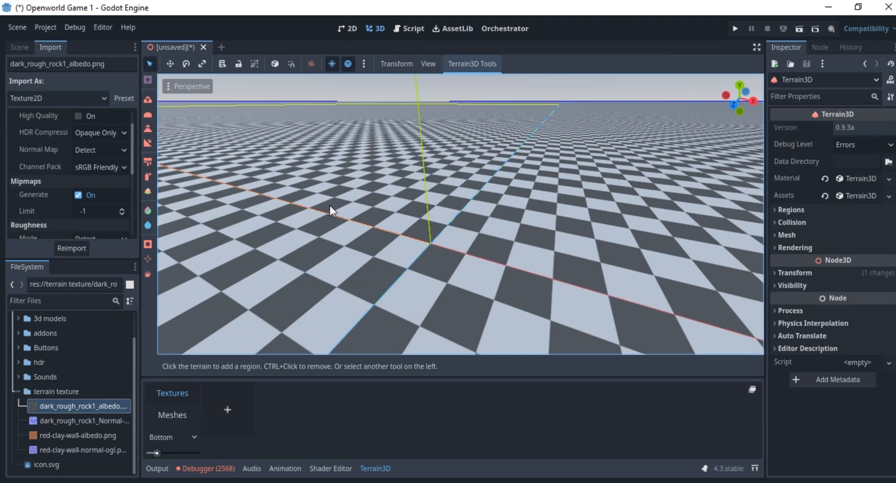
Step: Check the import settings of the other terrain textures, including the compression mode of dark_rough_rock1_Normal-ogl.png
click(78, 420)
click(63, 438)
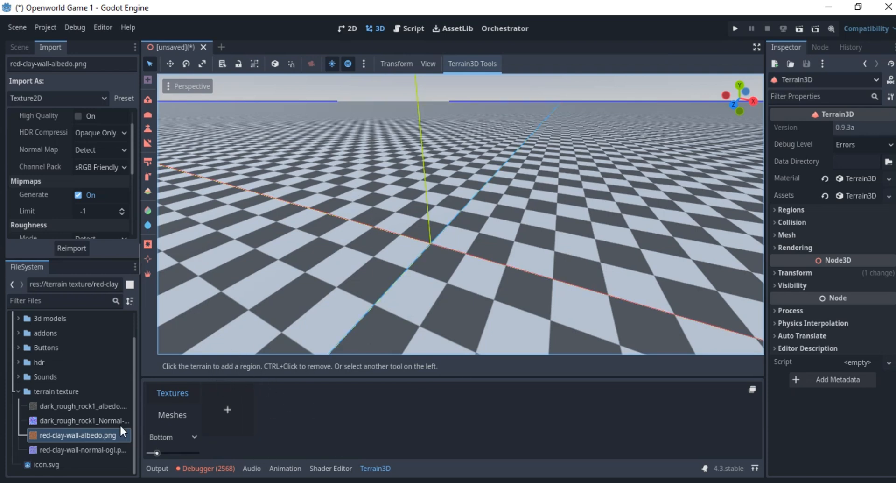
click(74, 407)
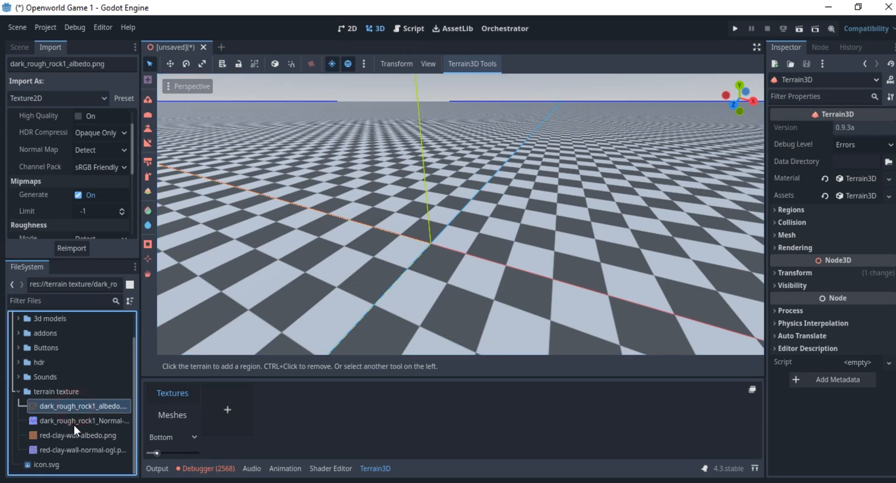
click(81, 421)
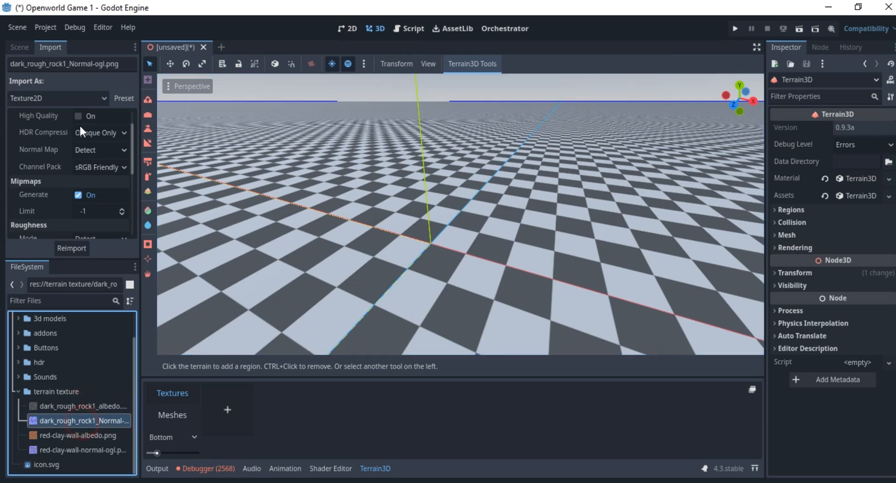
scroll(90, 130, up, 2)
click(93, 128)
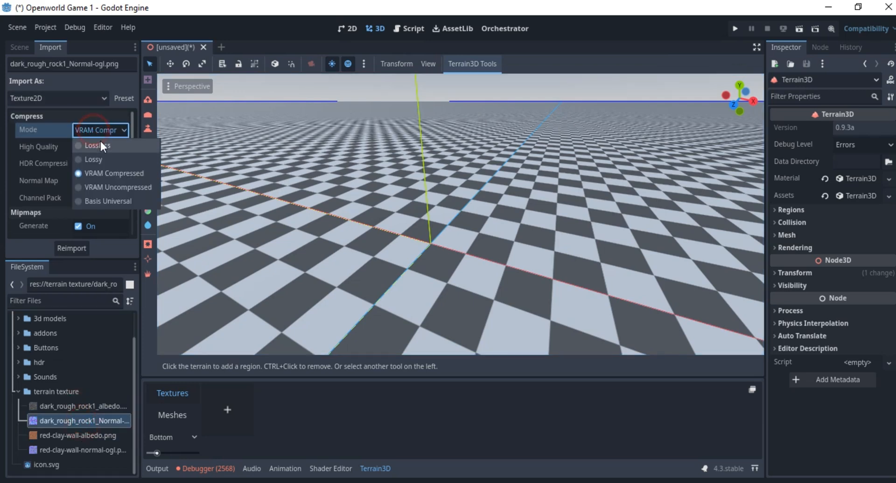
click(97, 131)
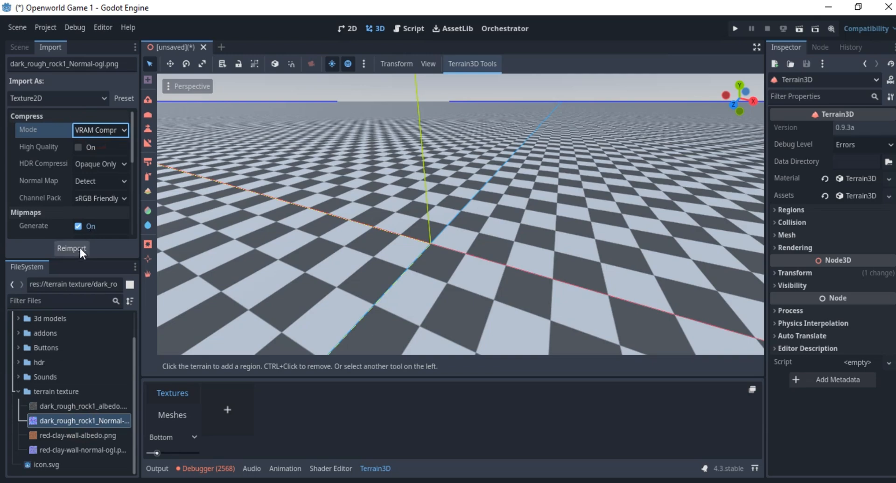
scroll(419, 192, down, 3)
middle_drag(329, 203, 447, 192)
scroll(447, 191, up, 3)
scroll(447, 192, down, 3)
scroll(490, 212, down, 4)
middle_drag(490, 212, 304, 238)
scroll(440, 214, down, 4)
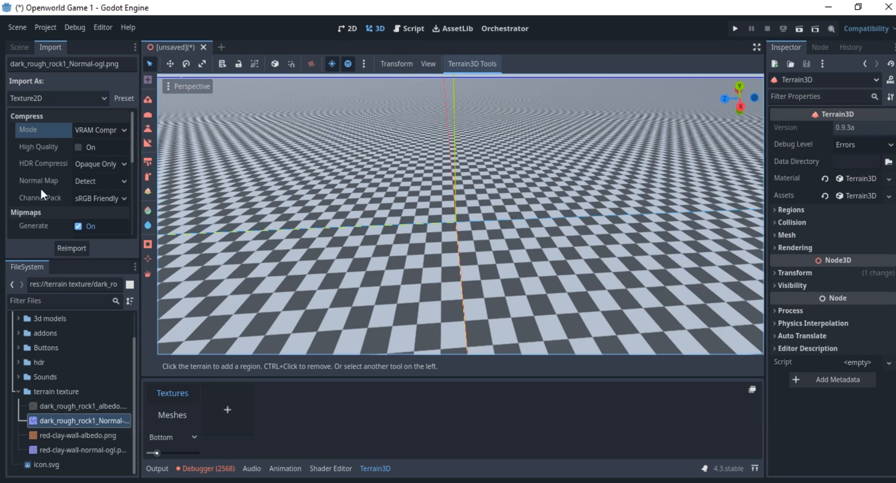
Step: Create a project folder named "terrain storage" and assign it as the Terrain3D node's data directory
click(19, 47)
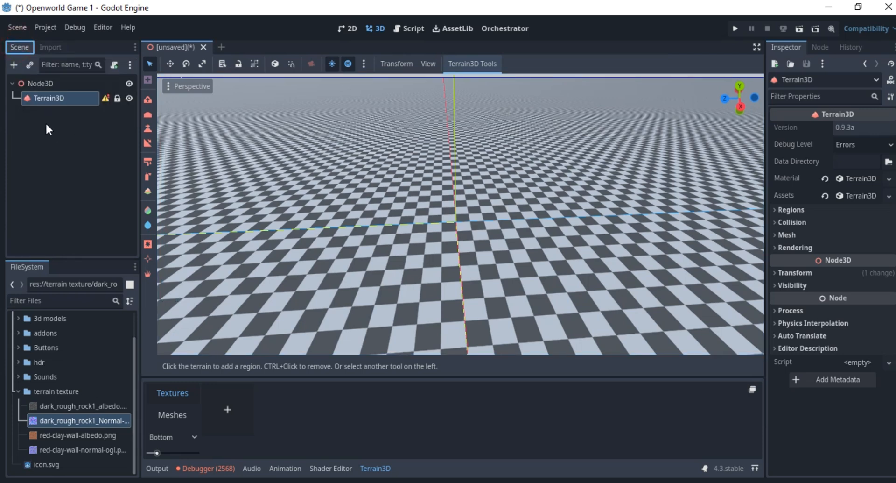
mouse_move(107, 99)
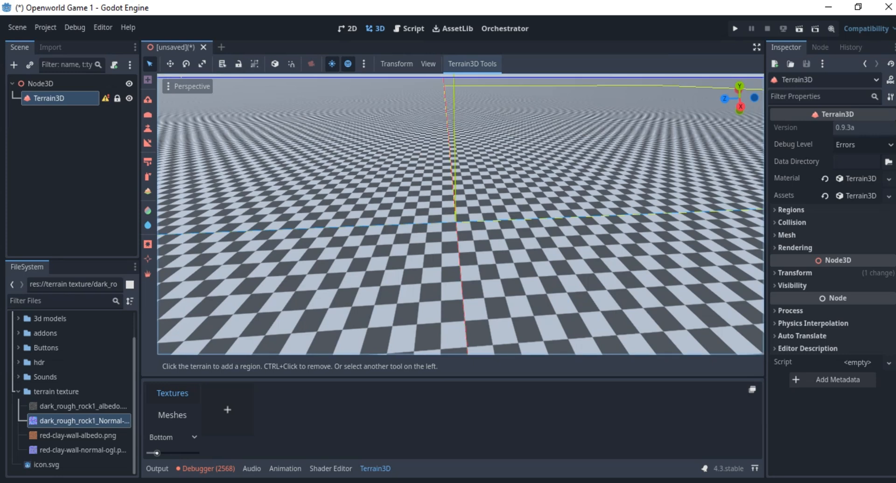
click(888, 161)
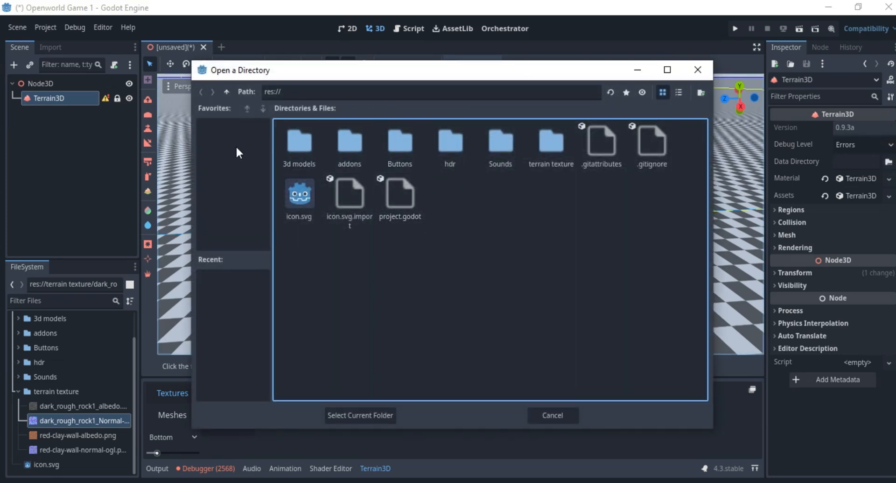
click(698, 92)
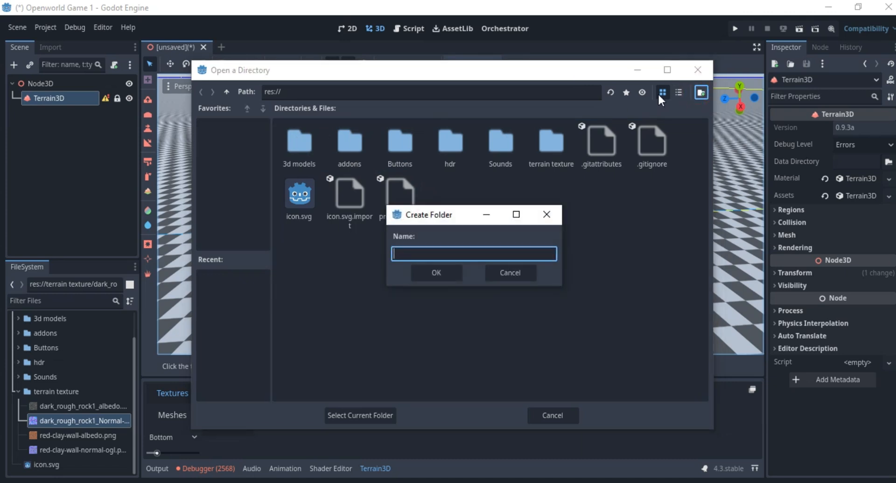
text(terrain storage)
click(436, 272)
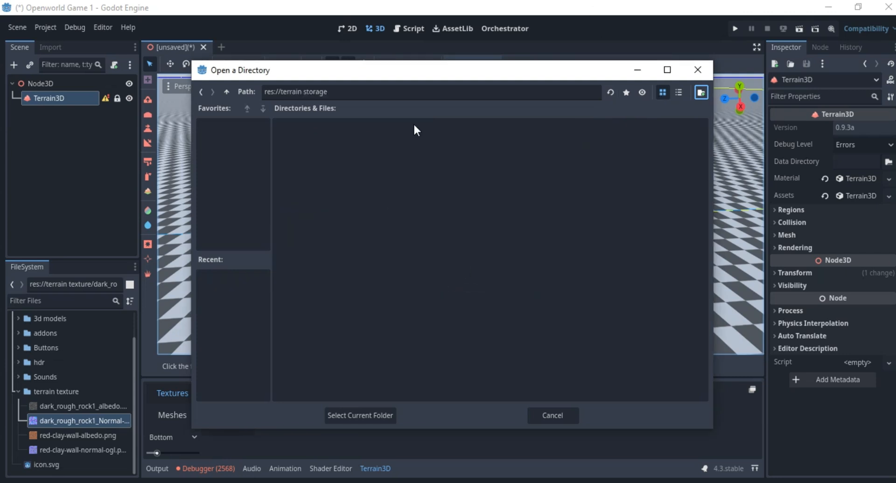
click(360, 414)
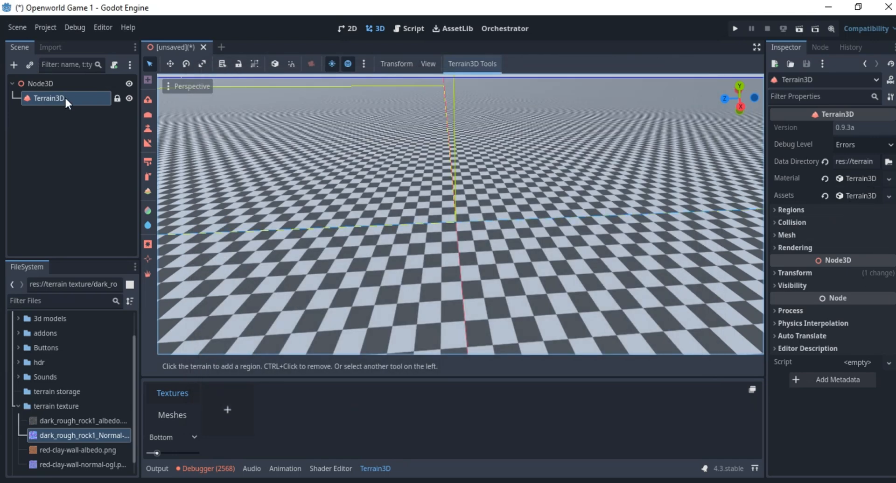
Step: Save the Terrain3D node's material as new_terrain_3d_material.tres in the terrain storage folder
click(889, 179)
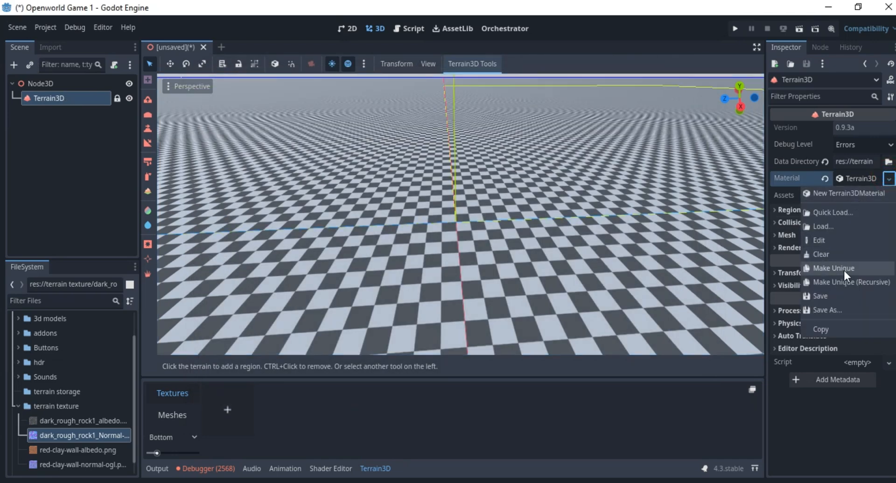
click(836, 296)
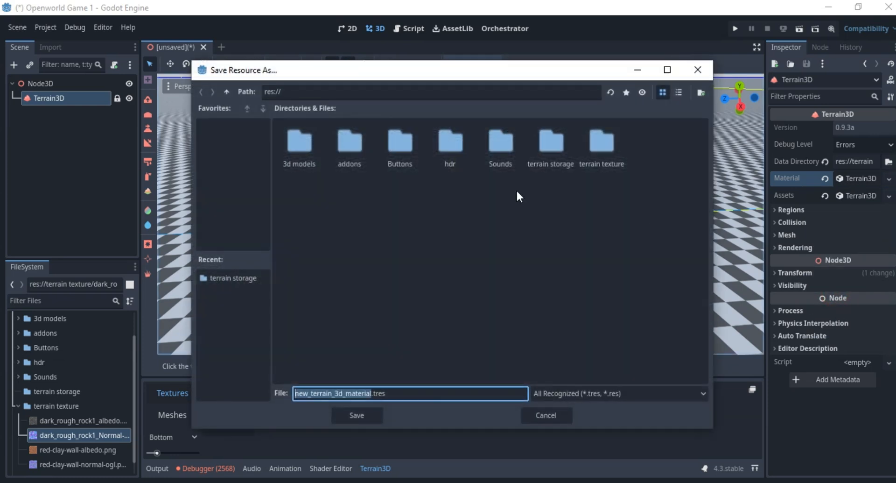
double_click(548, 147)
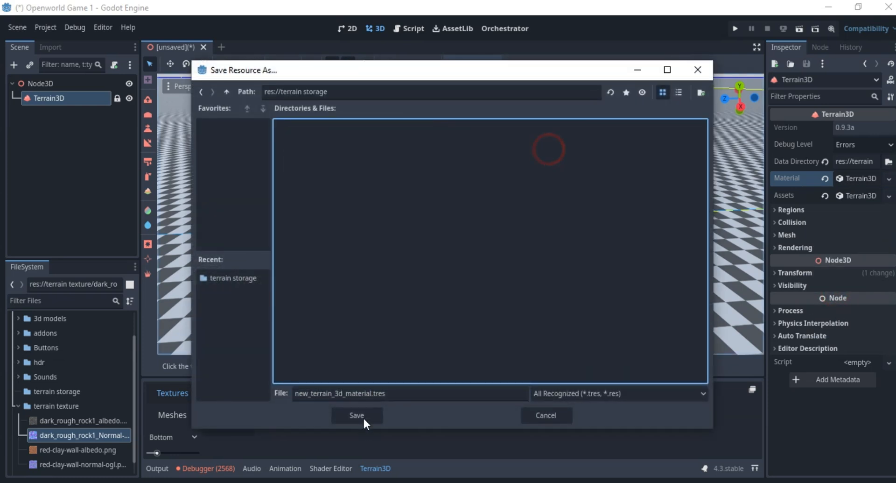
click(367, 414)
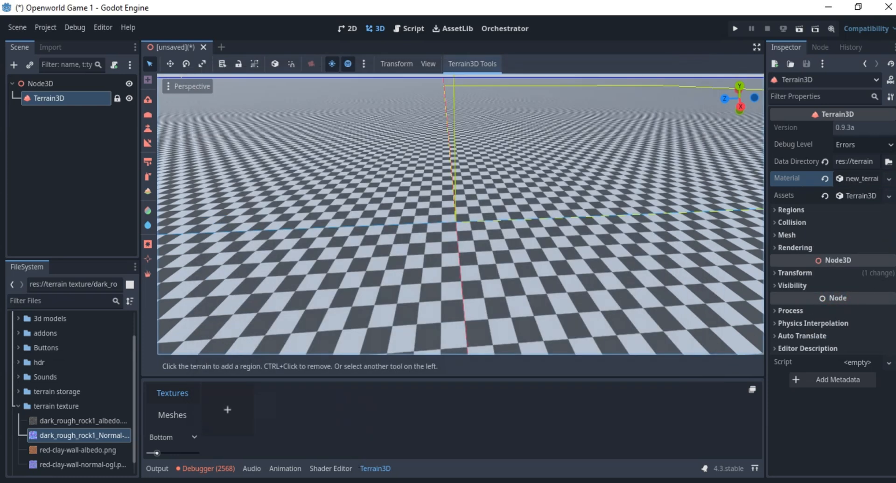
Step: Save the Terrain3D node's assets resource as new_terrain_3d_assets.tres in the terrain storage folder
click(889, 196)
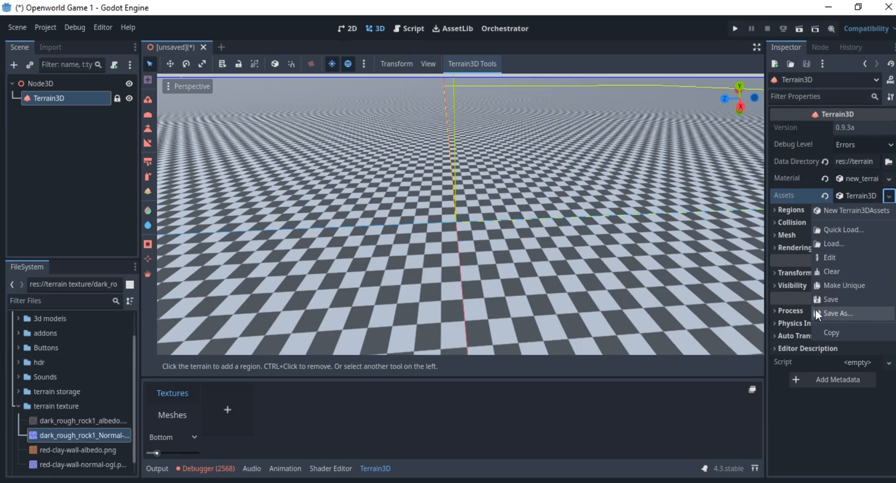
click(825, 299)
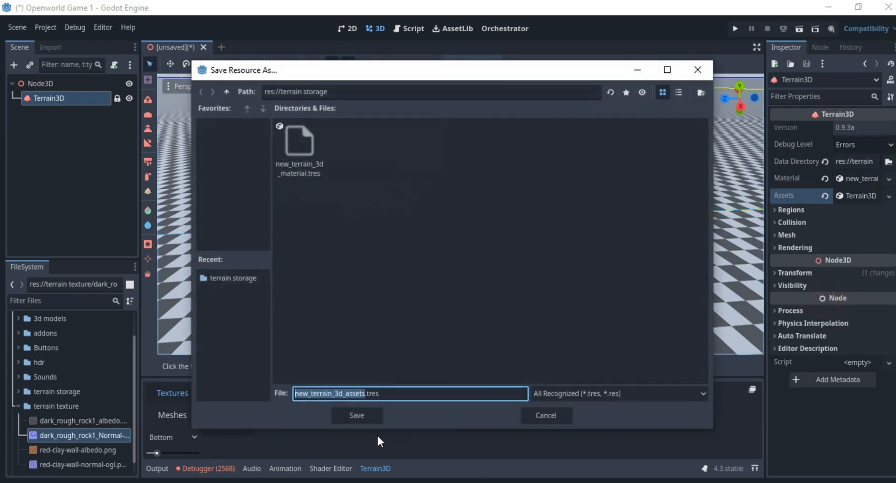
click(357, 415)
Step: Add a new texture to the Terrain3D node and assign dark_rough_rock1_albedo.png as its albedo texture
scroll(477, 194, down, 6)
middle_drag(477, 194, 472, 214)
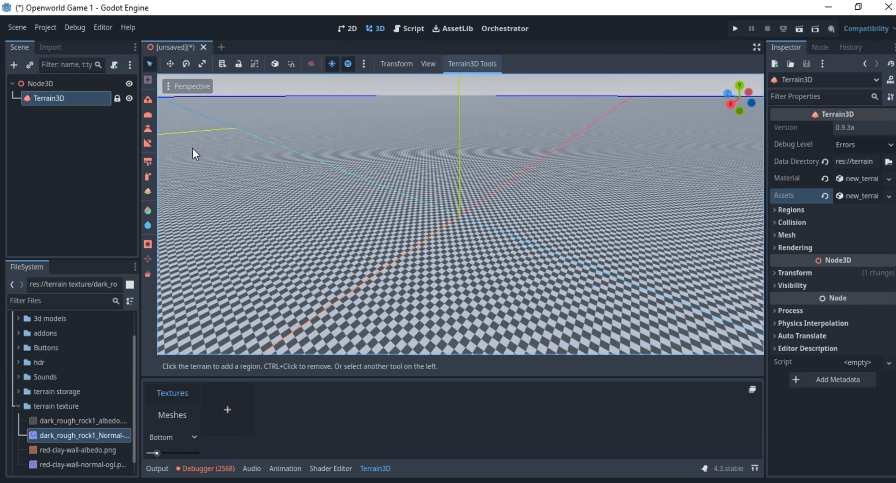
click(63, 100)
click(173, 388)
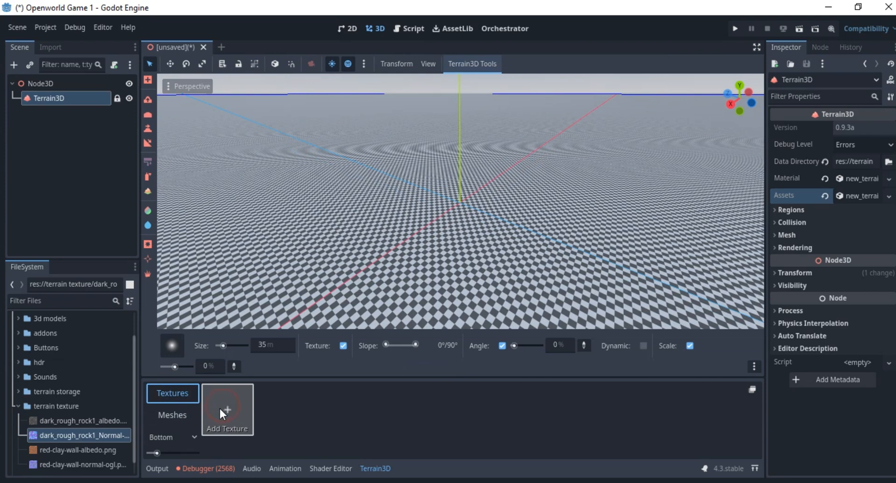
click(219, 406)
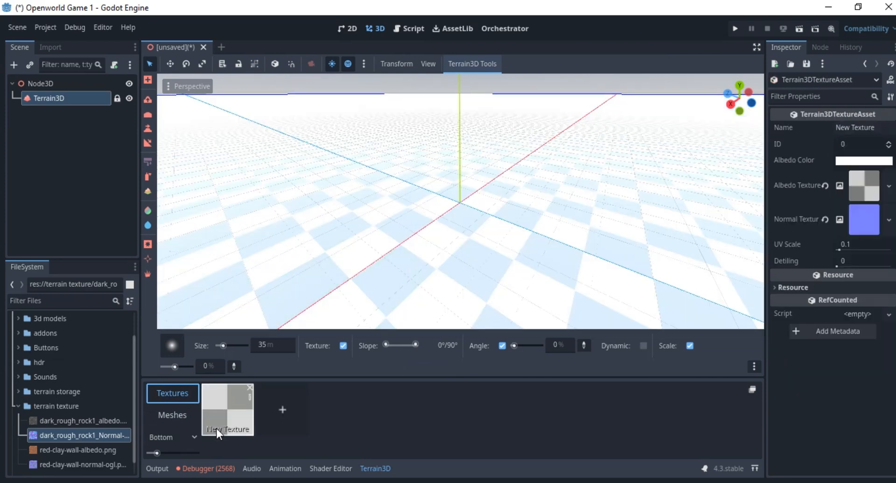
click(60, 423)
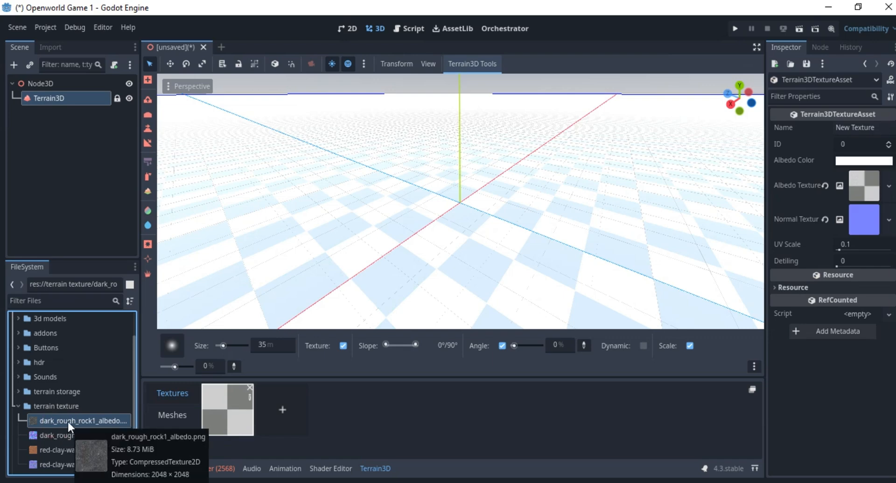
drag(79, 421, 863, 185)
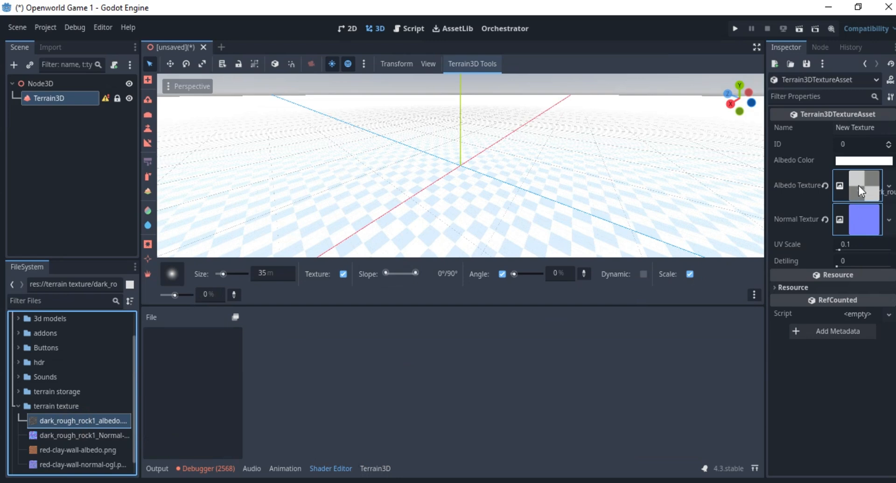
Step: Assign the dark_rough_rock1 normal map as the normal texture of the rock terrain texture and return to the Terrain3D texture list
click(59, 435)
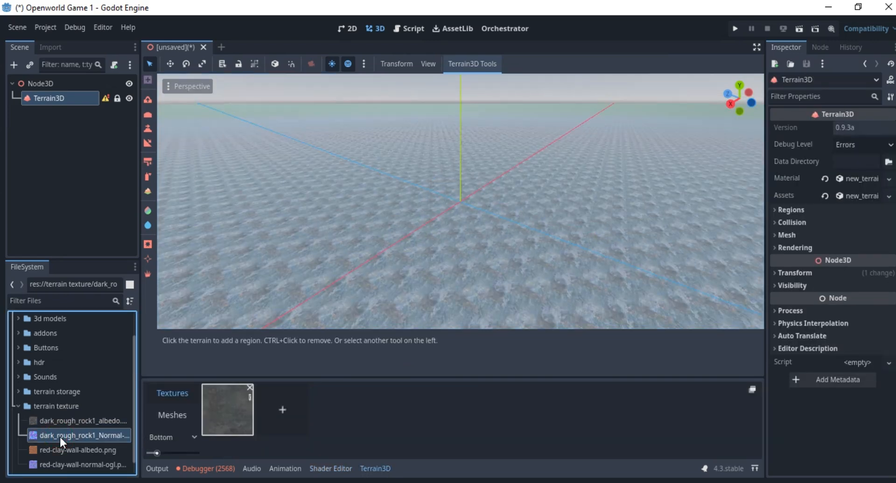
right_click(218, 415)
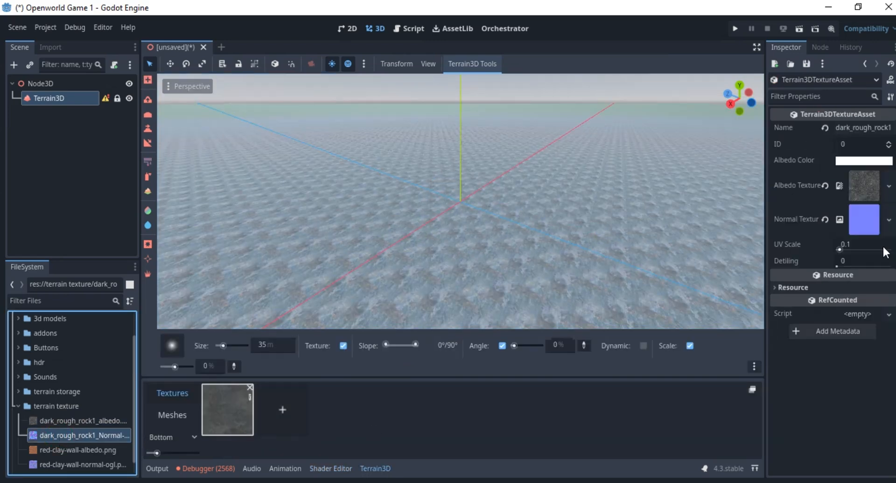
drag(57, 433, 861, 220)
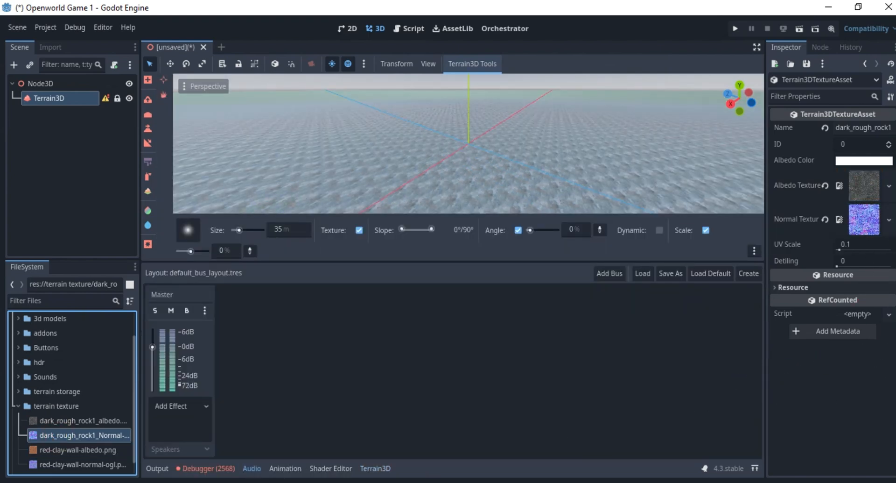
click(373, 468)
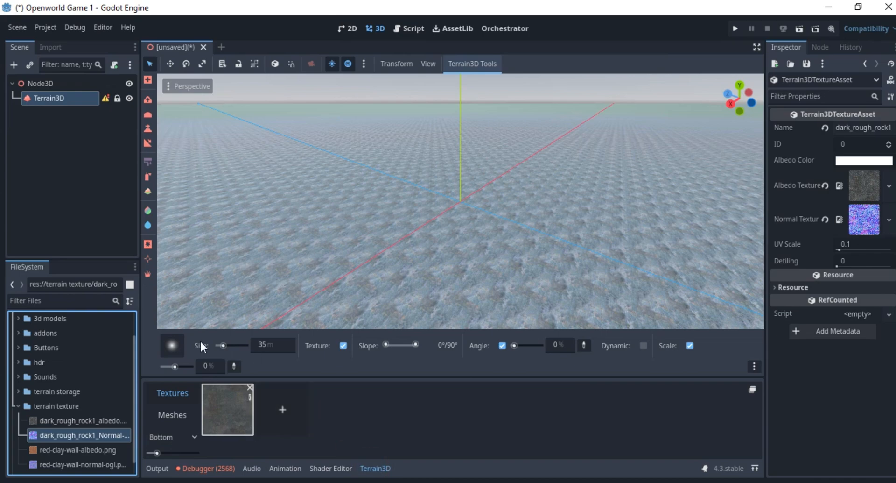
Step: Set the UV scale of the dark_rough_rock1 terrain texture to 0.124 and inspect the tiling on the ground
scroll(483, 183, up, 10)
scroll(455, 188, down, 6)
middle_drag(455, 189, 395, 208)
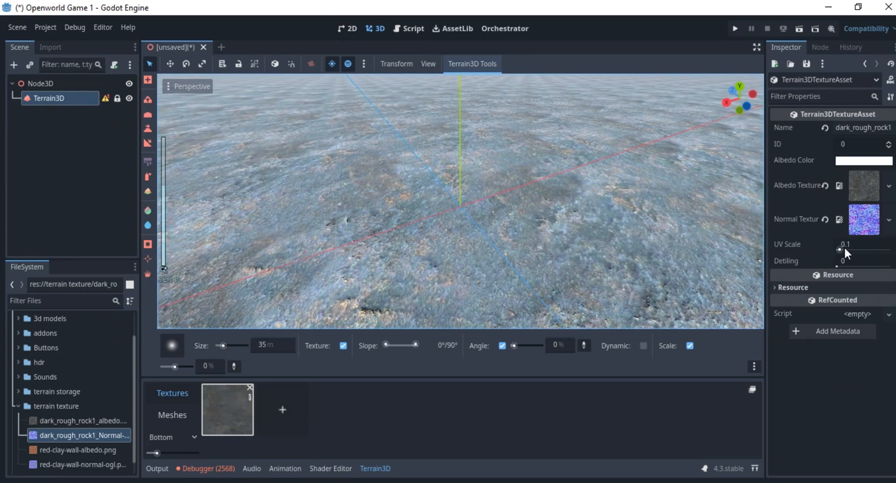
drag(839, 249, 839, 251)
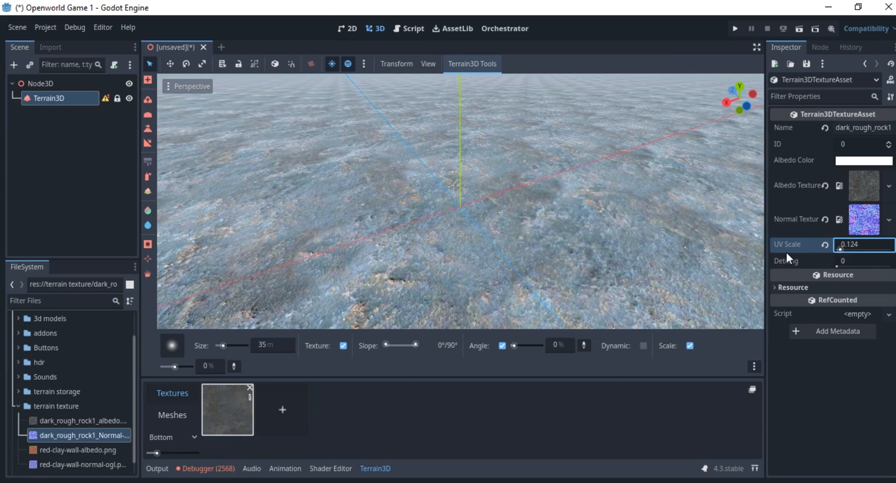
scroll(469, 174, down, 10)
scroll(491, 194, up, 8)
middle_drag(491, 195, 399, 161)
scroll(488, 176, up, 20)
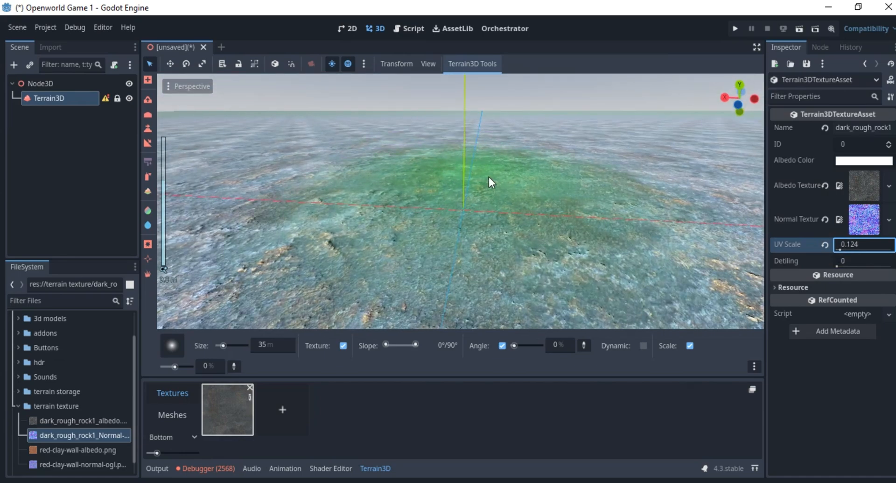
mouse_move(488, 176)
middle_down()
mouse_move(411, 174)
mouse_move(445, 166)
mouse_move(408, 156)
mouse_move(494, 167)
mouse_move(358, 169)
mouse_move(444, 178)
middle_up()
Step: Save the scene as Terrain.tscn in the terrain storage folder
key(ctrl+s)
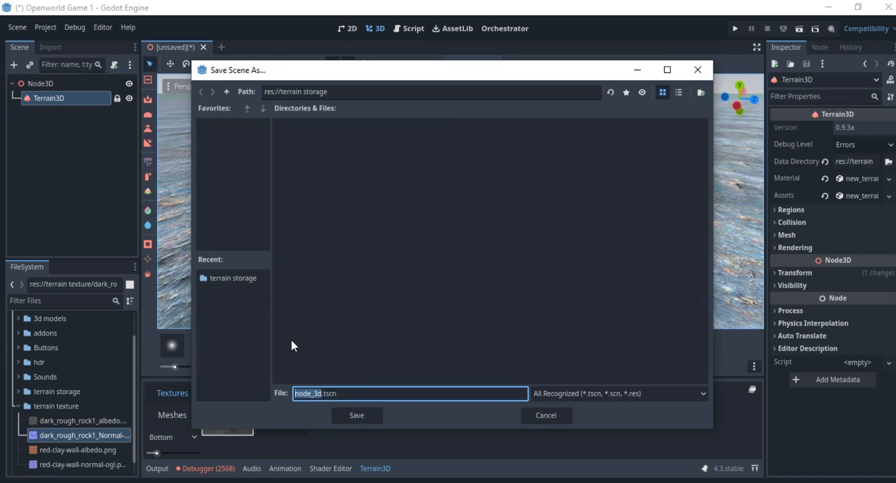
text(Terrain)
click(371, 417)
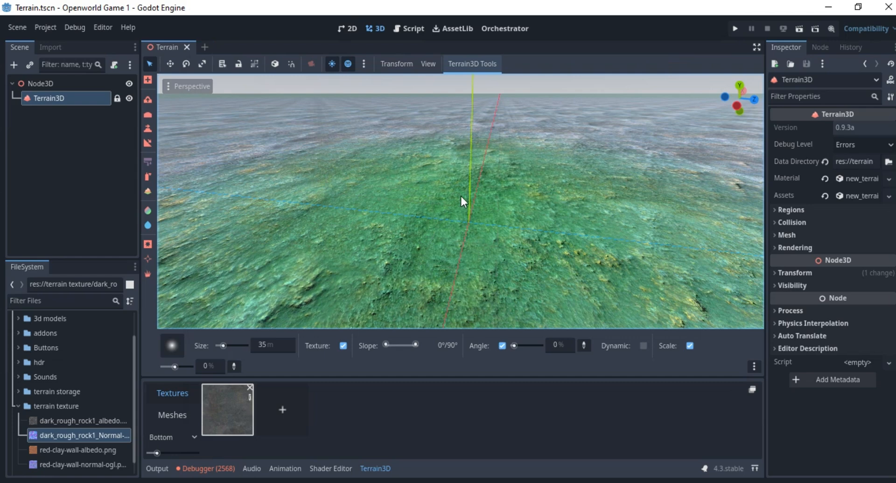
scroll(460, 194, down, 10)
scroll(589, 172, down, 10)
middle_drag(511, 226, 465, 233)
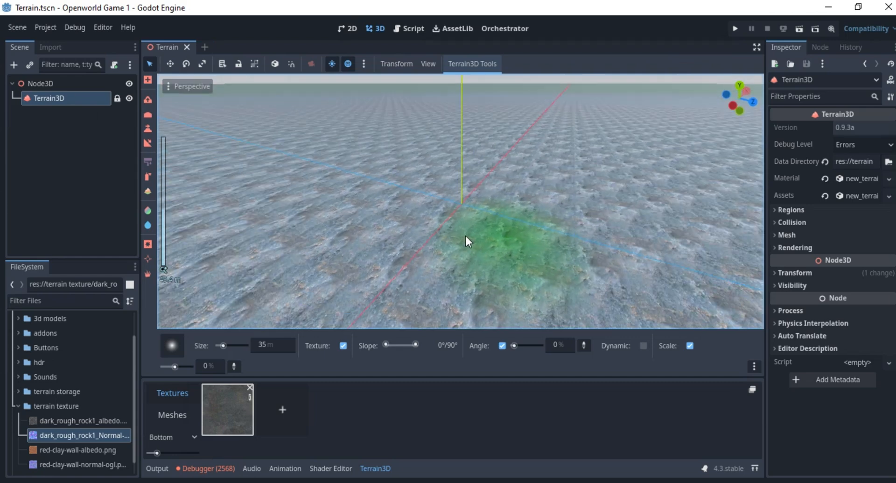
scroll(465, 234, up, 6)
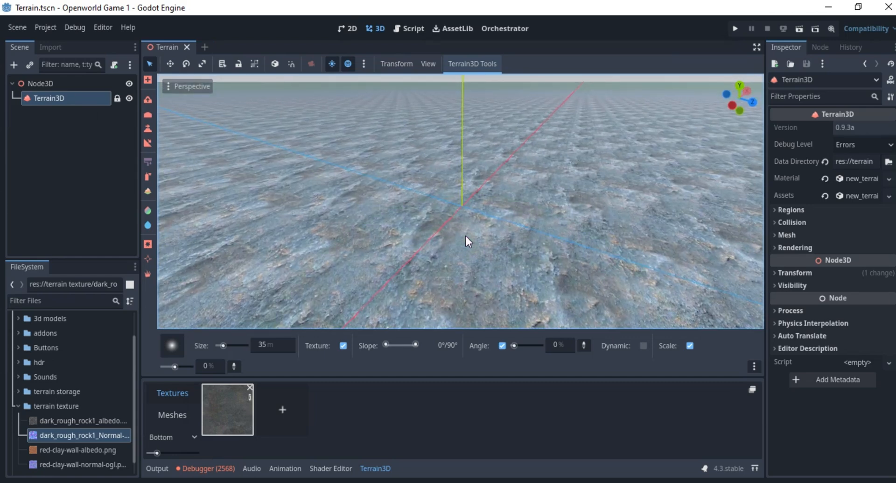
scroll(461, 221, up, 5)
scroll(463, 218, up, 6)
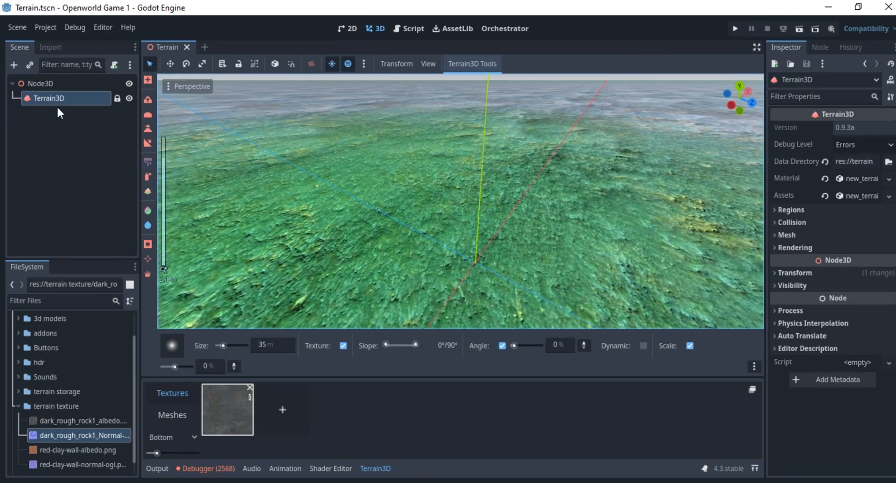
Step: Show the Terrain3D mesh assets and expand the 3d models folder, with the terrain texture and grass folders collapsed
click(170, 420)
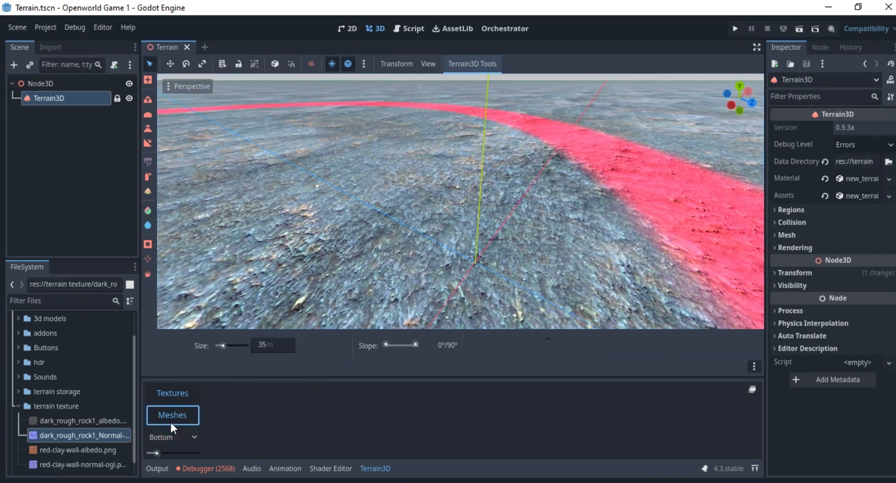
scroll(44, 402, down, 1)
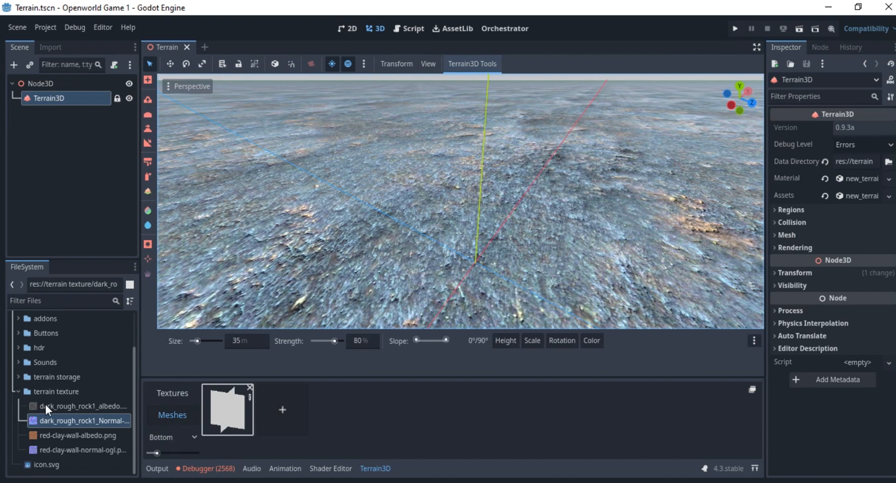
click(17, 391)
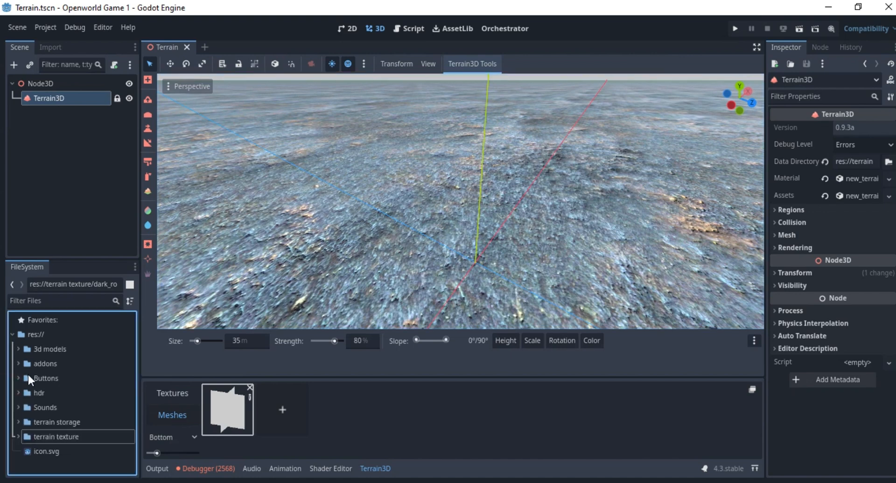
double_click(20, 348)
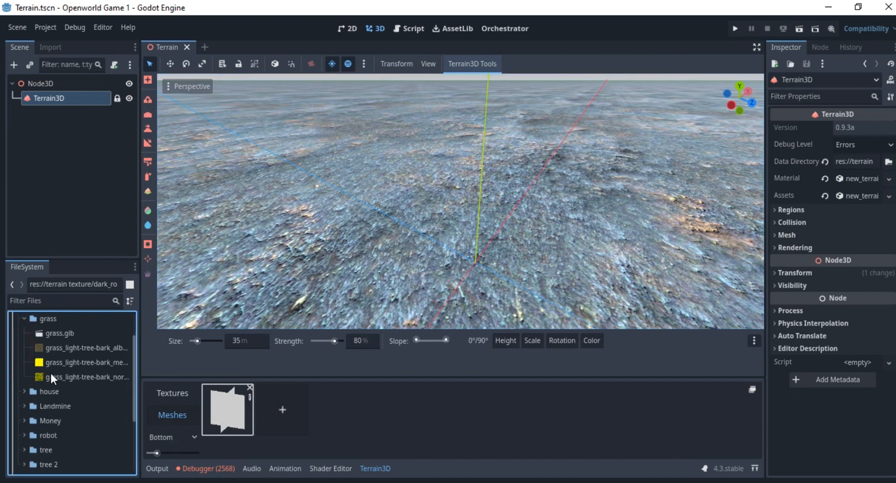
scroll(32, 385, up, 3)
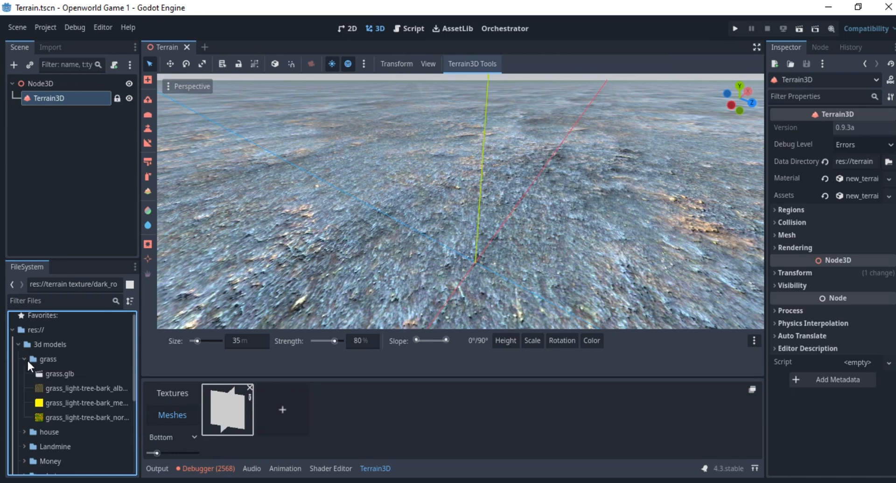
click(25, 359)
scroll(30, 407, down, 1)
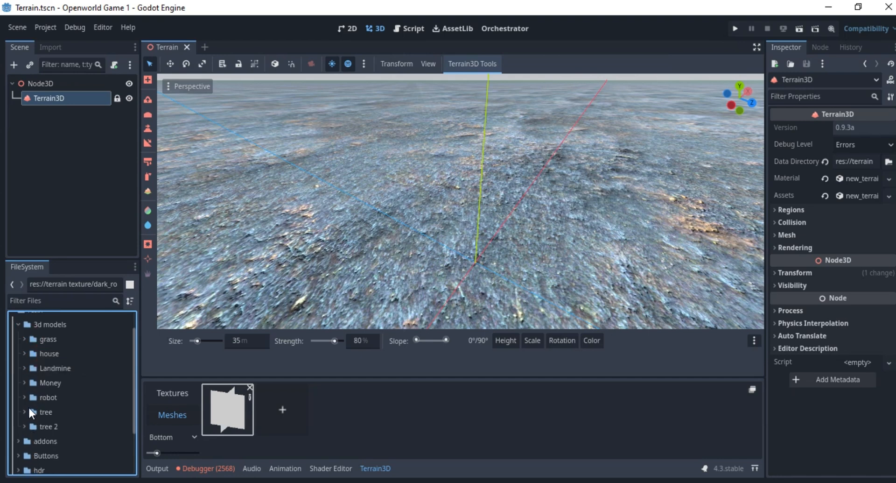
Step: Assign tree 2.glb from the tree 2 folder as the scene file of the existing Terrain3D mesh asset
click(33, 411)
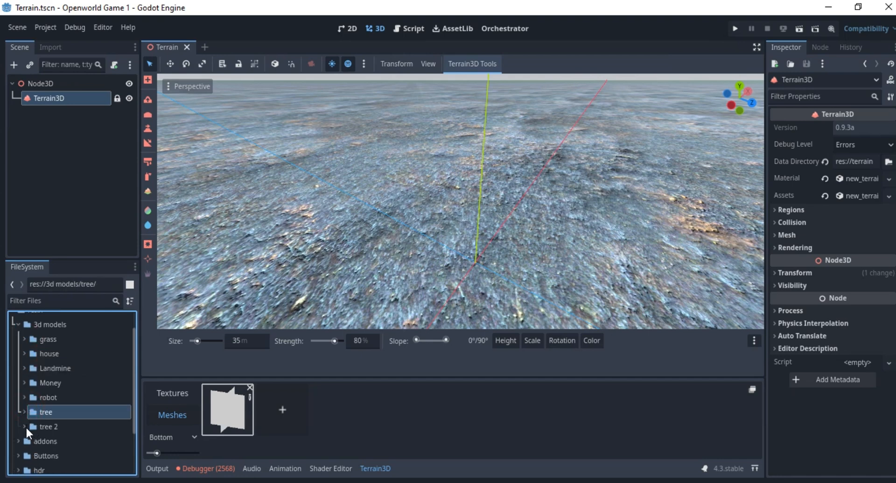
scroll(27, 432, down, 3)
click(24, 386)
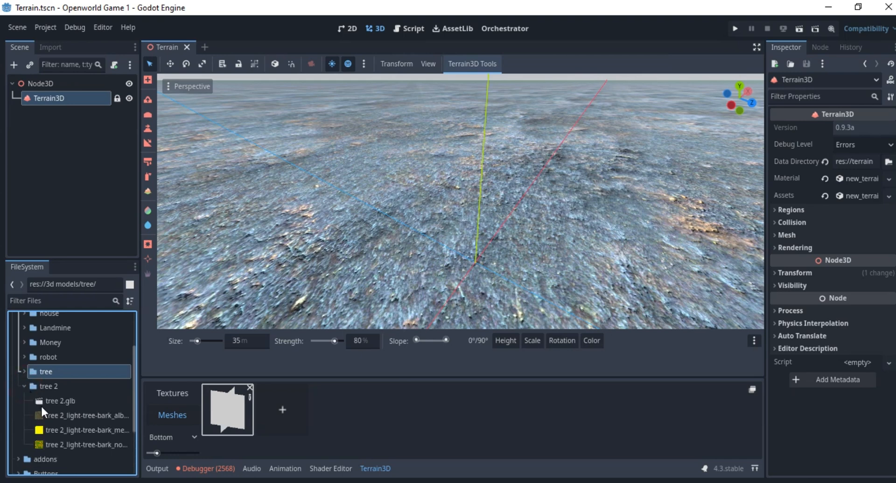
scroll(54, 424, up, 5)
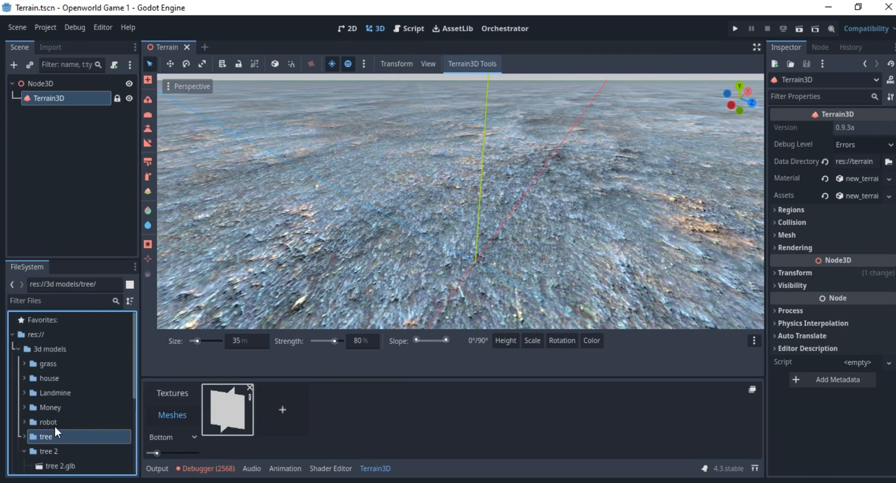
scroll(54, 424, down, 6)
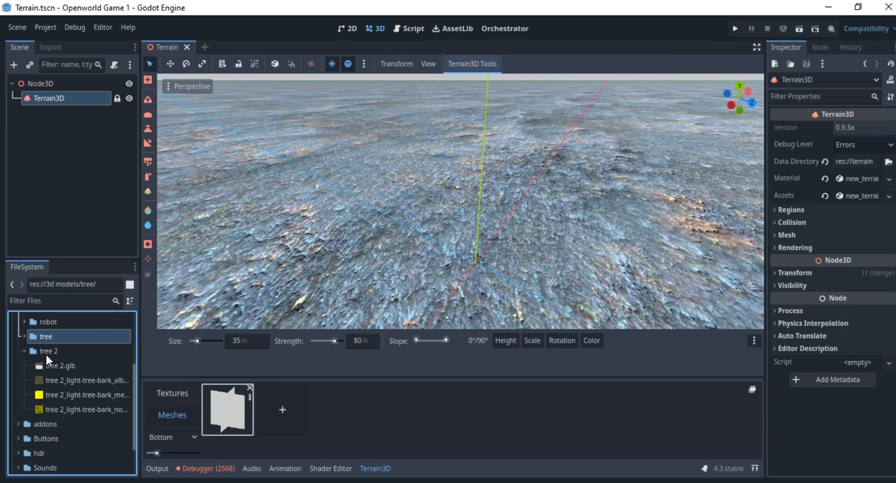
click(50, 365)
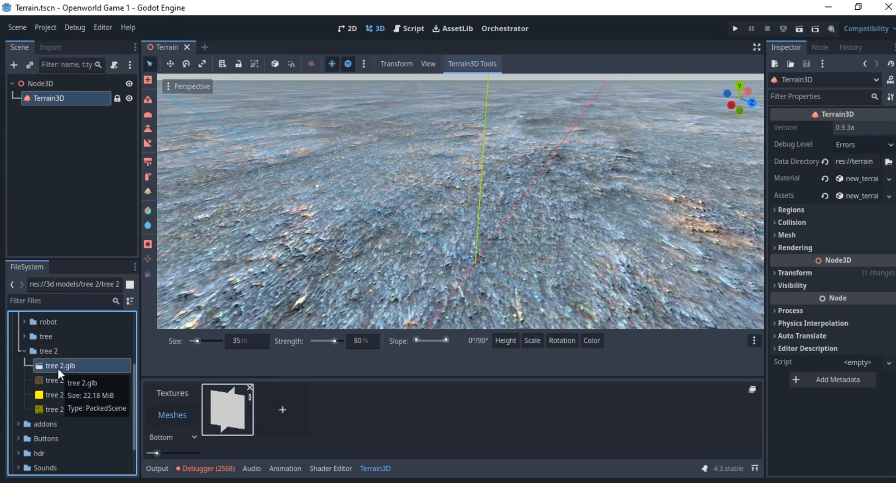
double_click(223, 408)
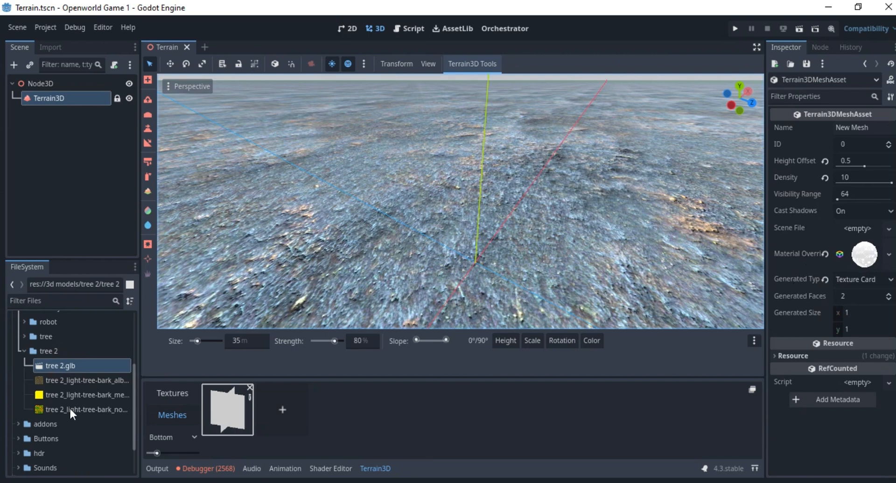
drag(74, 365, 851, 226)
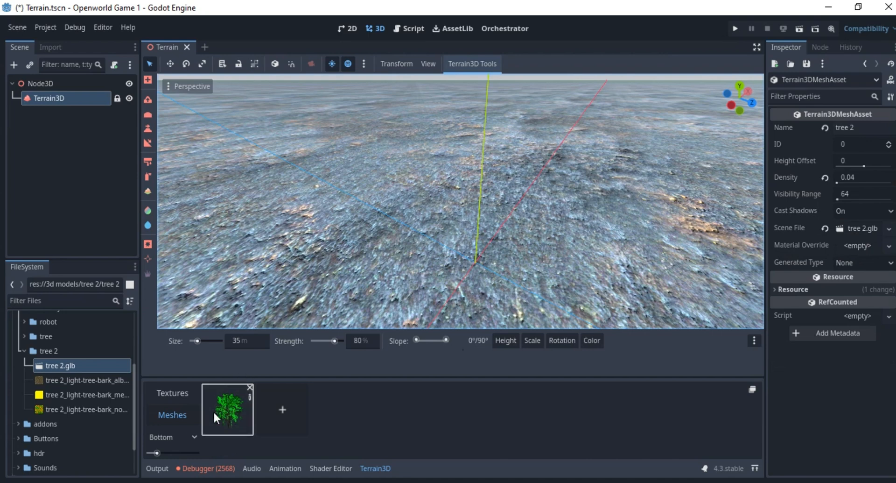
Step: Try to activate the mesh instancing tool and inspect the terrain area around the scene origin
scroll(439, 239, up, 5)
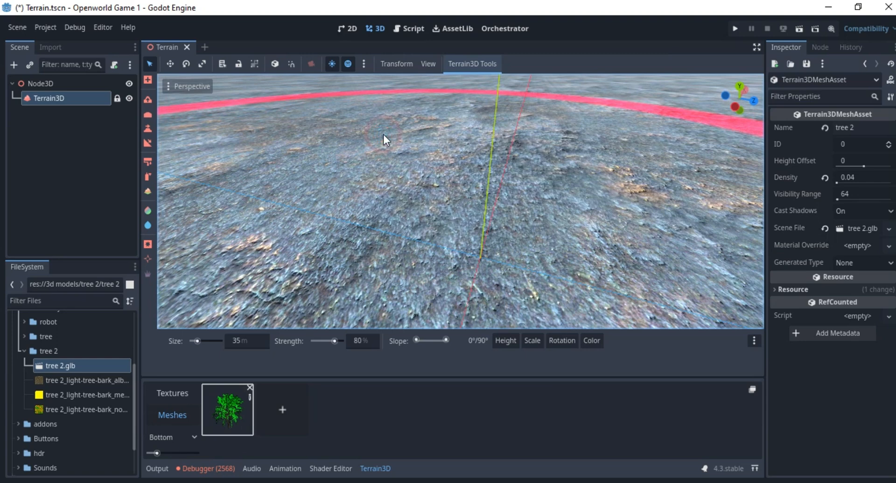
click(148, 273)
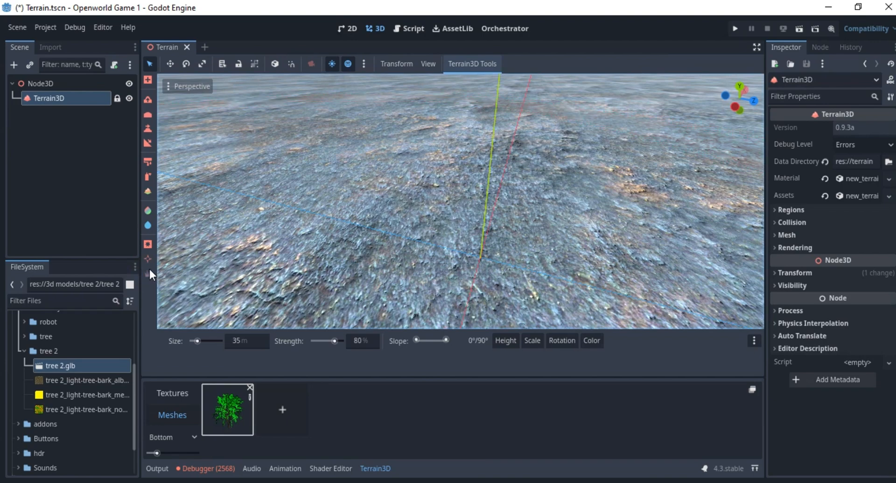
scroll(358, 166, down, 4)
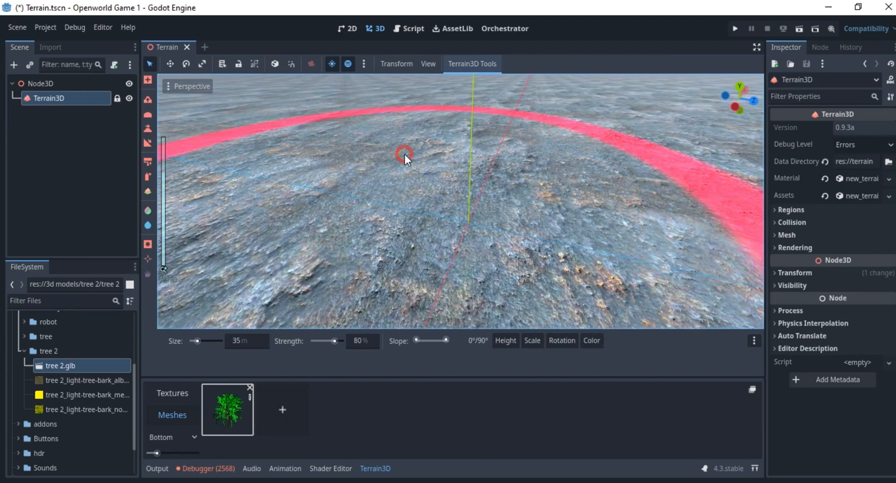
scroll(429, 161, up, 5)
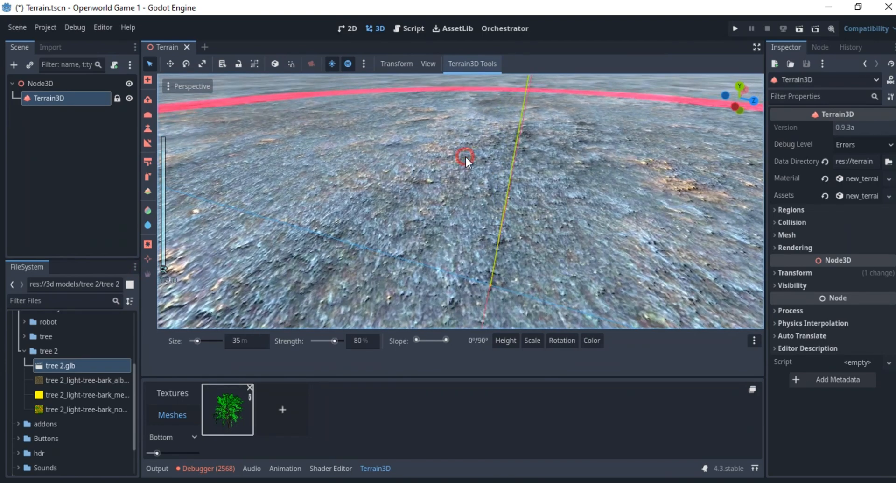
scroll(465, 155, down, 4)
middle_drag(455, 185, 543, 170)
scroll(540, 170, down, 6)
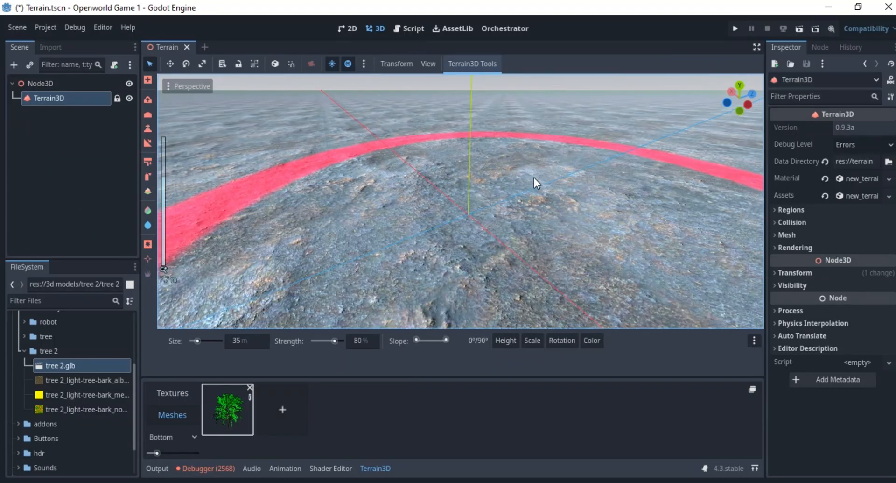
scroll(501, 170, down, 8)
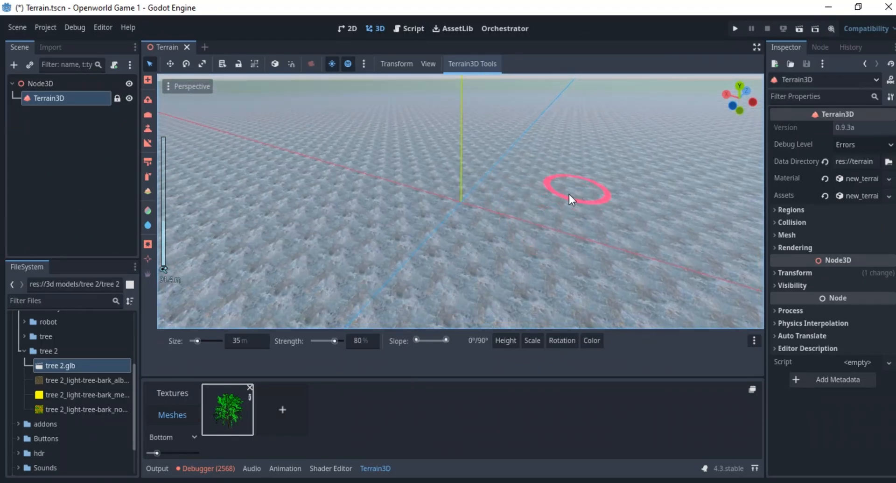
scroll(413, 163, up, 5)
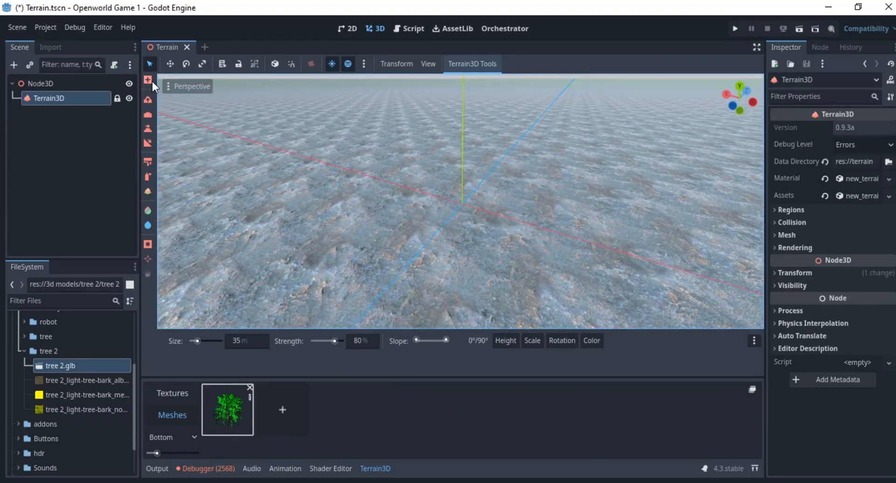
Step: Add several adjacent Terrain3D regions around the scene origin
click(148, 79)
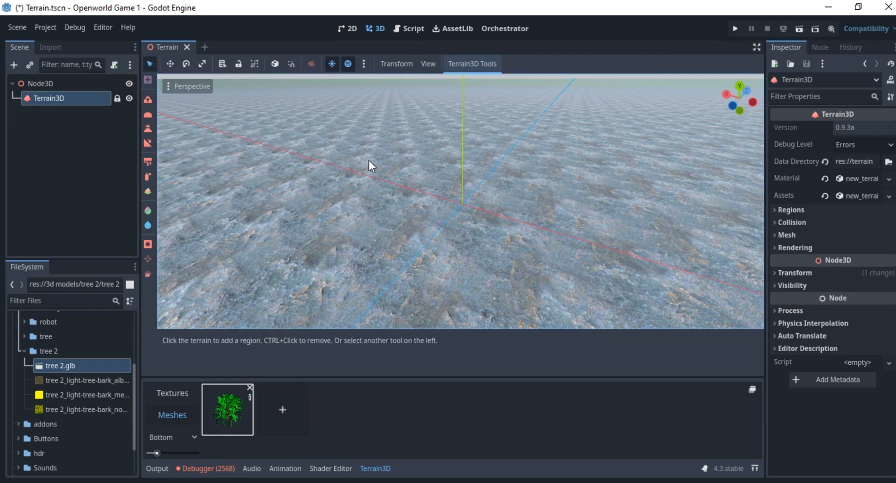
click(410, 159)
middle_drag(472, 190, 458, 220)
scroll(458, 221, down, 5)
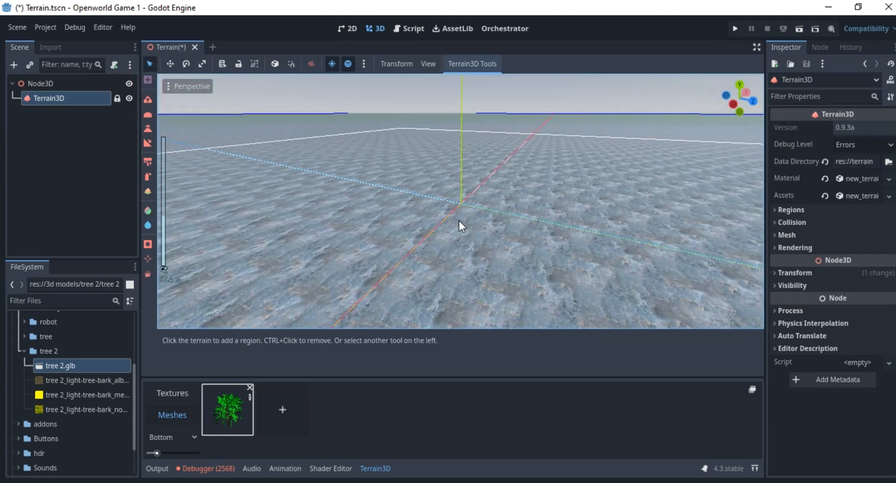
click(38, 83)
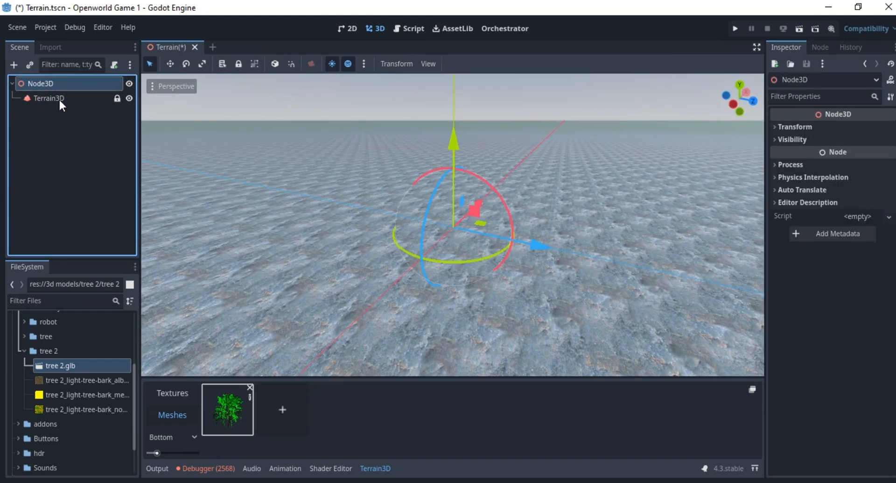
click(52, 98)
scroll(352, 176, down, 7)
middle_drag(413, 235, 424, 159)
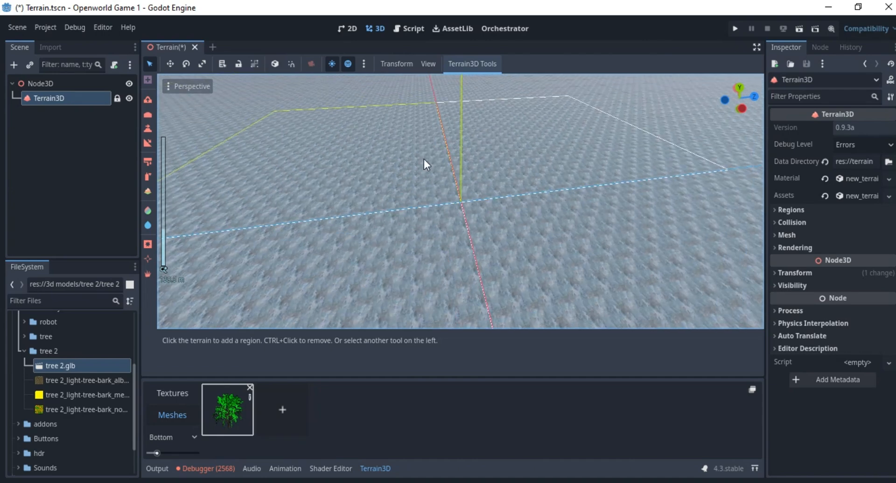
scroll(645, 143, down, 5)
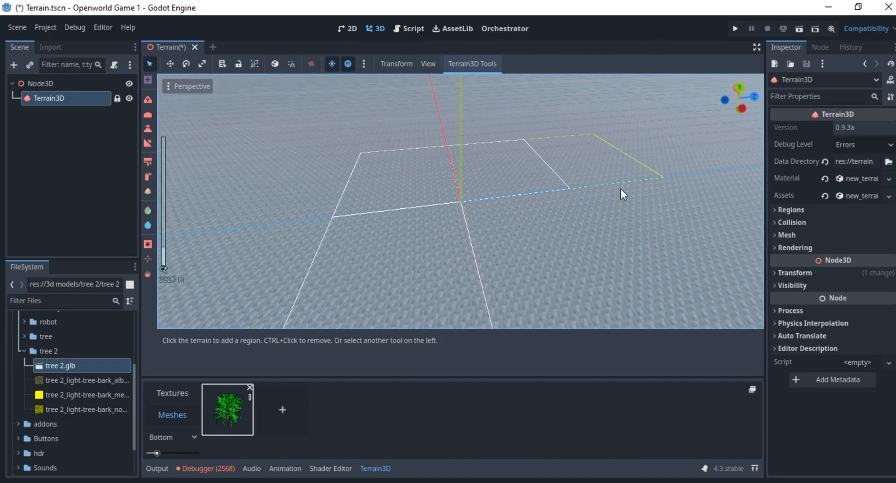
click(640, 134)
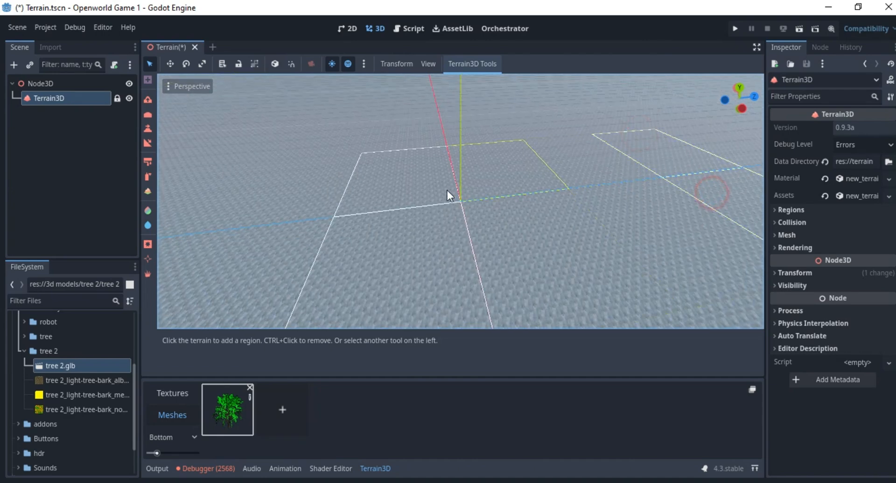
Step: Place a first cluster of tree 2 instances around the scene origin with the mesh instancing tool
click(147, 273)
scroll(303, 218, up, 10)
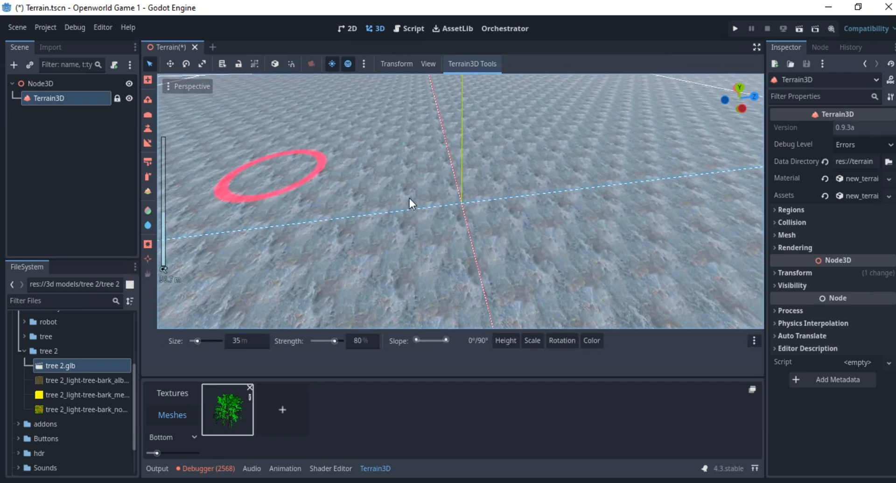
click(505, 177)
scroll(505, 177, up, 9)
click(355, 155)
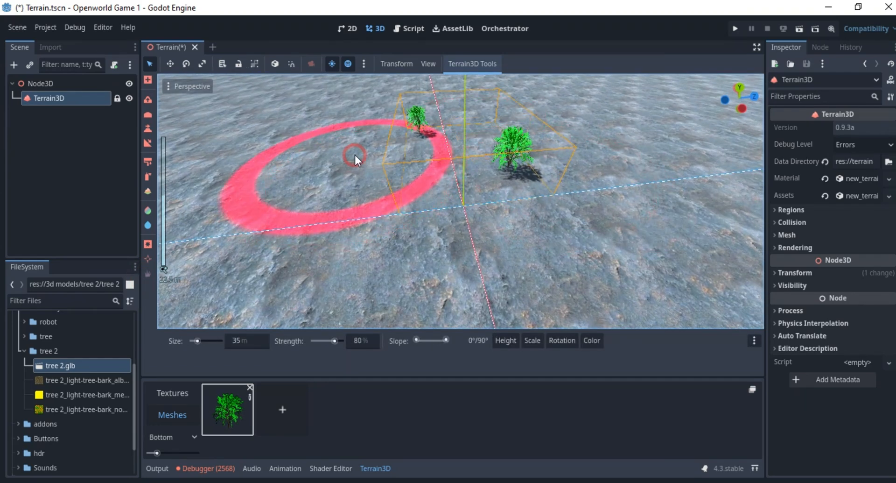
scroll(341, 175, down, 8)
click(340, 190)
click(370, 153)
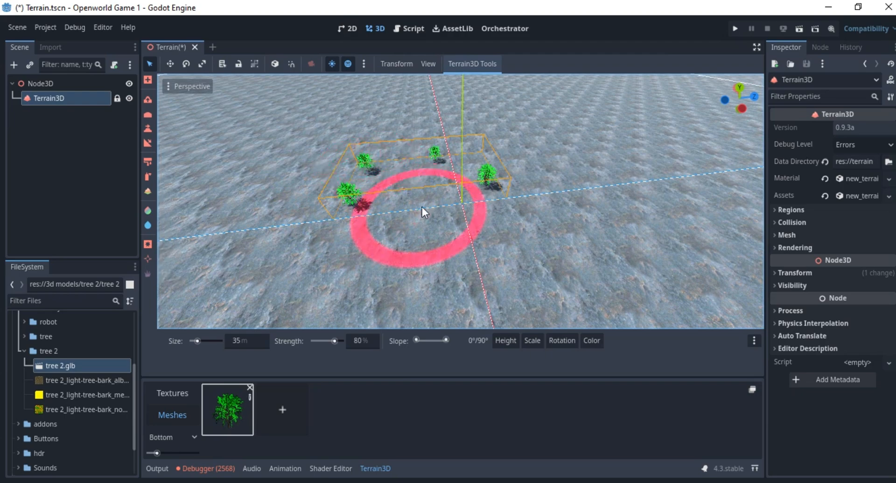
click(422, 206)
scroll(400, 244, down, 2)
scroll(399, 245, down, 4)
scroll(436, 257, up, 7)
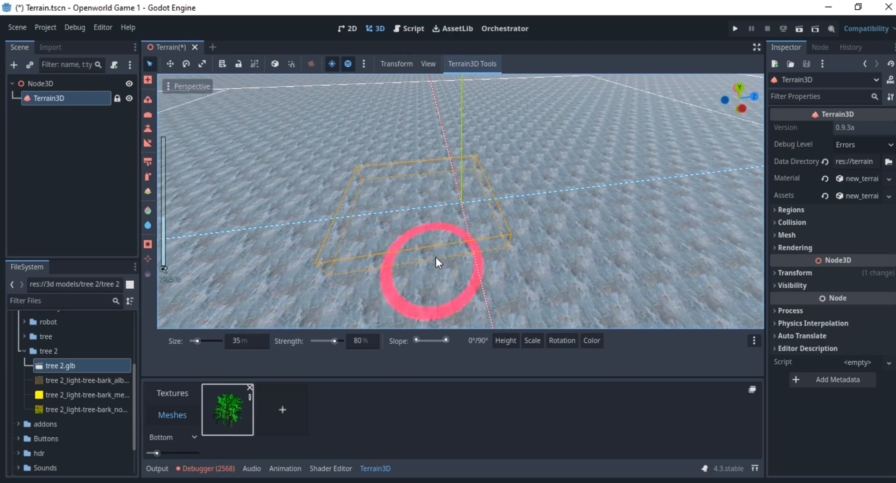
Step: Place more tree 2 instances around the first cluster, spreading the trees to both sides of the X axis
mouse_move(349, 248)
middle_down()
mouse_move(337, 167)
mouse_move(292, 178)
middle_up()
scroll(333, 167, down, 8)
click(327, 195)
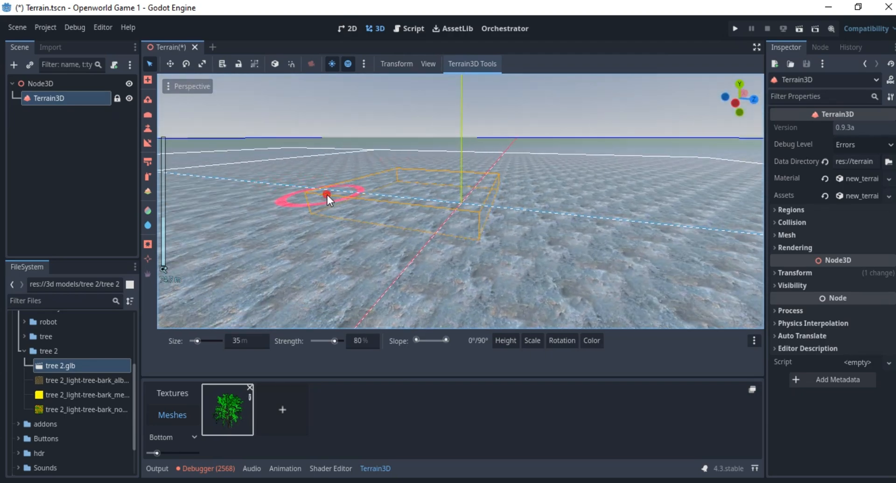
click(349, 218)
scroll(379, 236, up, 10)
scroll(413, 249, down, 8)
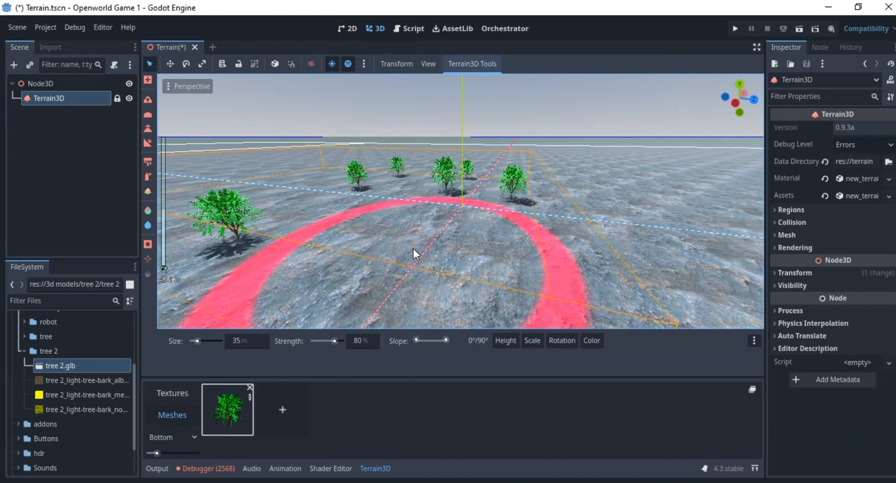
click(520, 225)
scroll(517, 206, up, 8)
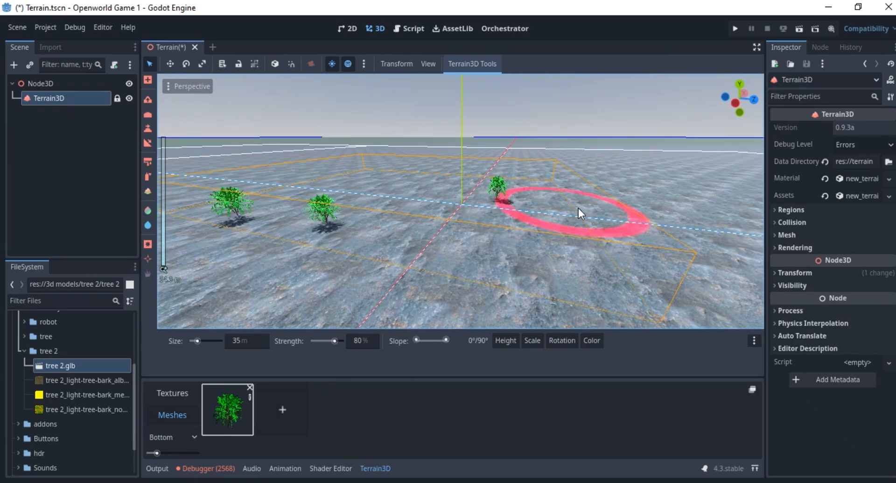
scroll(578, 209, down, 9)
scroll(485, 231, up, 8)
Step: Extend the grove with more scattered tree 2 instances on the open ground beyond the existing trees
middle_drag(469, 233, 325, 192)
scroll(325, 191, down, 6)
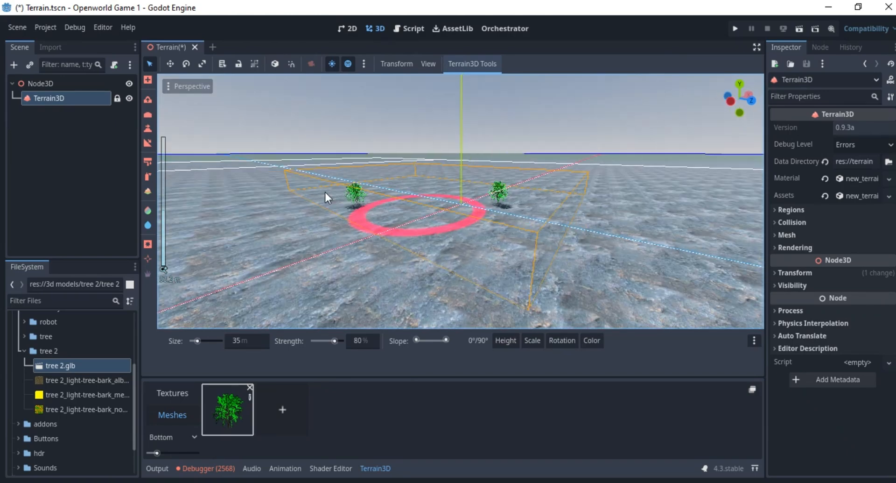
scroll(343, 215, up, 9)
scroll(346, 219, down, 9)
middle_drag(347, 218, 225, 227)
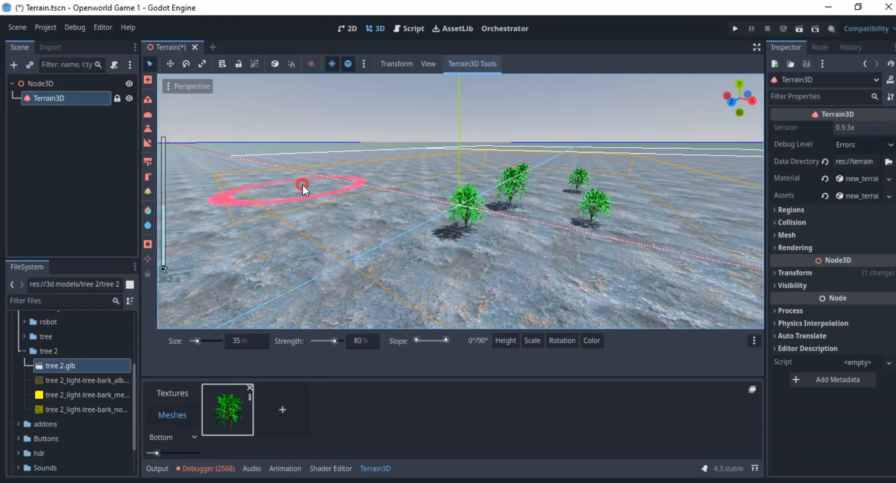
scroll(313, 179, up, 9)
middle_drag(328, 192, 419, 237)
scroll(419, 237, down, 8)
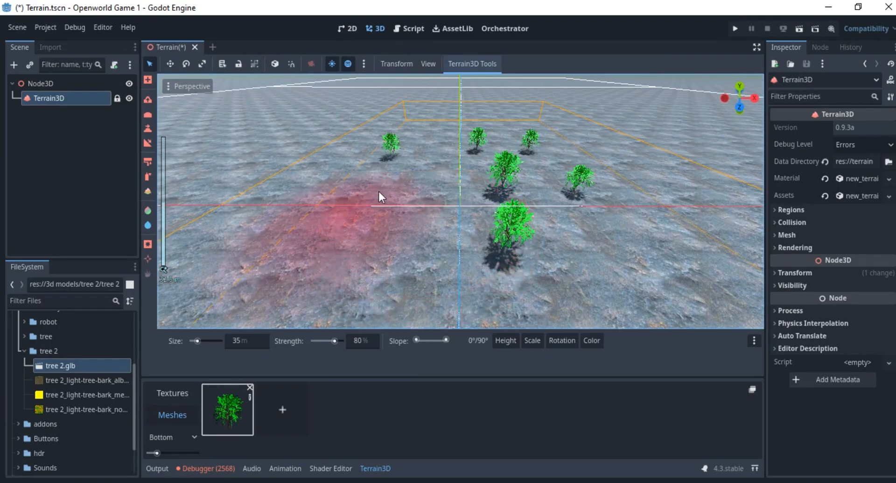
shift+middle_drag(379, 192, 423, 185)
scroll(354, 190, up, 9)
click(283, 197)
scroll(281, 200, down, 4)
shift+middle_drag(281, 200, 455, 190)
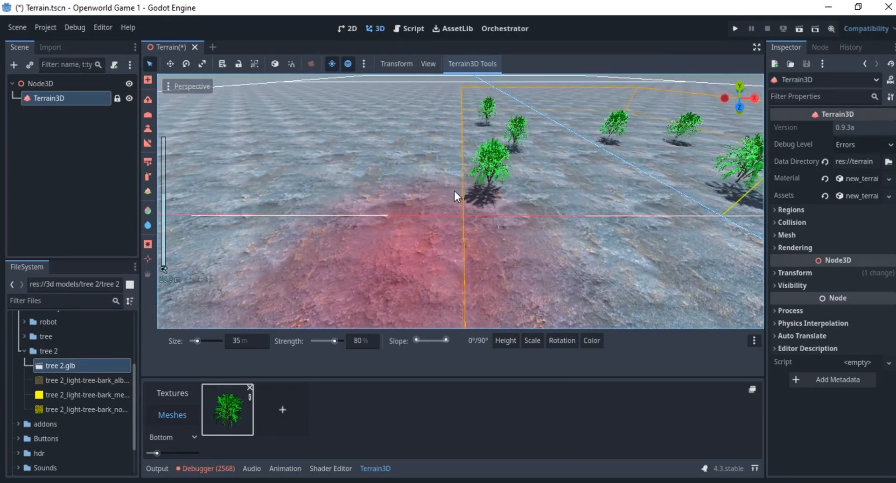
click(407, 189)
Step: Add a second Terrain3D mesh asset and assign Tree 1.glb from the tree folder as its scene file
click(280, 408)
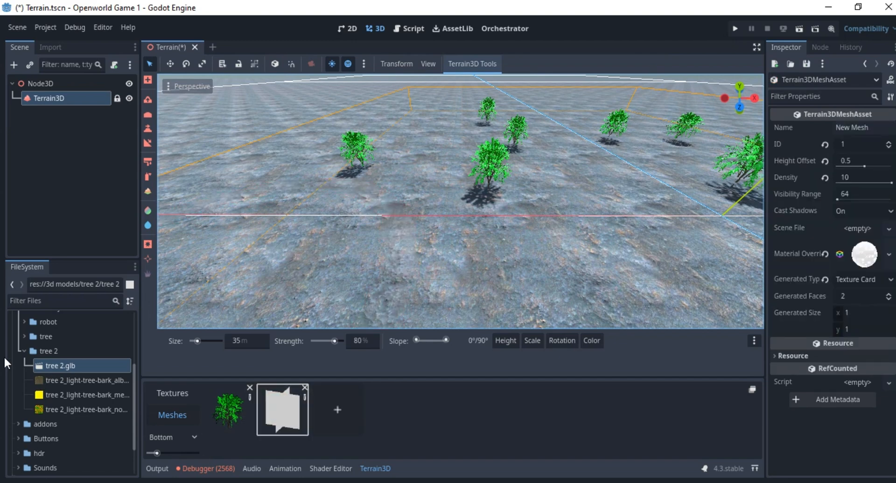
click(22, 351)
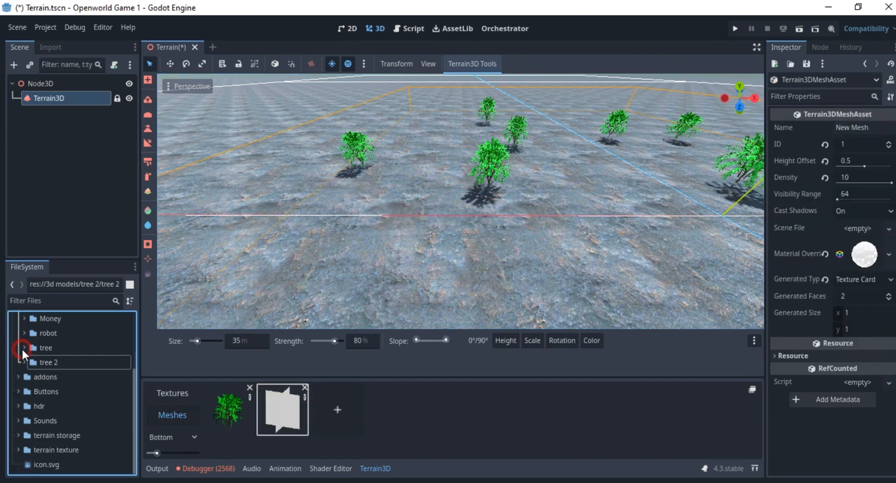
scroll(29, 379, up, 3)
click(24, 387)
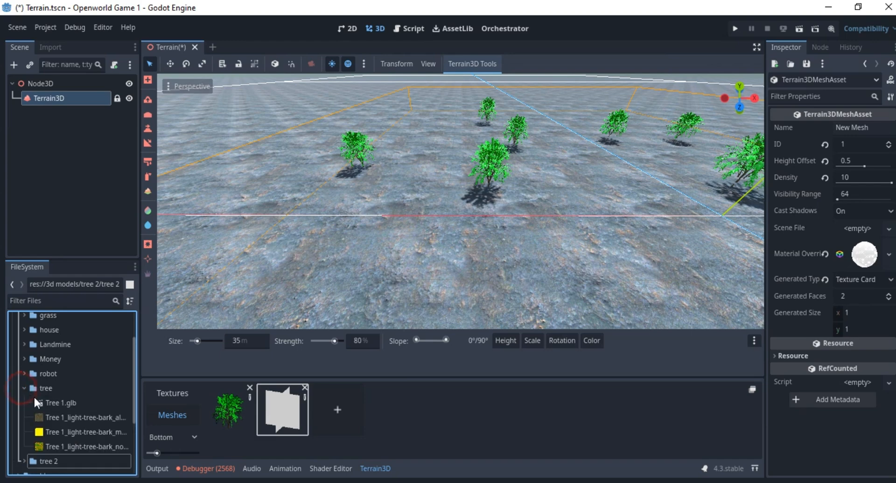
click(43, 402)
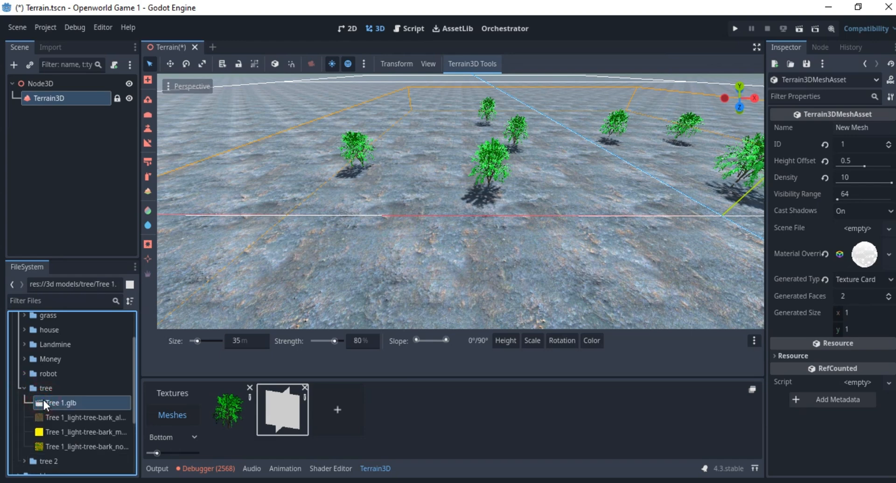
drag(46, 400, 860, 230)
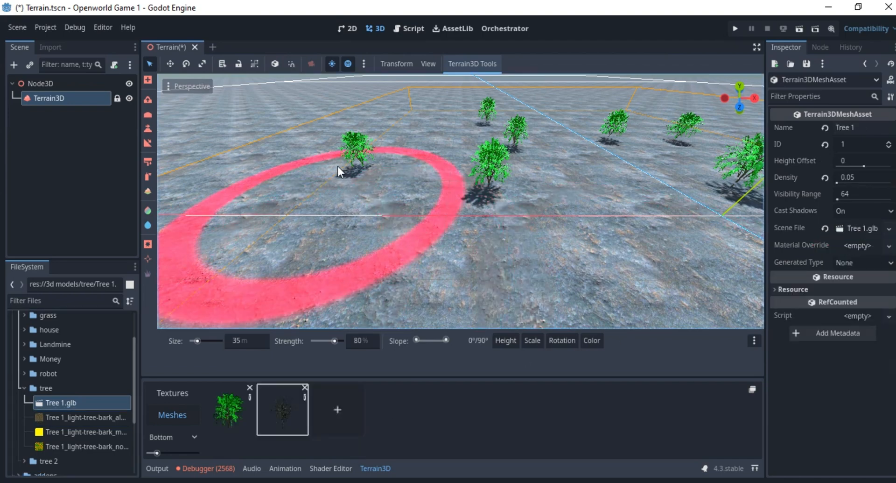
Step: Scatter Tree 1 instances on the open ground around the existing tree 2 grove
scroll(222, 135, down, 5)
mouse_move(223, 135)
middle_down()
mouse_move(391, 196)
mouse_move(384, 200)
middle_up()
drag(338, 134, 346, 187)
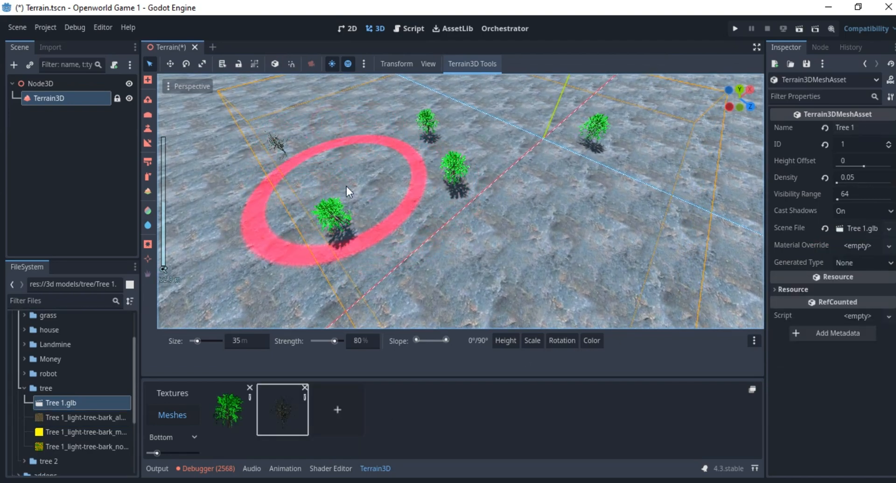
scroll(346, 187, up, 5)
mouse_move(346, 186)
middle_down()
mouse_move(485, 186)
mouse_move(642, 152)
mouse_move(428, 172)
mouse_move(562, 208)
mouse_move(498, 140)
mouse_move(420, 159)
middle_up()
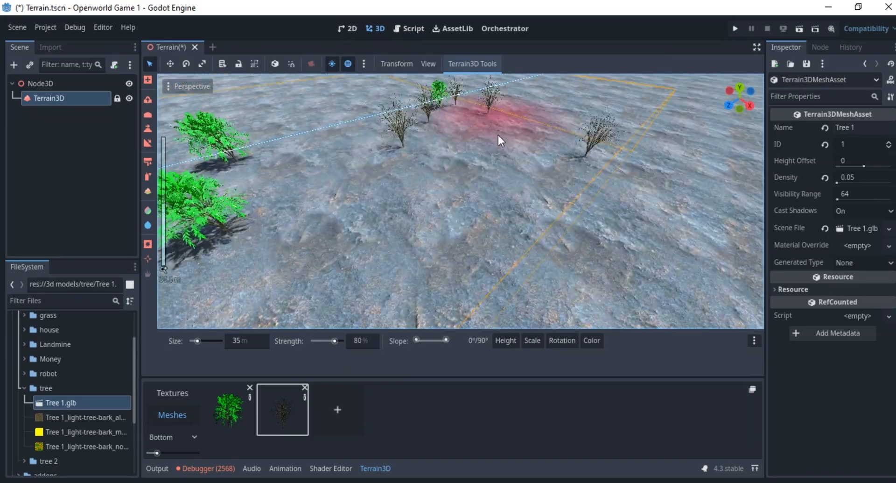
Step: Add a third Terrain3D mesh asset and assign grass.glb from the grass folder as its scene file
scroll(38, 350, up, 2)
click(24, 355)
click(338, 410)
mouse_move(57, 371)
mouse_down()
mouse_move(57, 382)
mouse_move(859, 228)
mouse_up()
Step: Place several grass mesh instances among and beyond the Tree 1 instances
scroll(356, 242, down, 4)
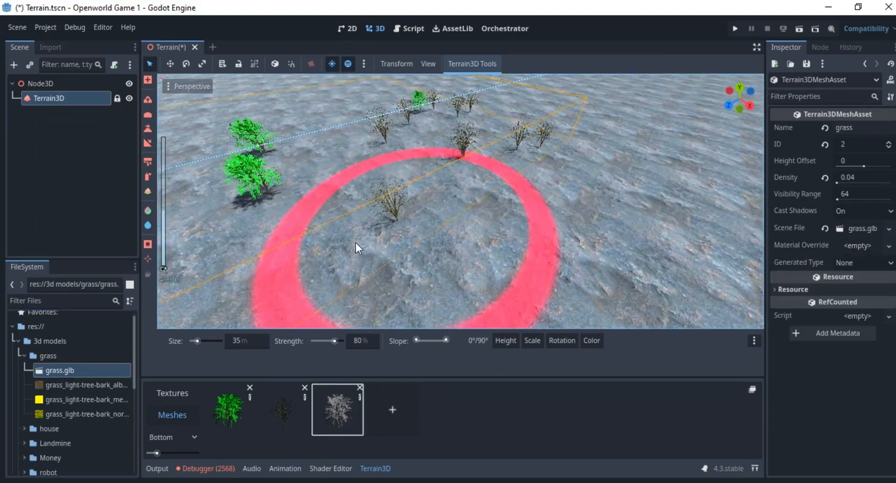
click(506, 172)
mouse_move(356, 242)
middle_down()
mouse_move(506, 173)
mouse_move(452, 158)
mouse_move(538, 128)
middle_up()
scroll(514, 155, down, 10)
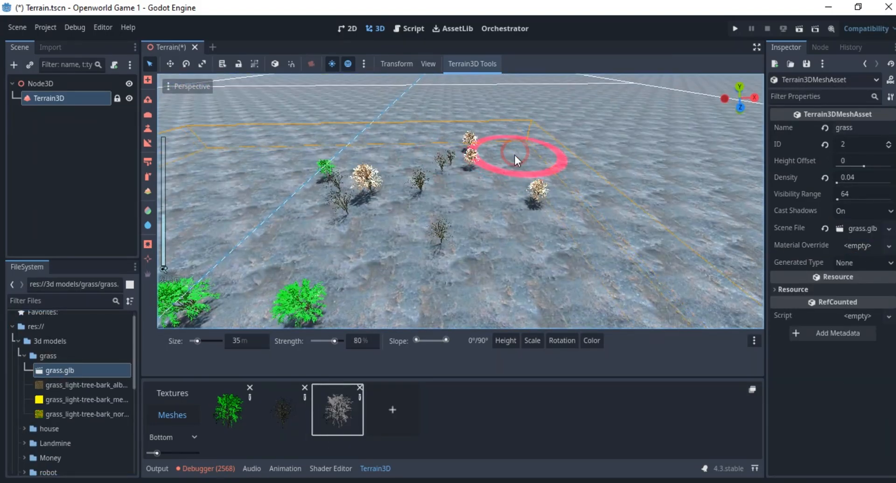
scroll(525, 150, up, 10)
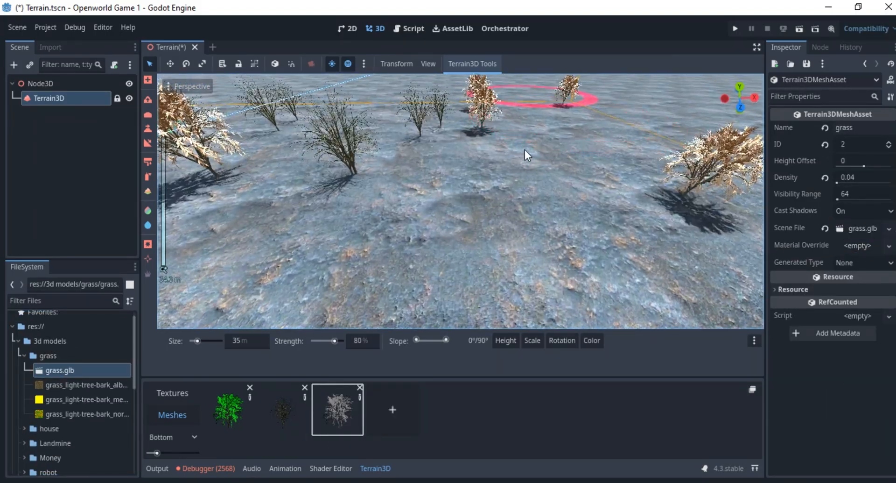
Step: Fill the gaps around the grass instances with a few tree 2 and Tree 1 instances
click(228, 405)
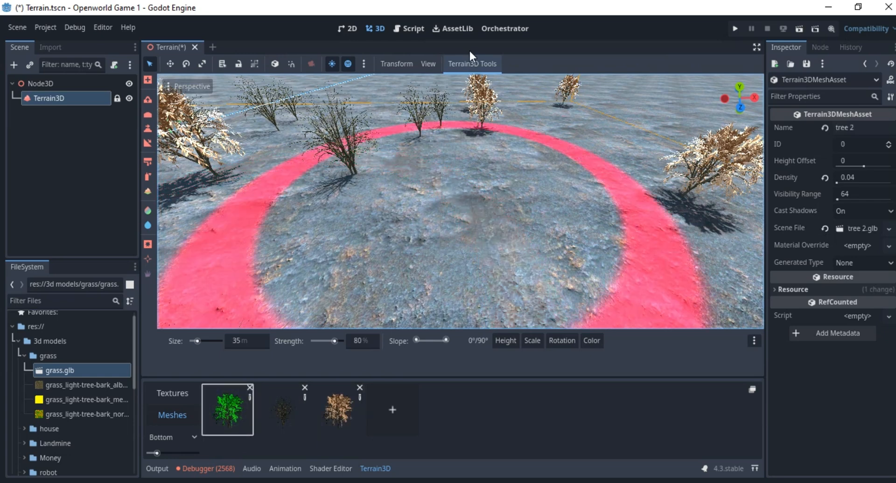
scroll(522, 208, down, 5)
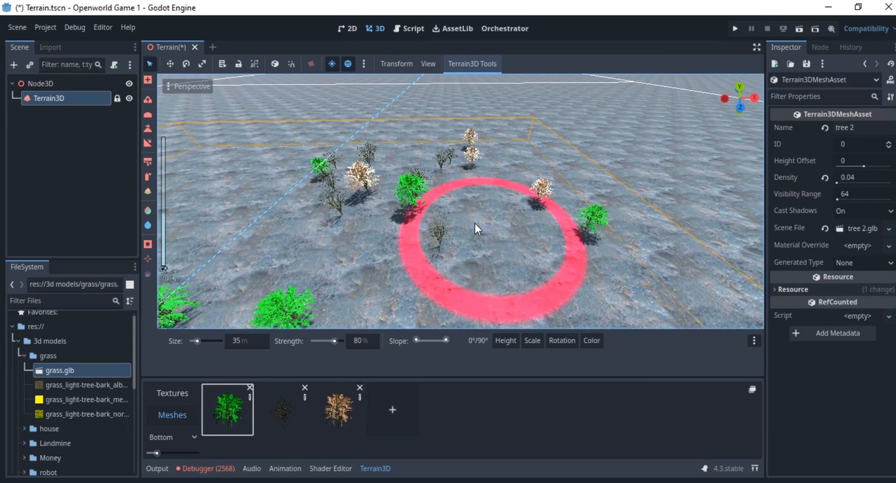
click(285, 404)
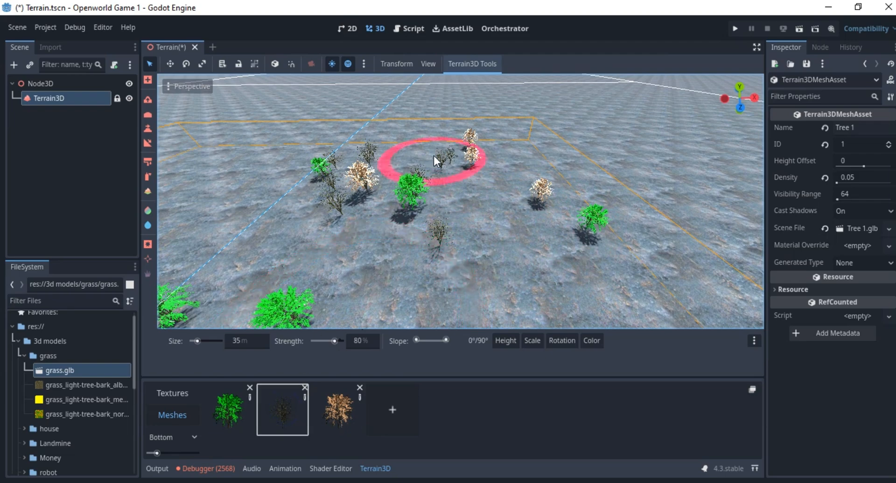
middle_drag(433, 155, 271, 139)
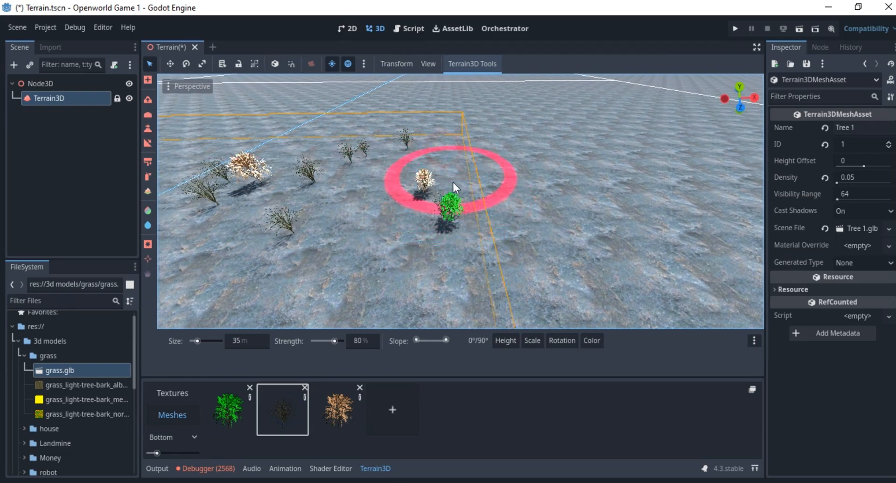
scroll(452, 140, up, 5)
click(452, 137)
Step: Place more Tree 1 instances on the opposite side of the grove and save the Terrain scene
scroll(452, 136, down, 10)
mouse_move(342, 170)
middle_down()
mouse_move(435, 186)
mouse_move(510, 322)
middle_up()
shift+middle_drag(431, 265, 659, 245)
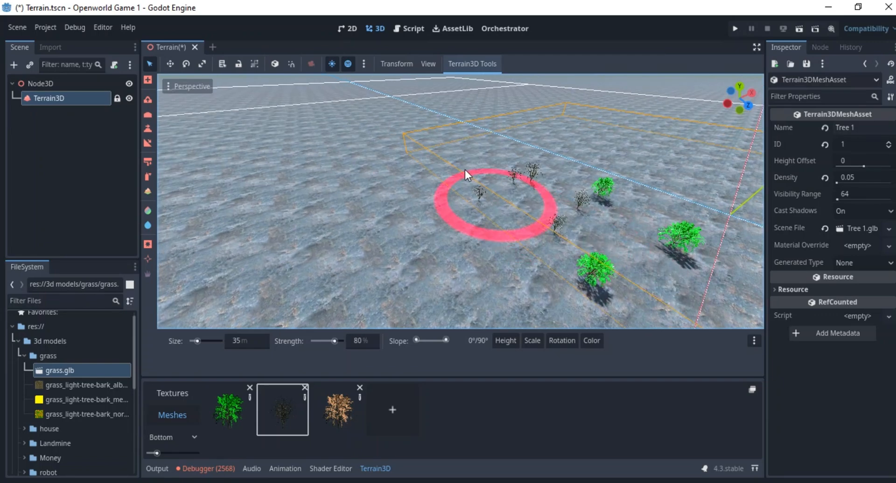
click(444, 146)
scroll(449, 163, up, 5)
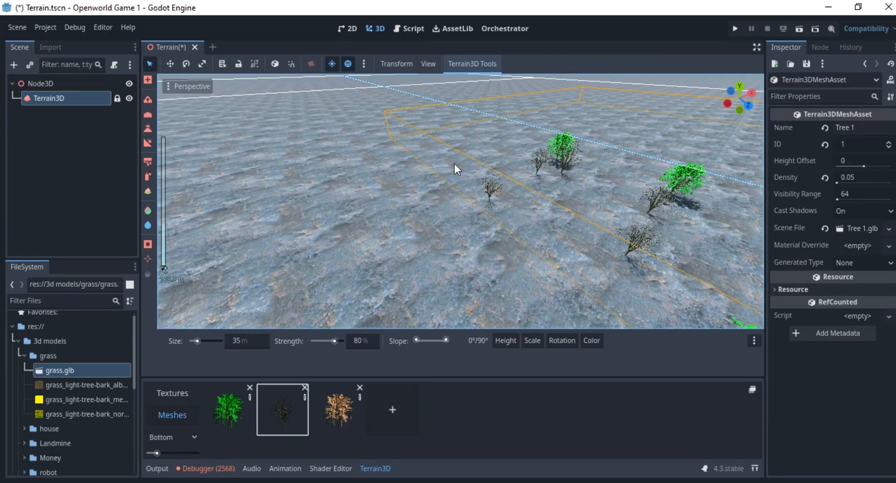
middle_drag(455, 163, 450, 228)
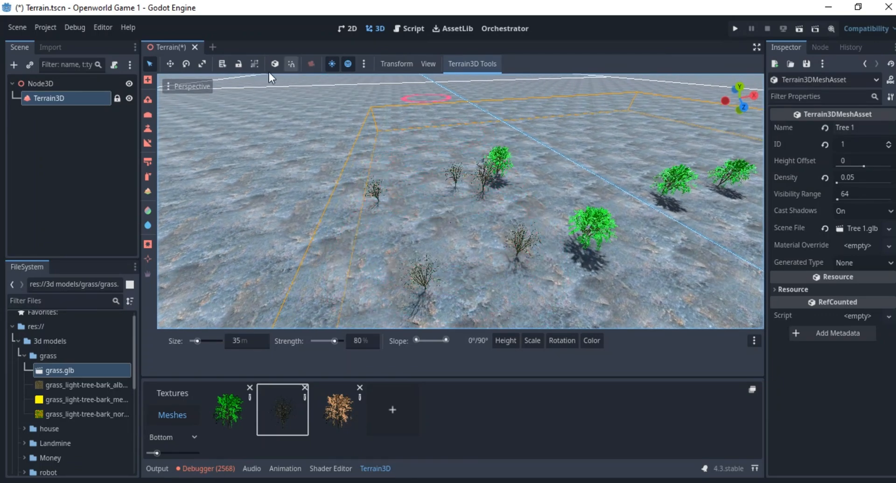
key(ctrl+s)
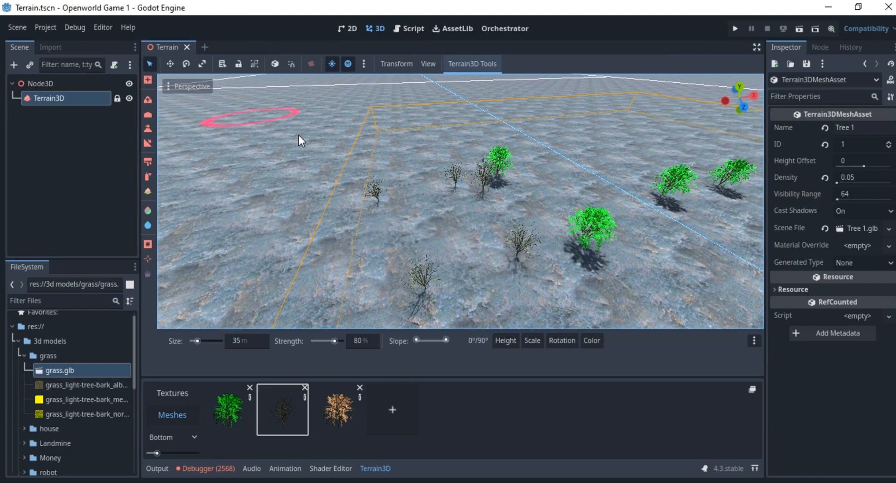
Step: Collapse the 3d models folder and create a new scene with a Node3D root
shift+middle_drag(577, 208, 447, 197)
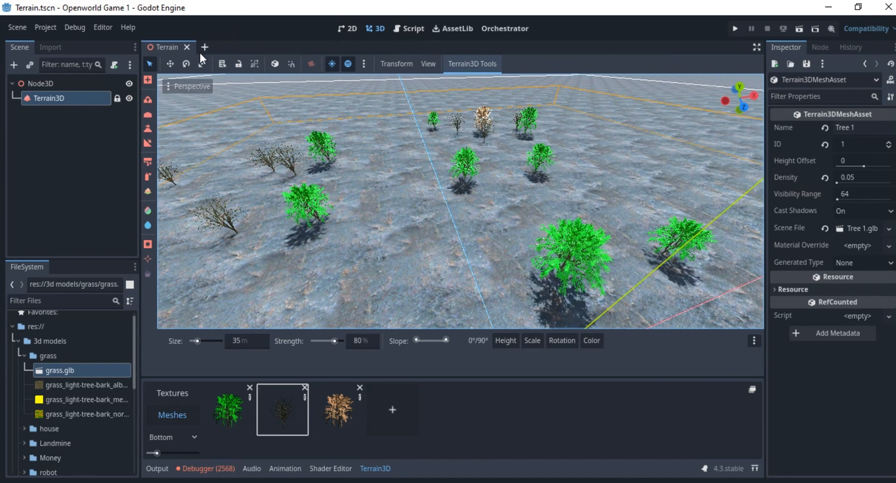
click(18, 341)
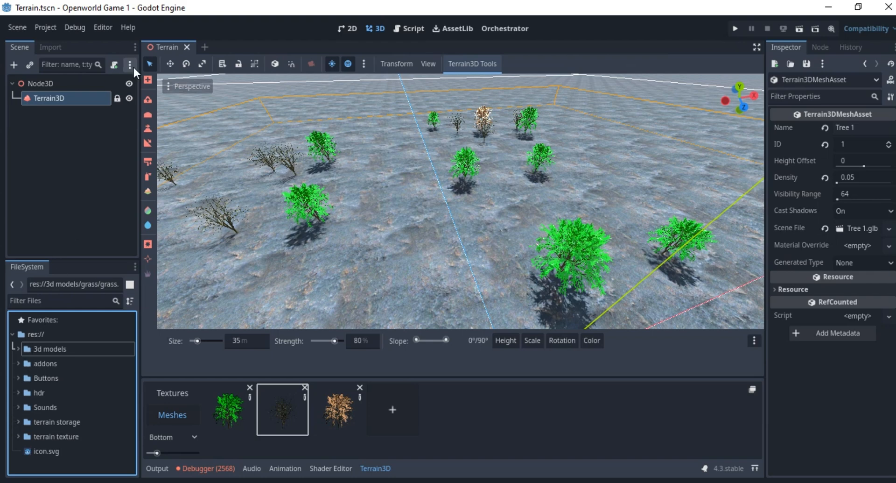
click(205, 47)
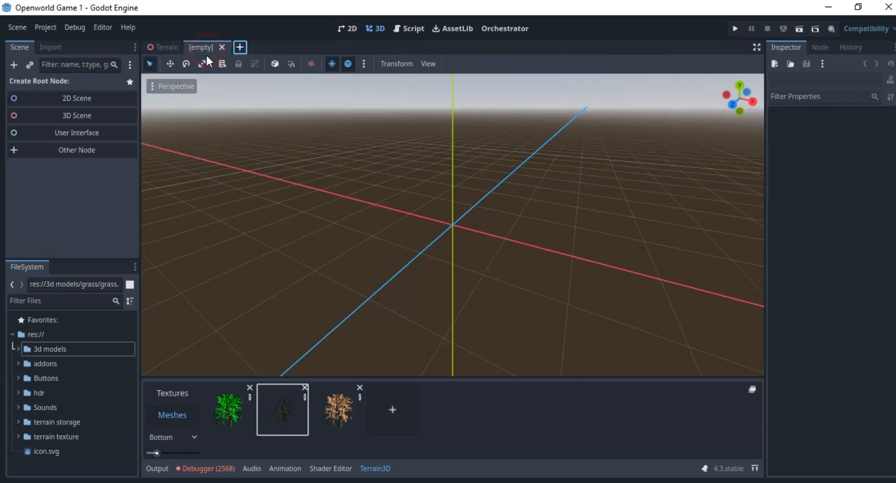
click(81, 114)
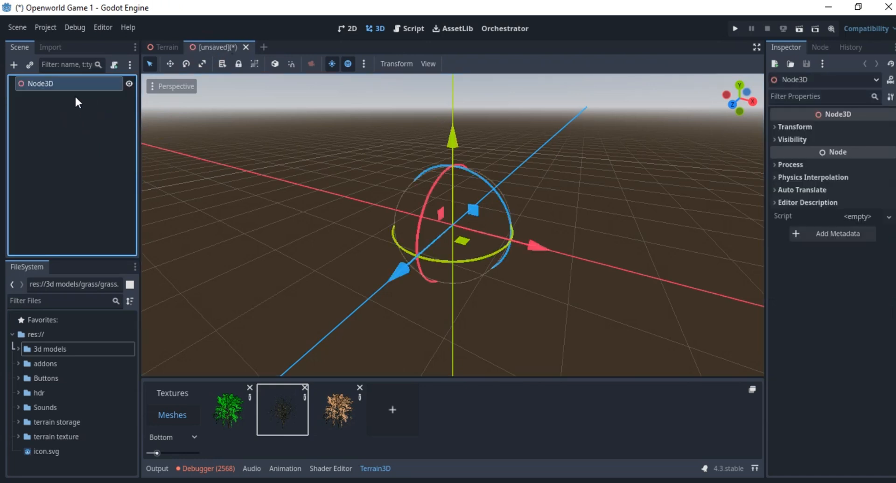
Step: Check the asset library for third-person assets using "third per", clear the search and return to the 3D view
right_click(64, 83)
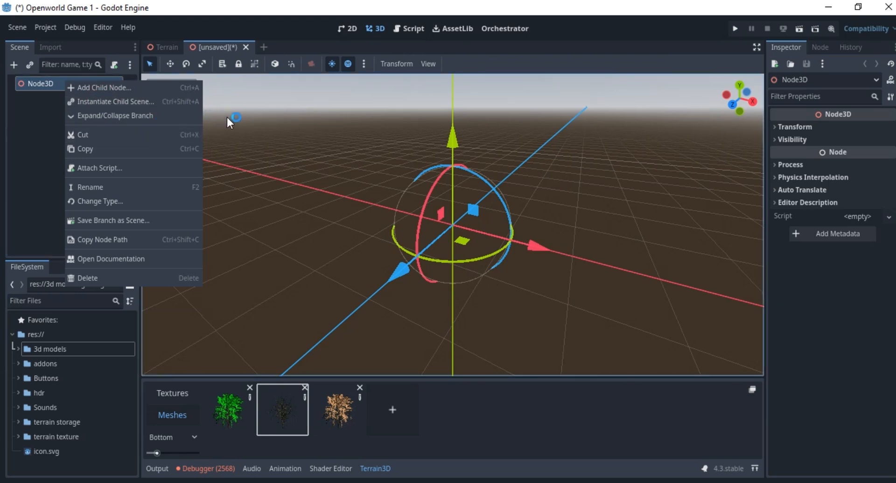
click(1, 154)
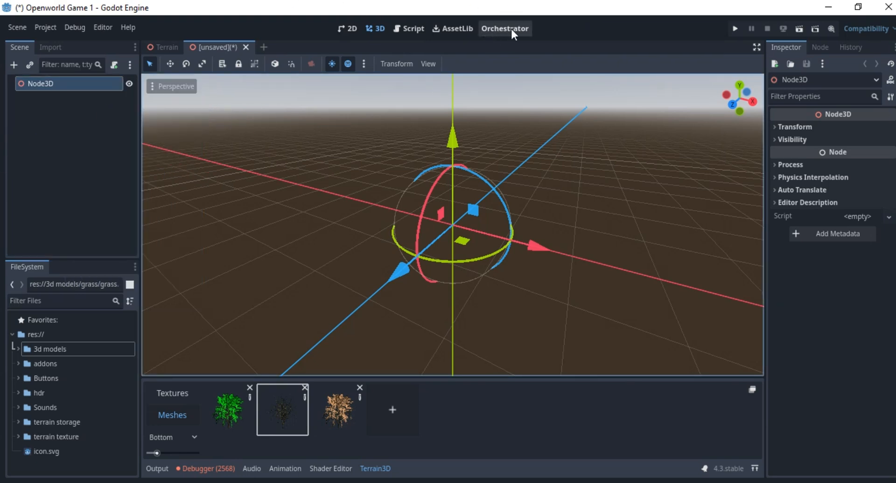
click(455, 28)
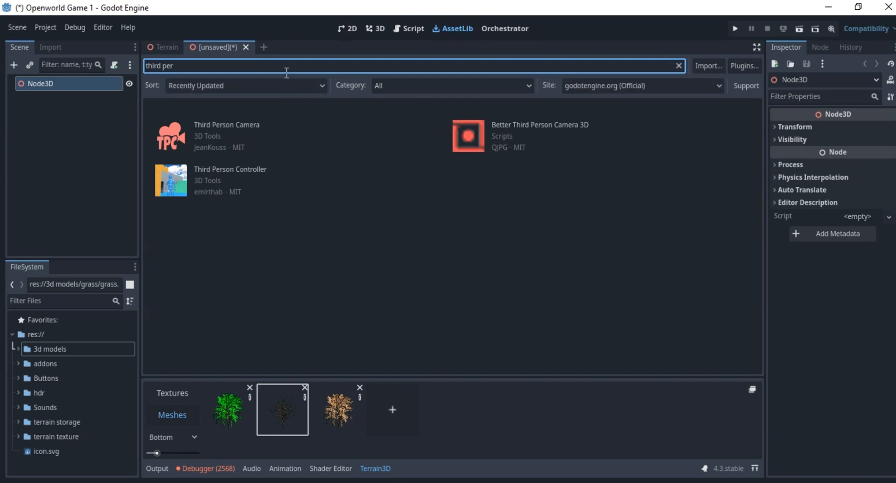
click(183, 67)
drag(188, 66, 101, 66)
key(BackSpace)
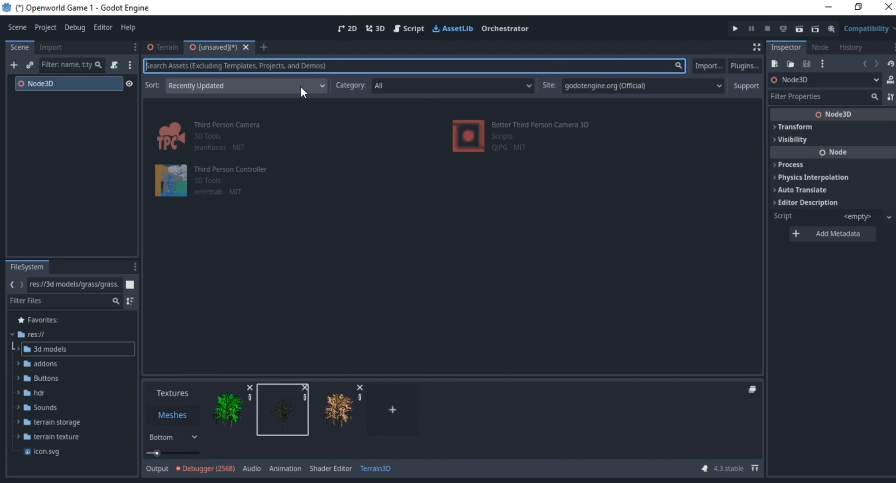
right_click(71, 84)
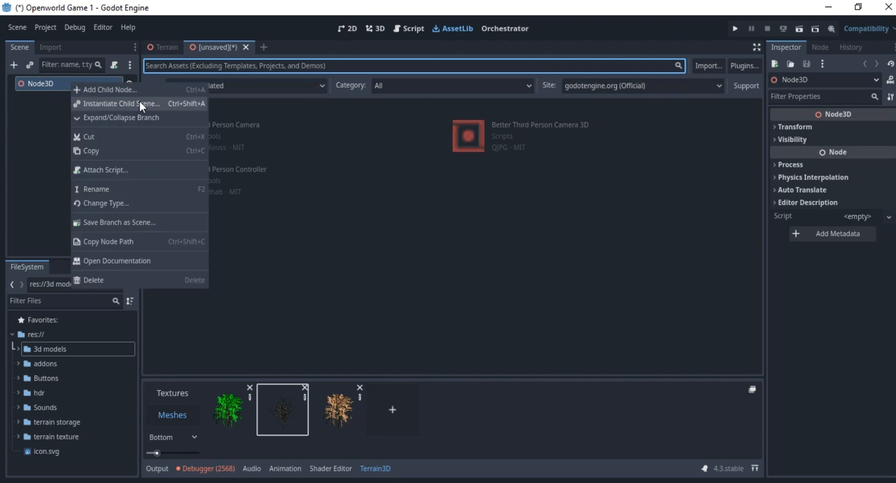
click(374, 27)
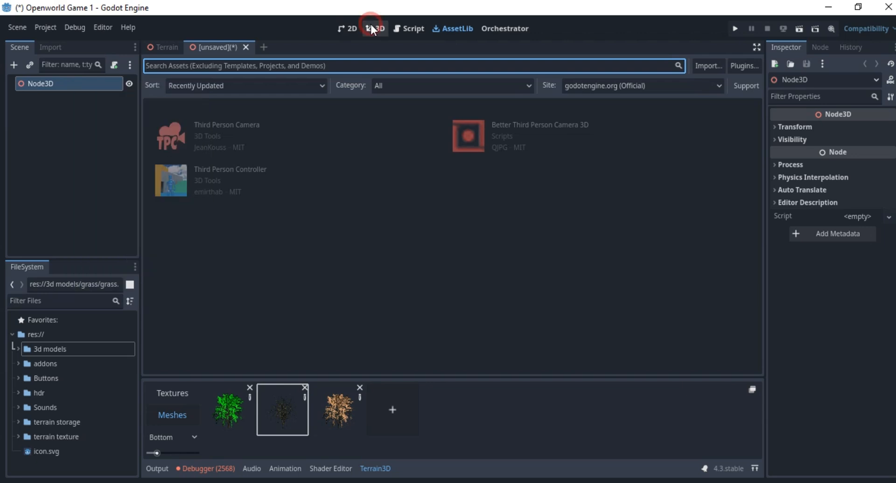
Step: Instantiate addons/ThirdPersonTemplate/Character/Nodes/PlayerTemplate.tscn as a child of Node3D, filtering the scene list by "templa"
right_click(41, 82)
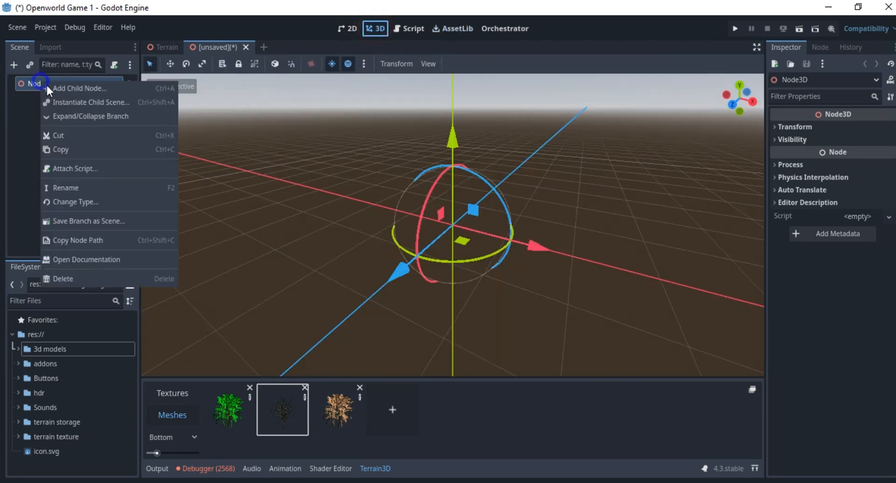
click(76, 103)
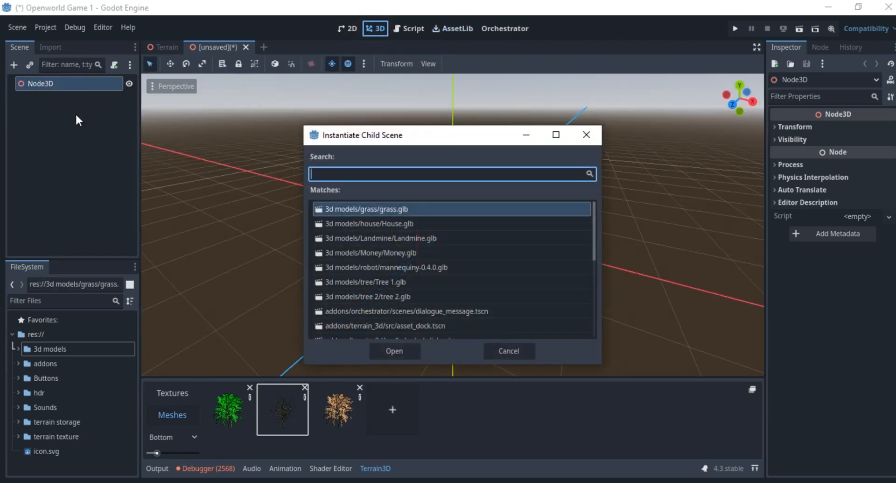
text(third)
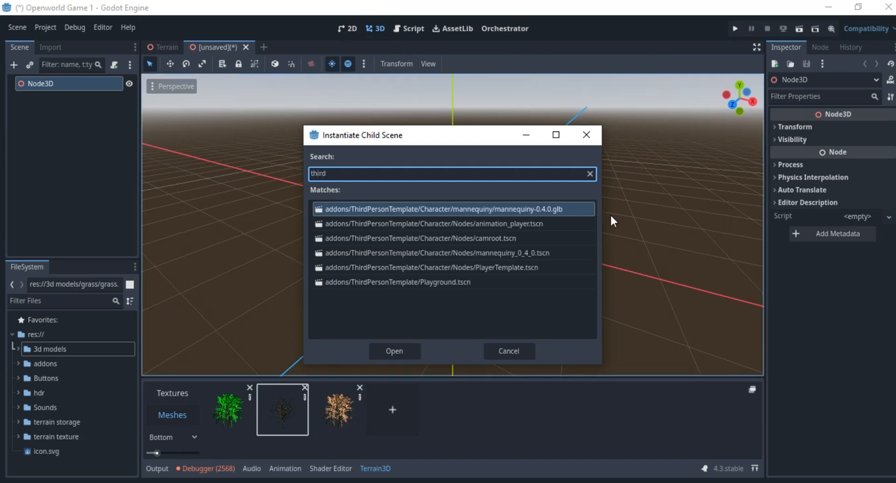
key(BackSpace)
key(BackSpace)
key(BackSpace)
key(BackSpace)
key(BackSpace)
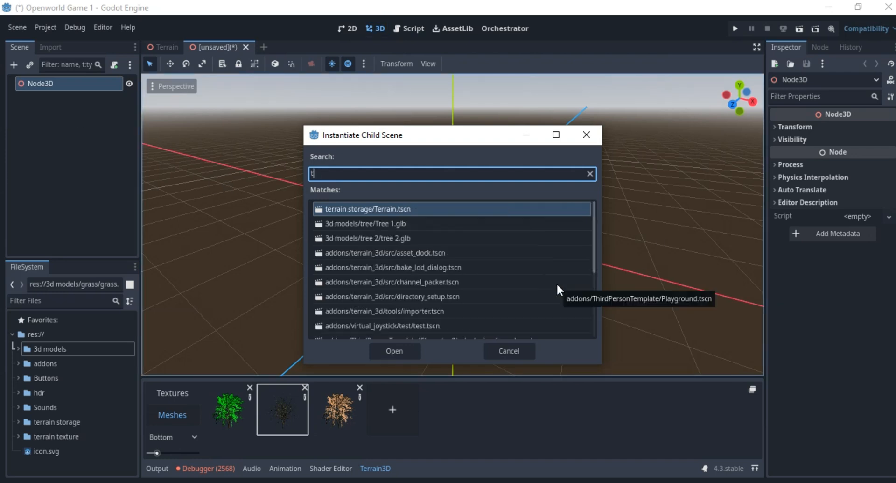
text(templa)
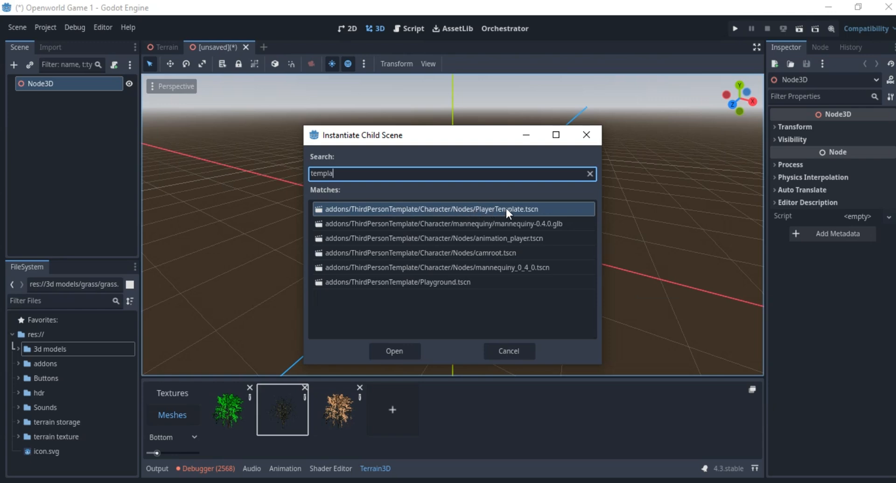
click(519, 209)
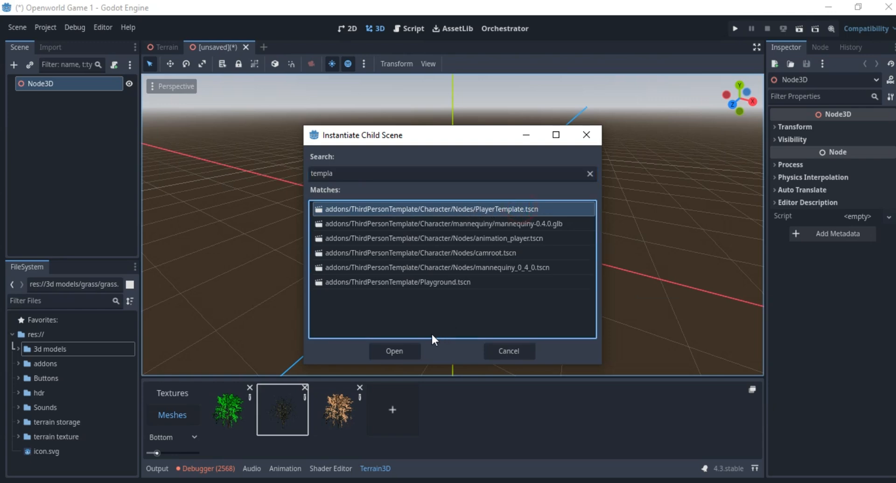
click(394, 351)
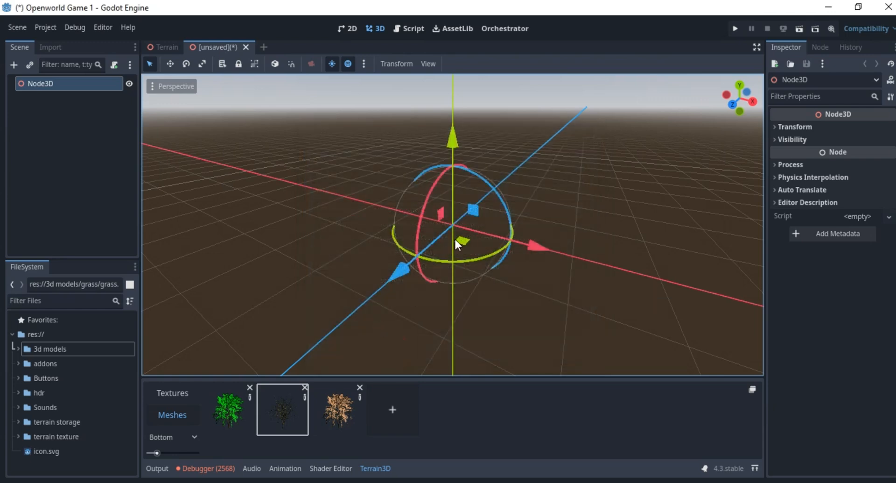
Step: Examine the instantiated PlayerTemplate mannequin and its camera in the 3D view
scroll(455, 205, down, 8)
shift+middle_drag(510, 220, 441, 274)
scroll(455, 199, up, 8)
middle_drag(492, 203, 527, 187)
scroll(456, 198, down, 8)
scroll(526, 187, up, 6)
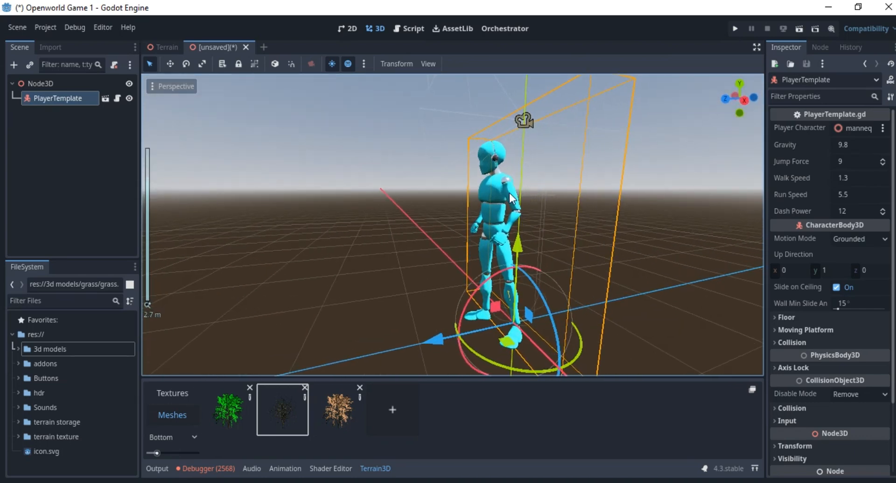
Step: Expand the 3d models folder, collapse its grass and tree subfolders, and expand the robot subfolder
click(18, 348)
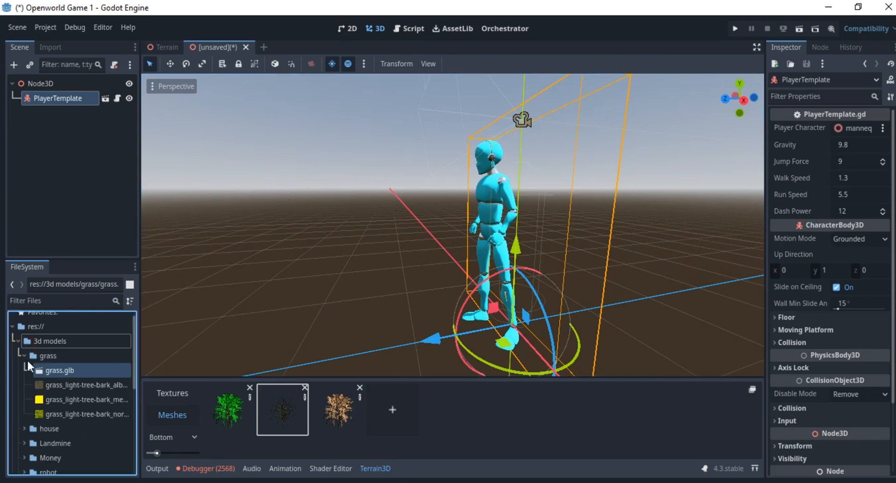
click(18, 346)
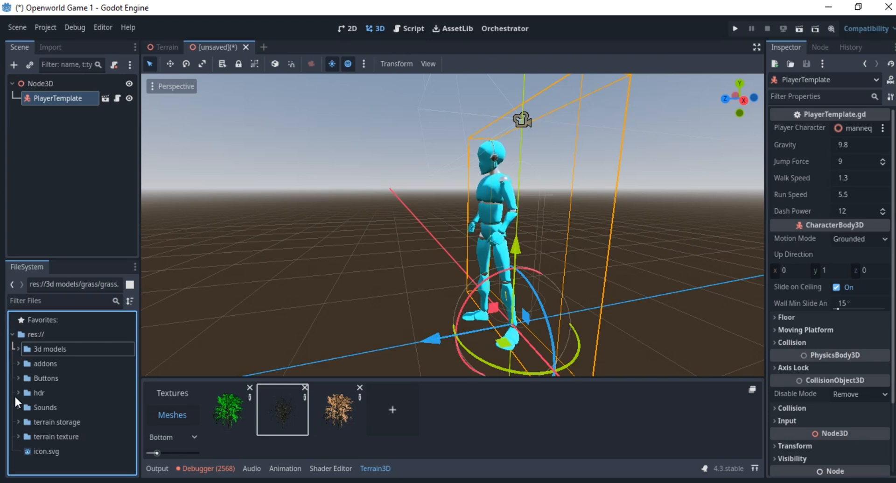
click(18, 348)
scroll(32, 363, down, 8)
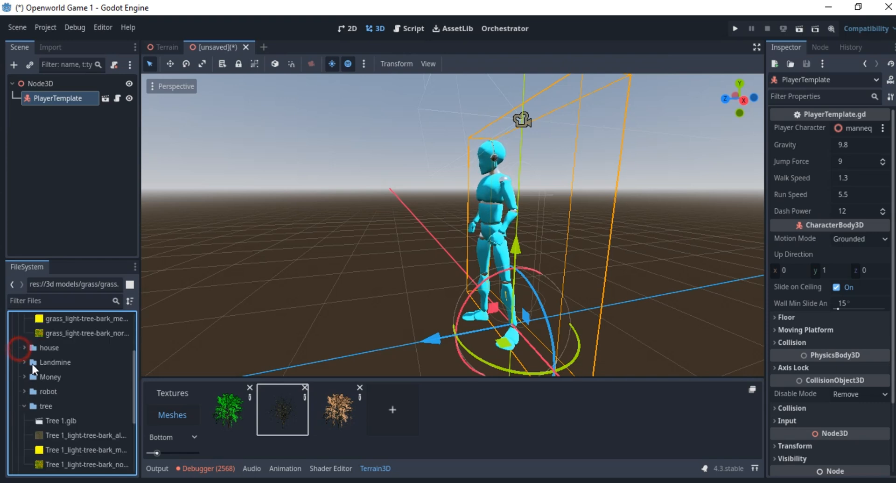
scroll(66, 396, up, 4)
scroll(45, 377, up, 2)
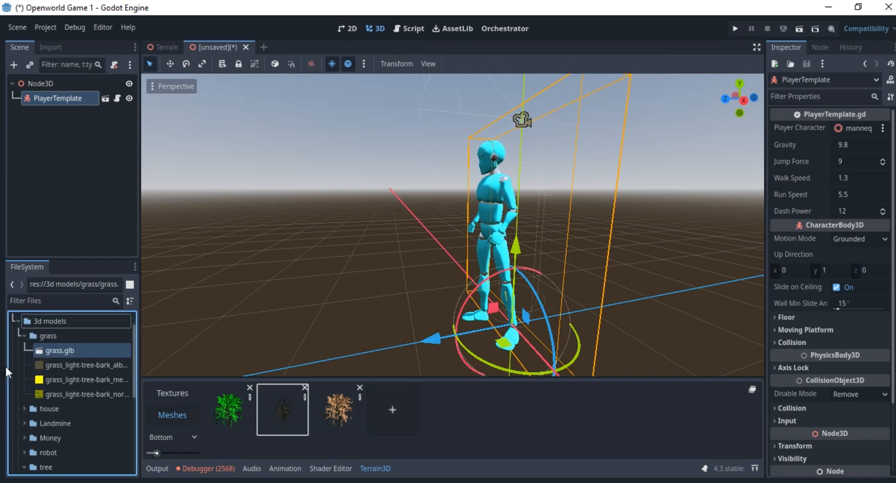
click(24, 334)
click(24, 408)
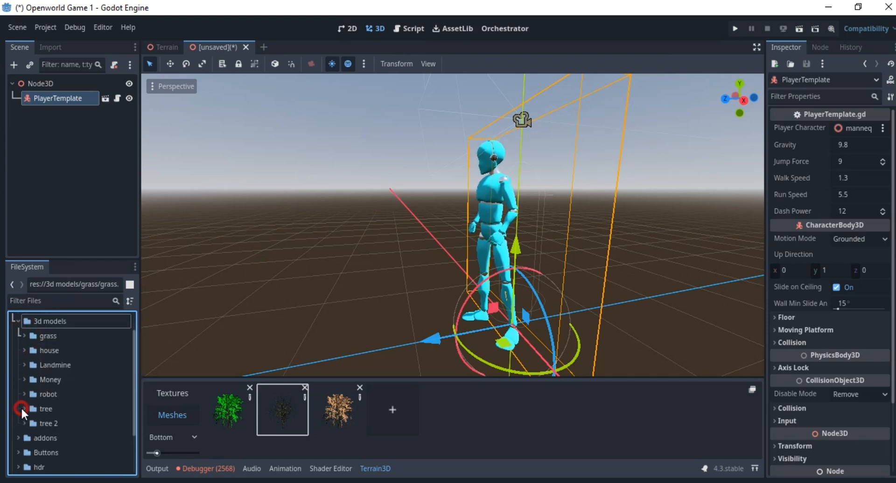
scroll(26, 410, down, 3)
scroll(31, 378, up, 3)
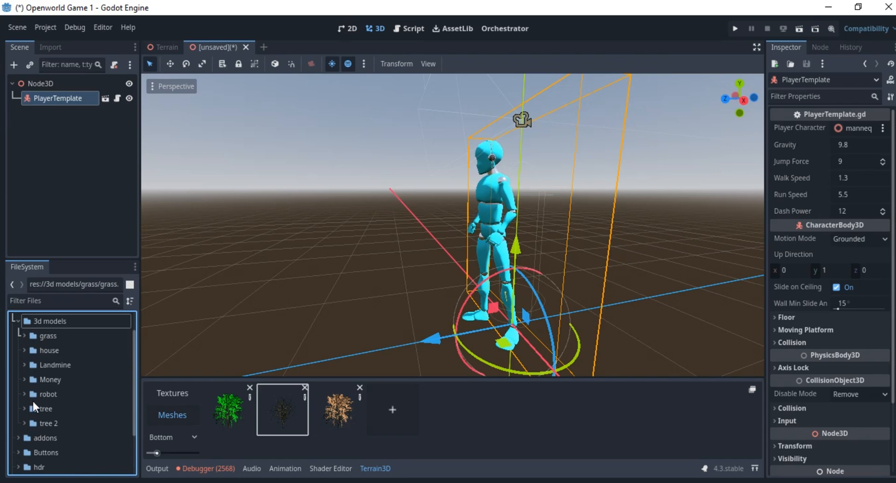
click(24, 388)
Step: Open the advanced import settings of mannequiny-0.4.0.glb, examine the robot model from all sides, and close them
double_click(69, 408)
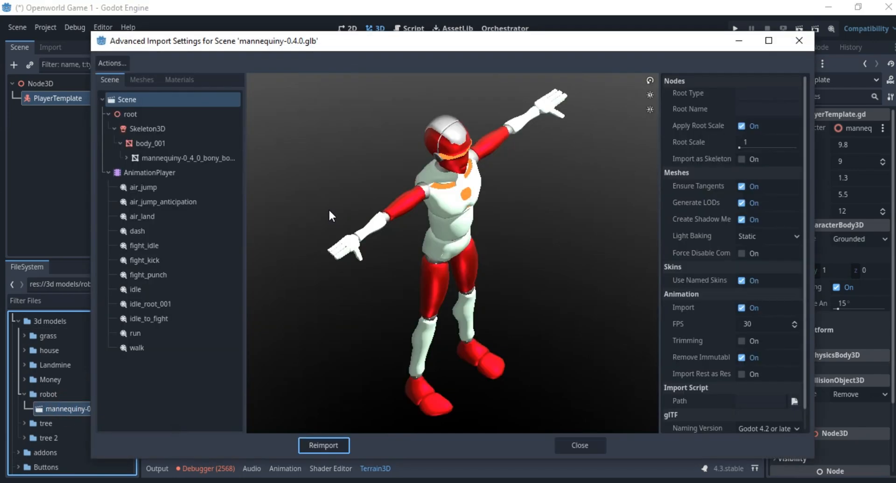
drag(443, 212, 407, 180)
scroll(408, 180, down, 10)
scroll(424, 177, up, 5)
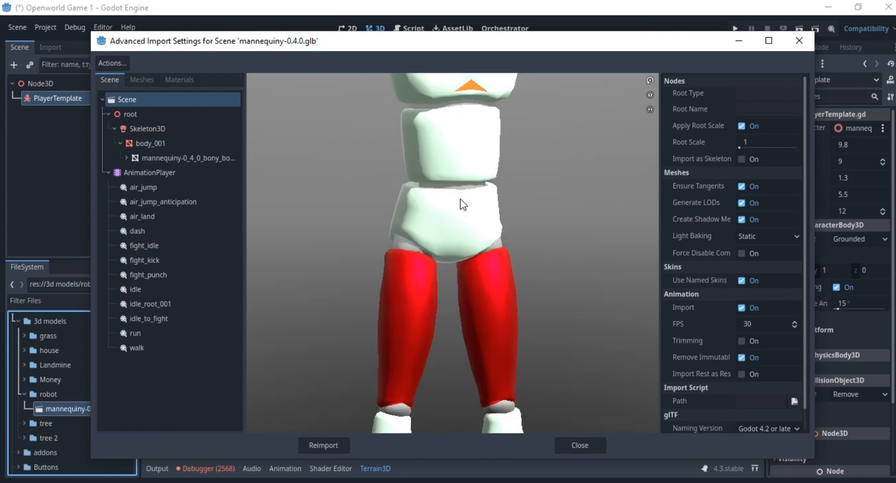
scroll(388, 204, down, 4)
drag(431, 194, 463, 201)
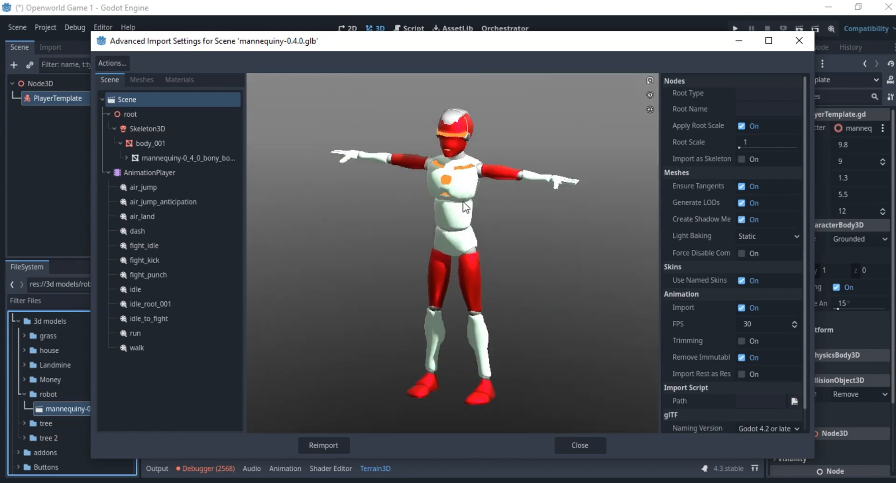
scroll(467, 215, up, 5)
scroll(470, 224, down, 2)
scroll(400, 260, down, 3)
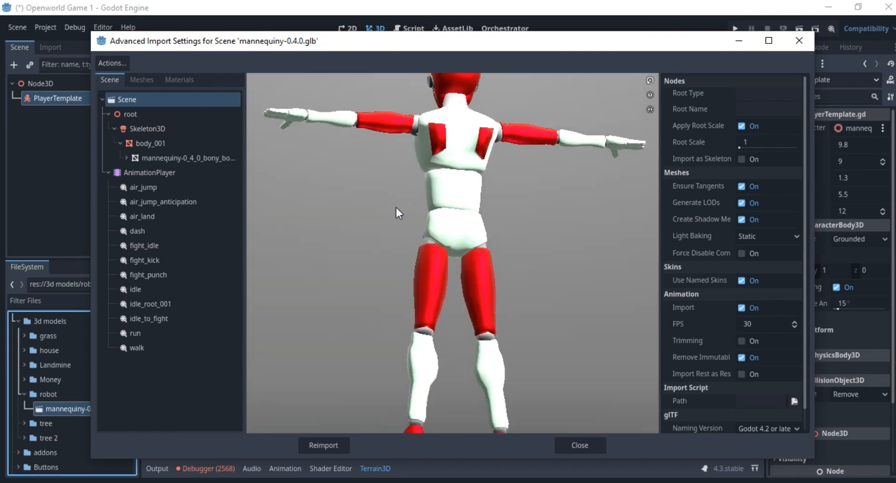
drag(400, 208, 446, 210)
scroll(446, 210, down, 4)
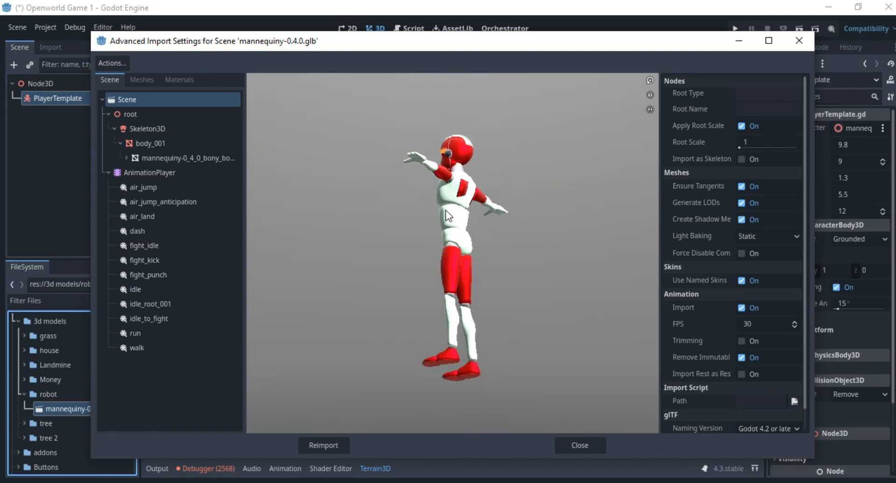
click(806, 41)
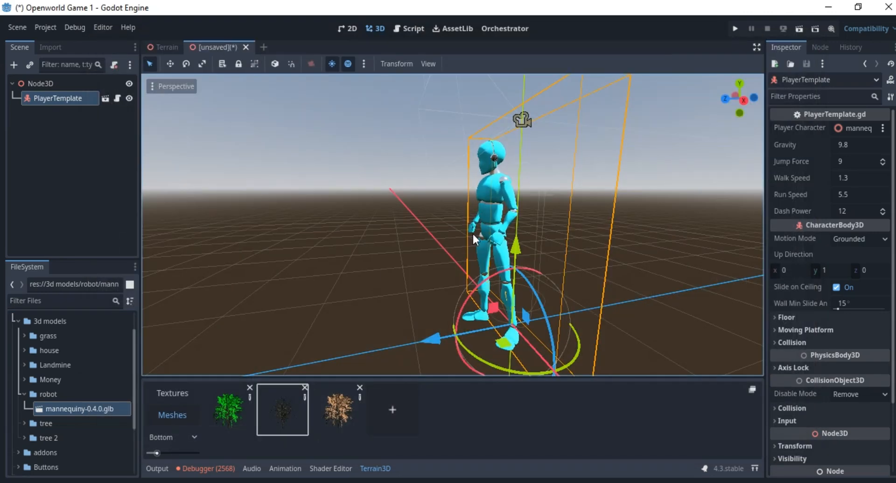
Step: Reopen the advanced import settings of mannequiny-0.4.0.glb and set the walk animation's loop mode to Linear
middle_drag(408, 196, 413, 208)
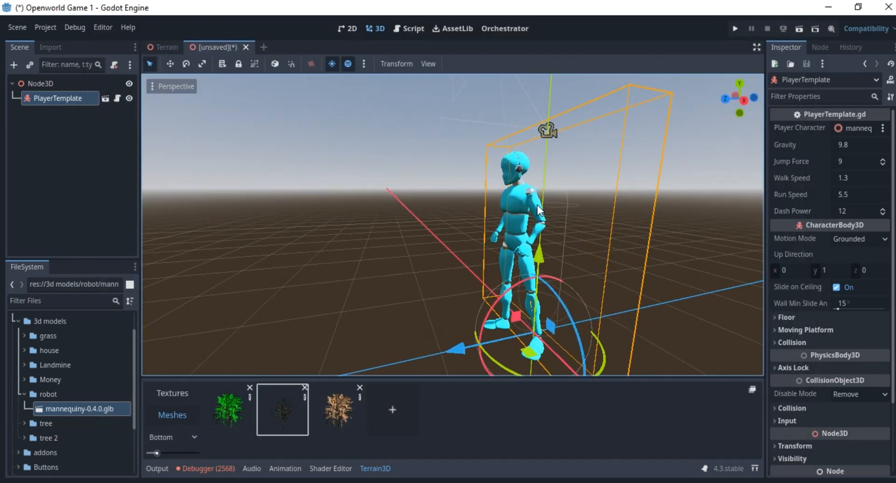
scroll(437, 236, down, 5)
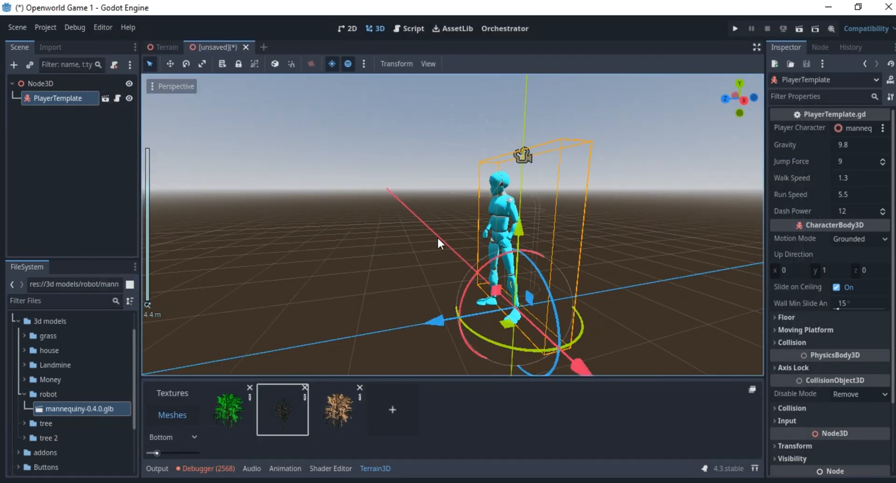
right_click(72, 407)
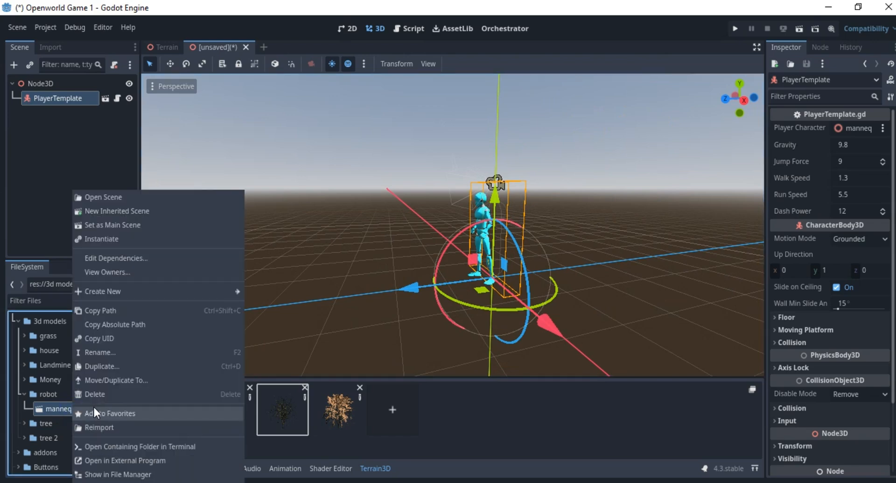
click(55, 408)
double_click(65, 410)
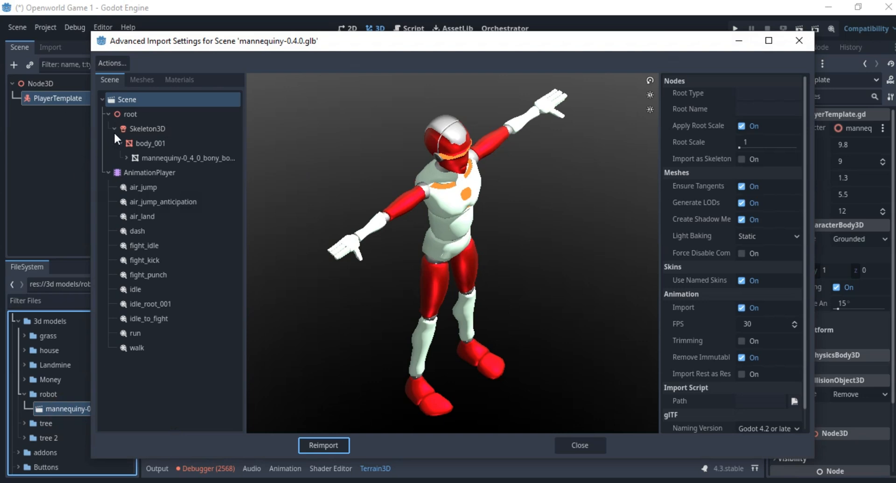
mouse_move(203, 41)
mouse_down()
mouse_move(217, 32)
mouse_move(199, 36)
mouse_up()
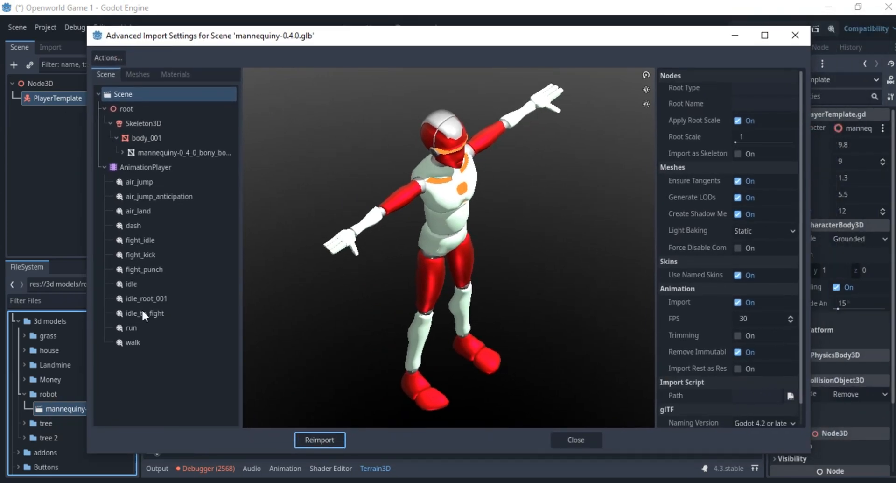
click(131, 342)
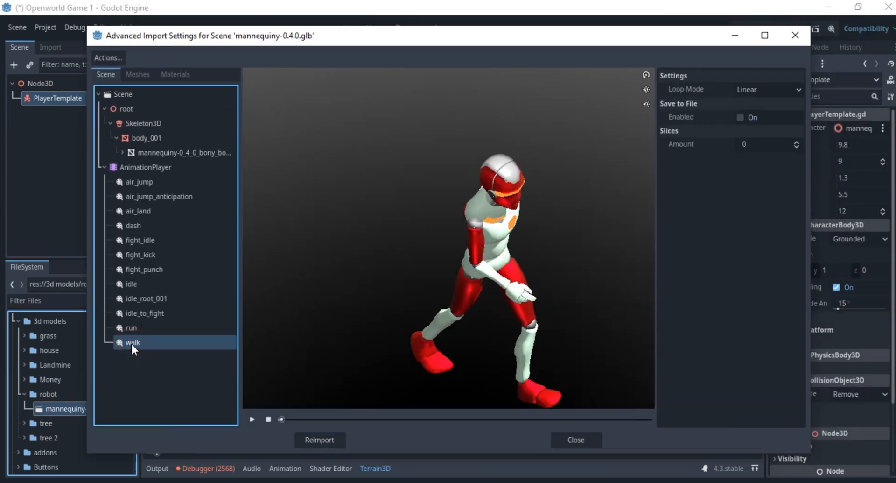
click(755, 90)
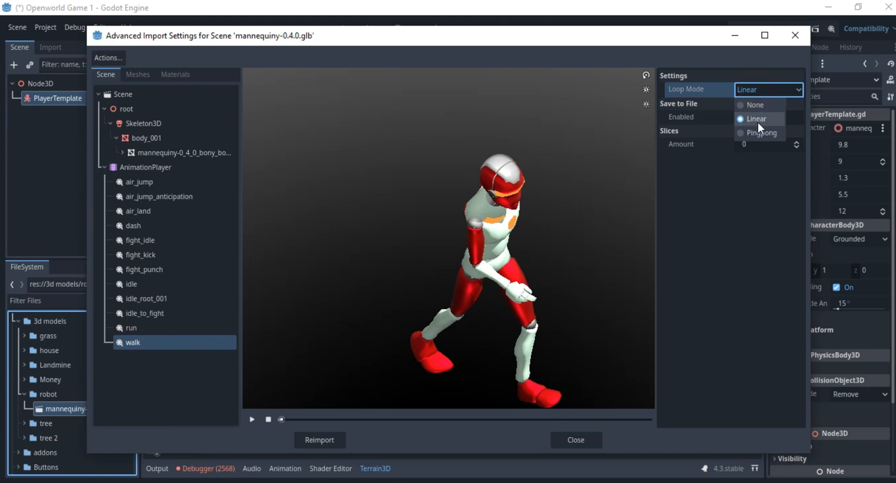
click(757, 119)
click(744, 88)
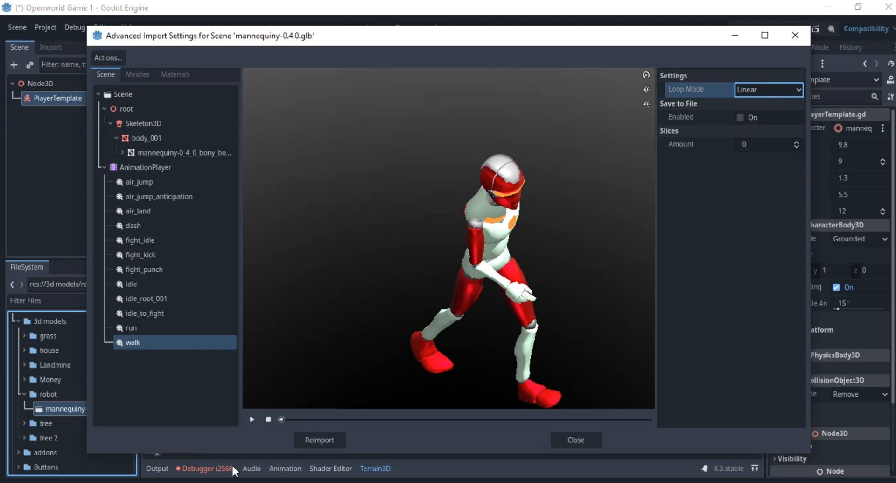
Step: Set the loop mode of the run and idle animations to Linear and reimport the robot model
click(147, 328)
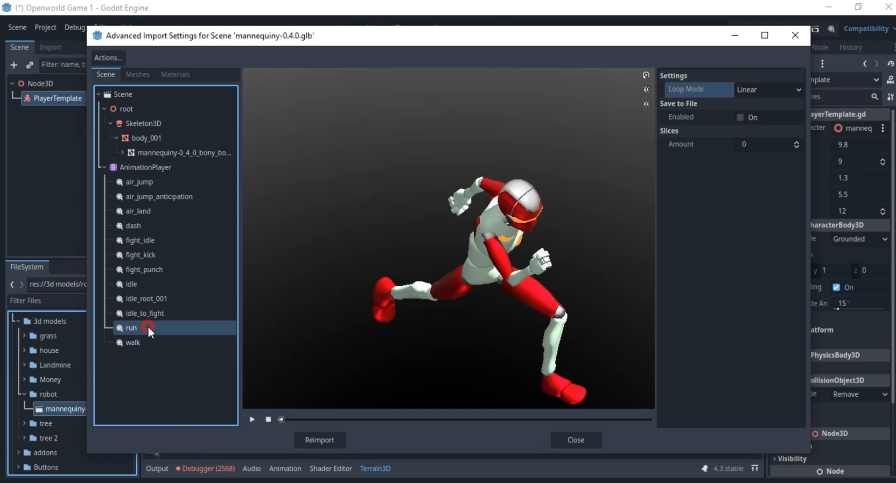
click(740, 92)
click(746, 117)
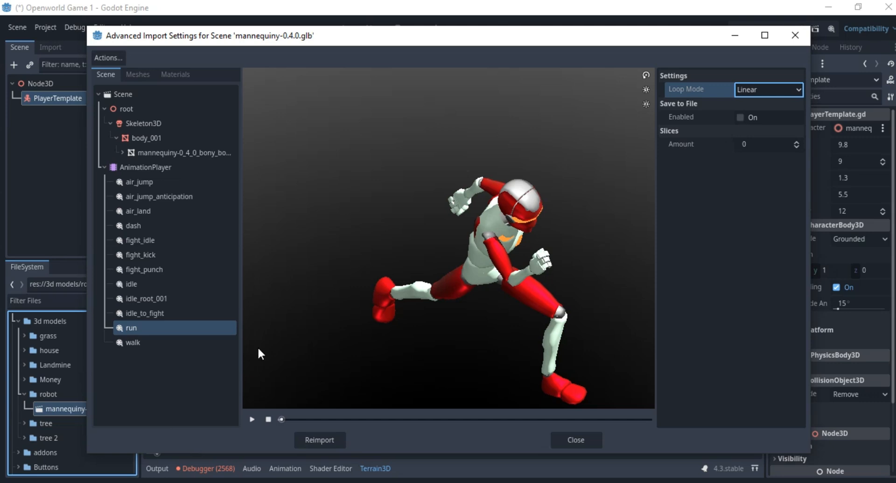
click(131, 285)
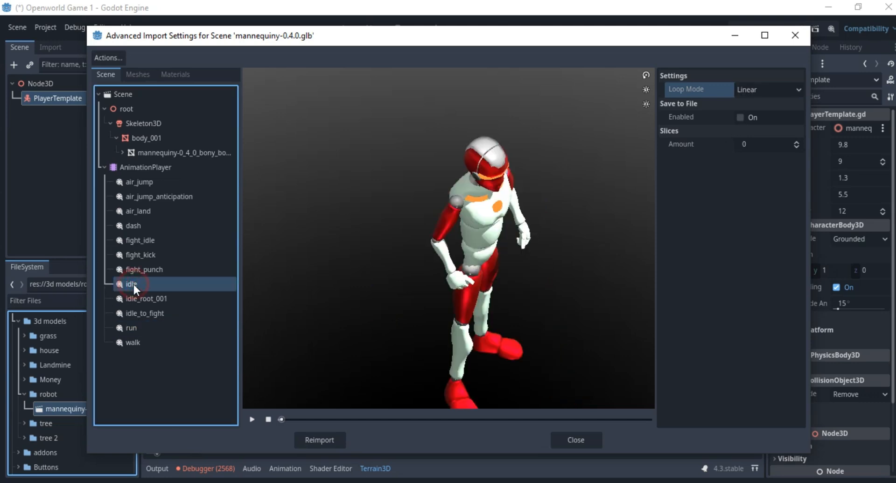
click(760, 90)
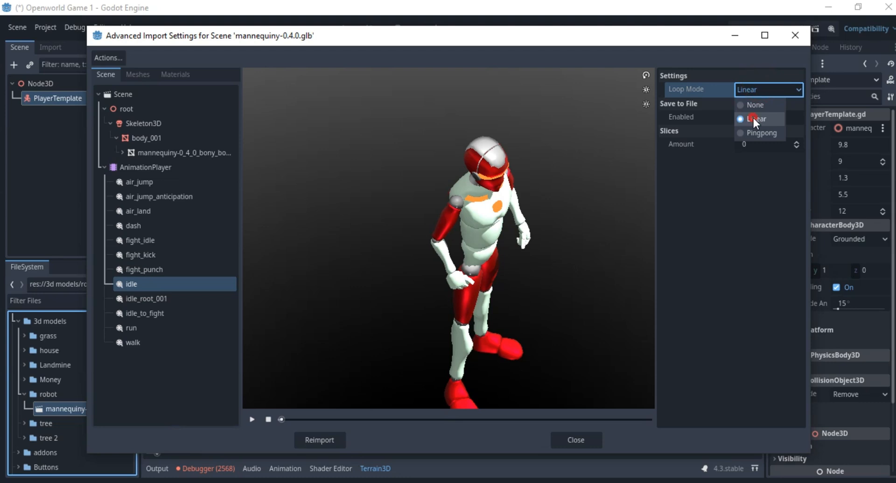
click(754, 117)
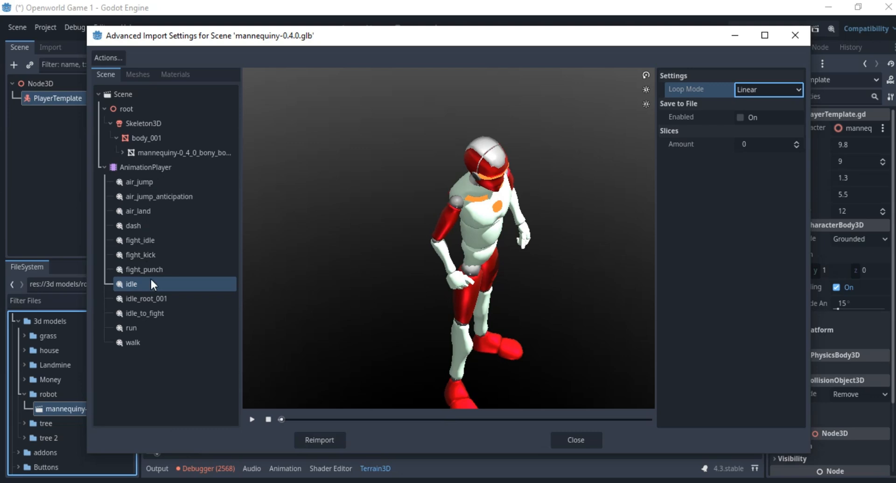
click(320, 439)
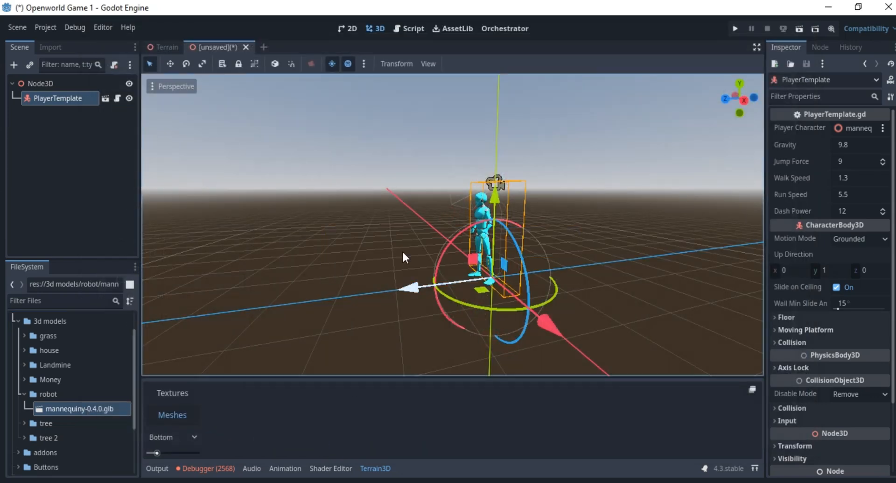
Step: Examine the player mannequin in the 3D view and the robot model's entry in the project files
scroll(394, 224, down, 10)
middle_drag(394, 224, 348, 226)
scroll(97, 428, up, 2)
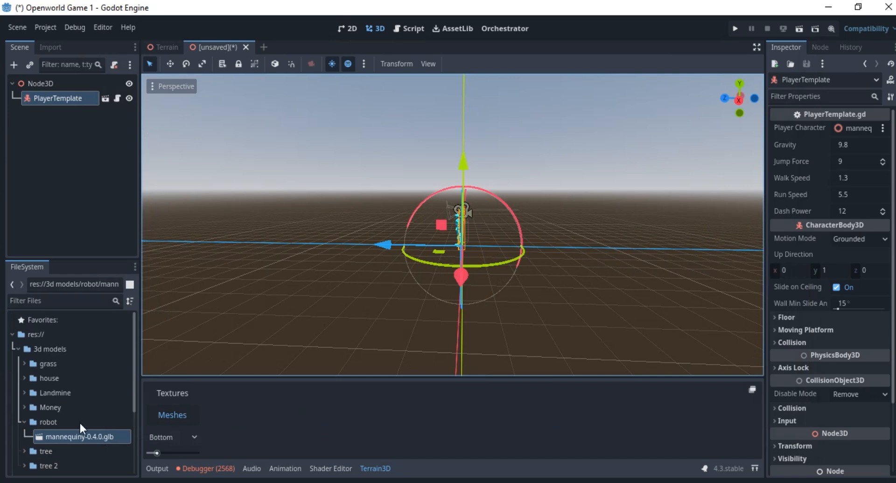
scroll(71, 339, down, 4)
scroll(90, 341, up, 4)
scroll(453, 247, up, 10)
middle_drag(453, 247, 496, 262)
scroll(461, 216, up, 10)
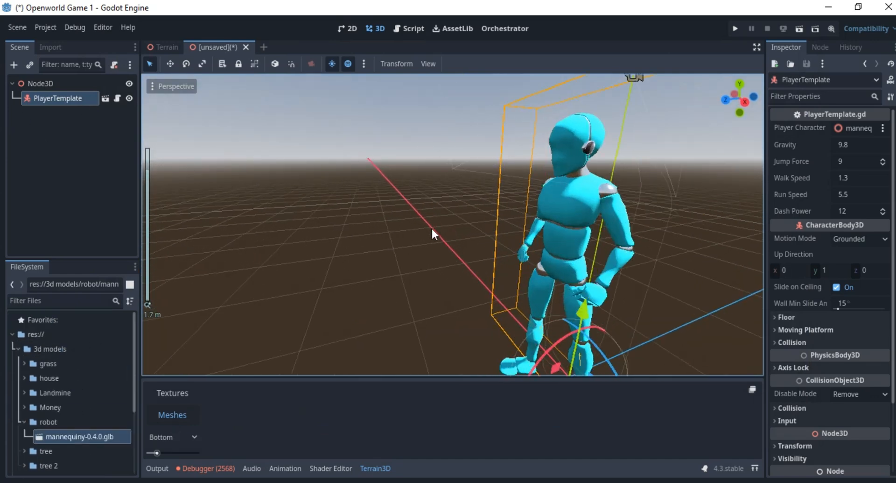
Step: Open the PlayerTemplate scene for editing, select the mannequiny-0_4_0 node, and collapse its branch
click(106, 99)
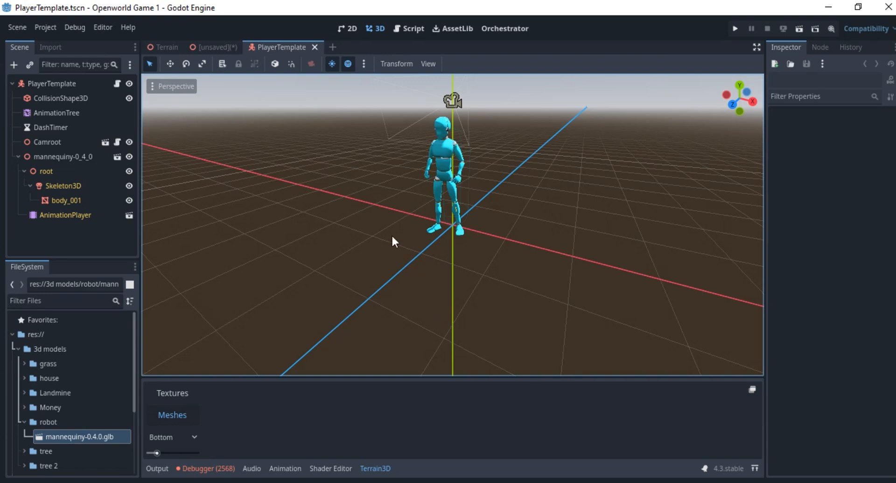
middle_drag(503, 200, 371, 203)
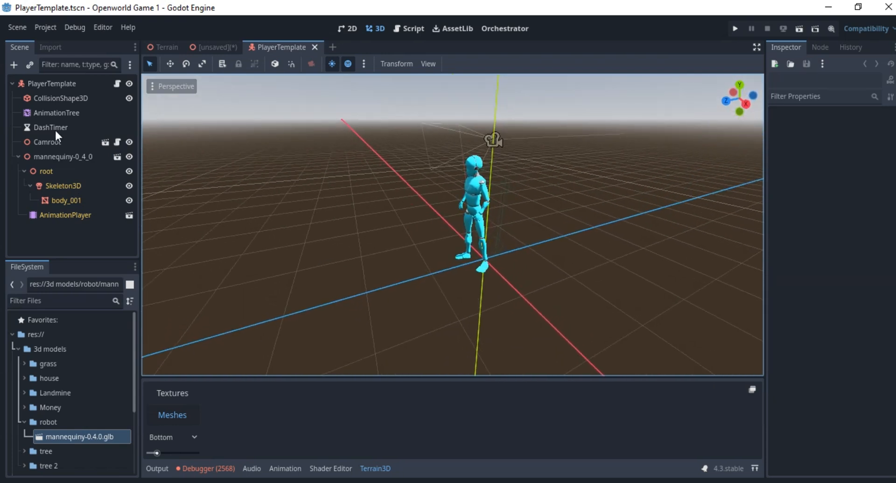
click(61, 156)
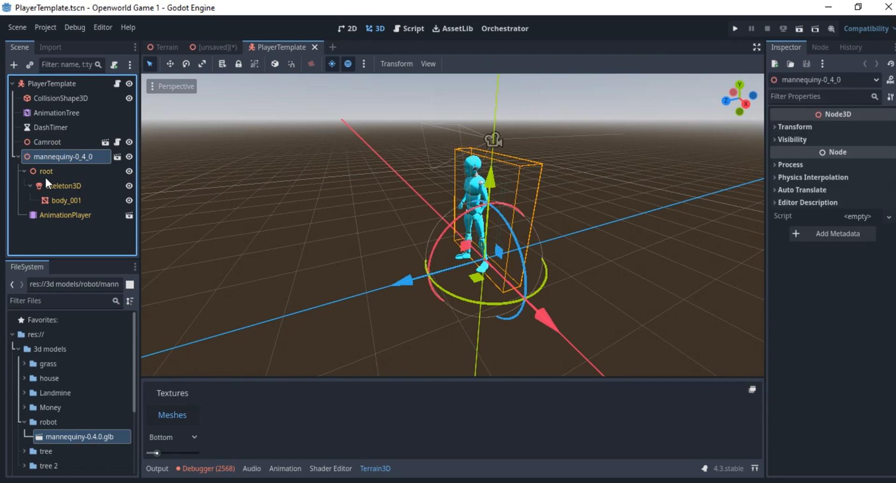
click(17, 156)
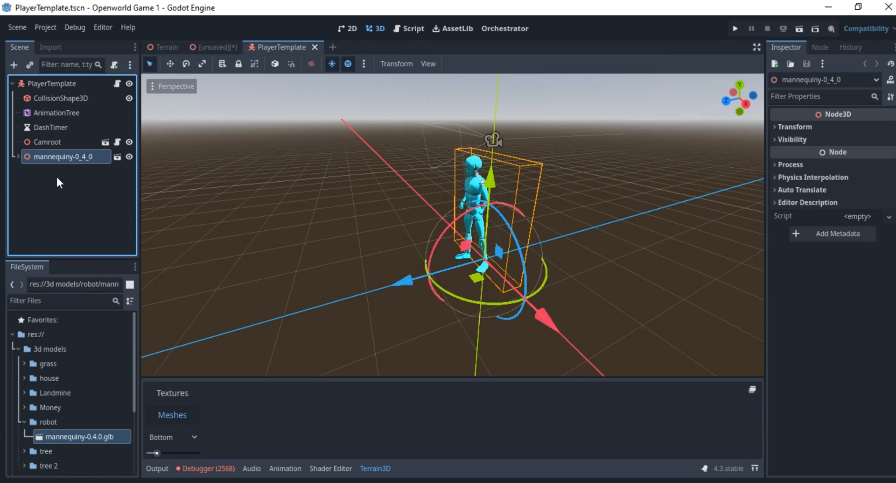
scroll(412, 252, up, 8)
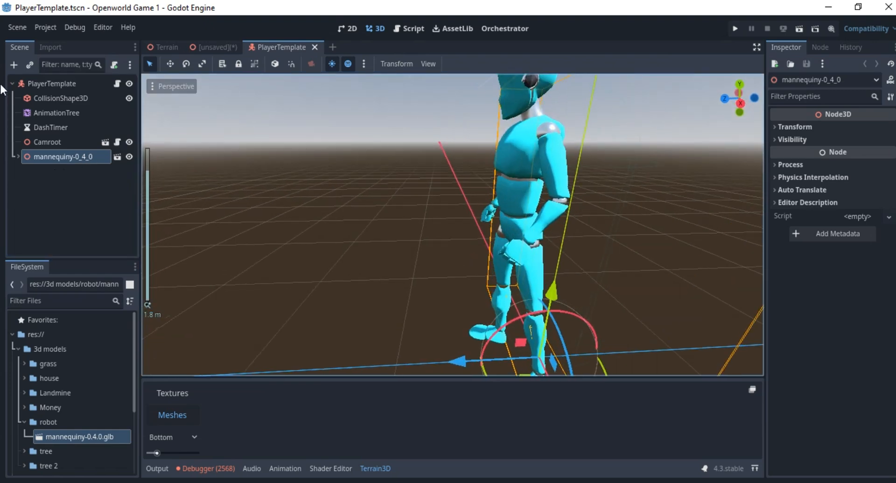
Step: Instantiate 3d models/robot/mannequiny-0.4.0.glb as a child scene of the PlayerTemplate node
click(52, 85)
right_click(53, 84)
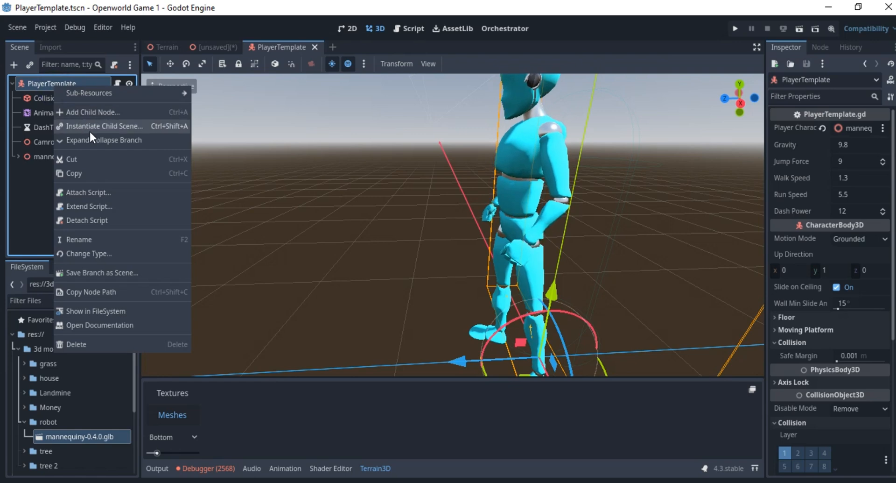
click(90, 127)
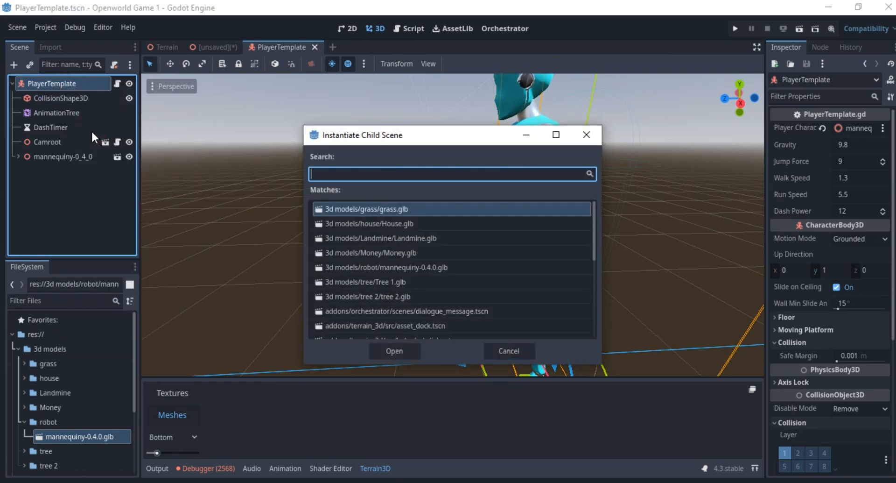
text(mann)
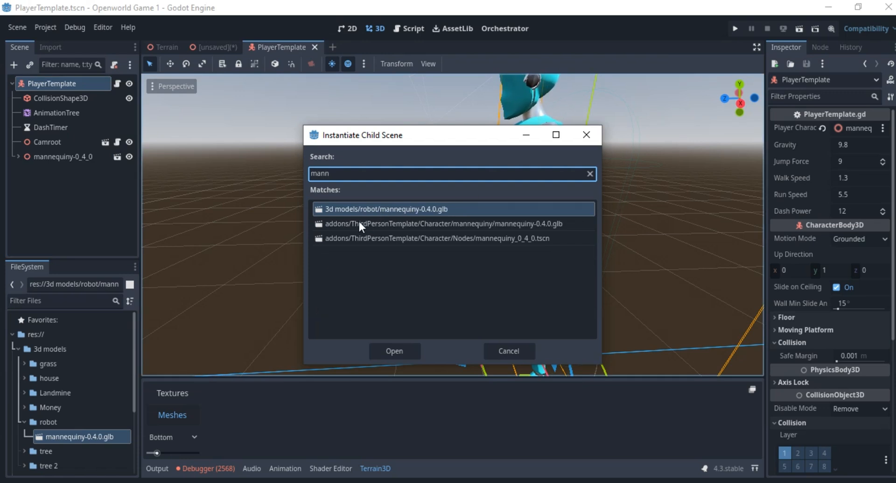
click(336, 212)
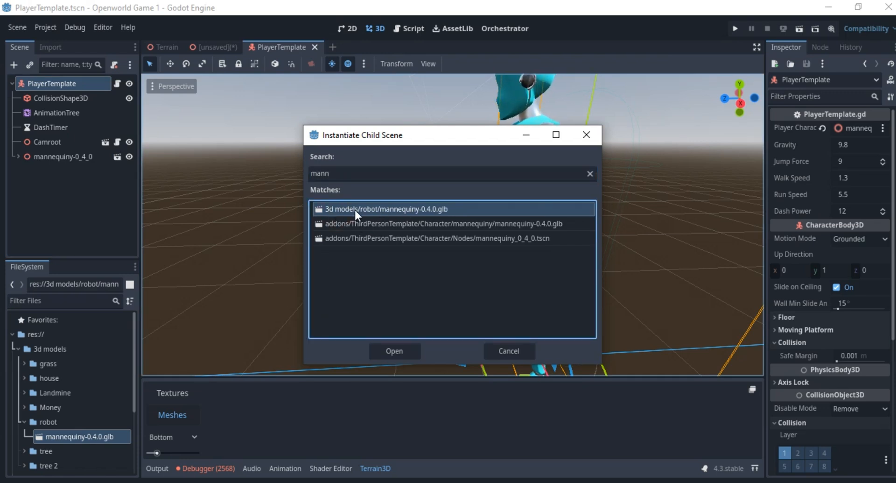
drag(370, 138, 321, 118)
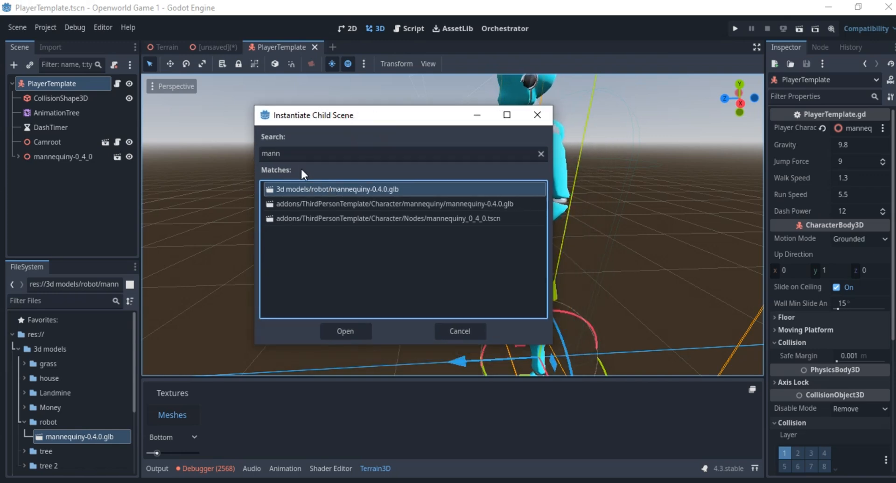
click(340, 331)
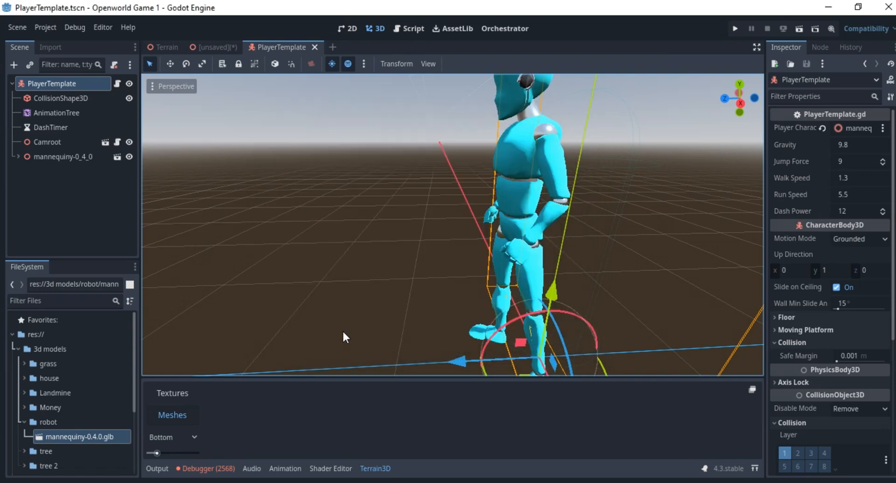
scroll(525, 173, up, 3)
middle_drag(525, 168, 490, 234)
scroll(490, 234, up, 1)
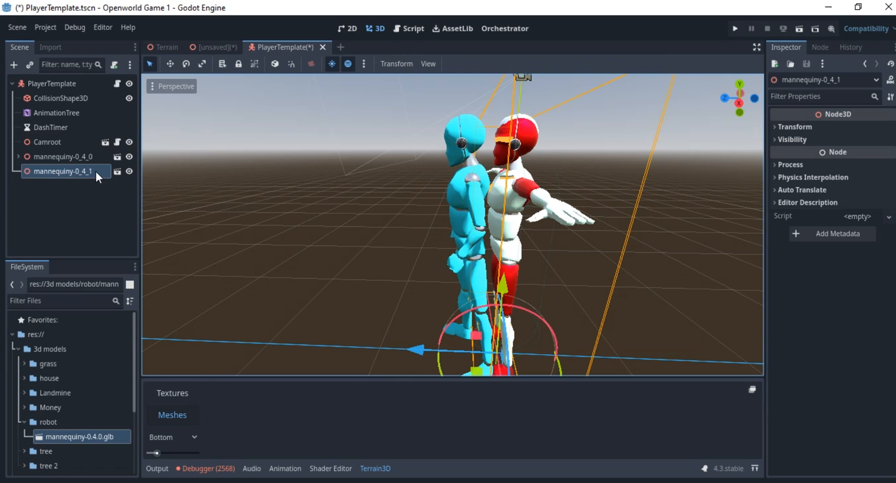
Step: Expand the mannequiny-0_4_0 branch and move CollisionShape3D along the Z axis to a position of about 0.118 m
click(18, 156)
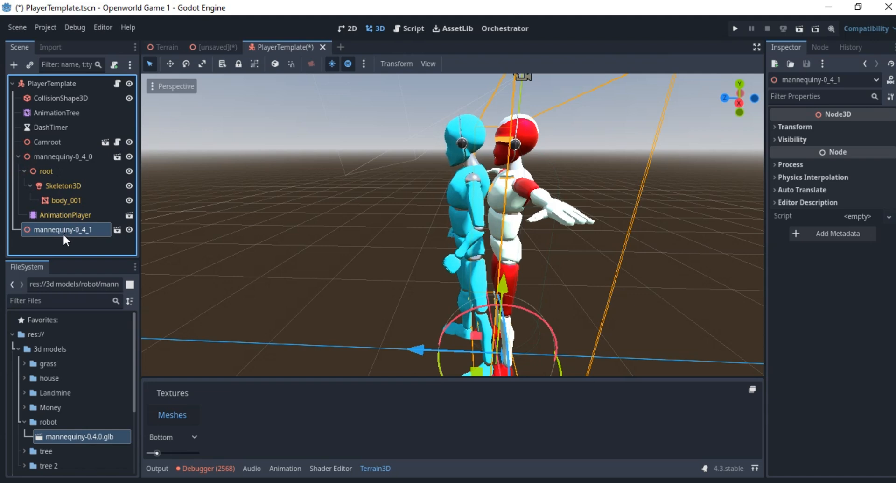
click(61, 97)
scroll(391, 182, down, 9)
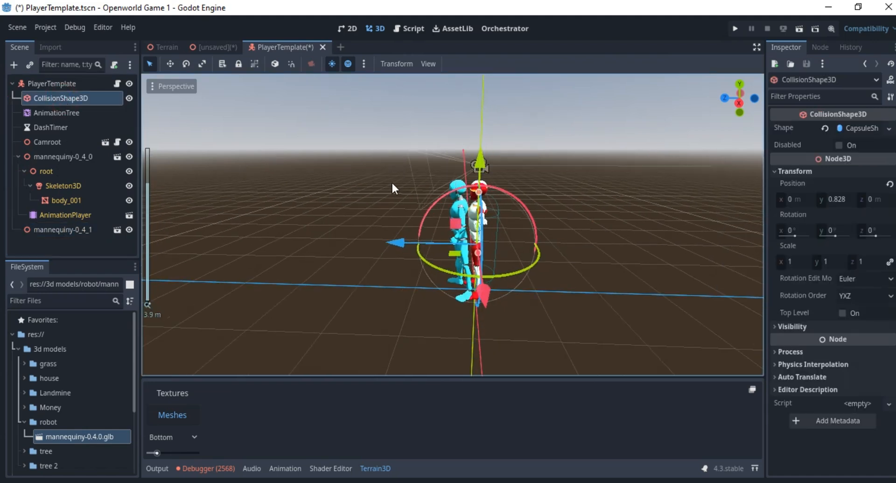
scroll(349, 188, up, 6)
middle_drag(391, 182, 435, 197)
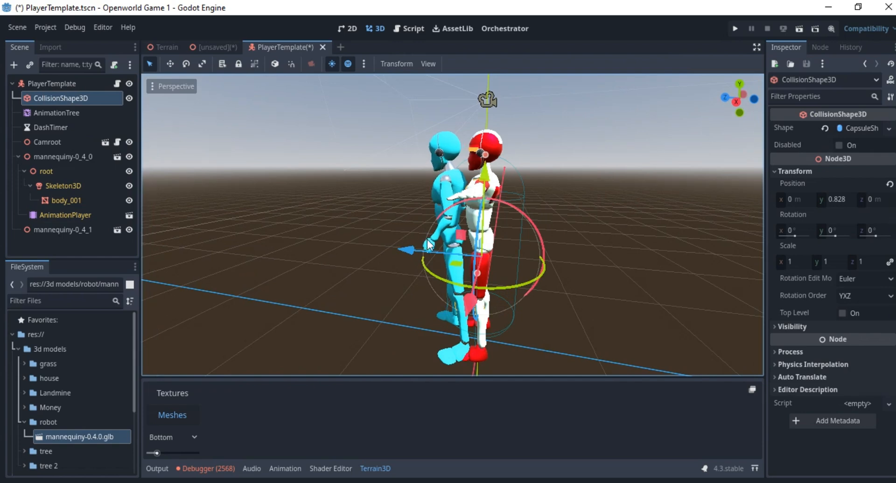
drag(407, 251, 385, 246)
middle_drag(385, 246, 377, 201)
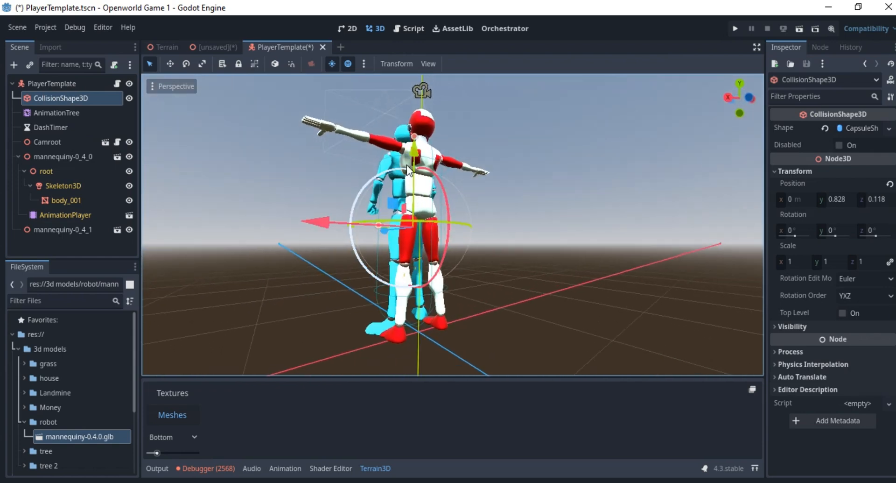
middle_drag(409, 148, 457, 193)
scroll(457, 193, up, 6)
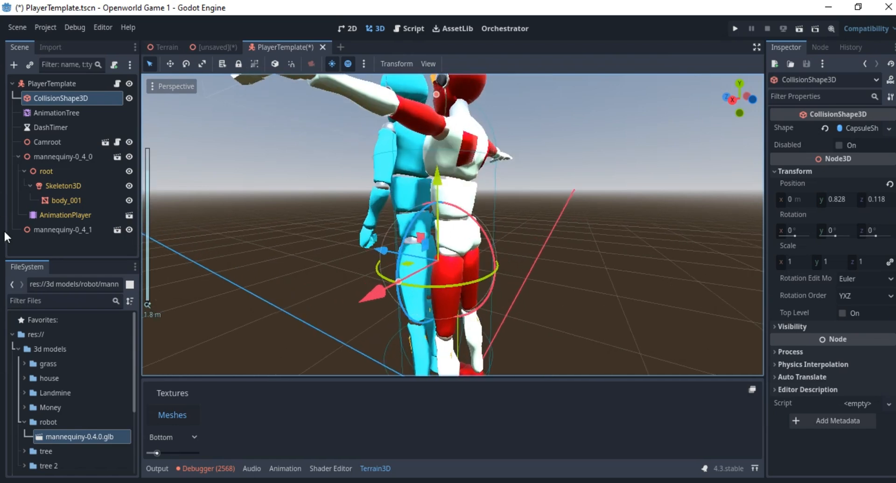
Step: Delete the mannequiny-0_4_0 node with its branch and select the mannequiny-0_4_1 node
click(18, 156)
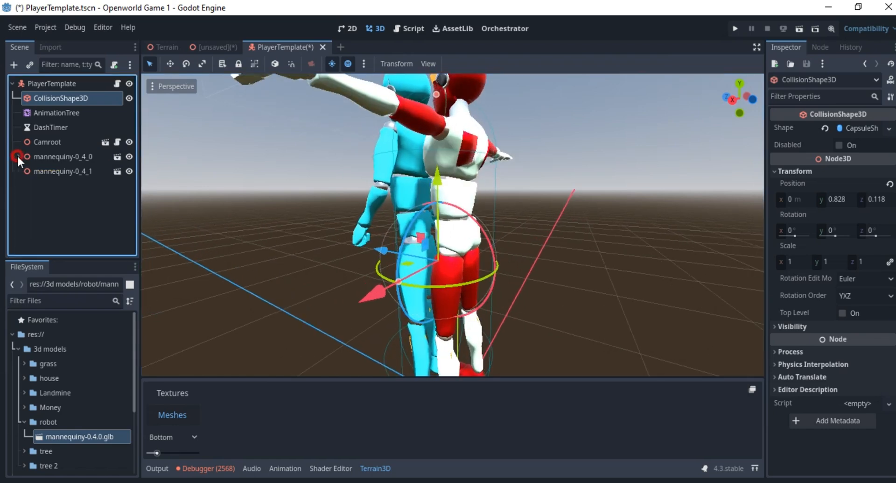
click(61, 156)
click(65, 172)
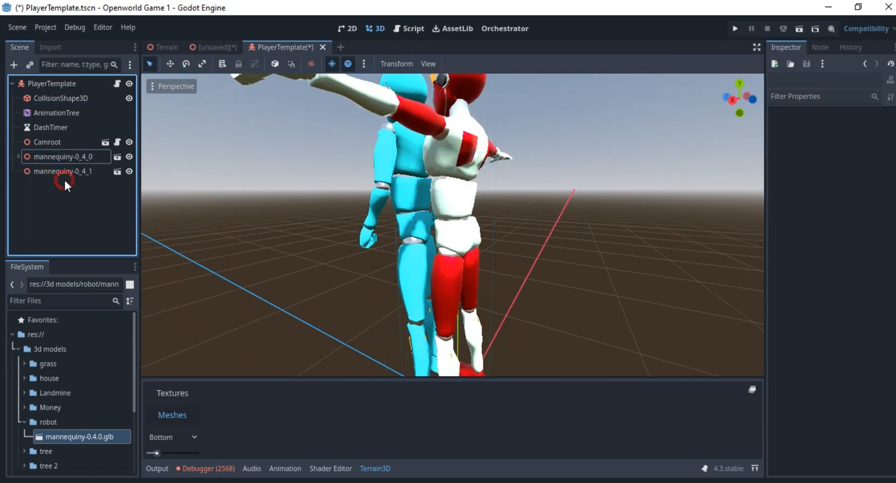
click(65, 156)
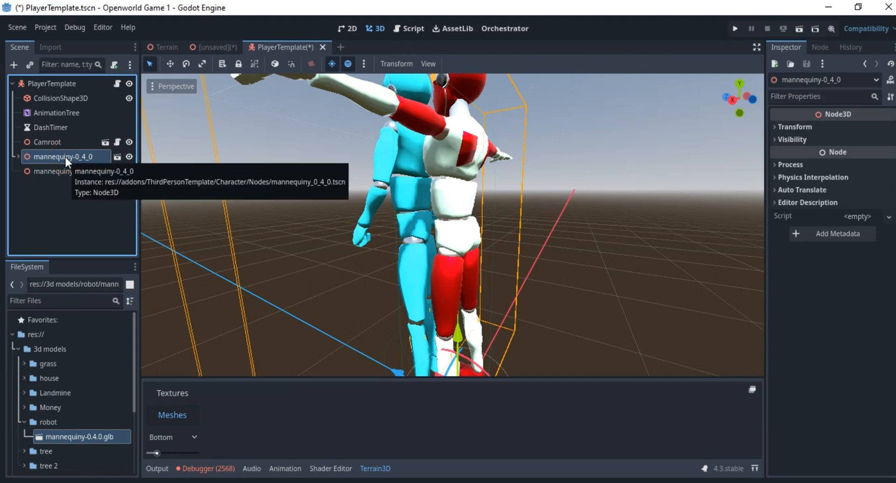
key(Delete)
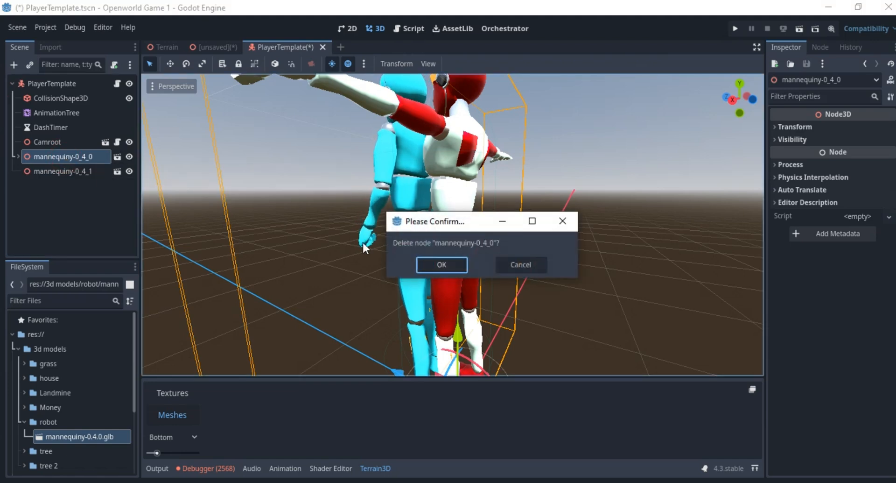
click(463, 262)
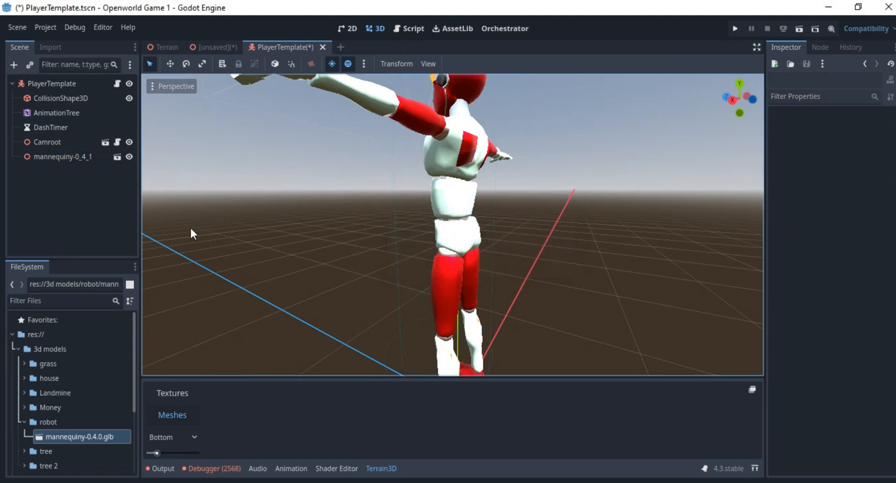
click(65, 154)
scroll(297, 205, down, 10)
middle_drag(297, 206, 484, 240)
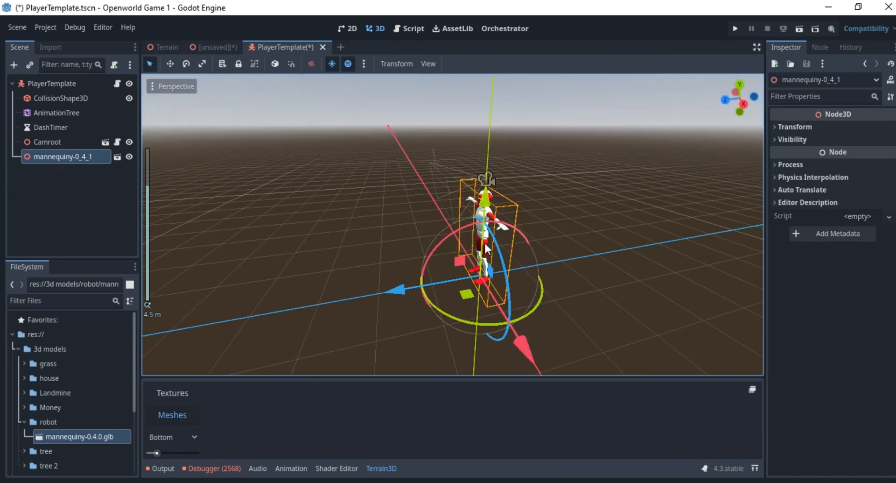
scroll(483, 240, up, 5)
scroll(450, 256, up, 2)
Step: Start saving the PlayerTemplate scene under a new name and create a Scenes folder in the project root
right_click(276, 43)
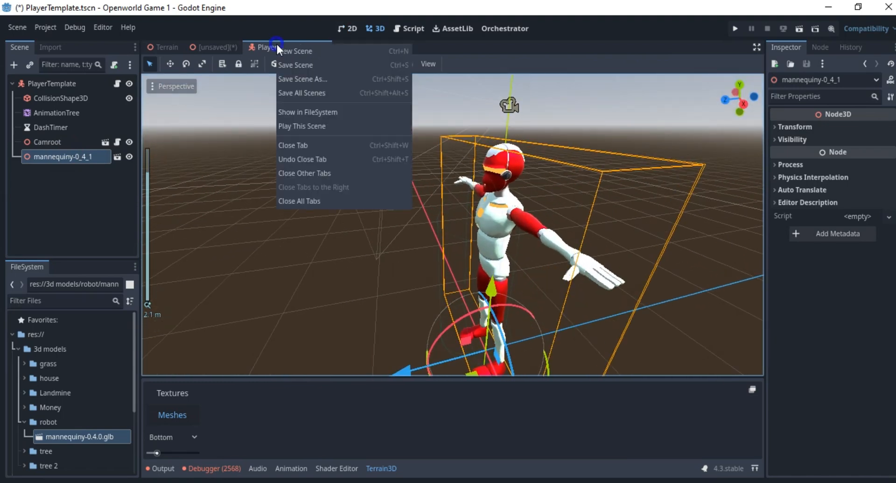
click(304, 79)
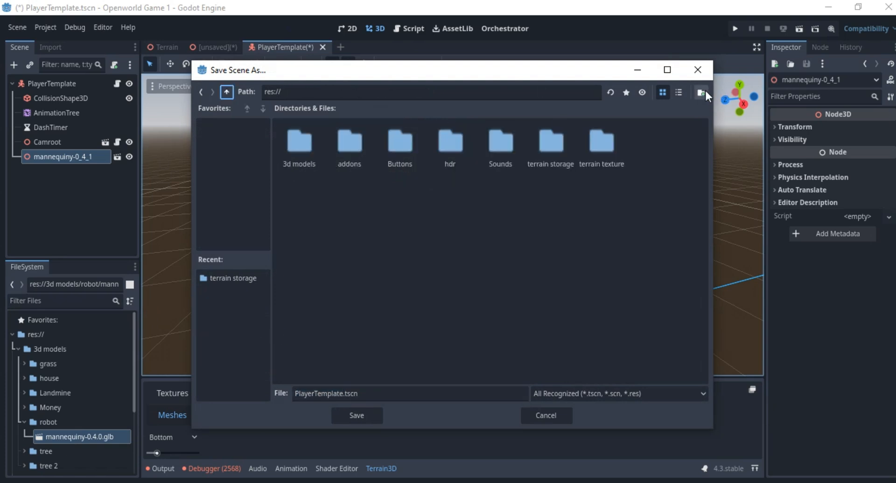
click(701, 92)
text(S)
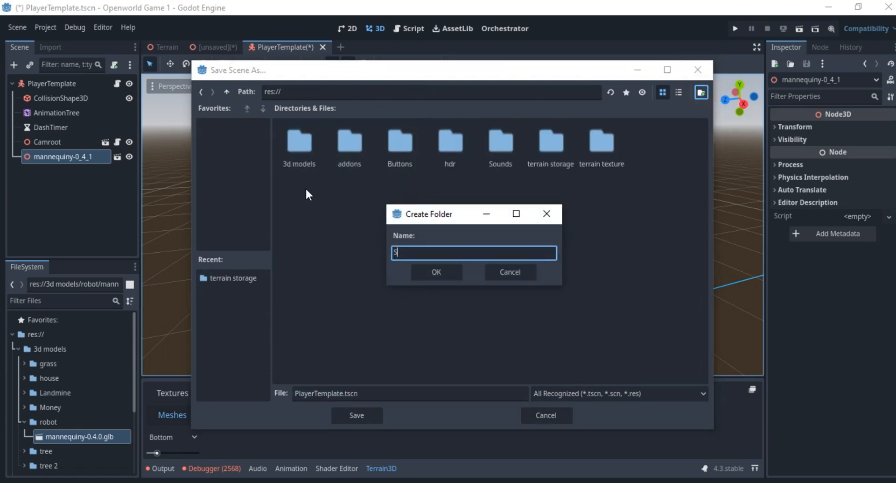
text(cenes)
click(436, 270)
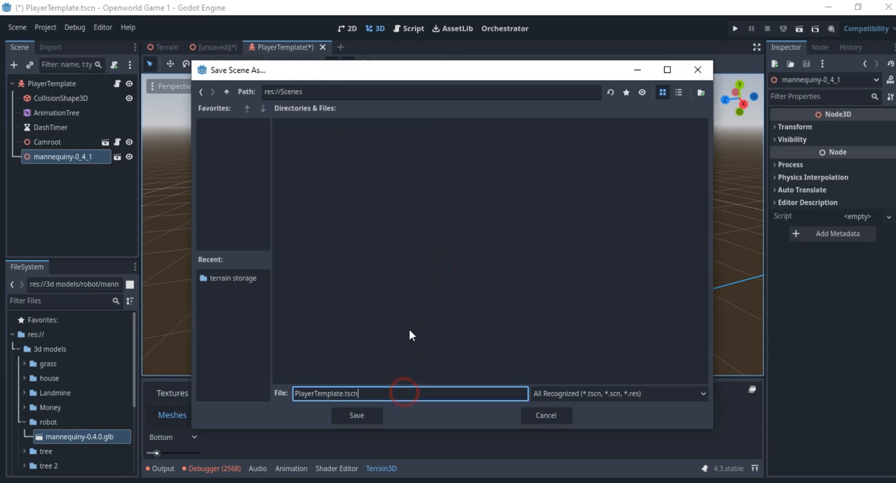
Step: Save the player scene as Robot in the Scenes folder
key(ctrl+a)
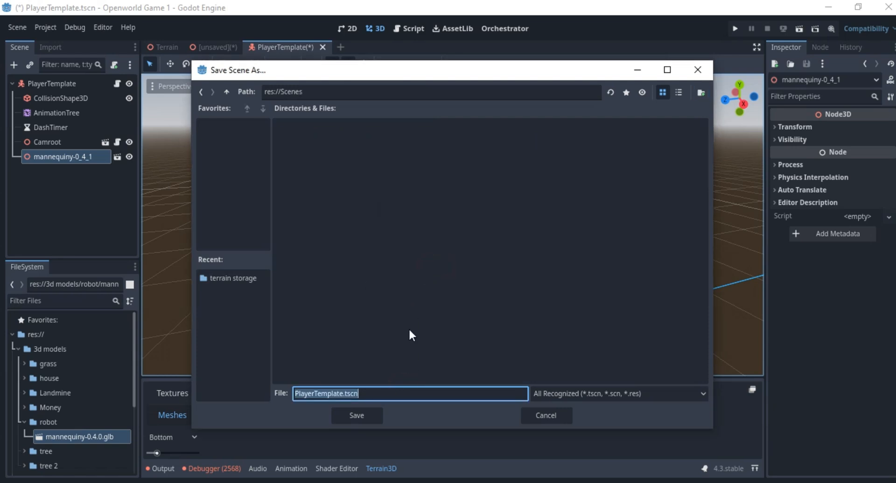
text(Rovo)
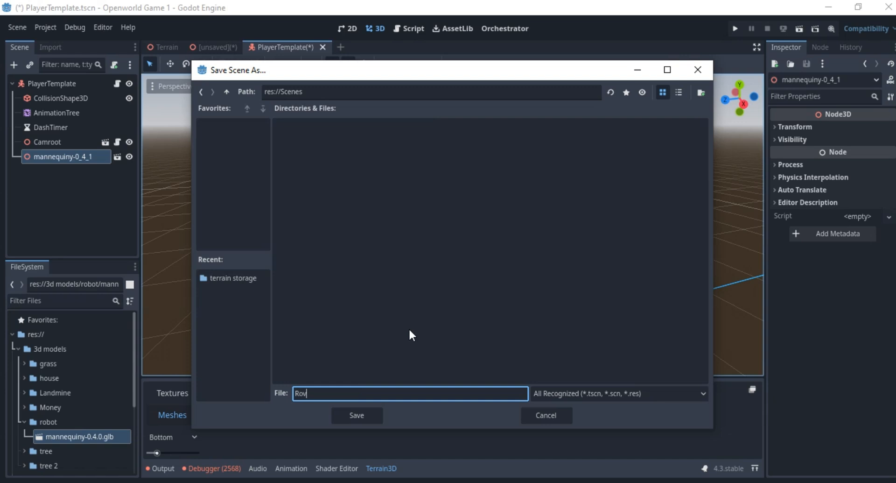
key(BackSpace)
key(BackSpace)
text(bot)
click(371, 415)
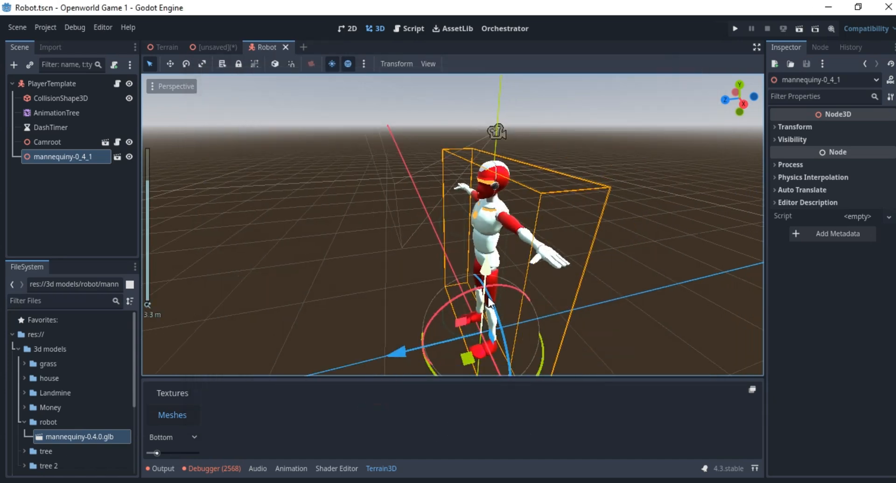
Step: Save the Terrain scene as Terrain.tscn in the Scenes folder and collapse the 3d models folder in the project files
click(165, 47)
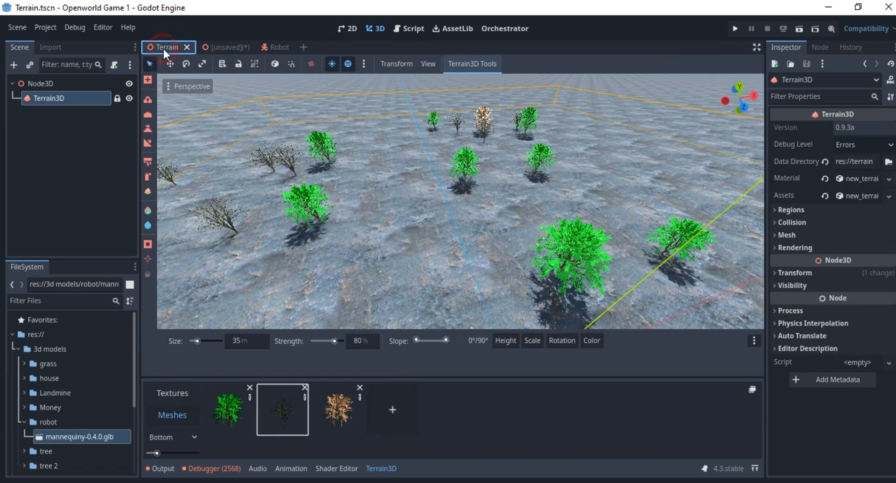
right_click(163, 46)
click(188, 85)
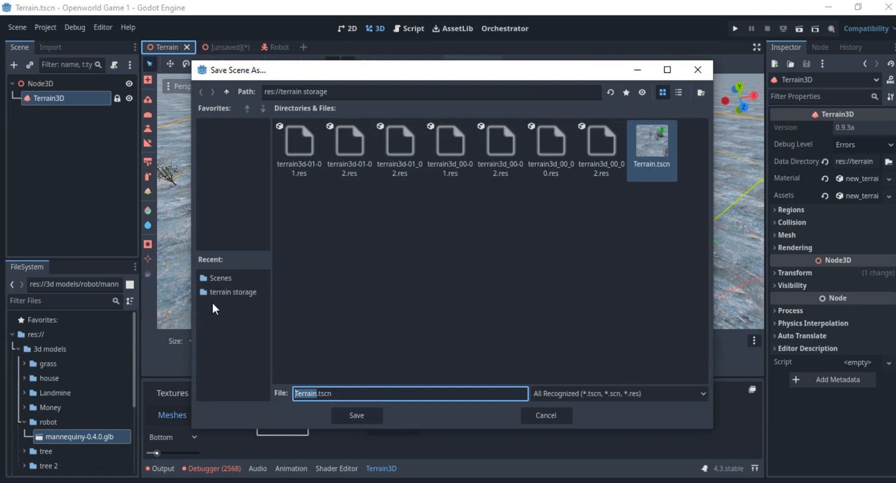
click(214, 279)
click(364, 415)
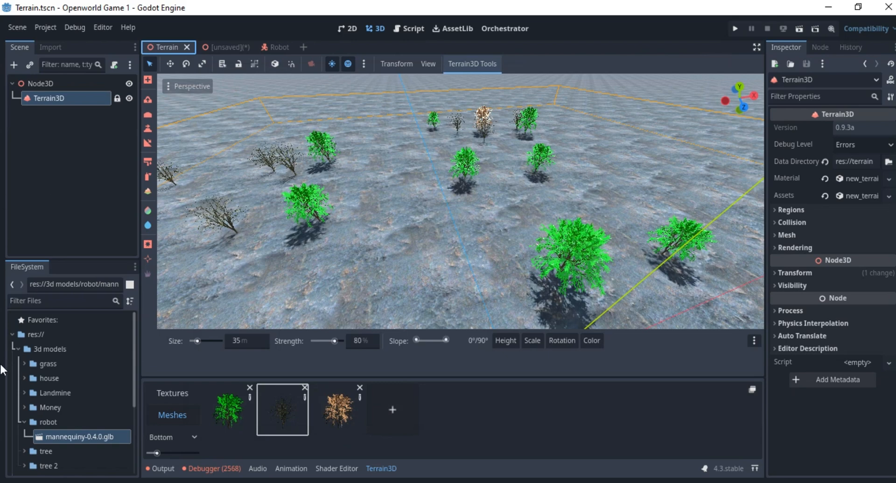
click(17, 349)
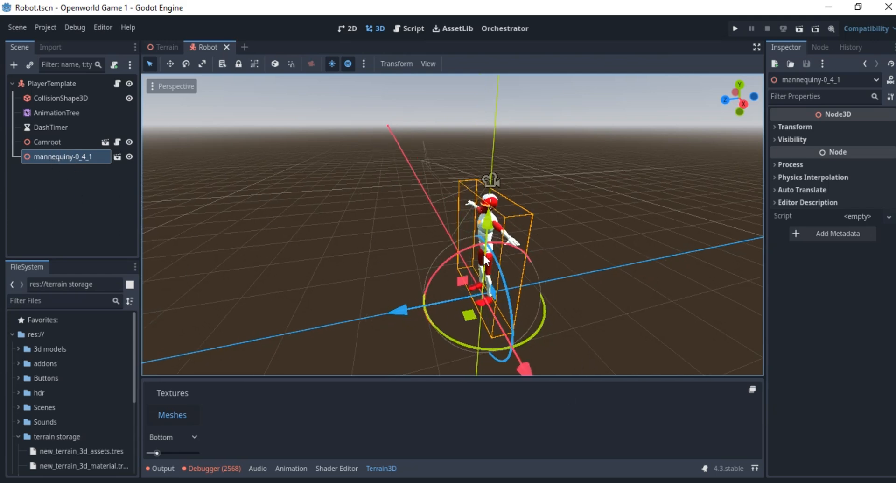
Step: Enable editable children for the mannequiny-0_4_1 node in the Robot scene
middle_drag(486, 254, 290, 207)
middle_drag(393, 214, 403, 172)
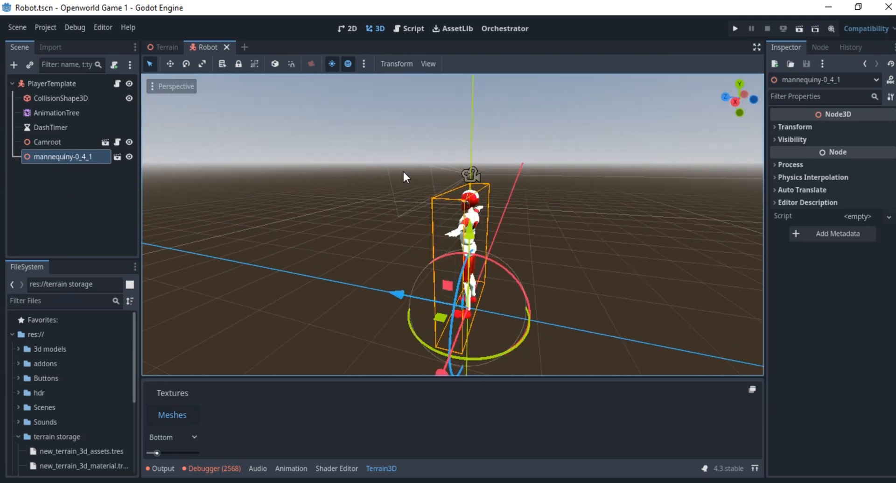
right_click(58, 156)
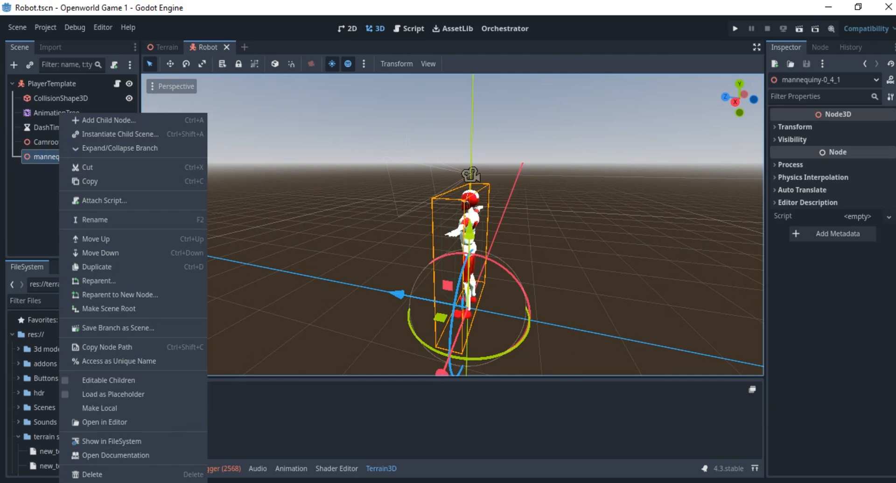
click(107, 379)
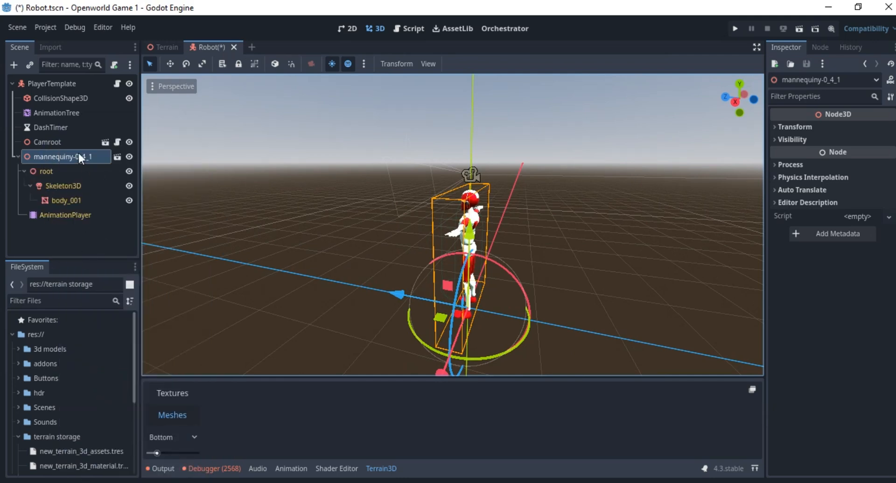
scroll(401, 237, up, 8)
mouse_move(440, 257)
middle_down()
mouse_move(321, 198)
mouse_move(438, 271)
middle_up()
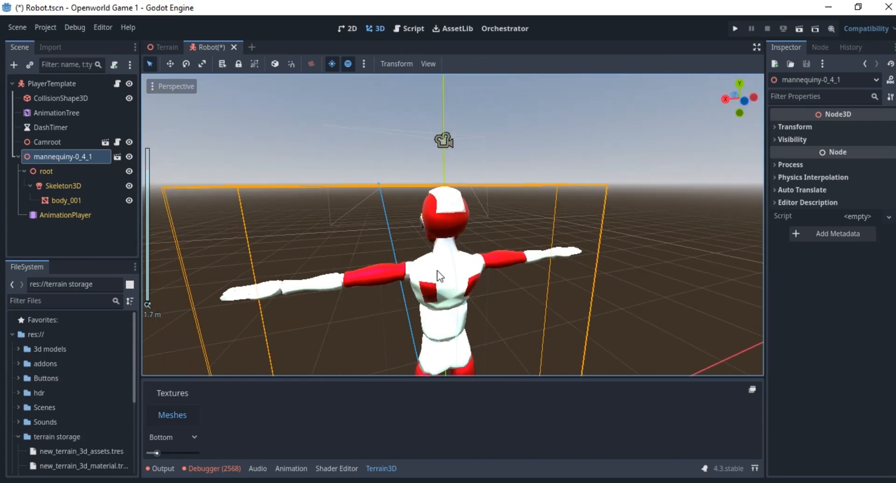
Step: Assign the mannequiny-0_4_1 node as the Player Character of the PlayerTemplate root node
click(71, 84)
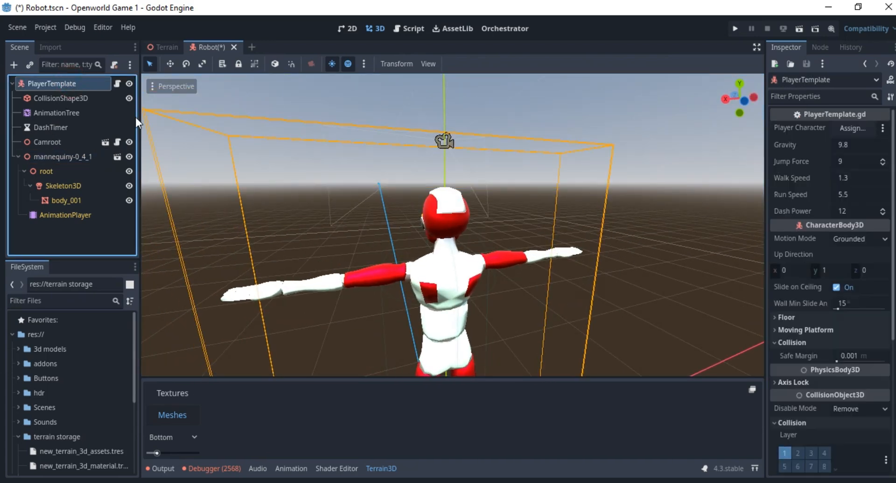
click(855, 128)
click(420, 173)
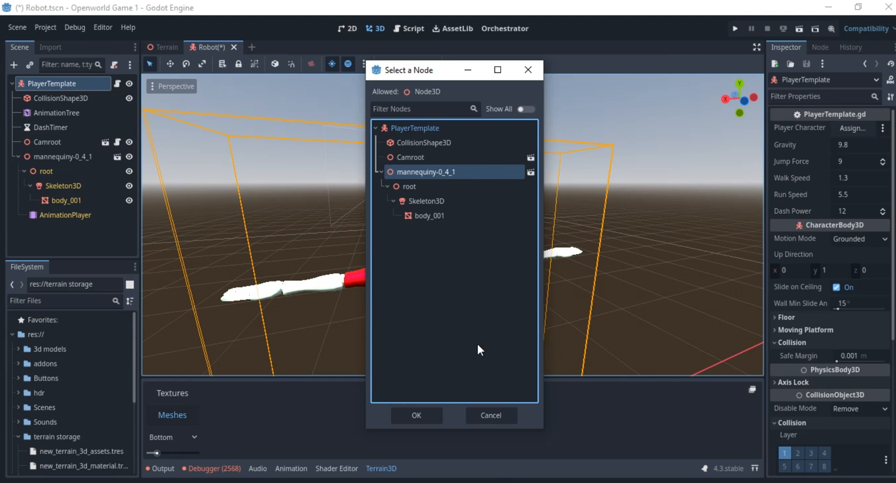
click(412, 413)
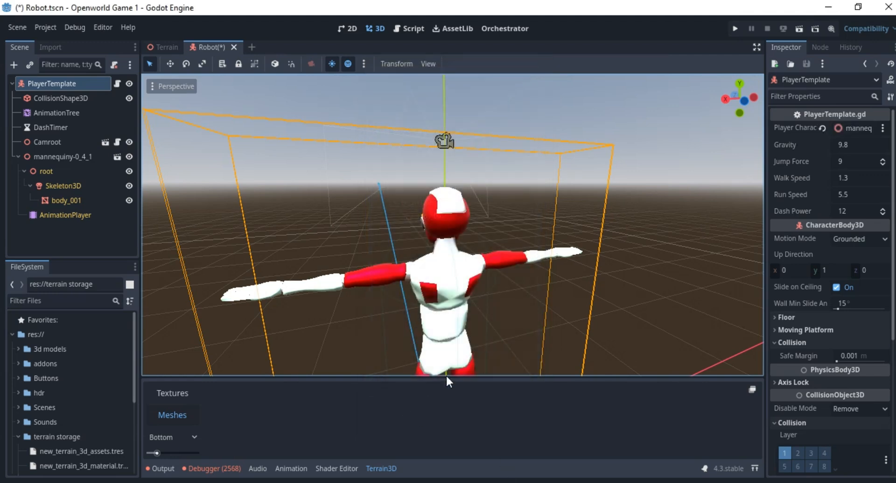
scroll(434, 196, down, 12)
middle_drag(432, 199, 350, 211)
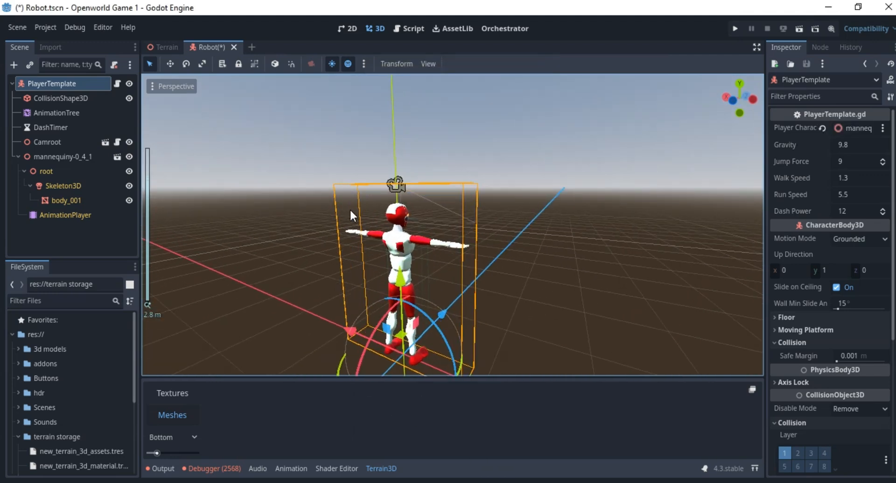
Step: Assign the mannequin's AnimationPlayer as the AnimationTree's Anim Player and save the Robot scene
click(56, 112)
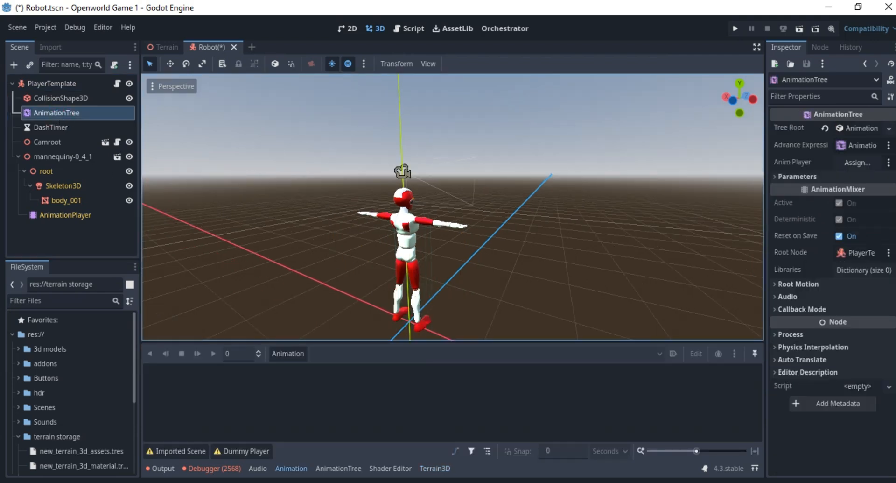
click(854, 162)
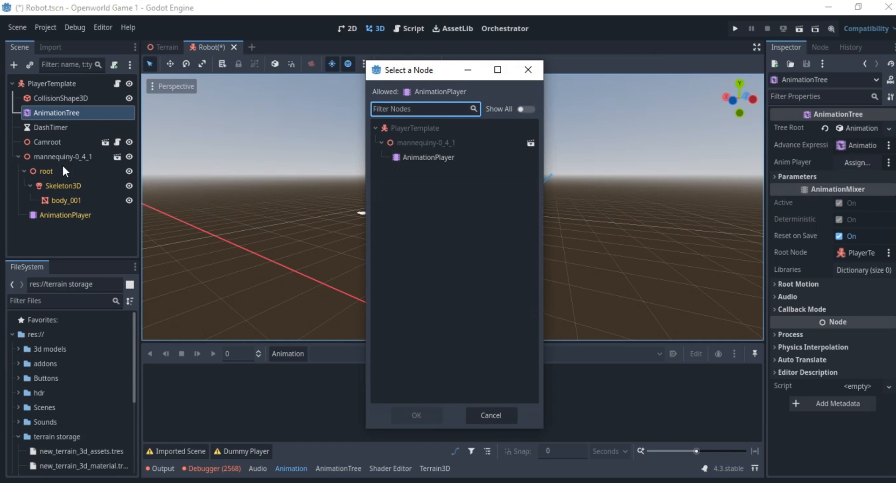
click(418, 159)
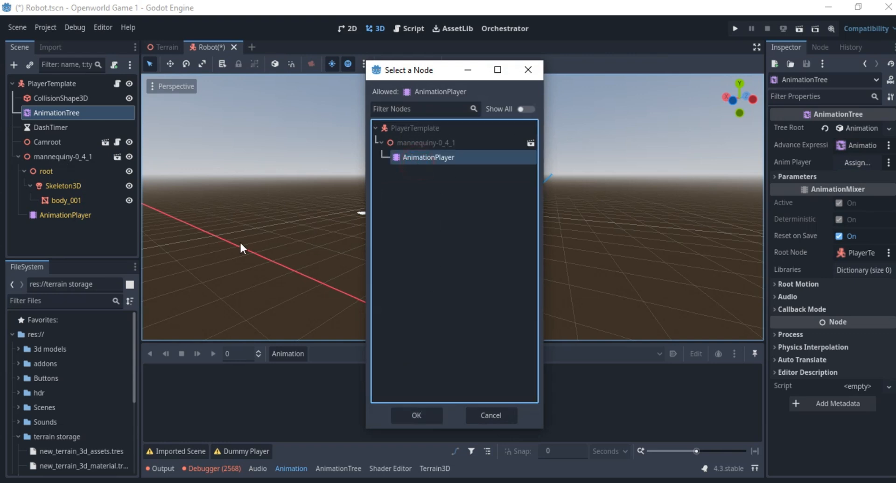
click(414, 415)
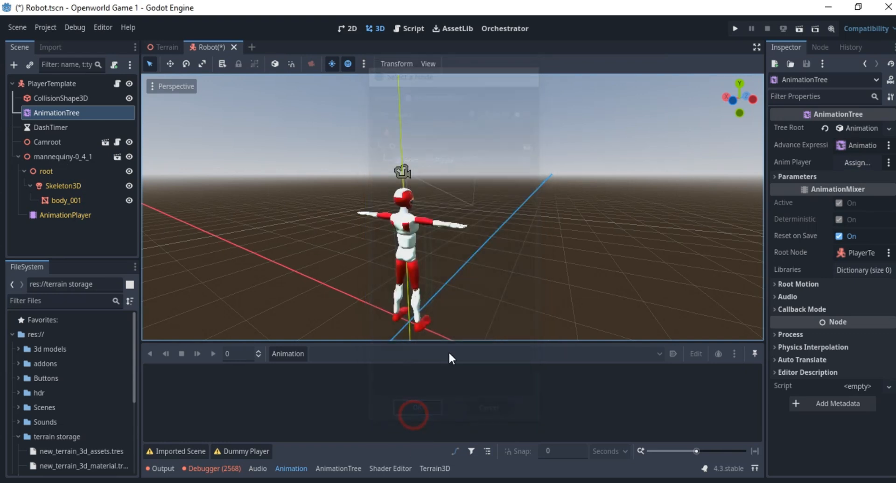
scroll(480, 234, down, 3)
key(ctrl+s)
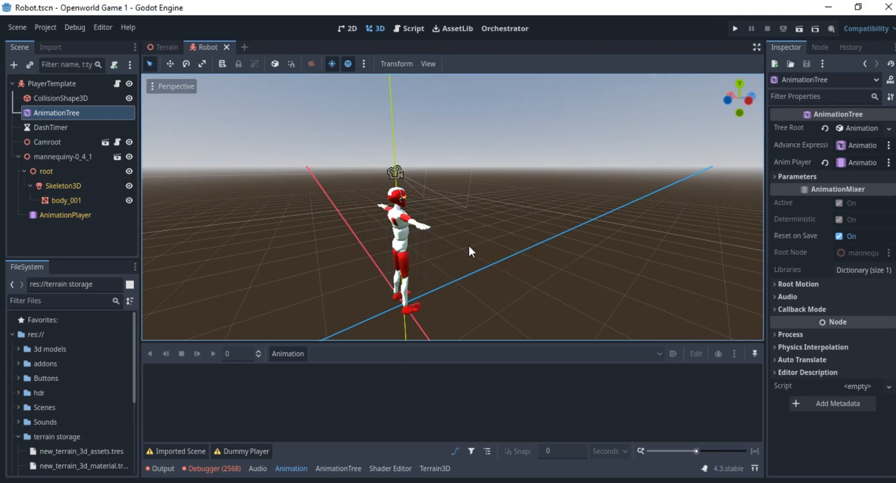
Step: Create a new scene with a Node3D root and keep it as the active scene
middle_drag(466, 183, 357, 178)
scroll(492, 206, up, 10)
middle_drag(450, 207, 281, 115)
scroll(484, 210, down, 4)
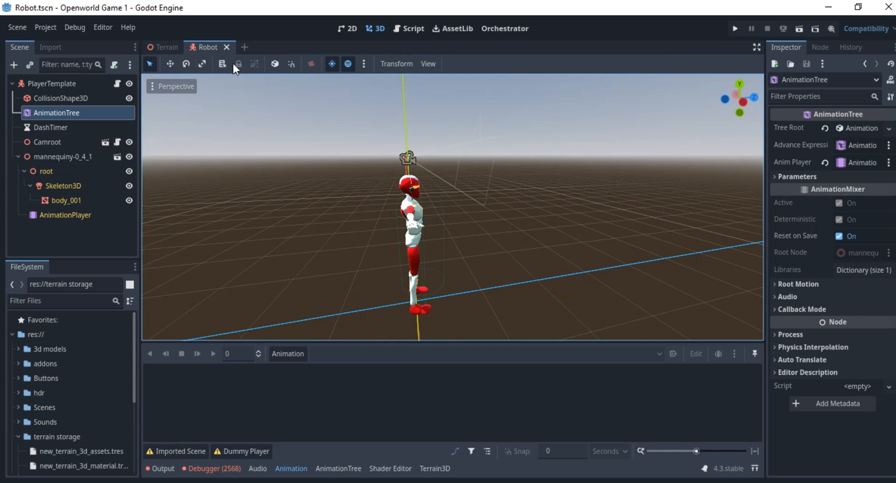
click(245, 47)
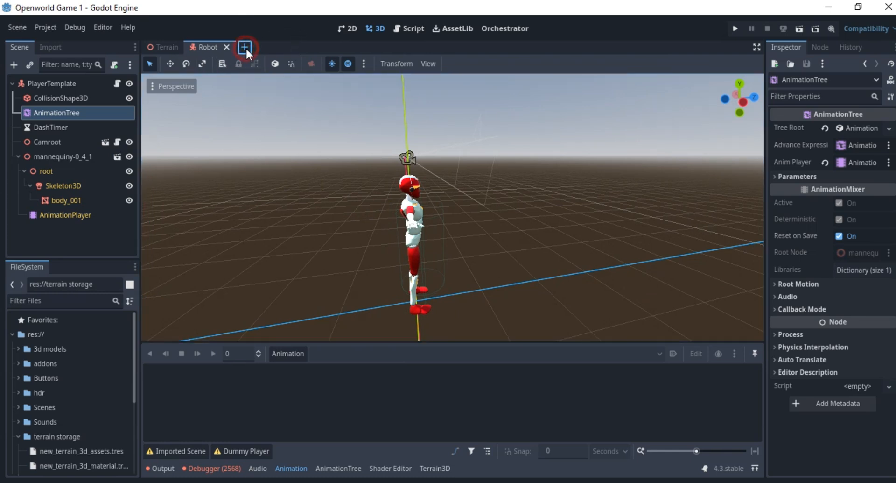
click(101, 119)
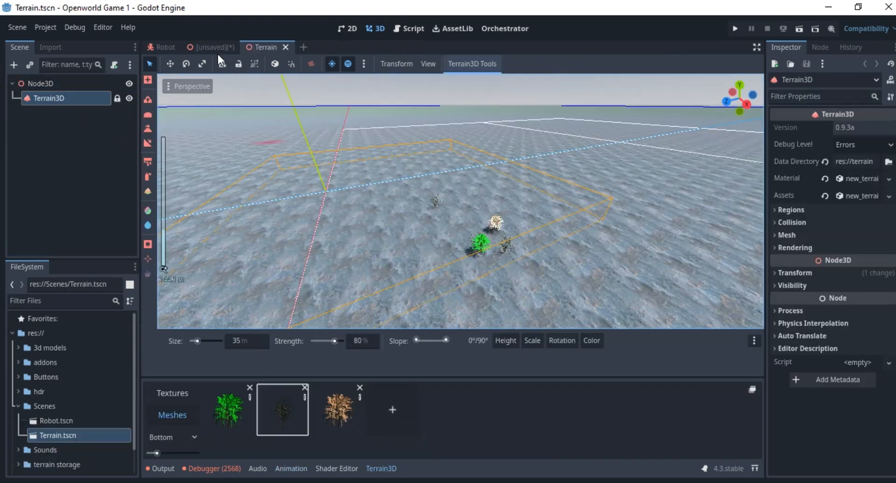
click(214, 49)
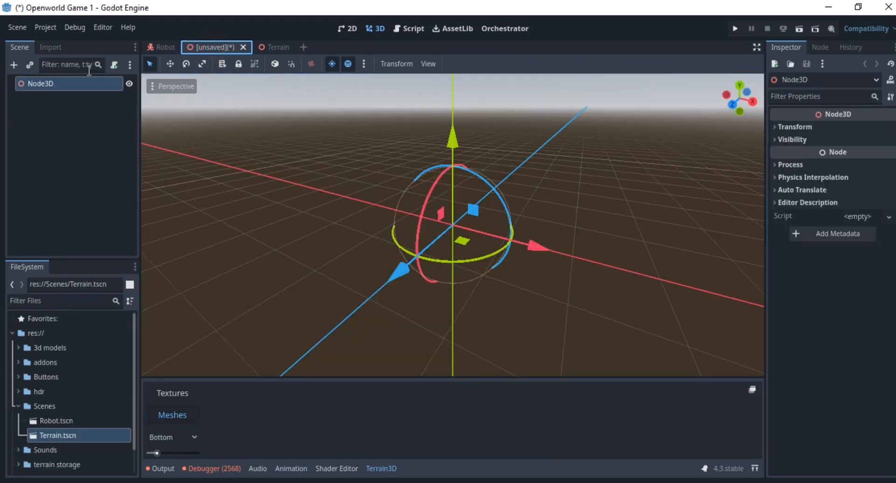
Step: Instantiate Scenes/Terrain.tscn as a child of the new scene's Node3D root
right_click(49, 80)
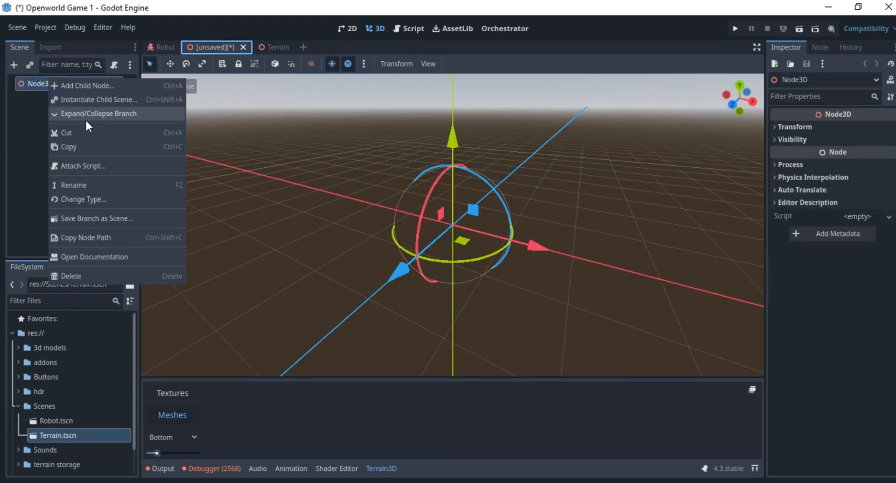
click(122, 103)
text(terra)
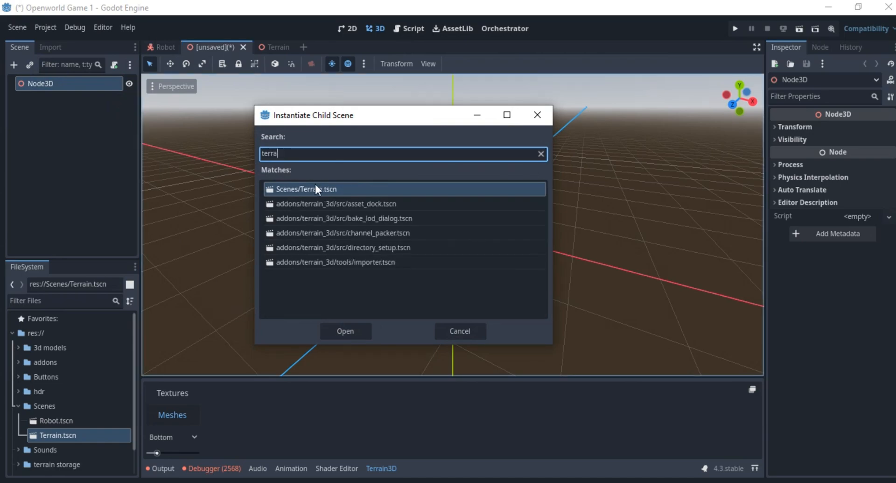
click(345, 331)
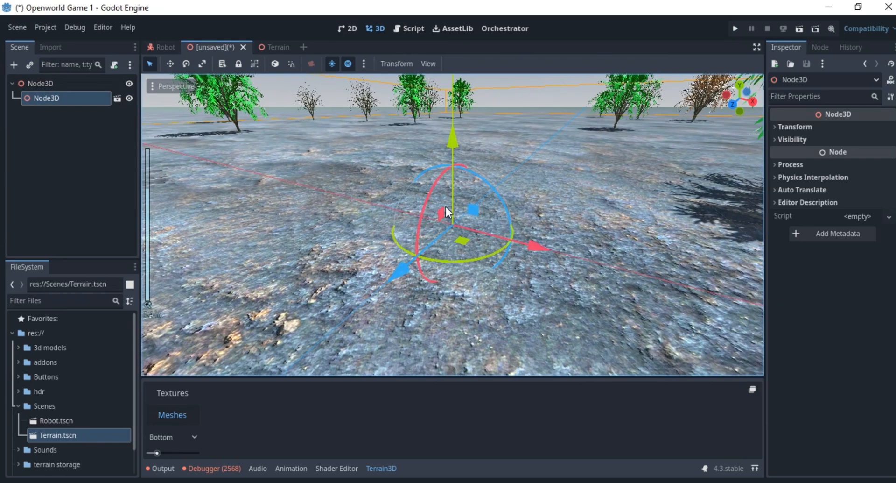
Step: Rename the instantiated terrain scene's Node3D node as terrain
scroll(463, 210, down, 10)
scroll(461, 211, up, 20)
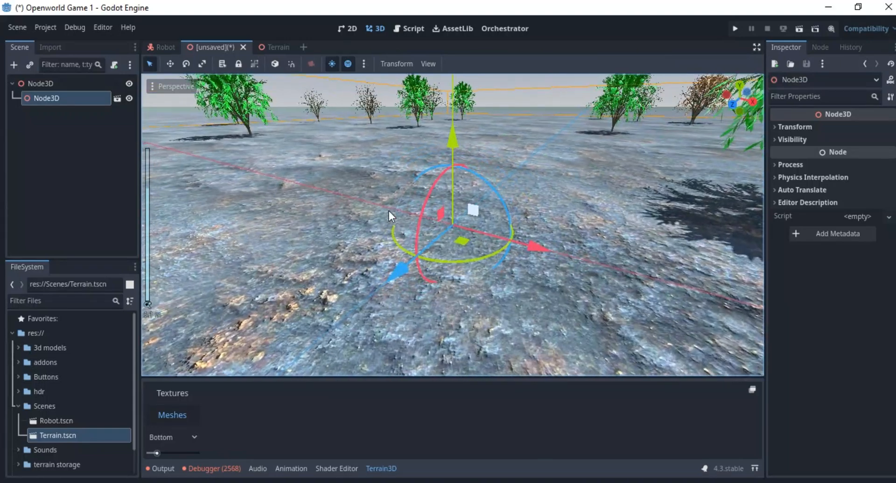
middle_drag(388, 211, 298, 211)
double_click(65, 98)
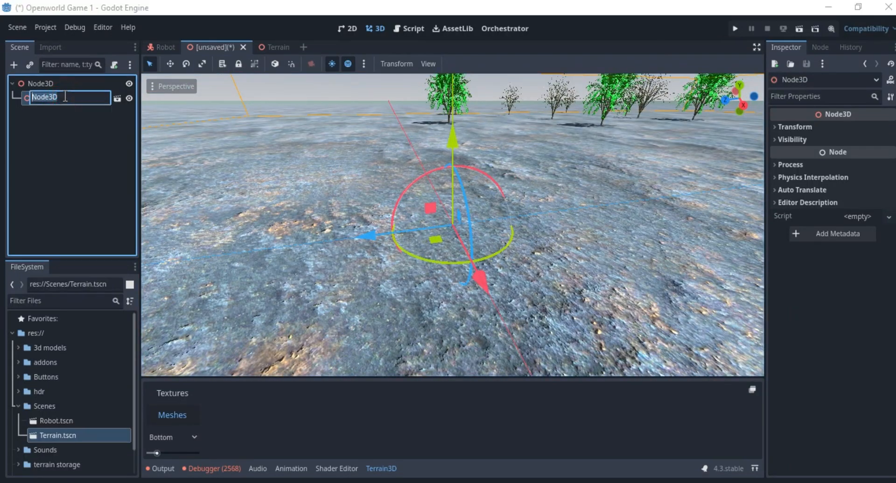
text(terrain)
key(Return)
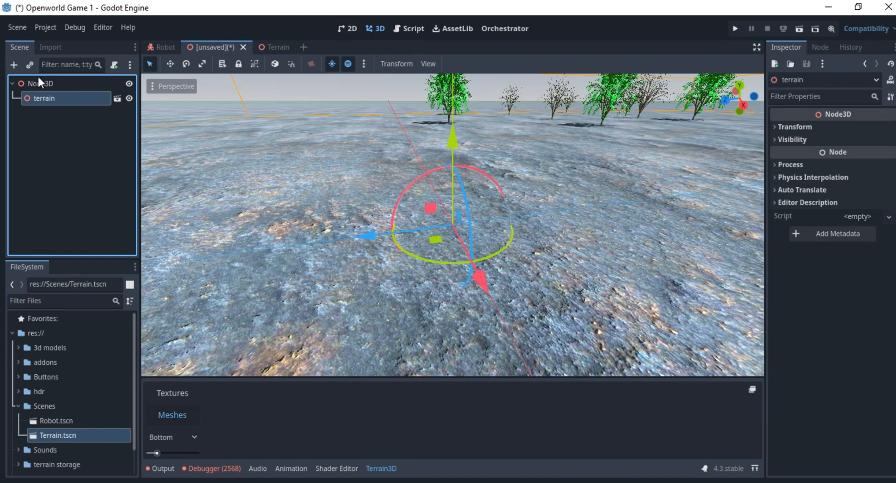
Step: Instantiate Scenes/Robot.tscn as another child of the Node3D root
click(45, 81)
right_click(55, 83)
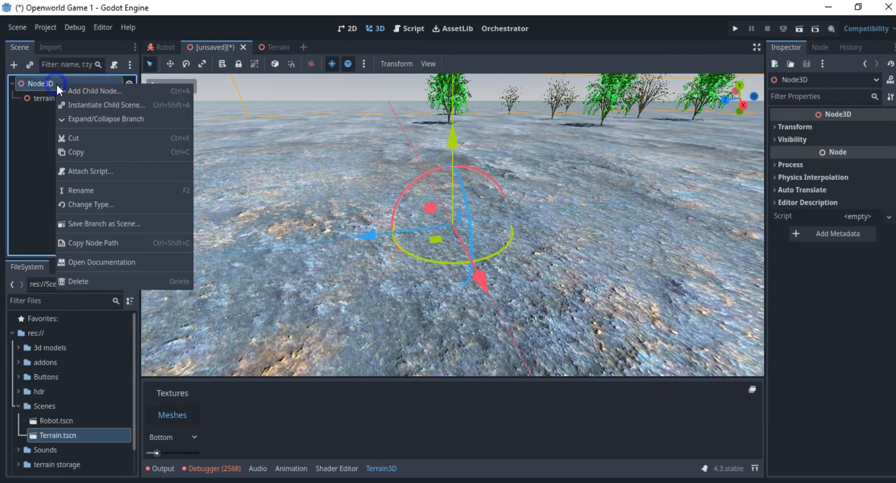
click(82, 105)
text(player)
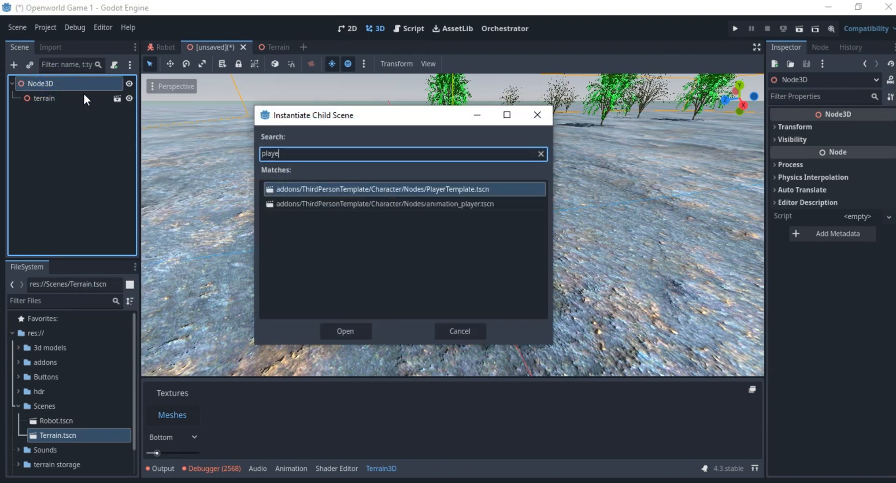
key(BackSpace)
key(BackSpace)
key(BackSpace)
key(BackSpace)
key(BackSpace)
key(BackSpace)
text(robot)
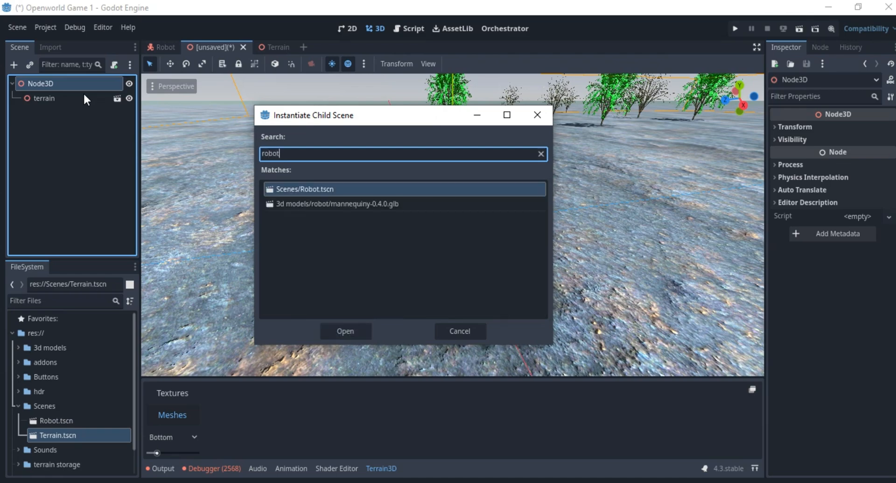
click(349, 333)
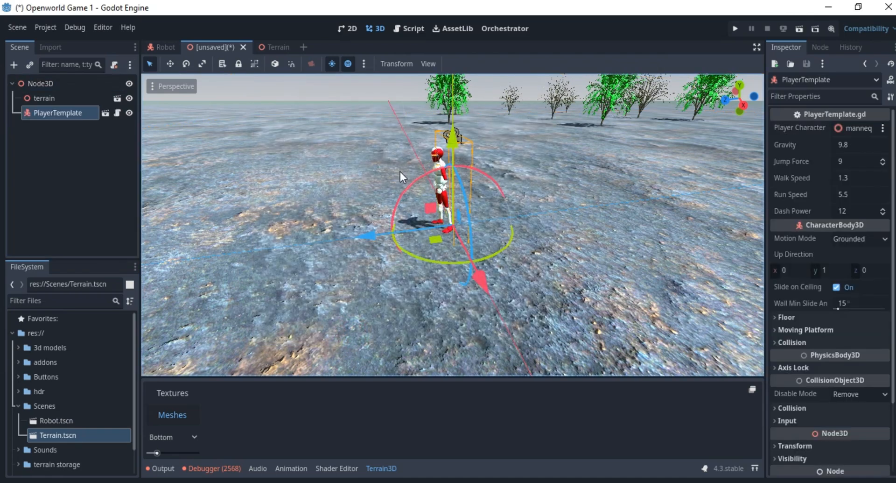
Step: Add the preview sun and the preview environment to the scene as nodes
scroll(388, 176, down, 4)
scroll(387, 177, up, 8)
middle_drag(387, 178, 186, 179)
scroll(186, 179, down, 8)
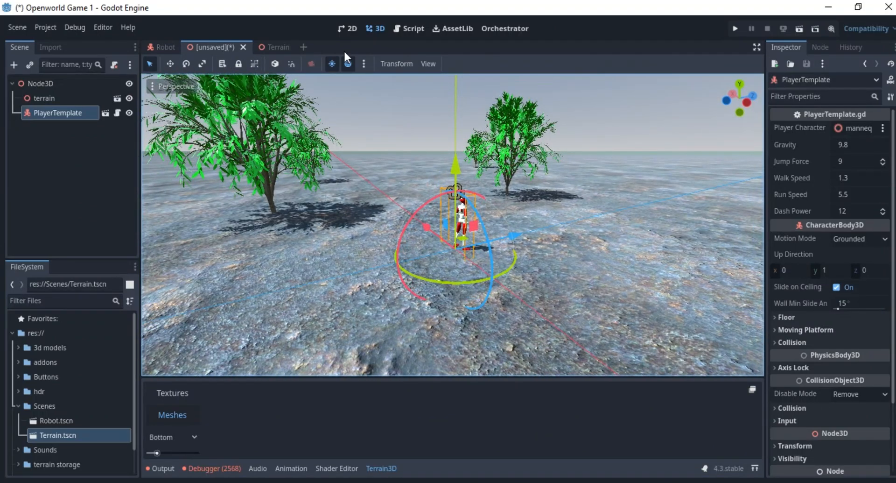
click(363, 63)
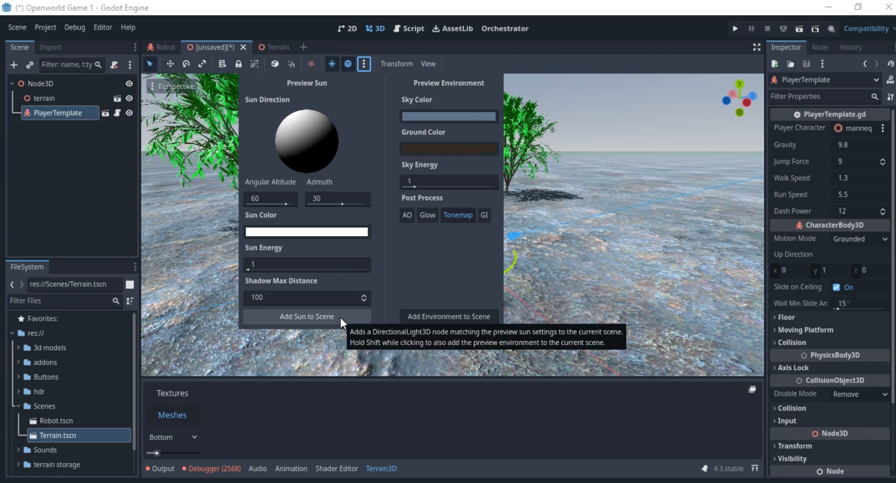
click(324, 314)
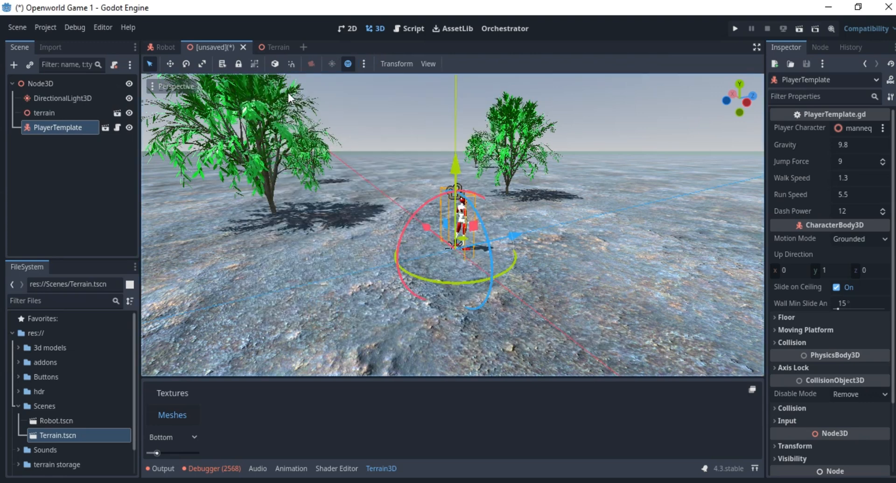
click(363, 64)
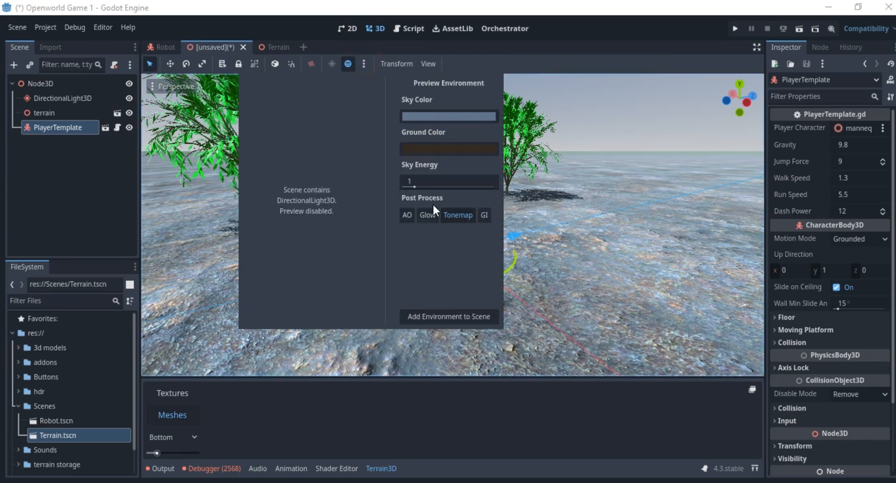
click(451, 316)
Step: Save the combined terrain and robot scene as Main.tscn in the Scenes folder
scroll(459, 215, down, 10)
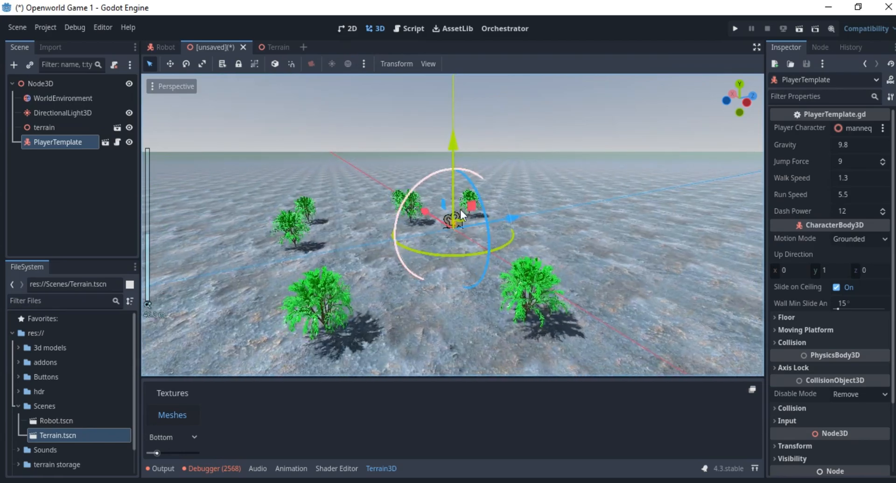
middle_drag(461, 215, 357, 175)
middle_drag(509, 191, 432, 190)
scroll(504, 194, up, 10)
middle_drag(504, 194, 296, 206)
scroll(296, 206, up, 10)
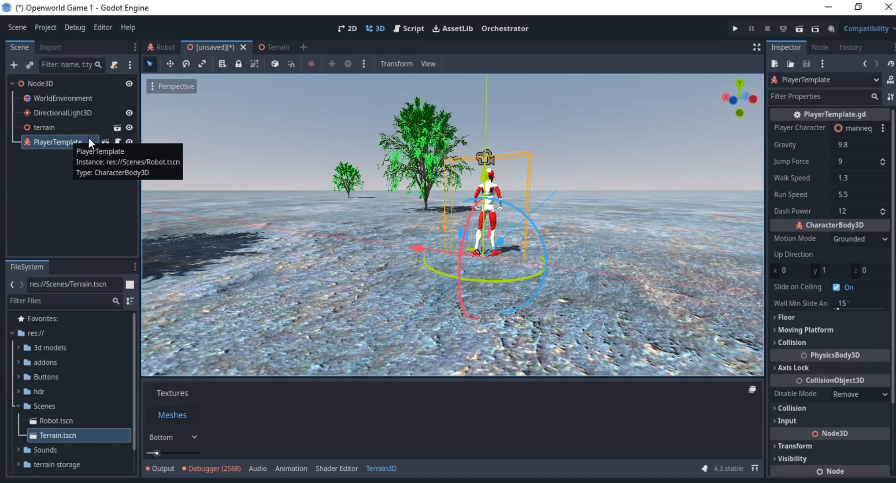
middle_drag(349, 161, 466, 233)
key(ctrl+s)
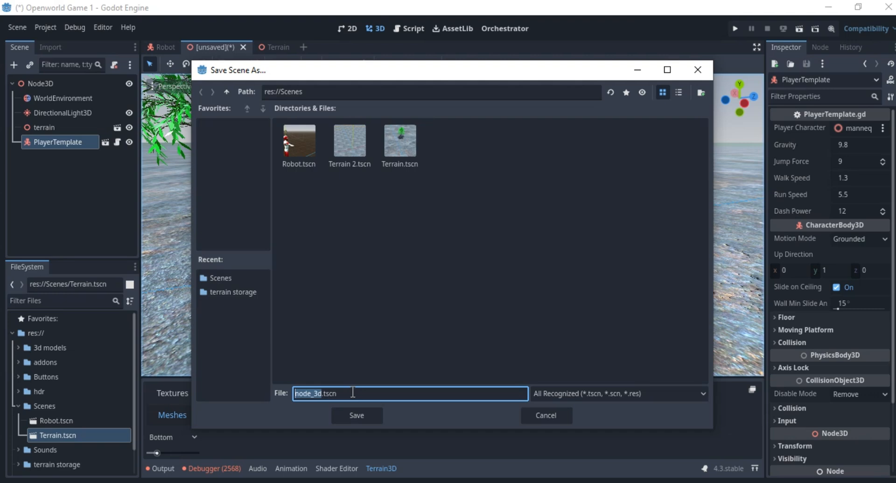
text(Main)
click(348, 415)
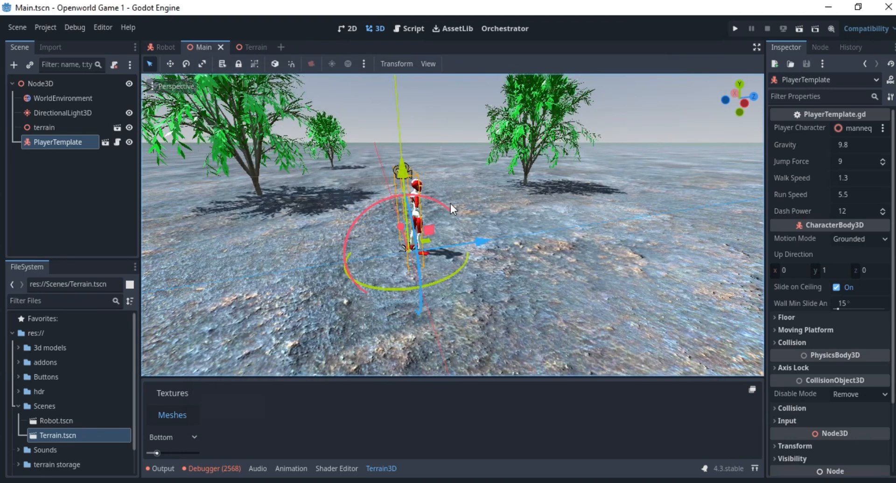
scroll(451, 205, down, 8)
middle_drag(460, 214, 441, 213)
key(ctrl+s)
scroll(556, 228, up, 6)
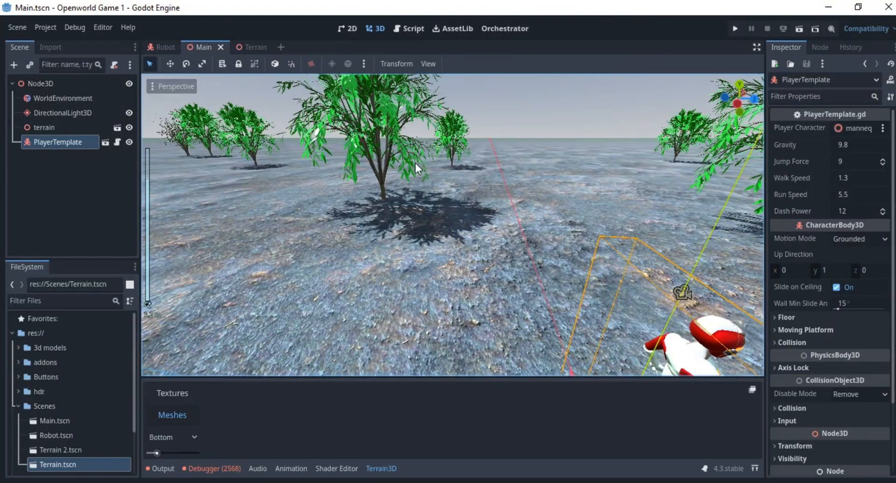
middle_drag(415, 163, 454, 208)
scroll(483, 203, down, 3)
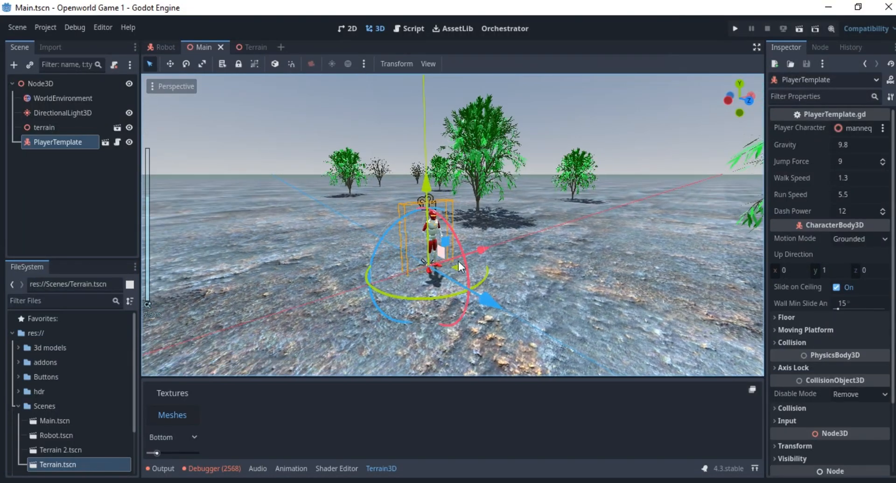
middle_drag(459, 261, 415, 257)
scroll(399, 176, up, 6)
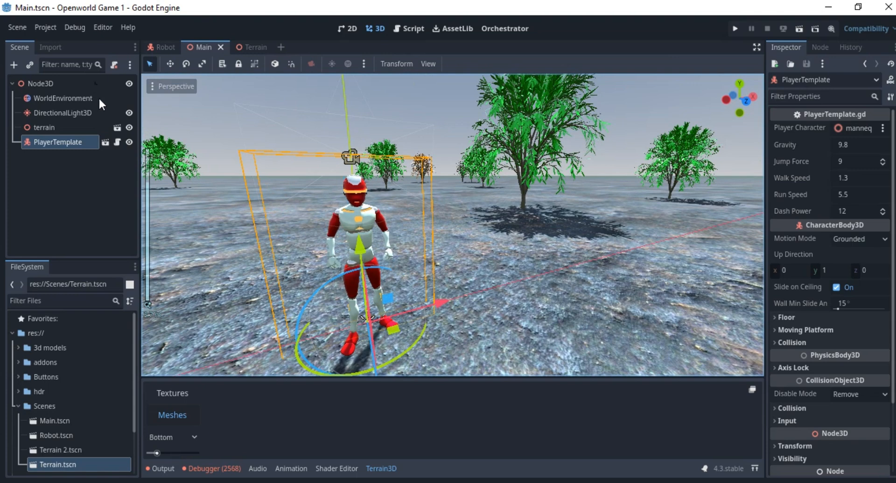
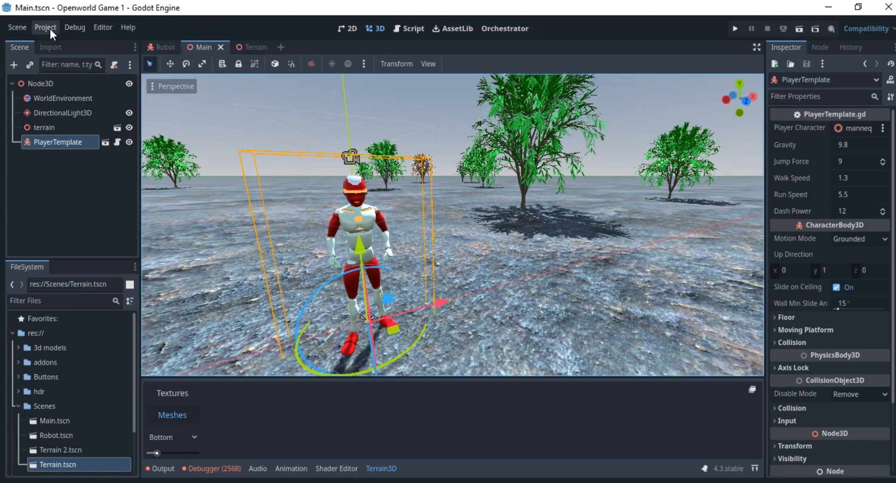
Step: Open the Robot scene's PlayerTemplate.gd script and examine which input action names it uses for attack, sprint, jump and movement
click(108, 143)
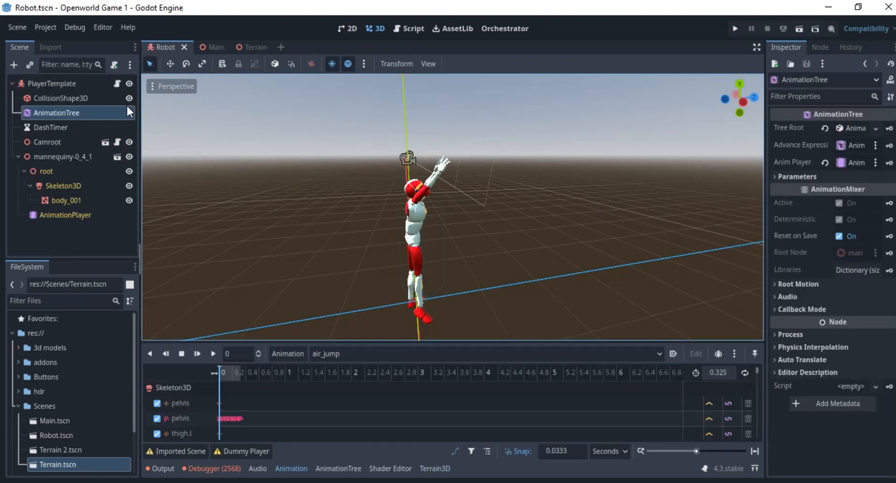
click(116, 83)
scroll(428, 208, up, 5)
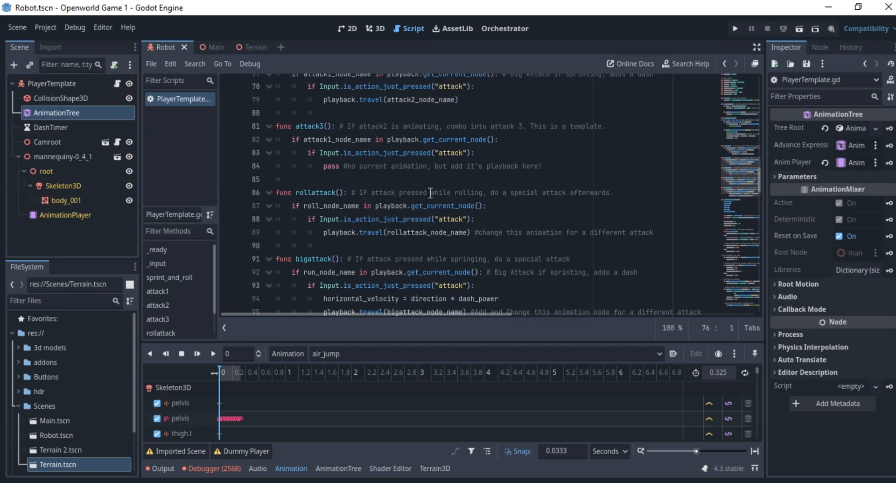
scroll(428, 208, down, 1)
scroll(455, 161, up, 10)
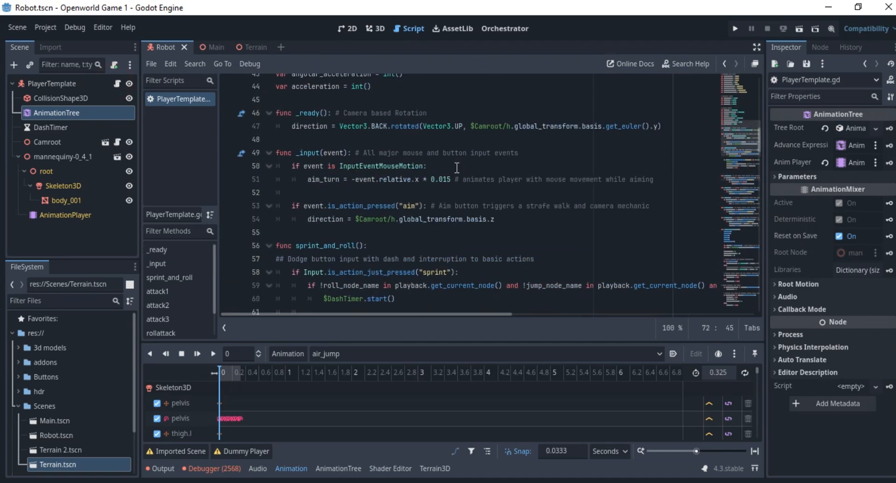
scroll(457, 168, down, 4)
scroll(424, 140, down, 4)
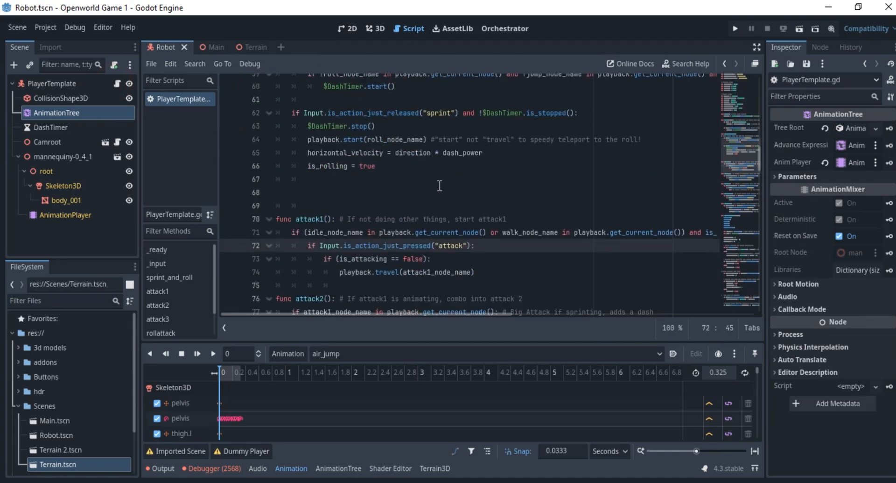
scroll(443, 189, up, 4)
click(437, 206)
scroll(455, 215, down, 20)
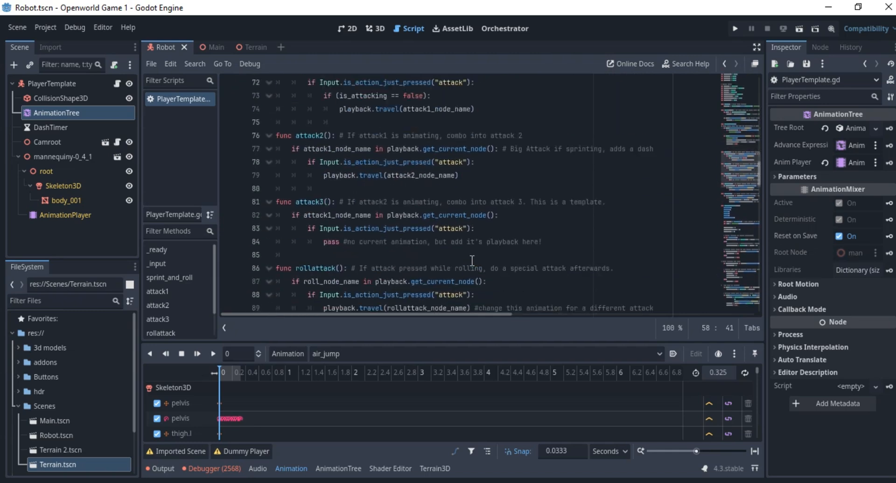
scroll(465, 225, down, 4)
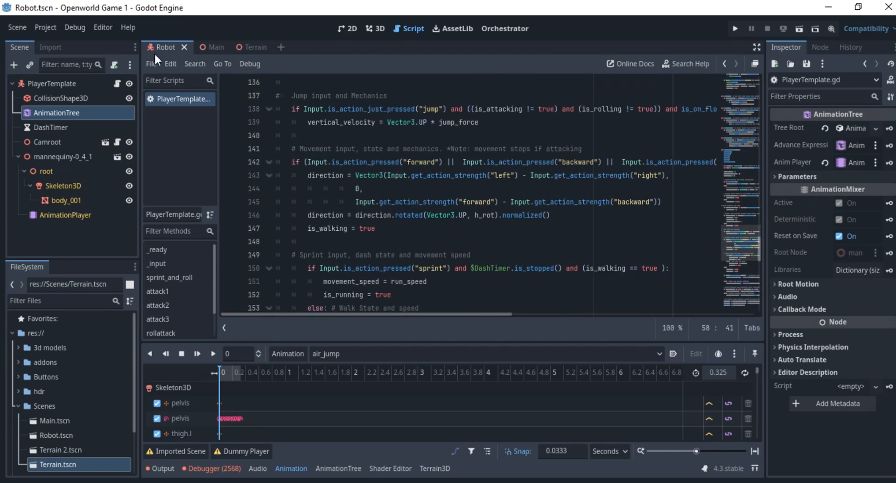
Step: Add the input actions jump, sprint and attack to the project's Input Map
click(50, 26)
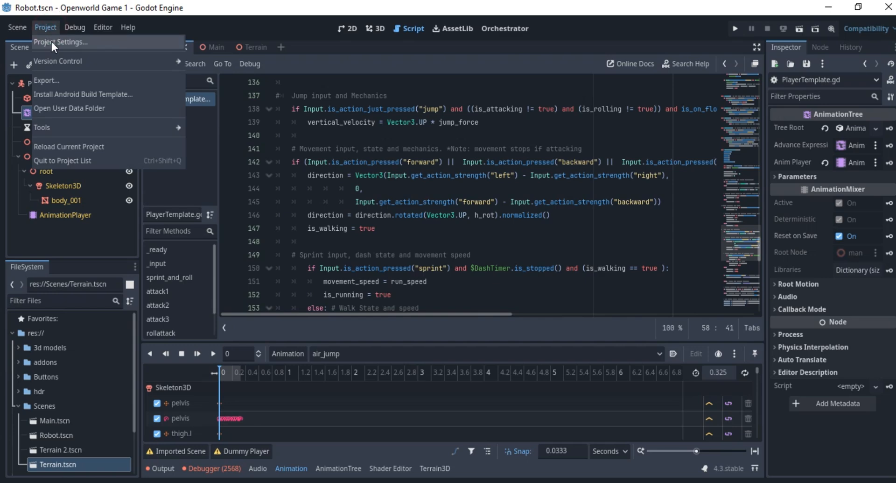
click(55, 41)
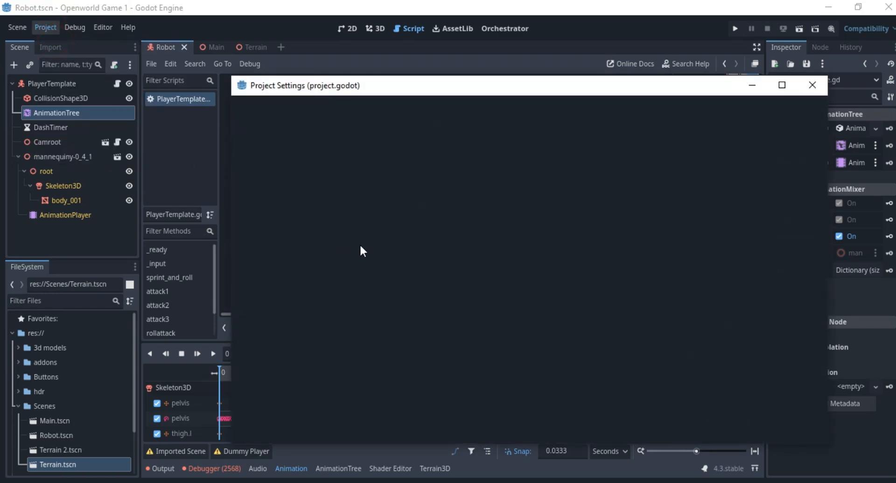
click(293, 111)
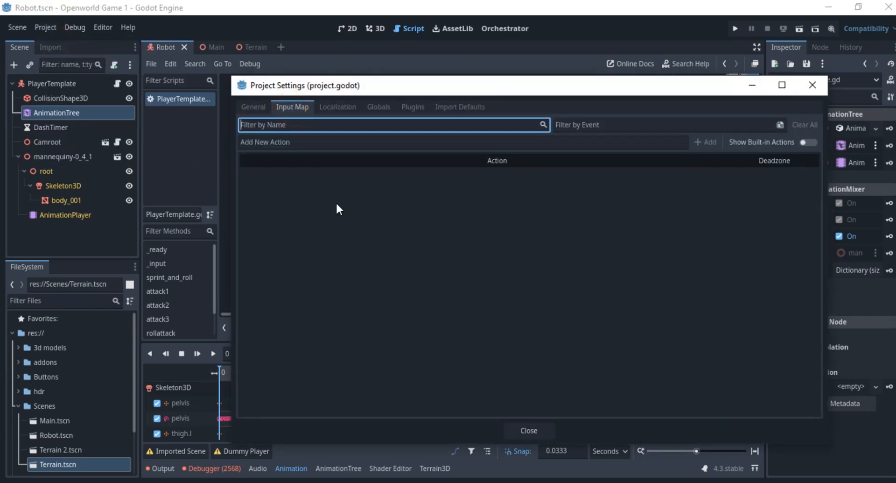
click(488, 140)
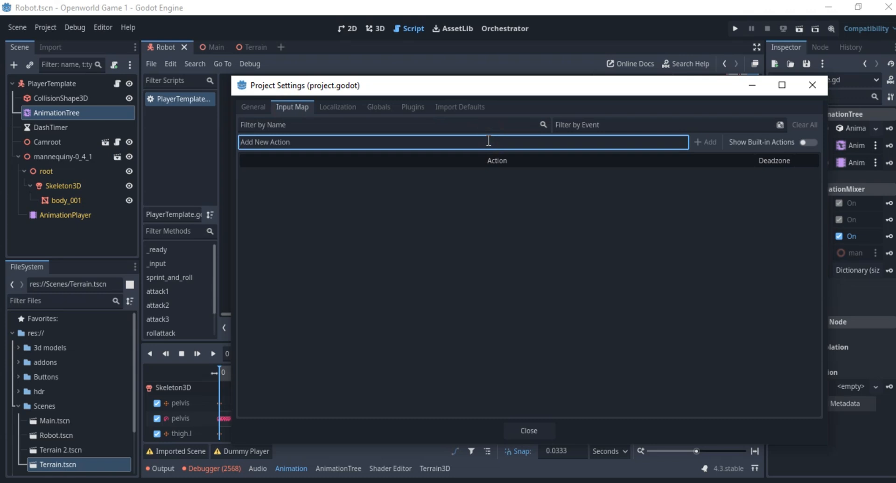
text(jump)
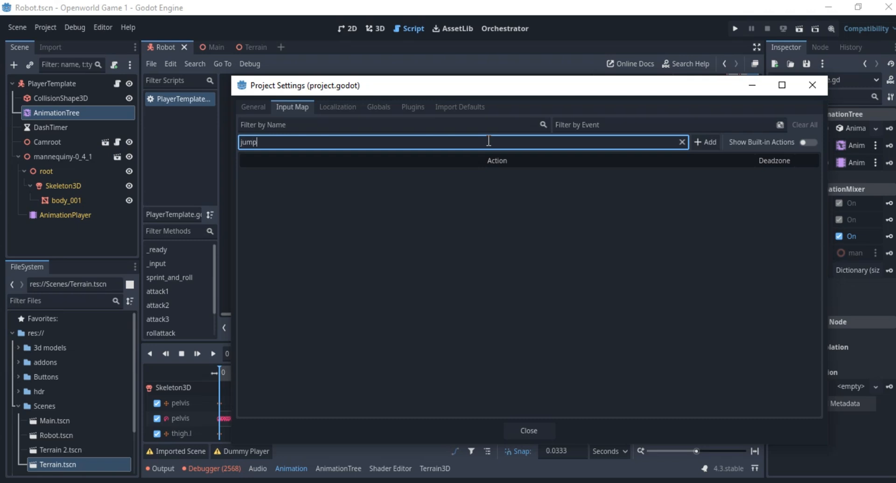
click(706, 142)
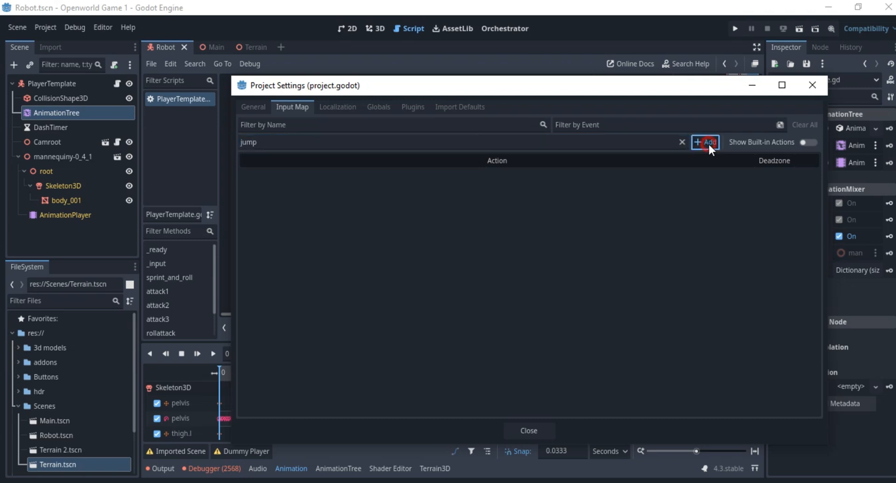
click(418, 144)
text(sprint)
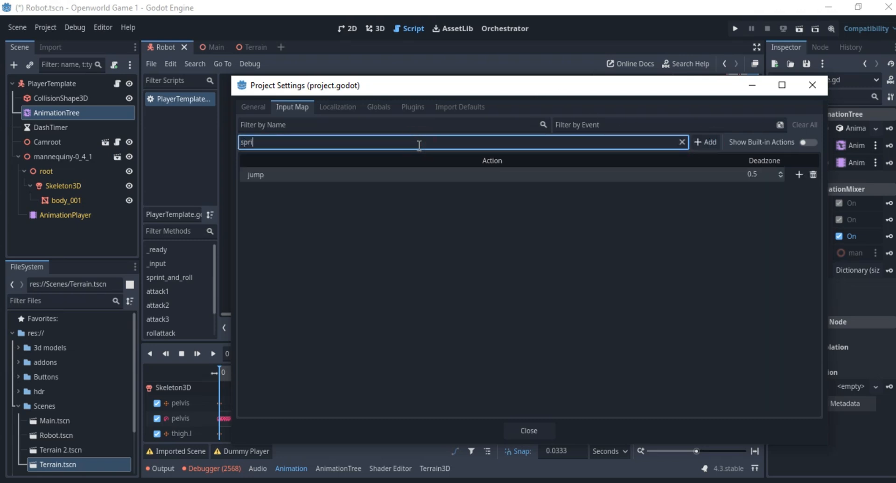
click(705, 142)
text(attack)
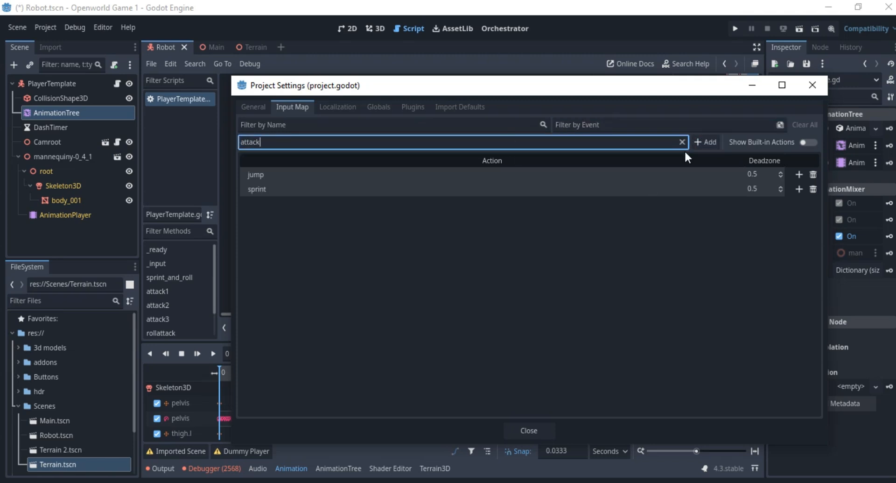
click(705, 142)
Step: Add the movement actions forward, backward, left and right to the Input Map
click(346, 143)
text(forward)
click(701, 142)
click(347, 143)
text(backward)
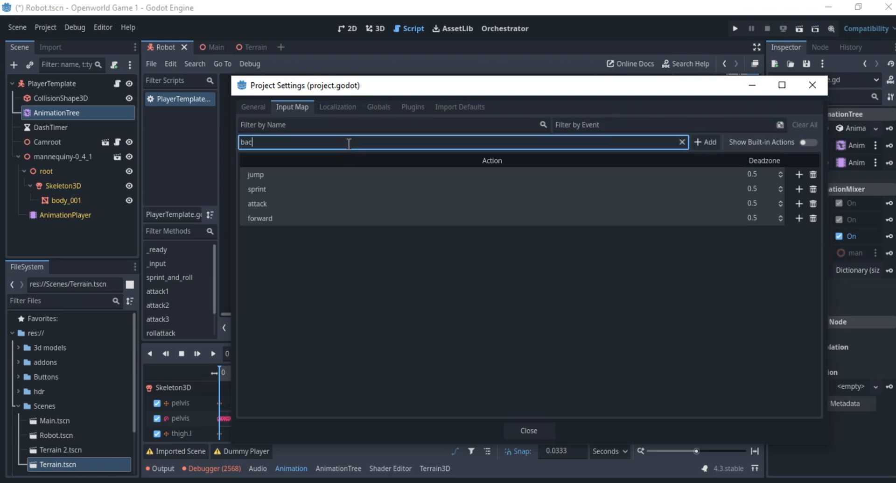
click(705, 142)
text(left)
click(705, 141)
click(347, 142)
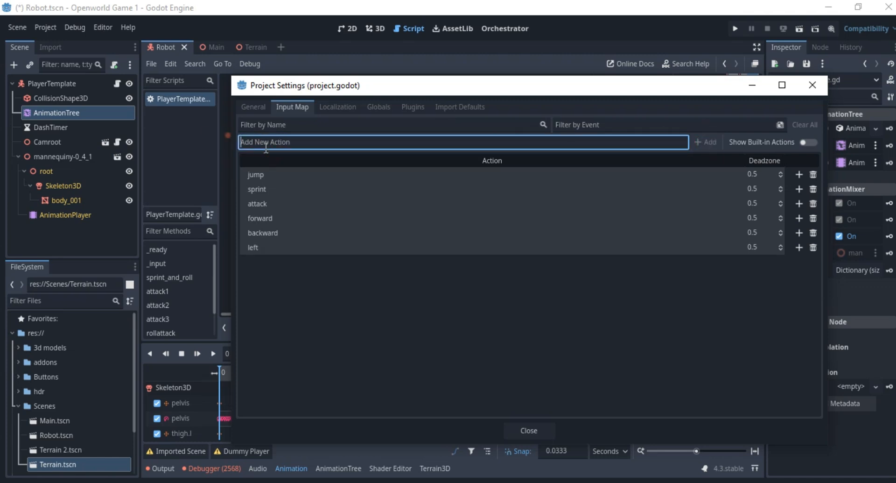
text(right)
click(705, 142)
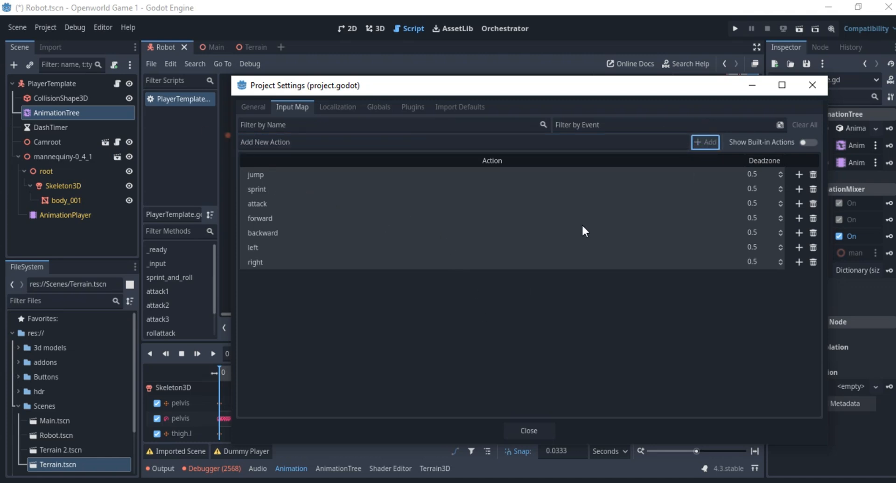
Step: Bind the jump action to the physical Space key
click(799, 174)
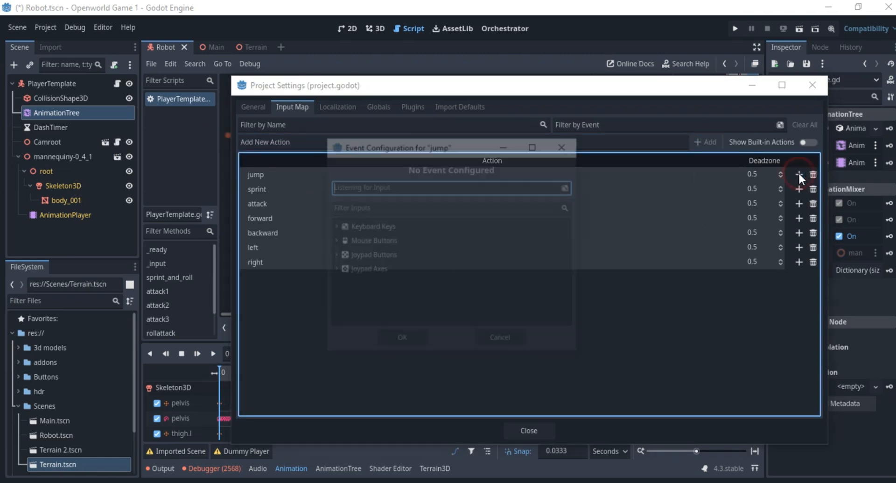
right_click(411, 191)
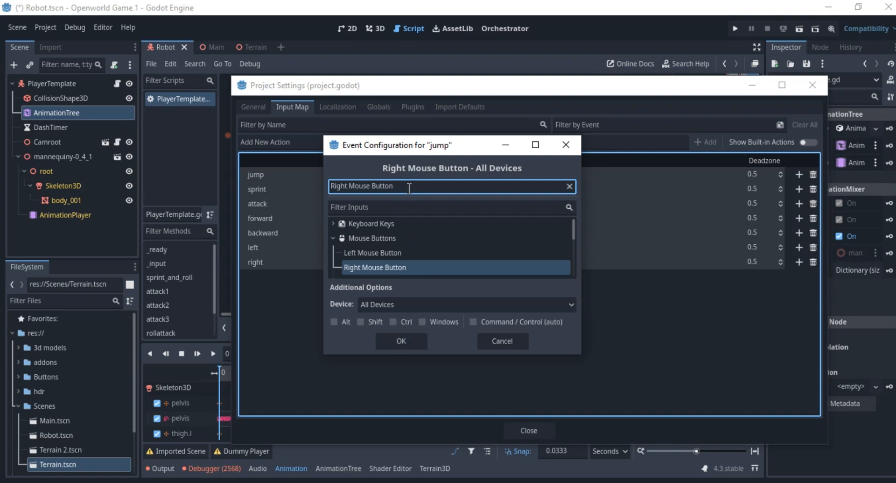
drag(403, 148, 441, 146)
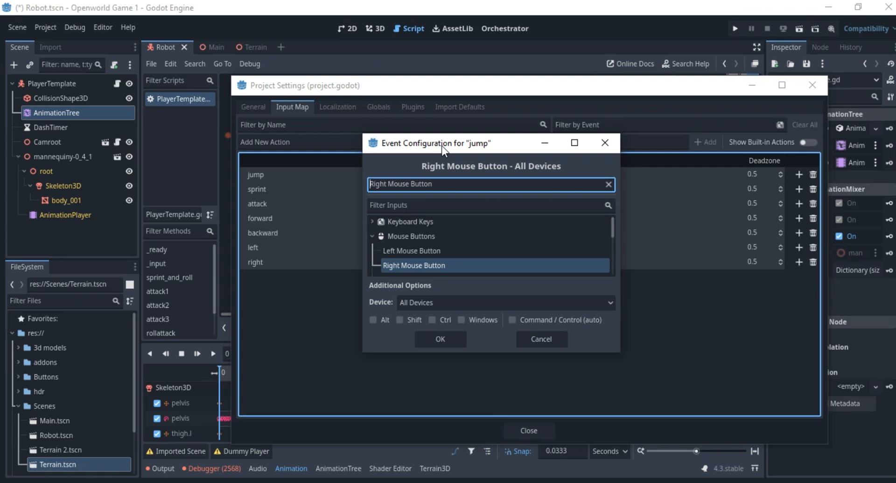
key(space)
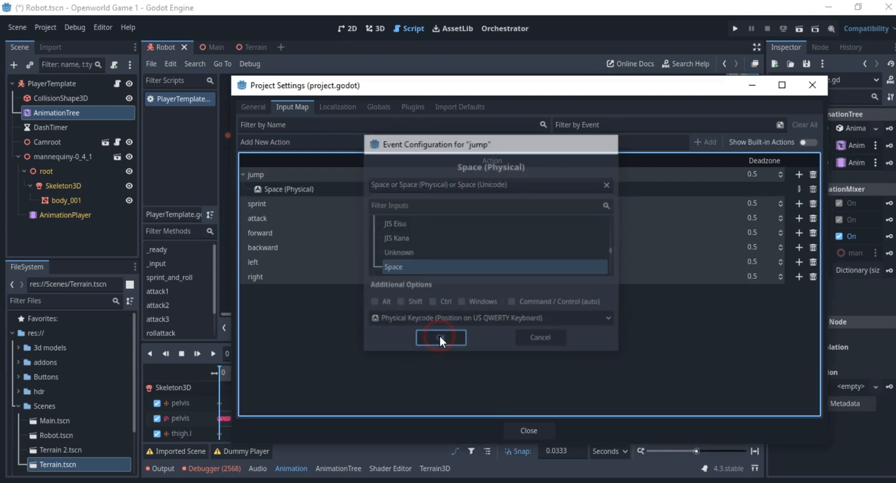
click(440, 336)
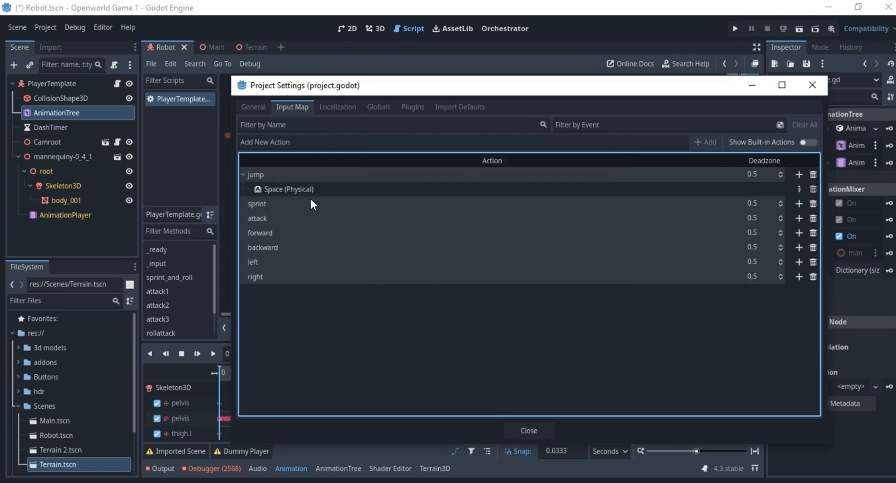
Step: Bind sprint to the Right Mouse Button and attack to the Left Mouse Button, both for all devices
click(798, 203)
right_click(410, 185)
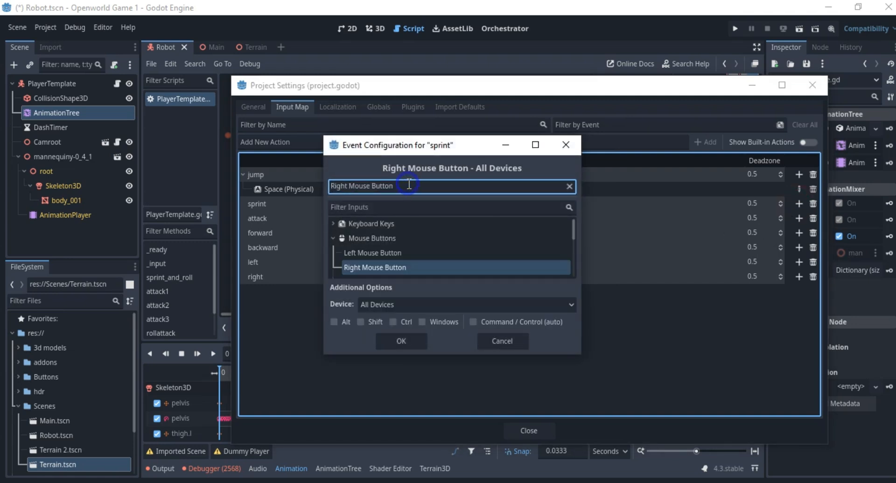
click(410, 334)
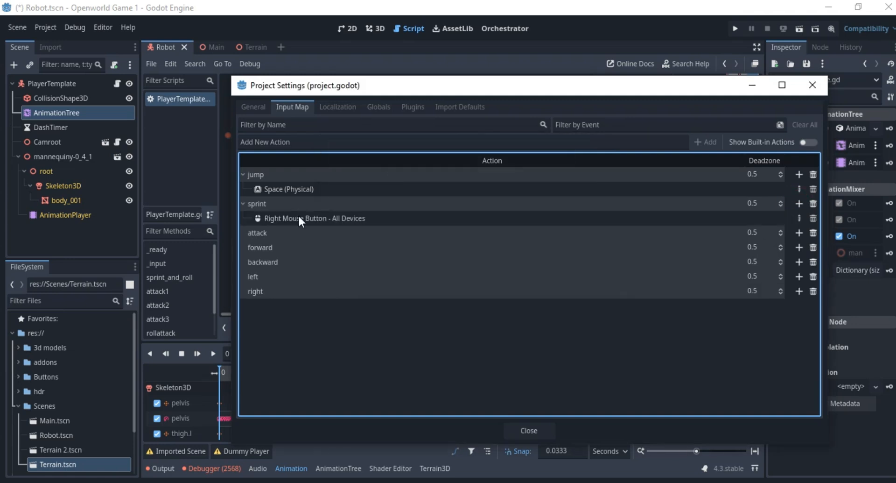
click(799, 232)
click(345, 182)
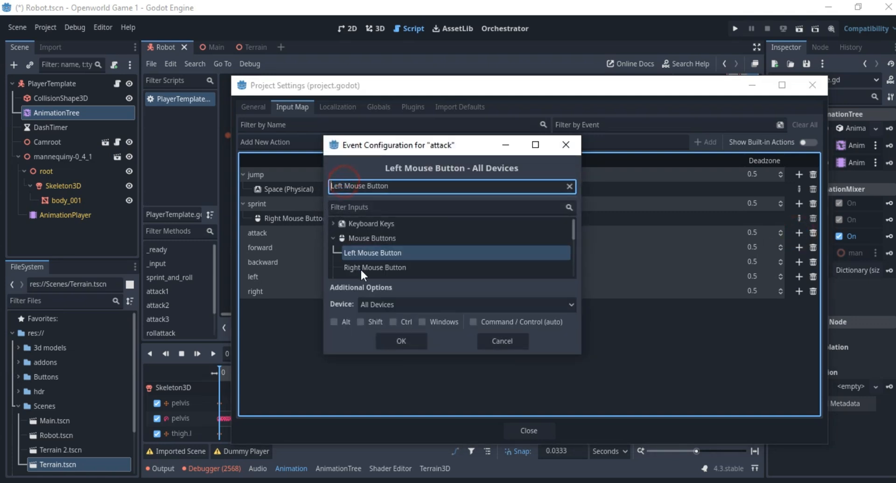
click(400, 340)
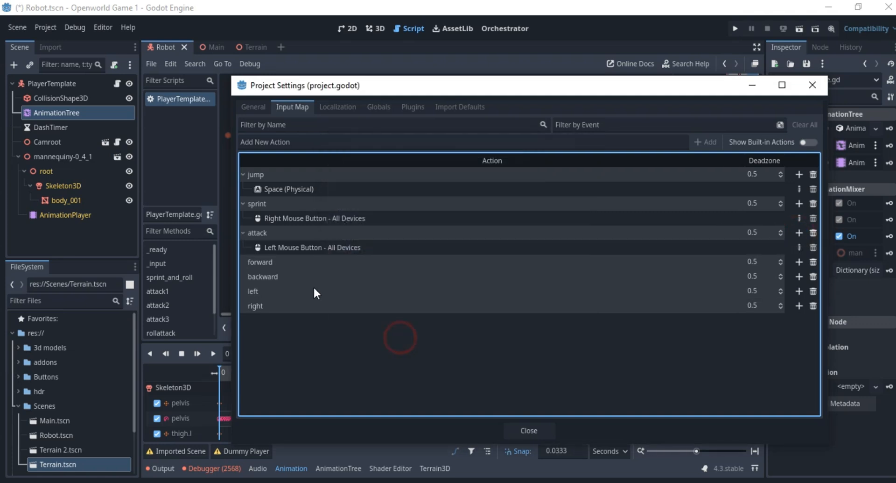
Step: Bind the forward action to the physical W key and the backward action to the physical S key
click(798, 262)
key(w)
click(400, 341)
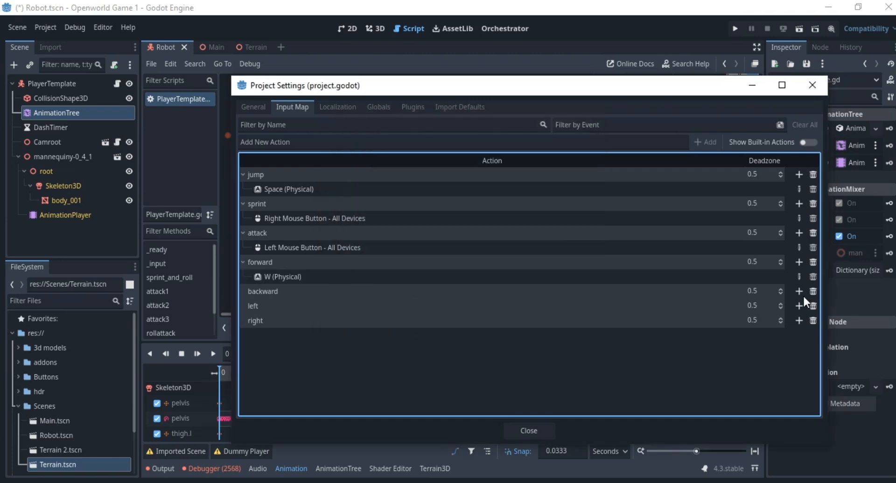
click(798, 291)
key(s)
click(400, 340)
Step: Bind left to the physical A key and right to the physical D key, and close the project settings
click(799, 320)
key(a)
click(400, 340)
click(799, 349)
key(d)
click(400, 341)
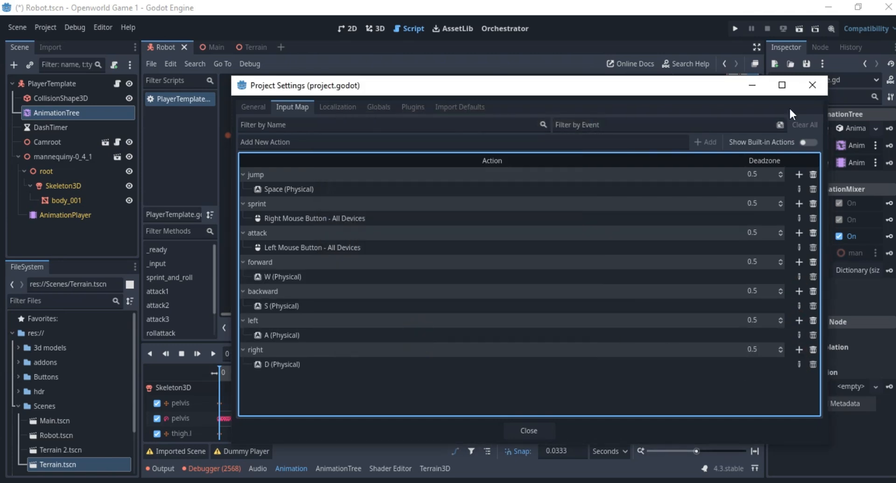
click(808, 85)
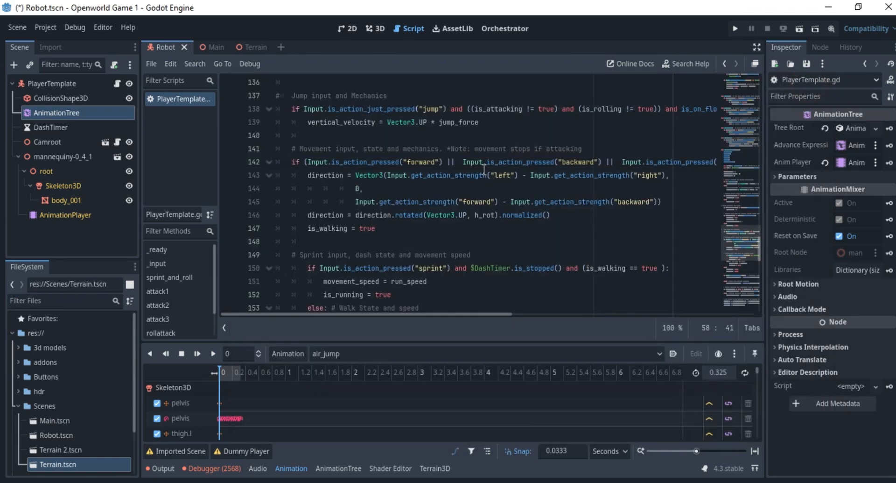
Step: Return to the Main scene's 3D view and save the scene
click(217, 43)
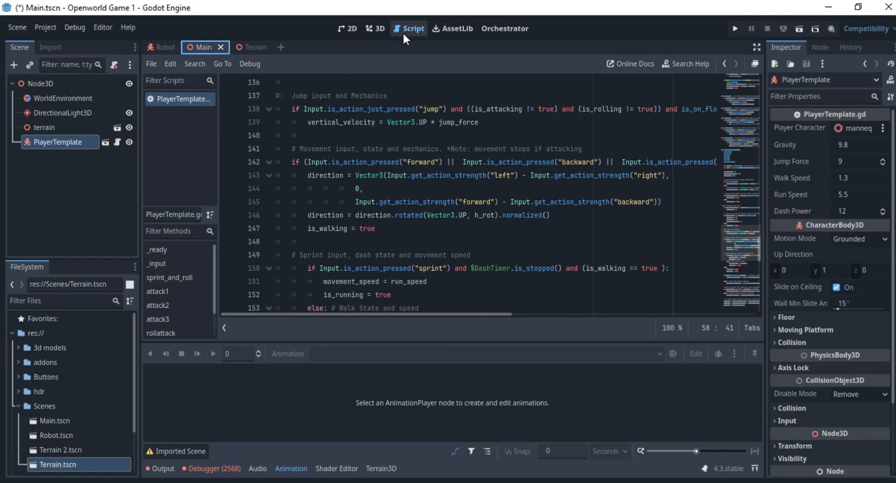
click(373, 29)
scroll(369, 158, down, 8)
middle_drag(397, 170, 553, 187)
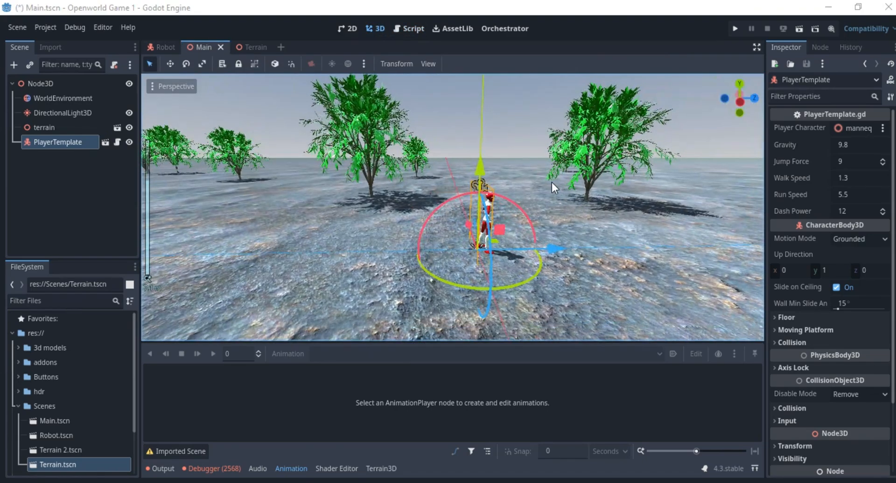
key(ctrl+s)
mouse_move(366, 170)
middle_down()
mouse_move(513, 170)
mouse_move(379, 163)
middle_up()
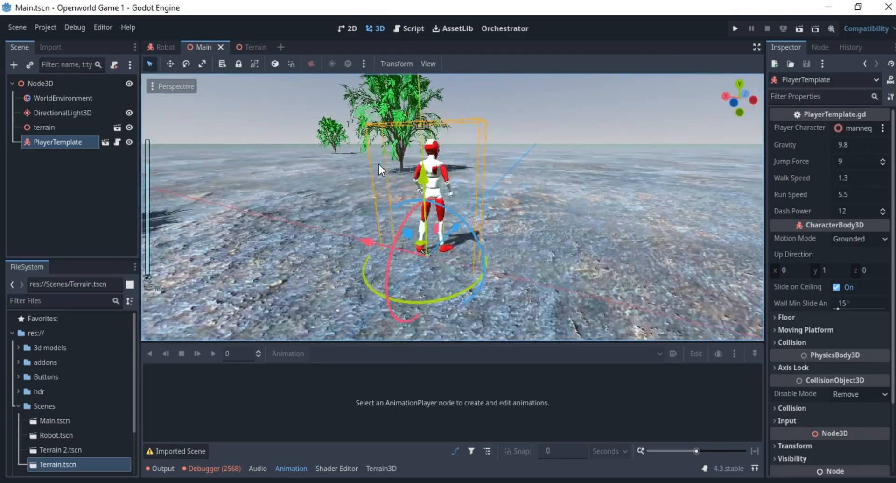
Step: Run the Main scene and test walking the robot forward across the terrain
right_click(199, 46)
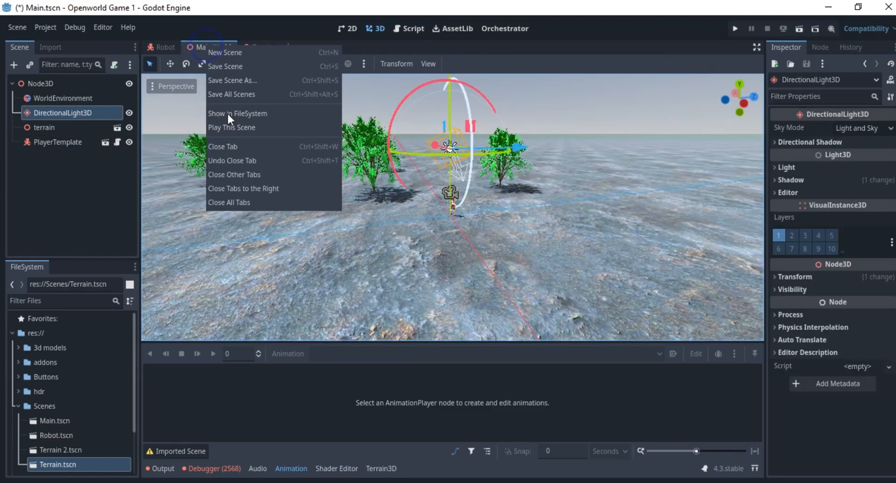
click(232, 127)
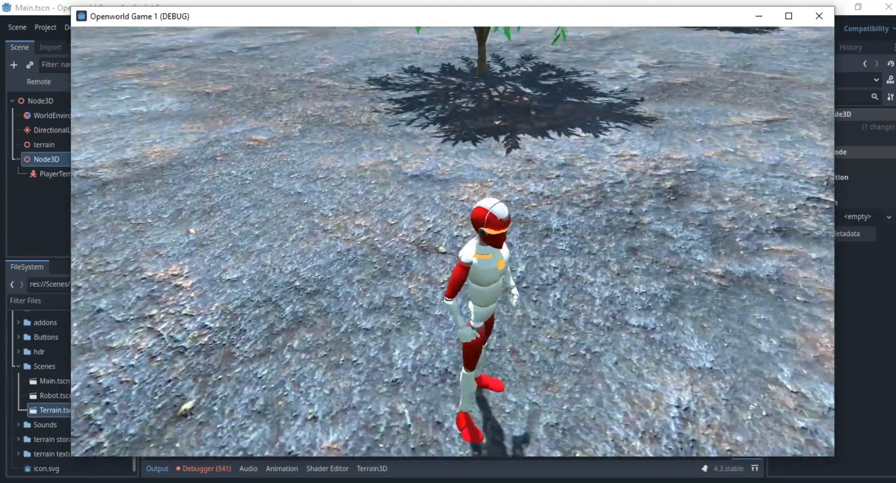
key(w)
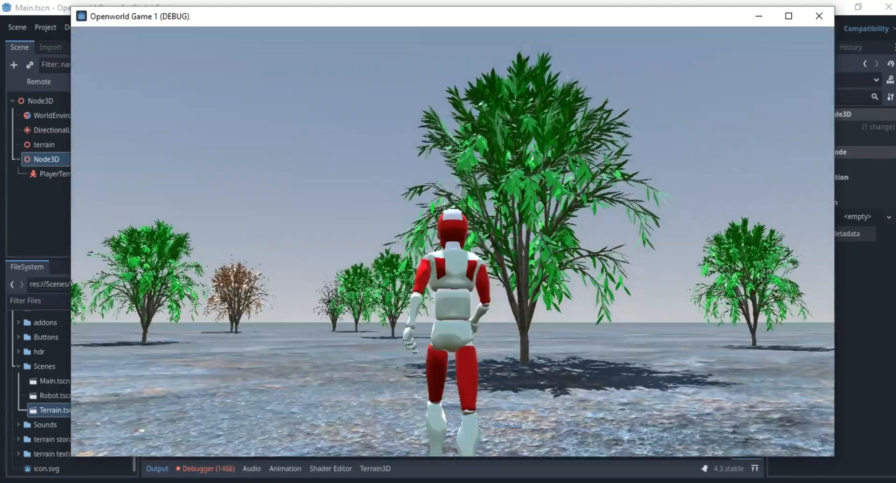
Step: Steer the robot forward and left among the trees and across the open ground to test its walking and running
key(w)
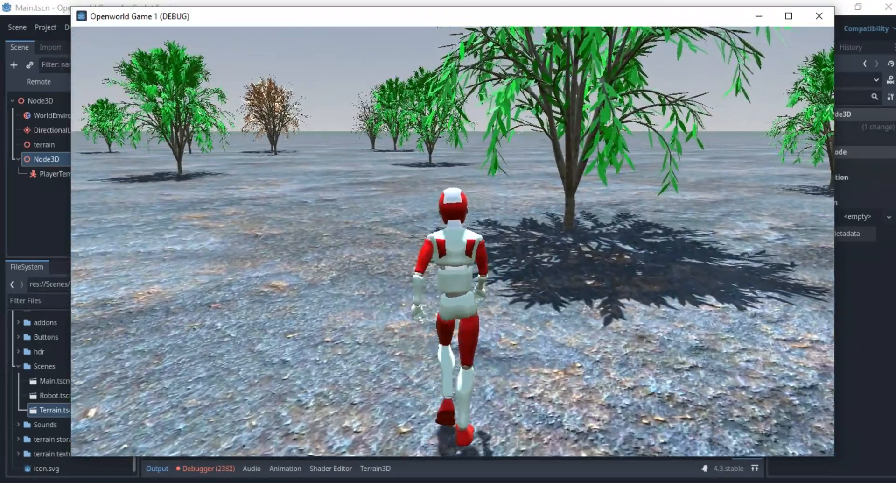
key(a)
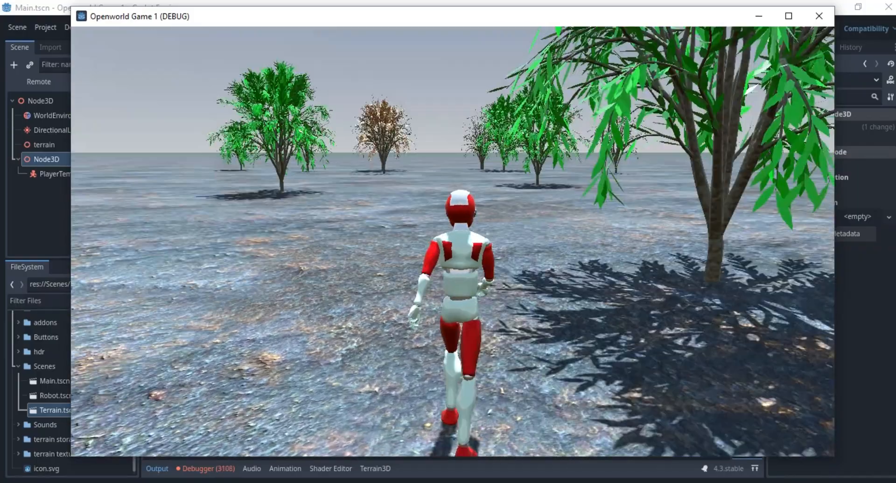
key(w)
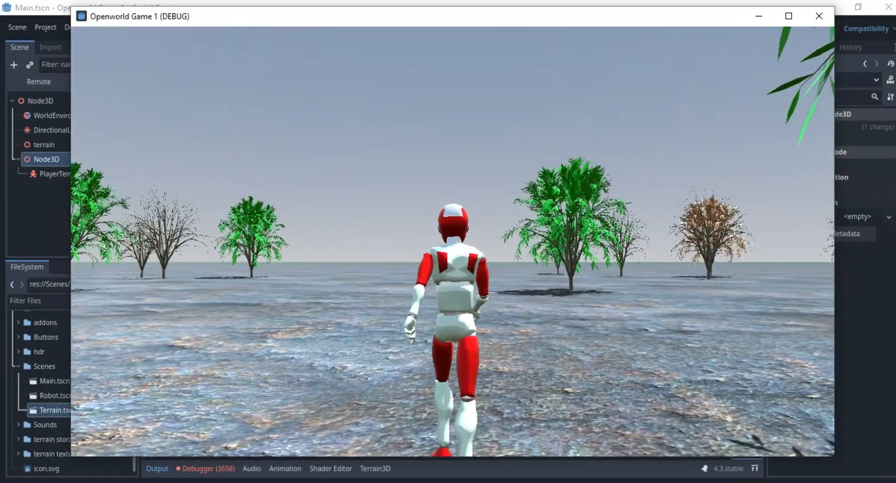
key(w)
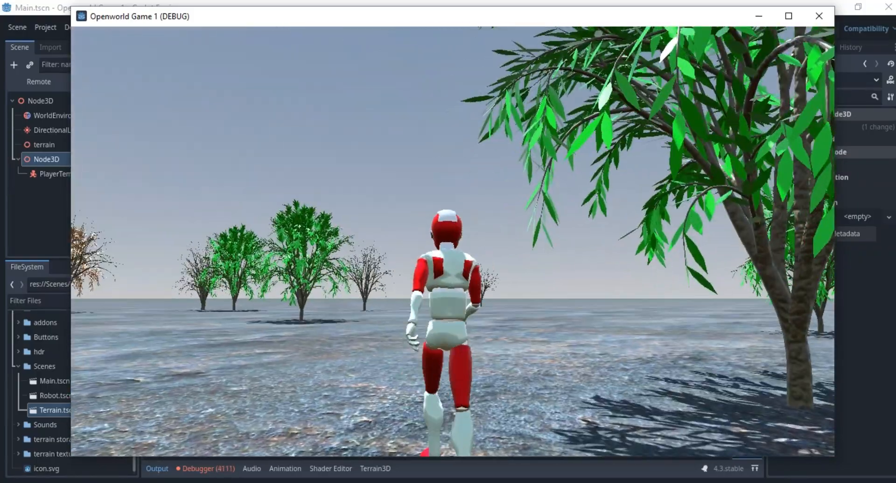
key(w)
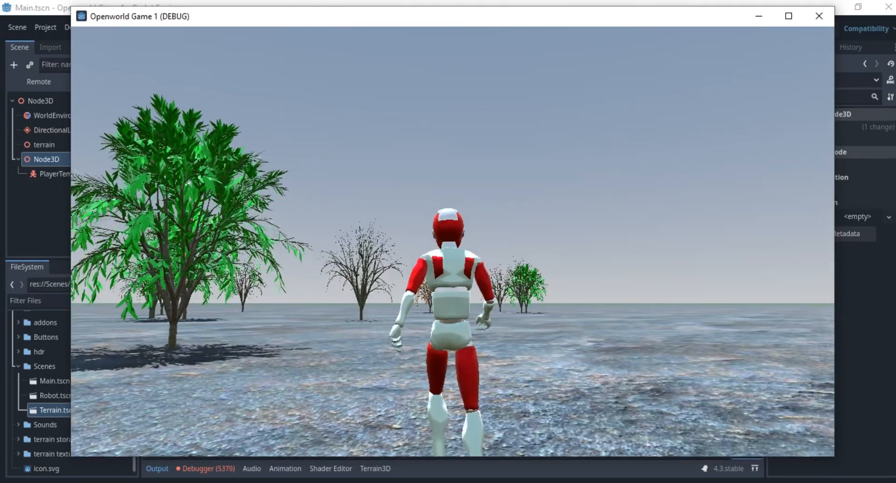
key(w)
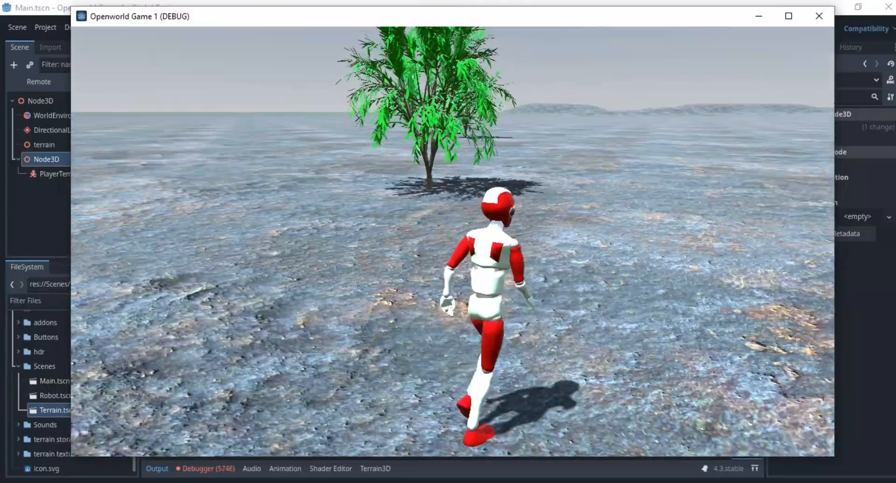
key(a)
key(w)
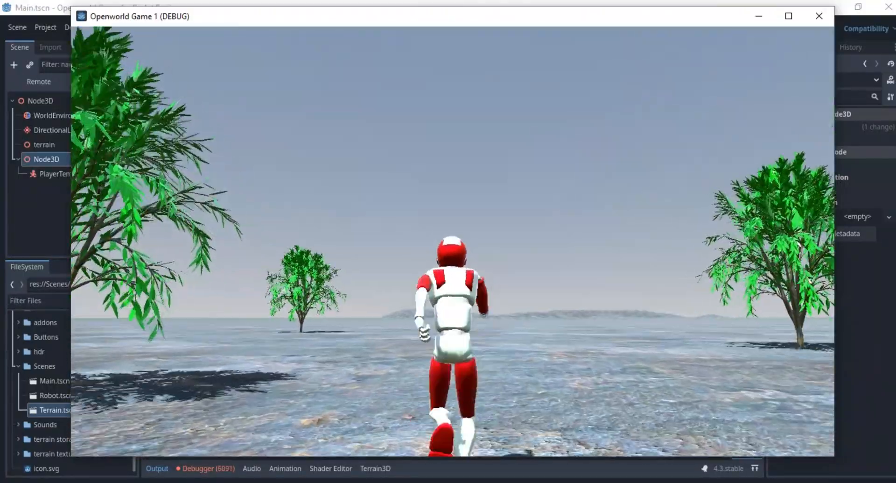
key(w)
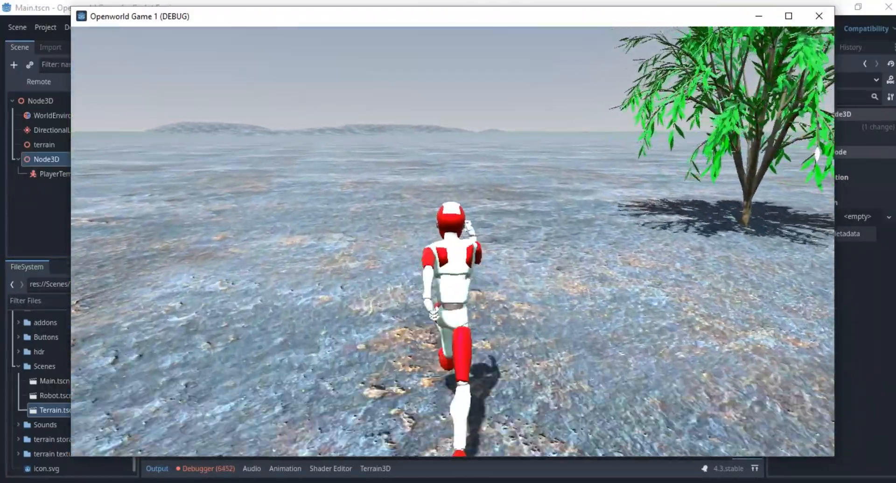
key(w)
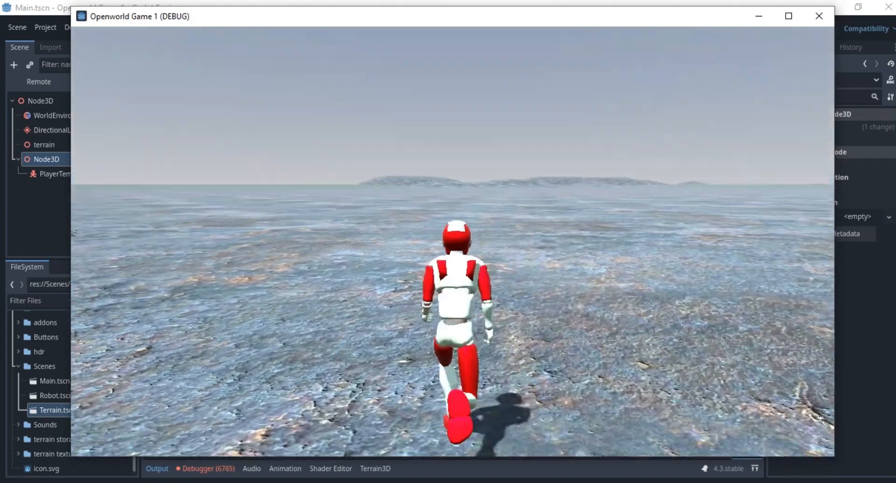
key(w)
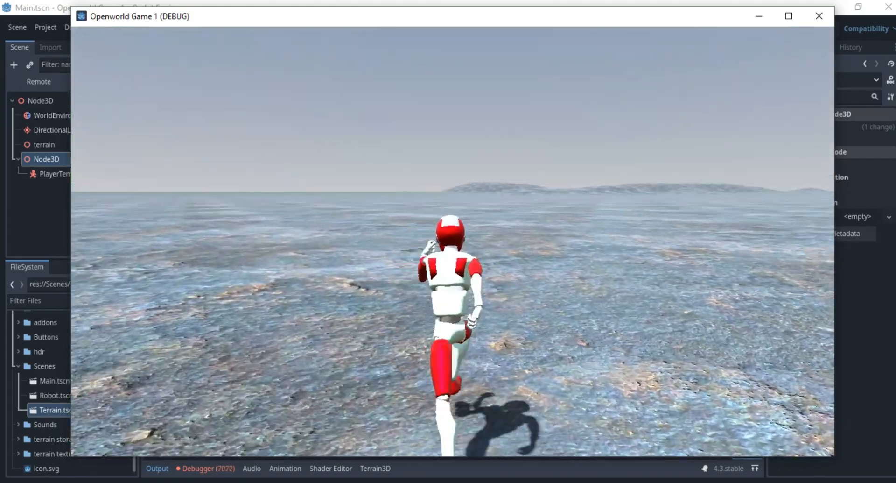
key(w)
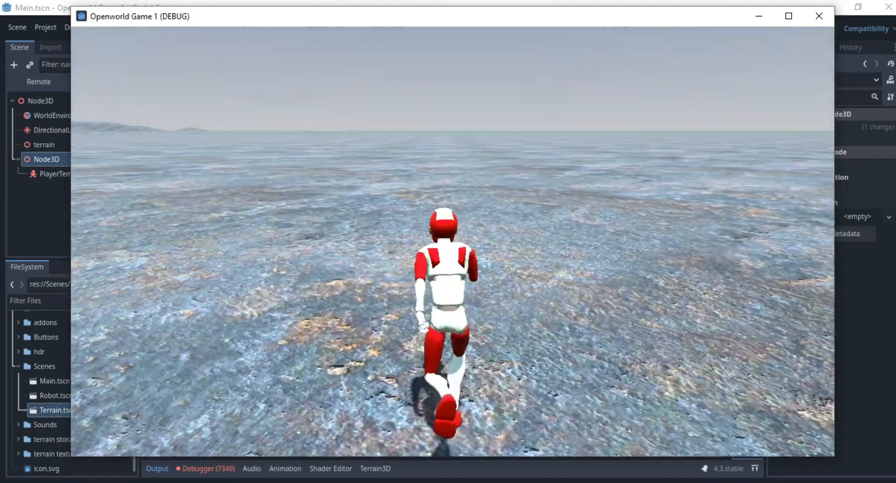
key(w)
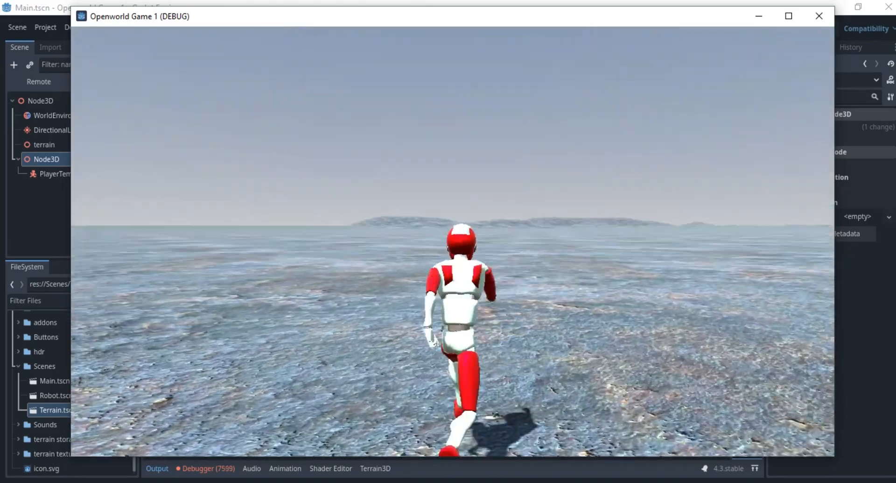
key(w)
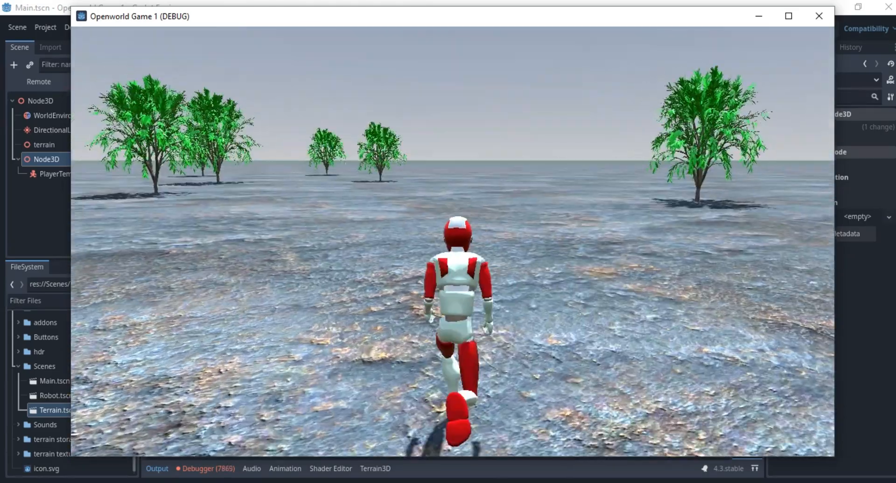
key(w)
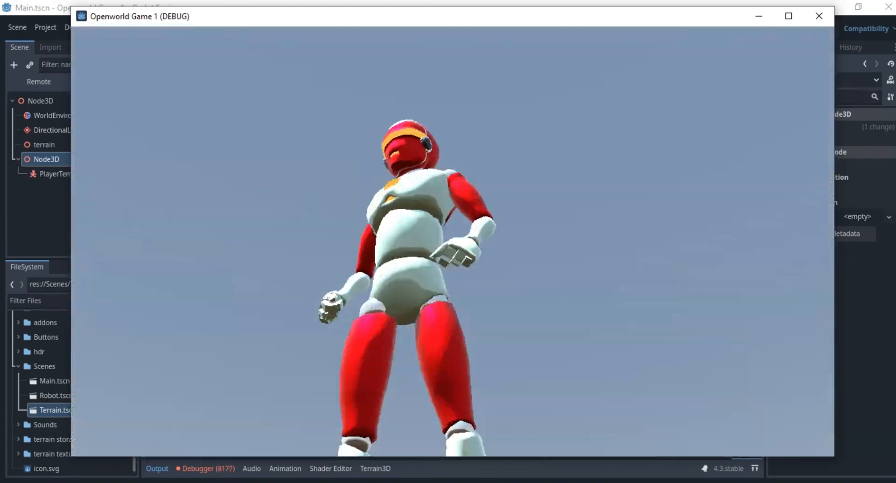
Step: Leave the running game window and return to the Main scene in the Godot editor
key(alt+Tab)
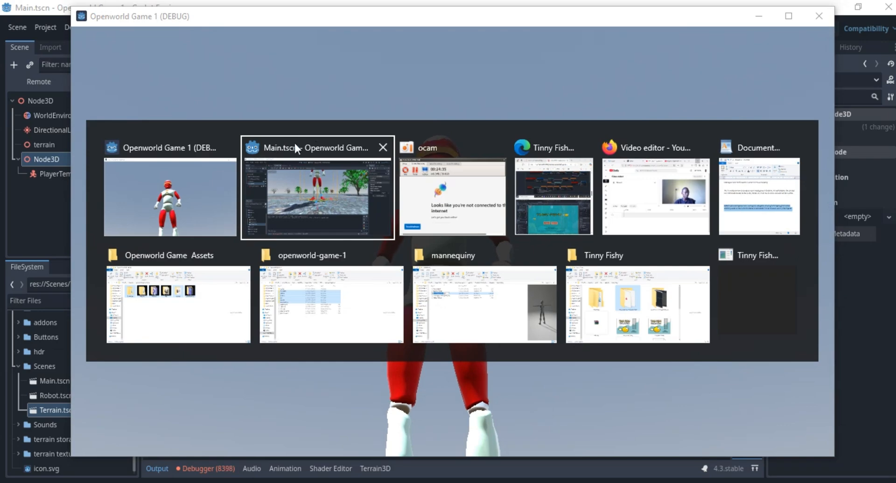
click(227, 149)
click(282, 191)
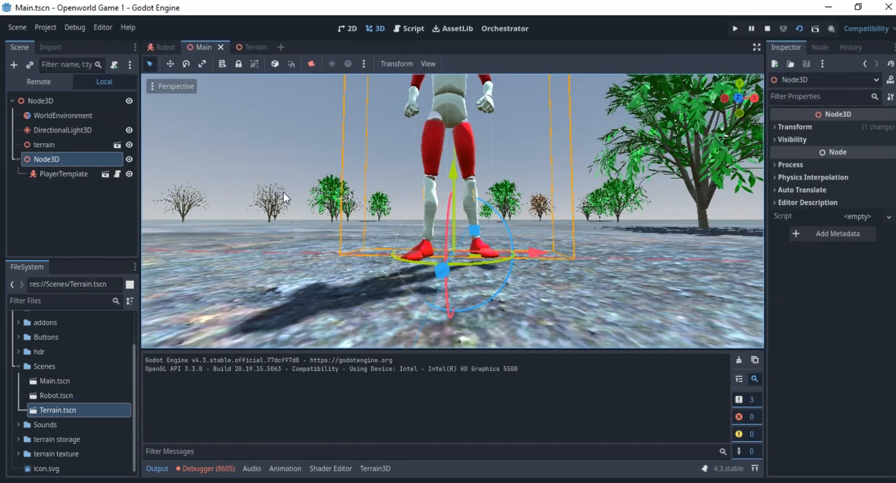
Step: Examine the player and the surrounding trees and terrain in the Main scene from several angles and distances
middle_drag(508, 198, 388, 185)
scroll(441, 179, up, 10)
scroll(500, 208, down, 15)
middle_drag(493, 204, 366, 216)
scroll(486, 195, down, 12)
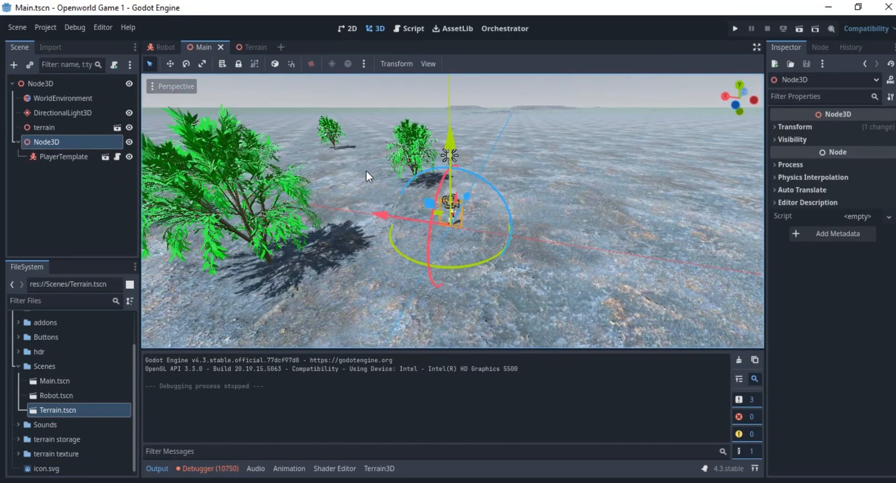
middle_drag(551, 218, 435, 194)
middle_drag(549, 224, 419, 208)
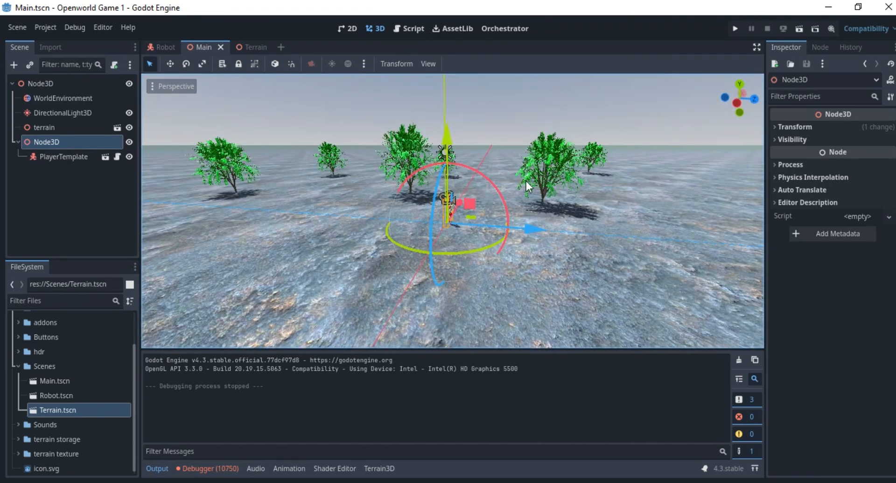
shift+middle_drag(526, 181, 379, 189)
scroll(380, 189, up, 8)
shift+middle_drag(328, 177, 513, 216)
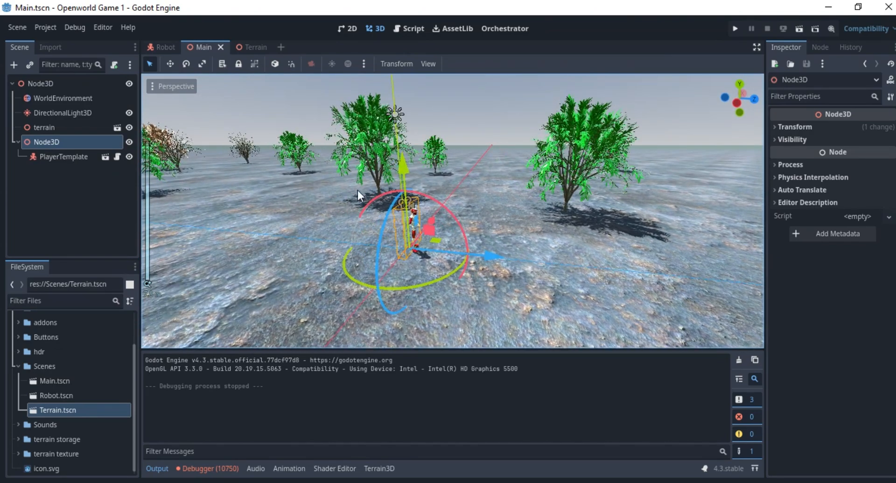
middle_drag(417, 210, 495, 234)
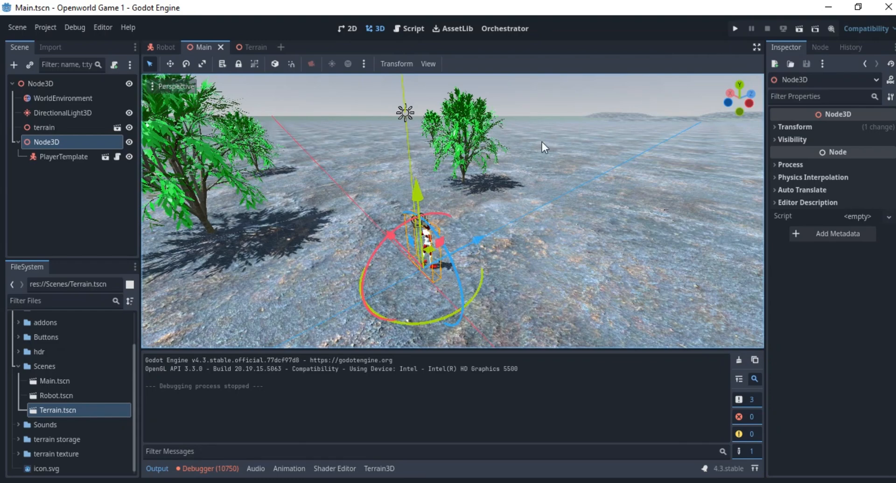
middle_drag(561, 228, 394, 201)
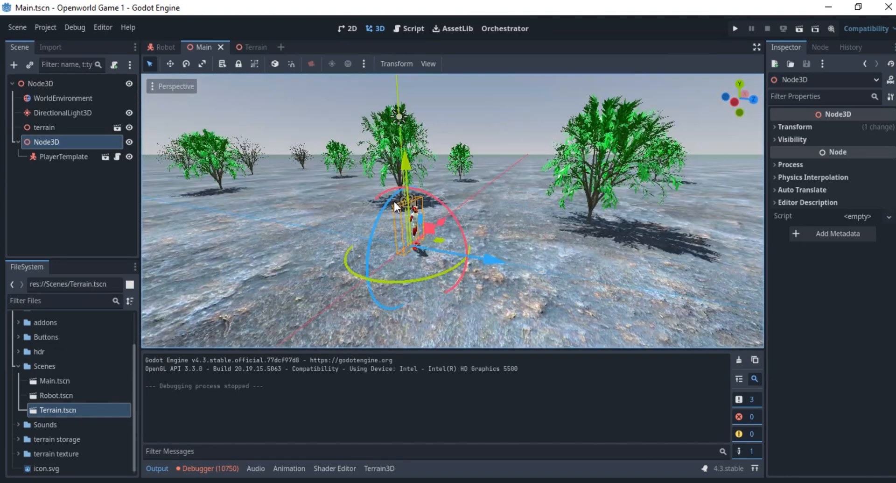
scroll(395, 202, up, 10)
middle_drag(508, 214, 427, 188)
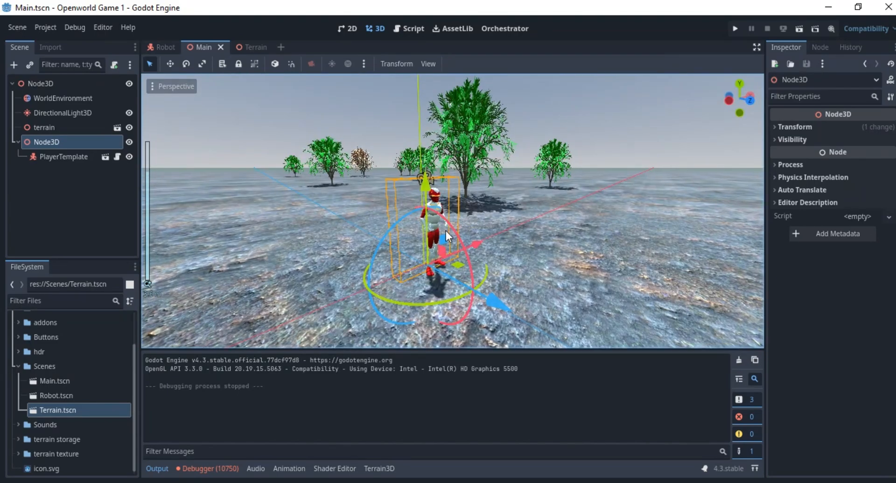
middle_drag(446, 231, 498, 267)
middle_drag(418, 229, 355, 240)
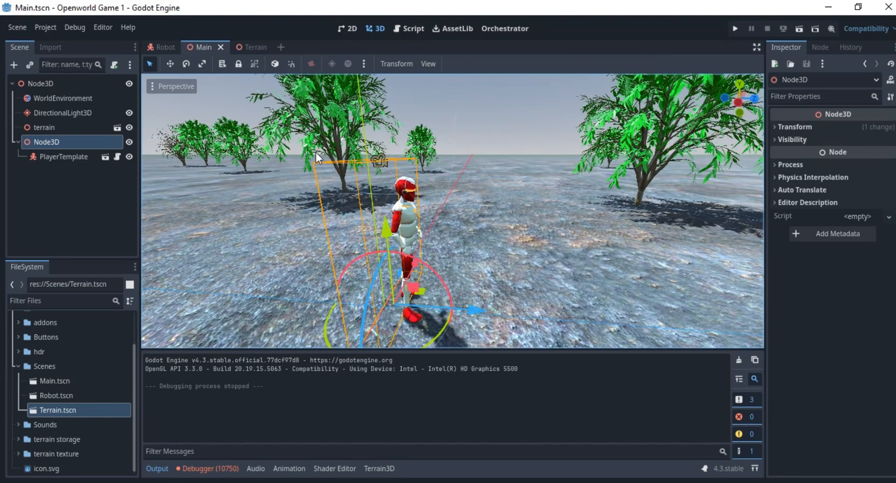
Step: Select the WorldEnvironment node and expand its Environment resource and Background settings, keeping the background mode on Sky
click(71, 110)
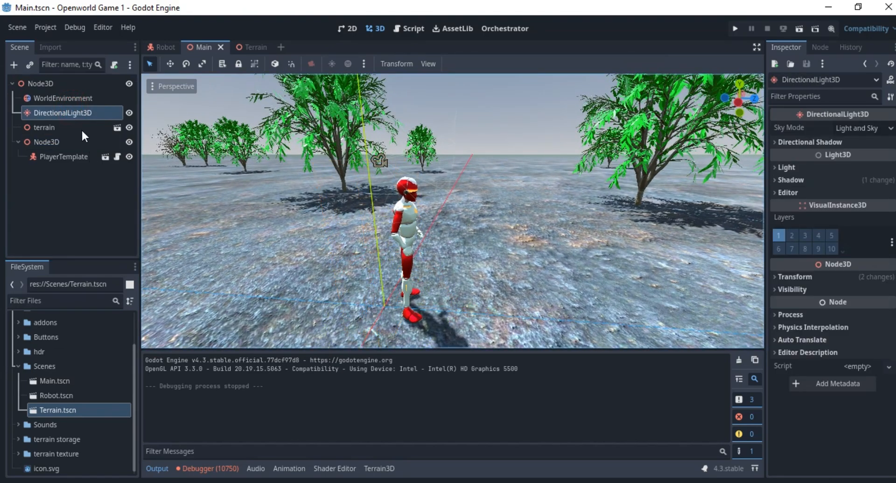
click(72, 99)
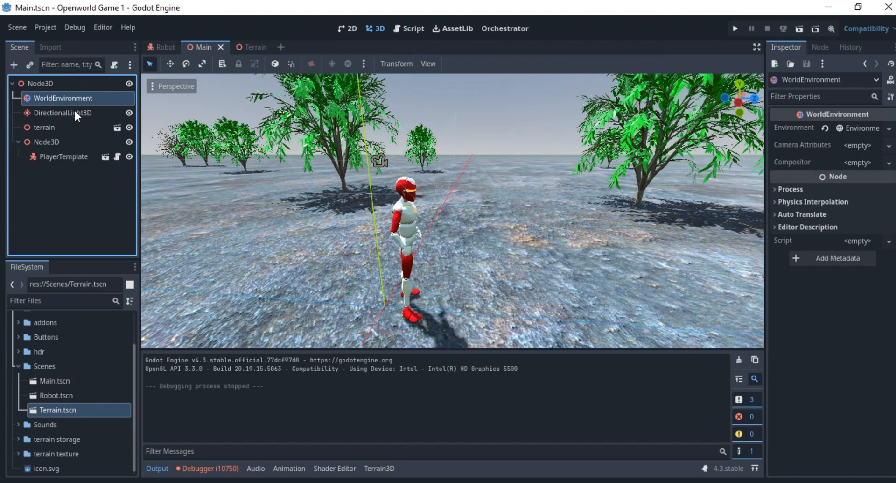
middle_drag(398, 201, 533, 184)
middle_drag(419, 171, 605, 172)
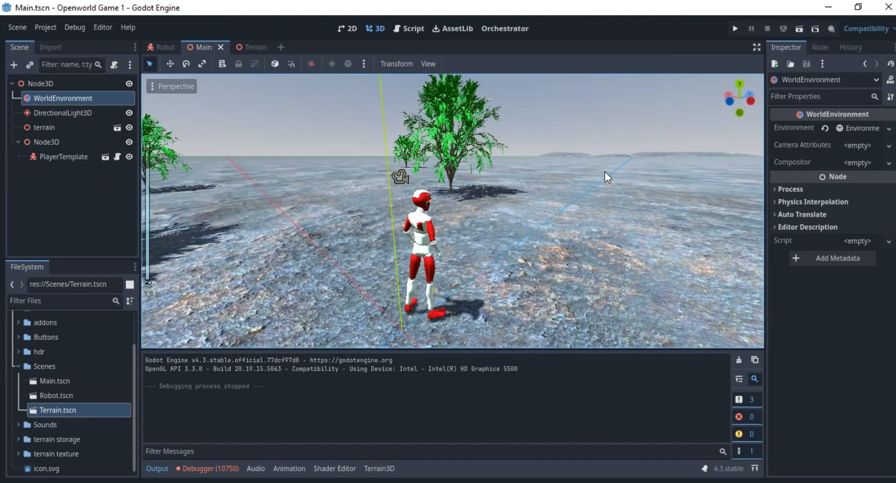
middle_drag(374, 198, 554, 200)
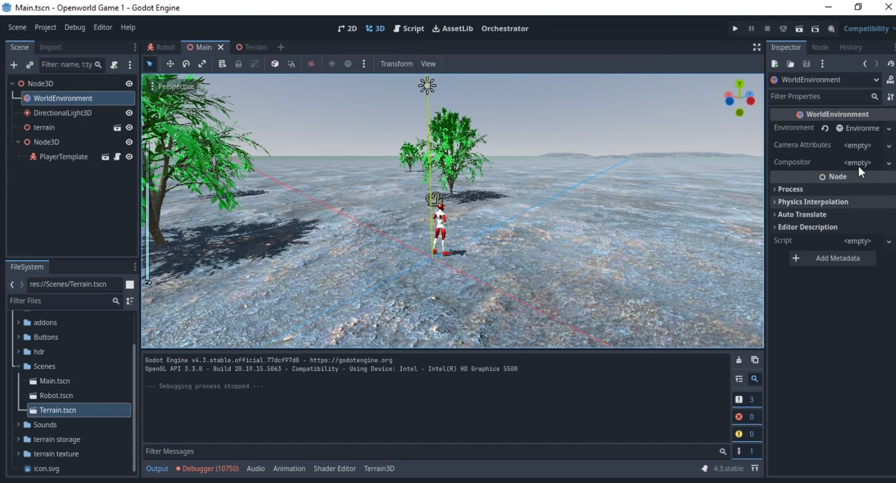
click(862, 127)
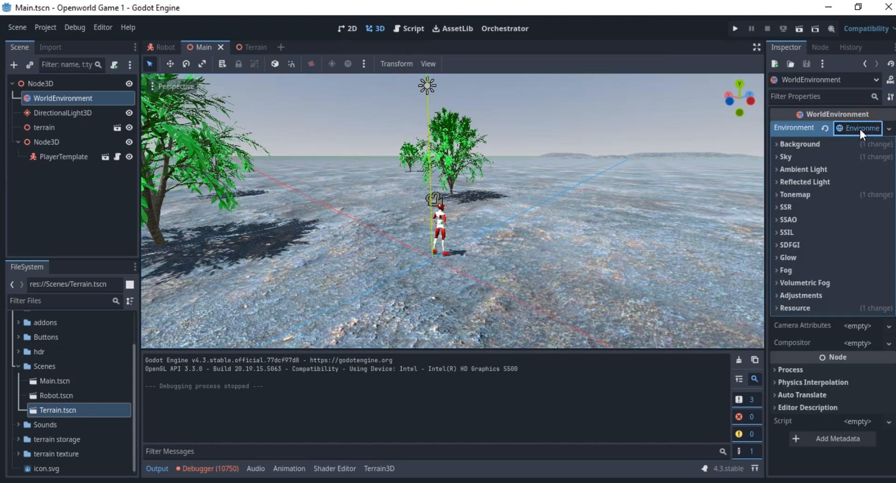
click(791, 143)
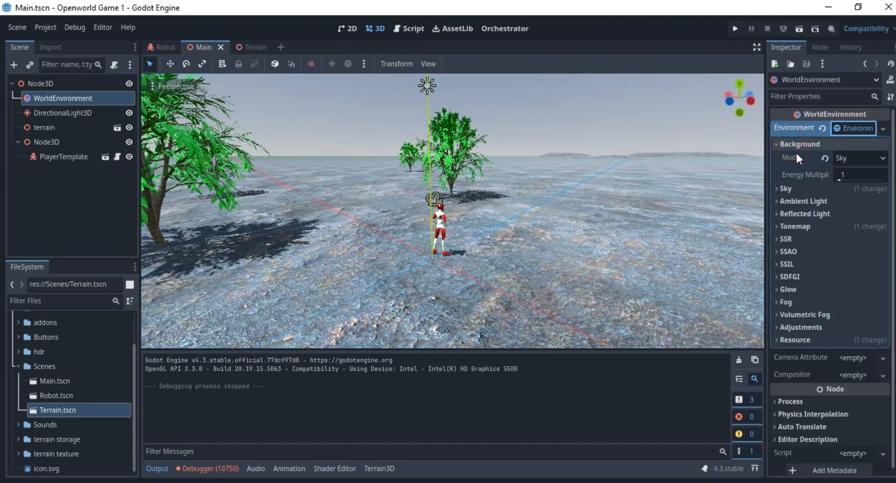
click(851, 158)
click(850, 157)
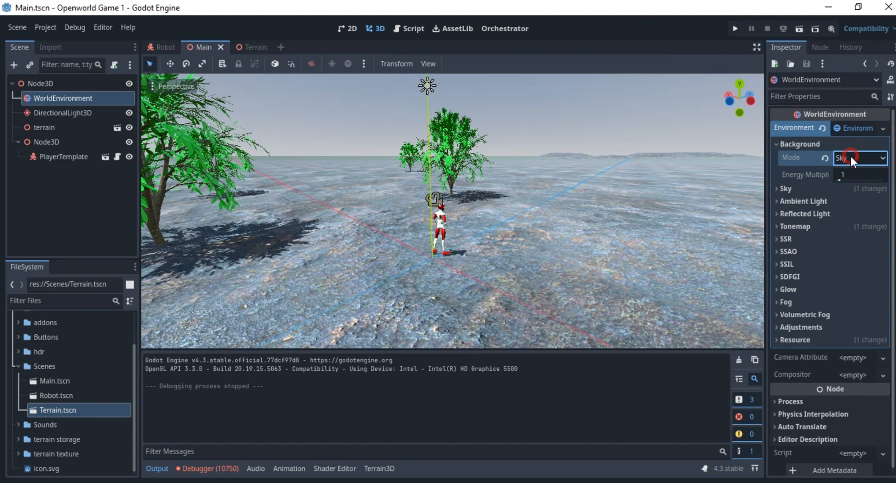
Step: Expand the environment's Sky resource and assign a new PanoramaSkyMaterial as its sky material
click(798, 184)
click(851, 202)
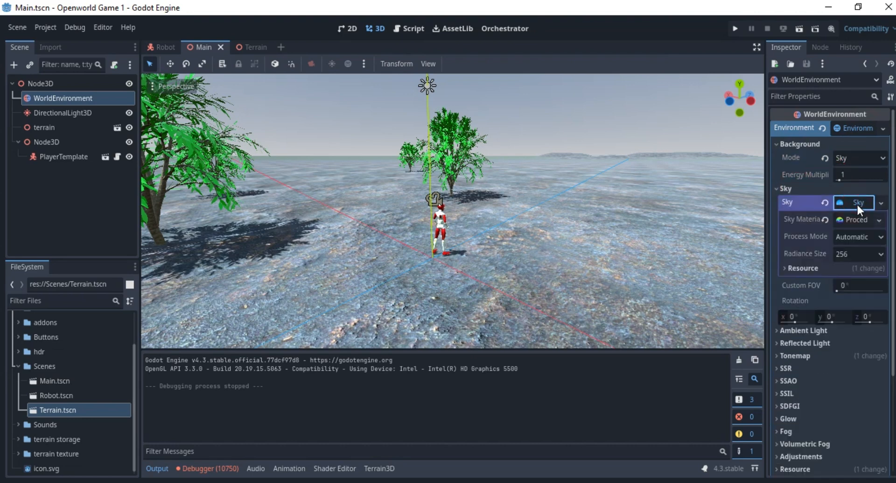
click(879, 219)
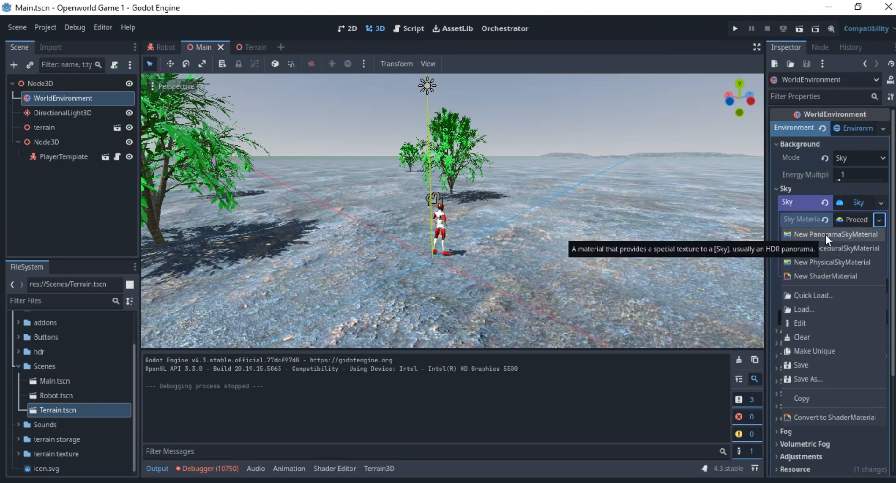
click(825, 234)
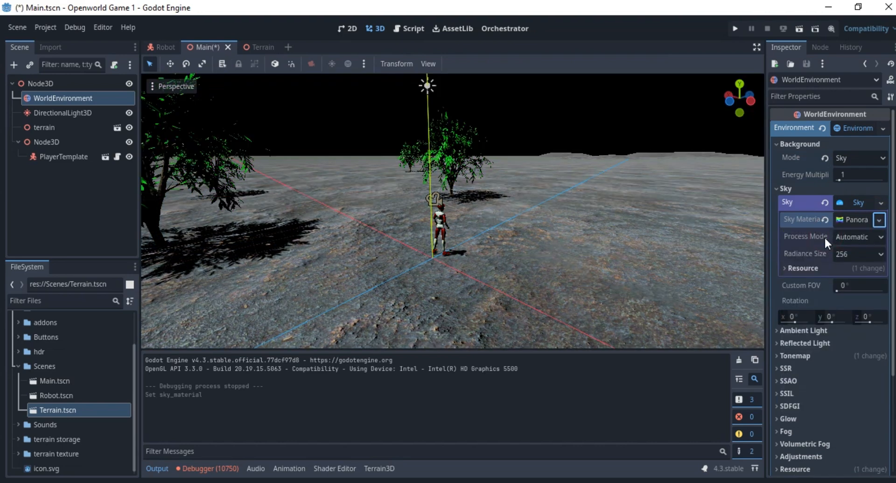
Step: Check the scene around the player and open the panorama sky material's properties for editing
scroll(533, 208, down, 4)
middle_drag(534, 207, 596, 203)
scroll(595, 202, up, 10)
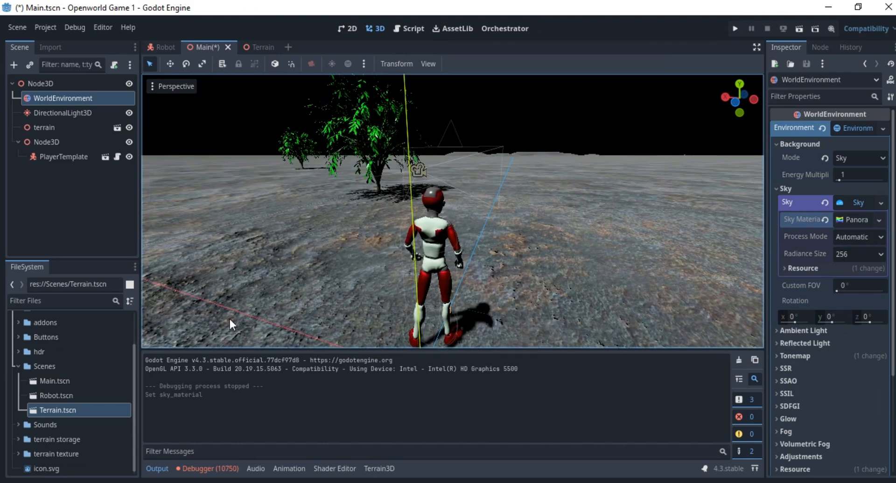
click(858, 219)
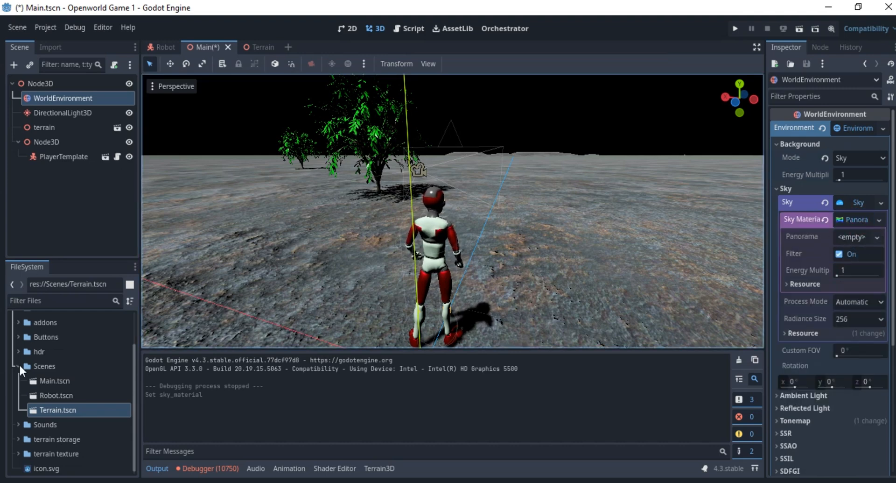
Step: Assign industrial_sunset_puresky_4k.exr from the hdr folder as the sky material's panorama texture
scroll(19, 365, down, 1)
scroll(27, 376, up, 3)
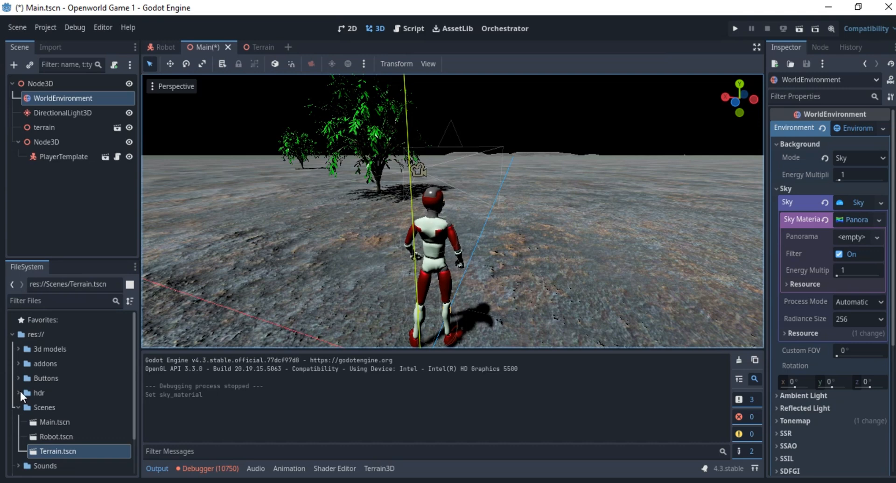
click(17, 391)
scroll(35, 393, down, 3)
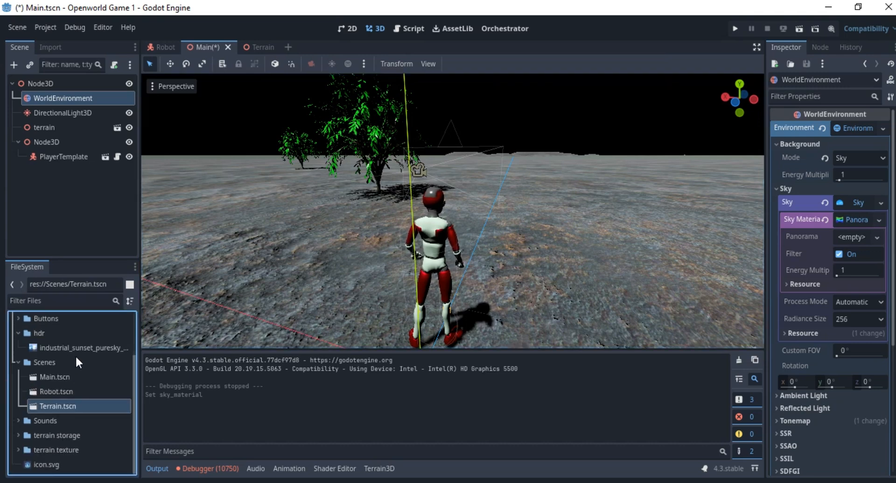
click(77, 347)
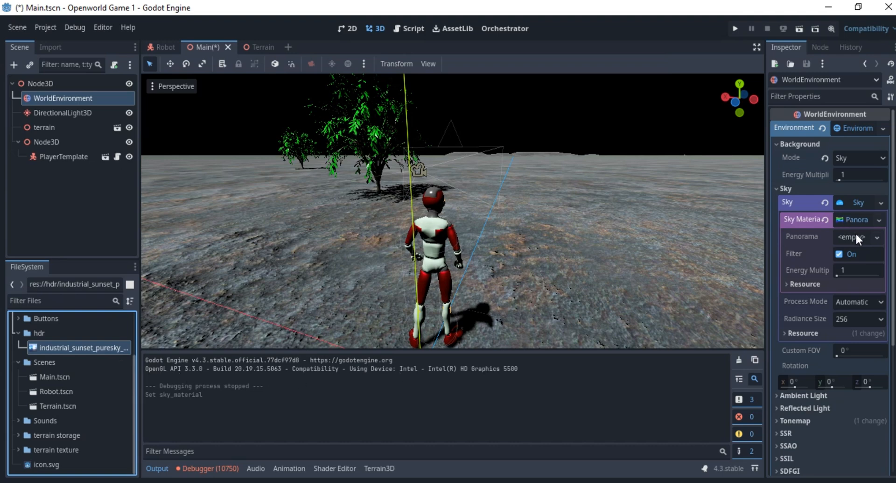
drag(856, 237, 850, 239)
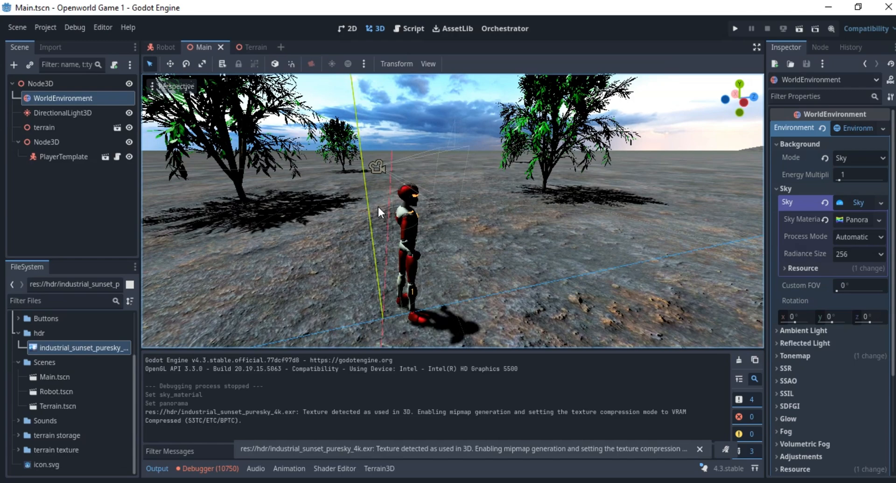
Step: Set the environment's ambient light energy to 1.45 and its sky contribution to 0.03
scroll(378, 211, up, 5)
middle_drag(378, 211, 289, 200)
middle_drag(439, 205, 301, 211)
scroll(422, 214, up, 3)
middle_drag(422, 212, 465, 196)
scroll(465, 196, down, 2)
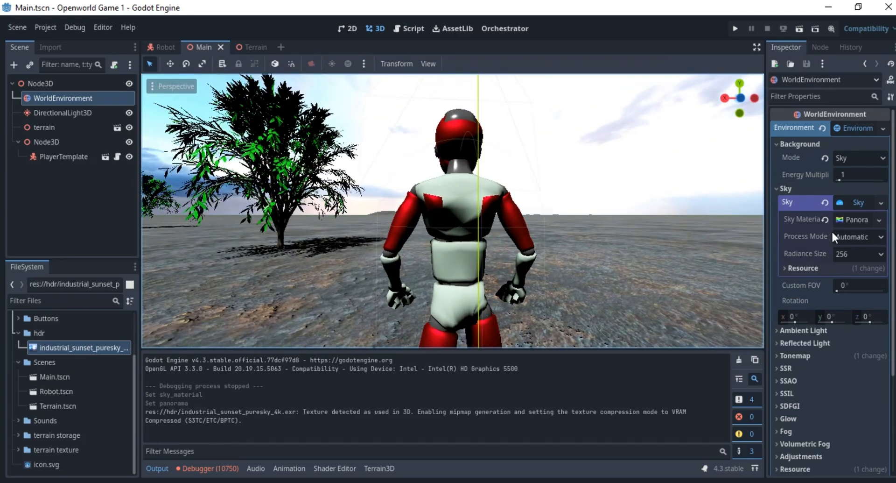
scroll(830, 230, down, 3)
click(788, 240)
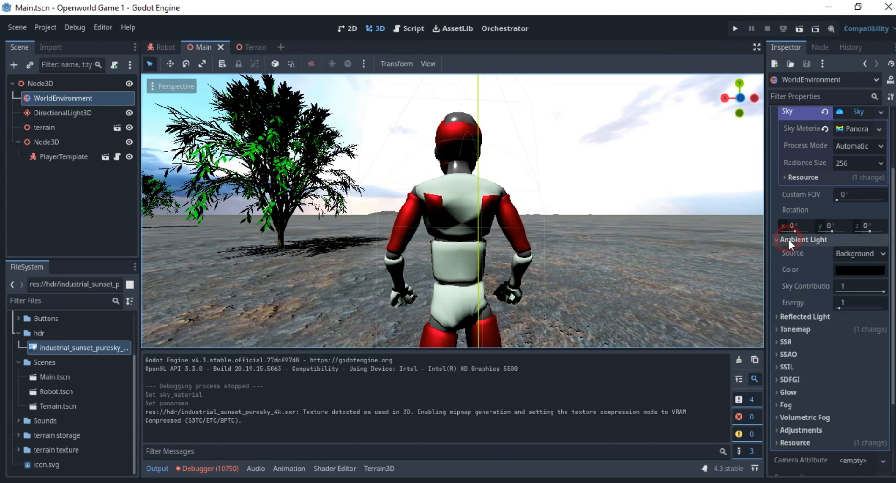
drag(839, 308, 832, 291)
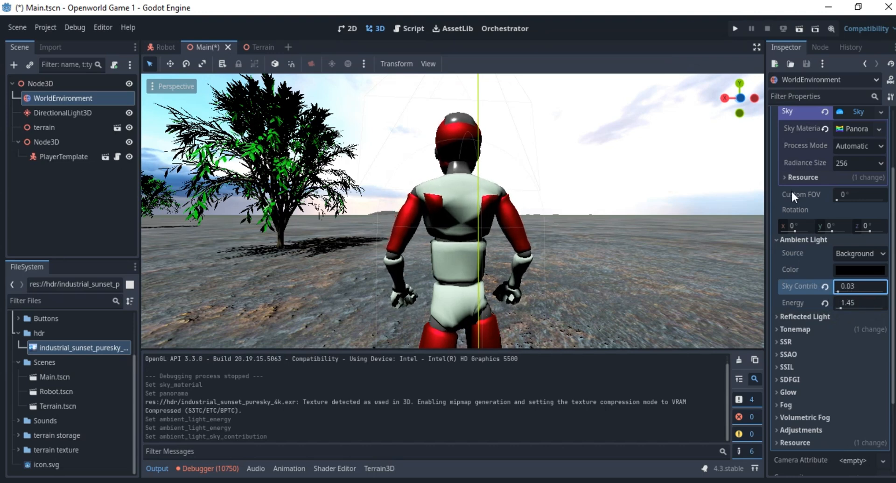
Step: Set the environment's background energy multiplier to 0.1
scroll(793, 196, up, 3)
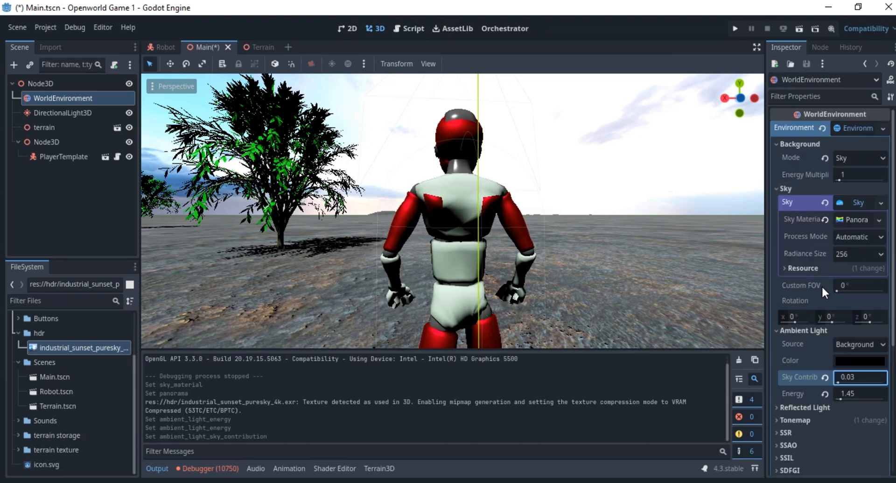
scroll(826, 285, down, 5)
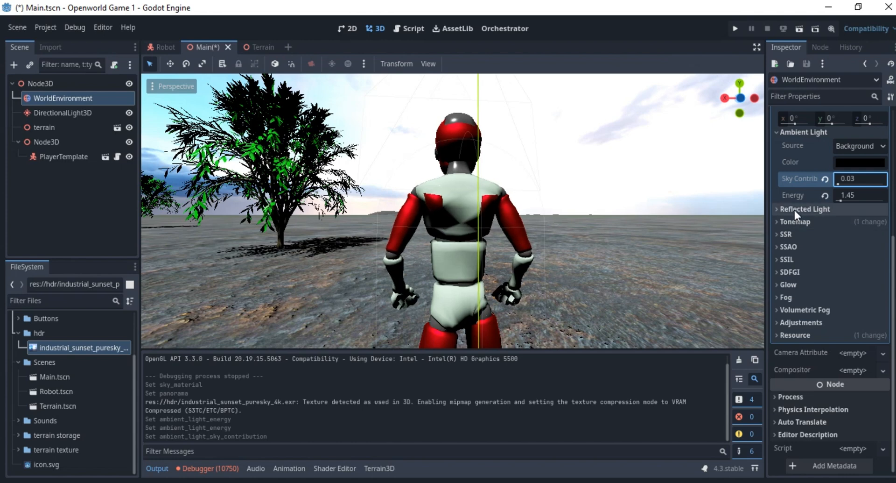
scroll(797, 217, up, 5)
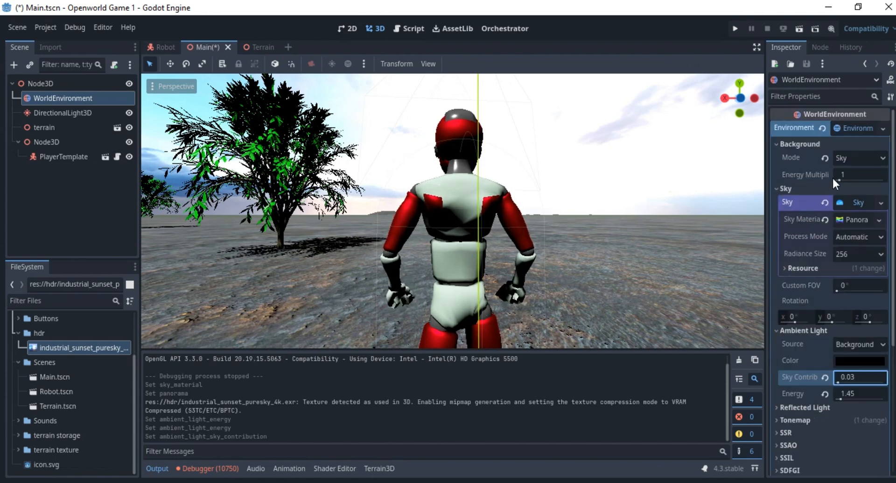
drag(835, 178, 833, 177)
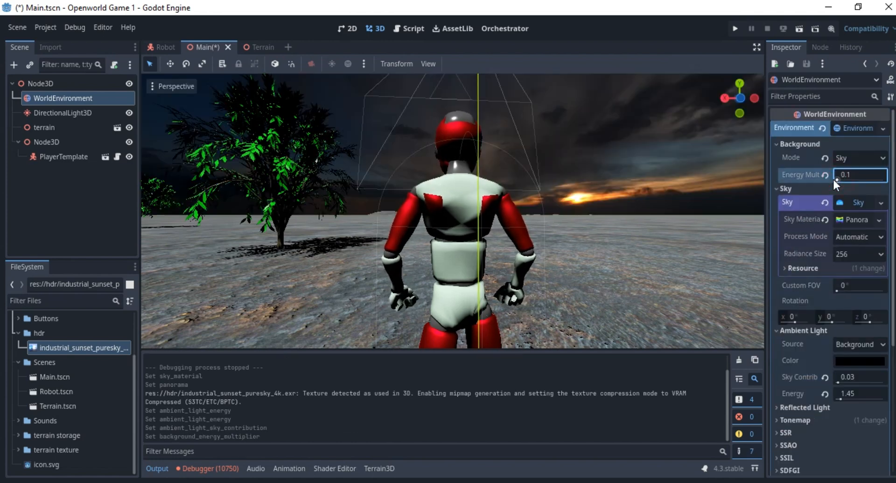
click(858, 175)
click(859, 175)
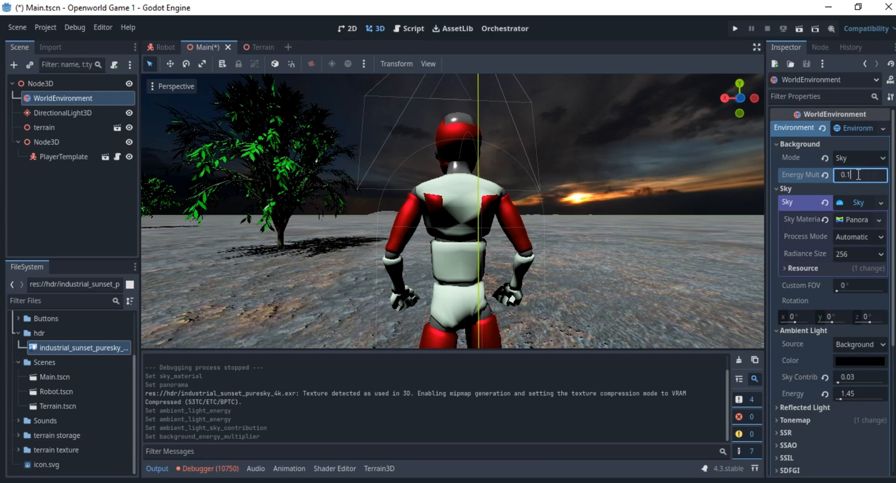
Step: Select the player and examine it against the sunset sky and terrain from several angles and distances
click(525, 207)
scroll(522, 217, down, 8)
middle_drag(474, 219, 635, 239)
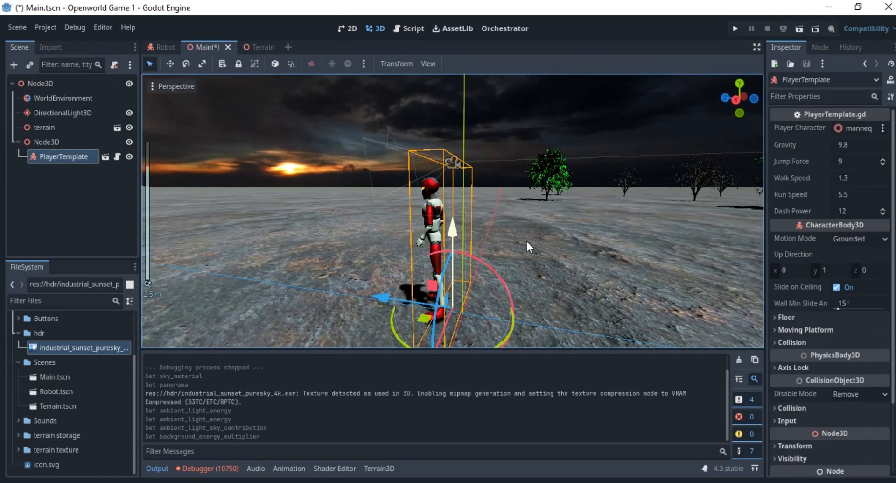
middle_drag(422, 231, 560, 231)
scroll(466, 229, up, 10)
scroll(443, 194, down, 6)
middle_drag(443, 193, 572, 193)
scroll(504, 198, down, 8)
middle_drag(504, 198, 552, 213)
scroll(591, 214, up, 5)
middle_drag(434, 230, 421, 271)
scroll(485, 255, up, 10)
scroll(421, 271, down, 20)
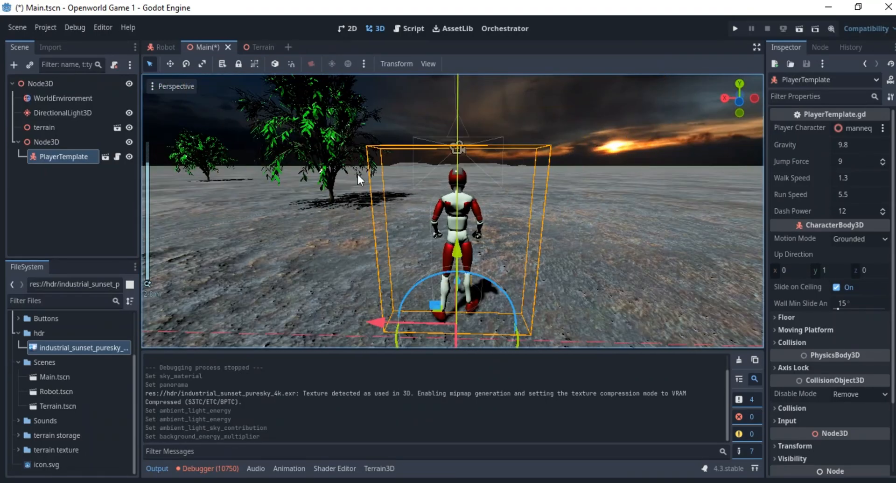
Step: Set the light energy of the DirectionalLight3D node to 0.3
click(40, 114)
scroll(483, 172, down, 10)
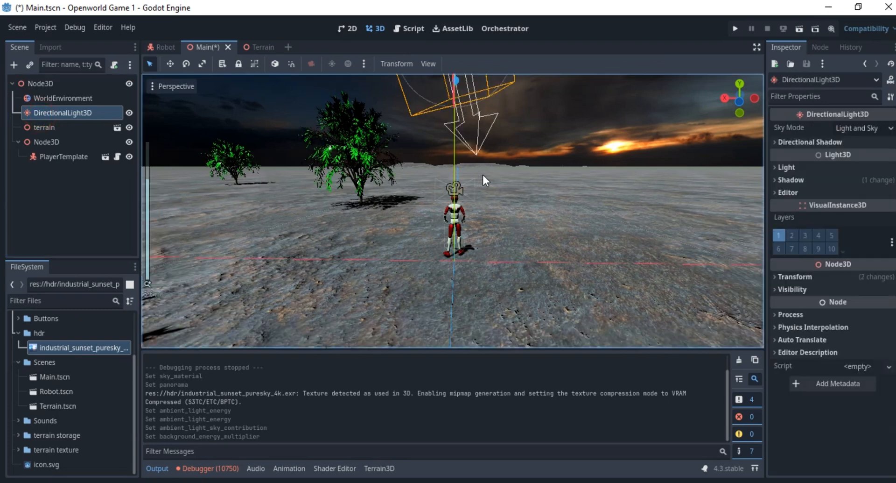
middle_drag(482, 173, 451, 183)
click(778, 167)
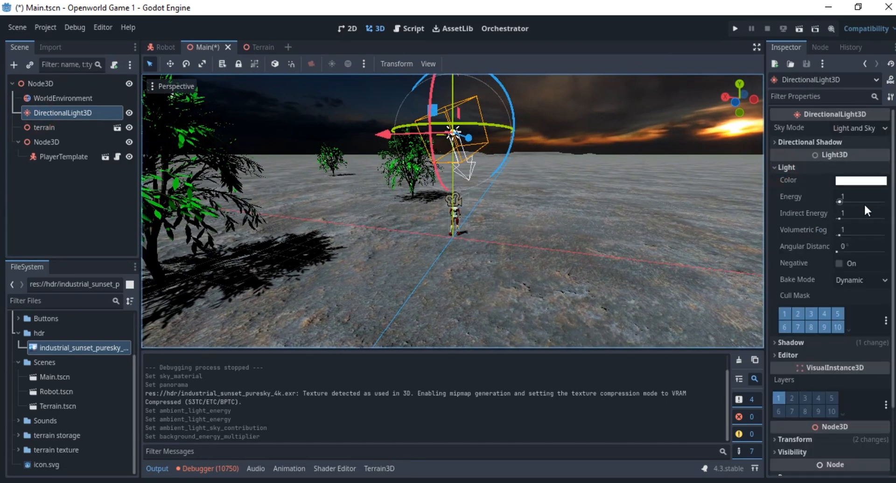
click(853, 190)
key(BackSpace)
text(0)
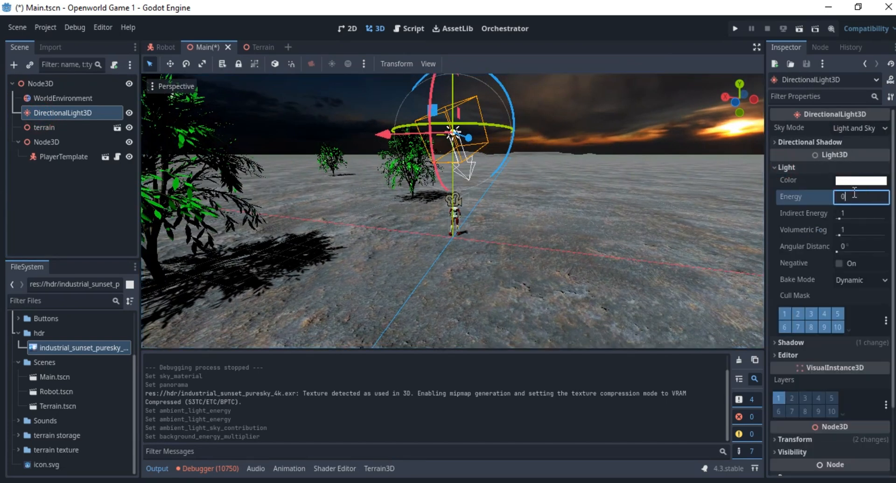
text(.3)
key(Return)
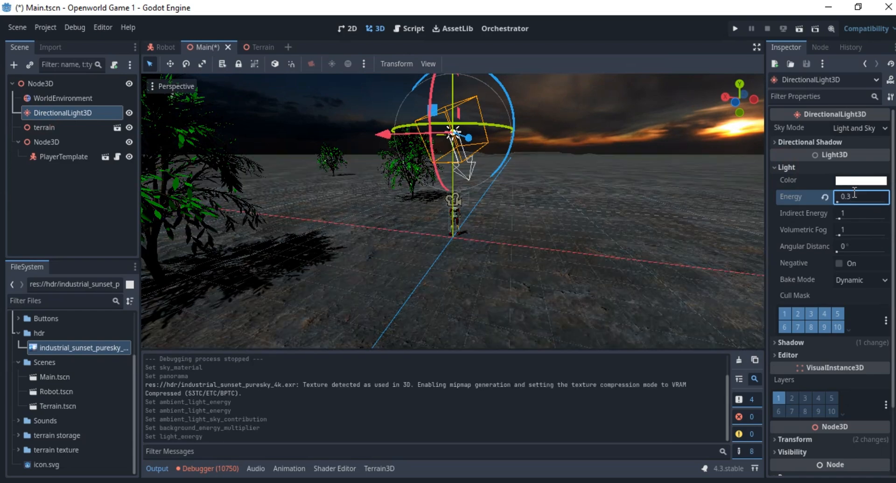
Step: Examine how the directional light falls on the player, trees and terrain from near and far
scroll(506, 198, up, 3)
scroll(431, 201, up, 10)
middle_drag(508, 201, 621, 257)
scroll(431, 200, down, 8)
scroll(536, 205, up, 4)
scroll(524, 213, up, 10)
scroll(412, 208, down, 8)
middle_drag(412, 208, 476, 234)
scroll(511, 236, up, 3)
scroll(511, 235, down, 8)
scroll(448, 117, down, 12)
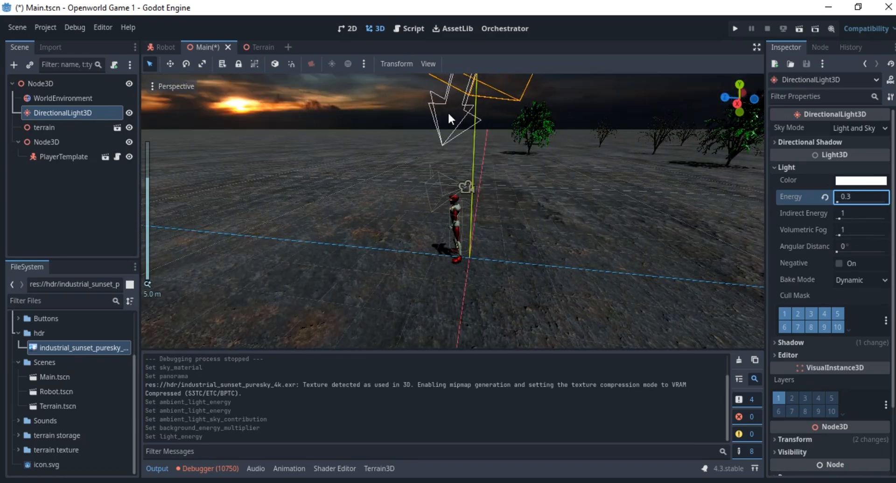
Step: Move the DirectionalLight3D node to a new position above the player
drag(378, 125, 520, 182)
middle_drag(520, 182, 366, 198)
scroll(366, 198, up, 3)
scroll(367, 205, up, 5)
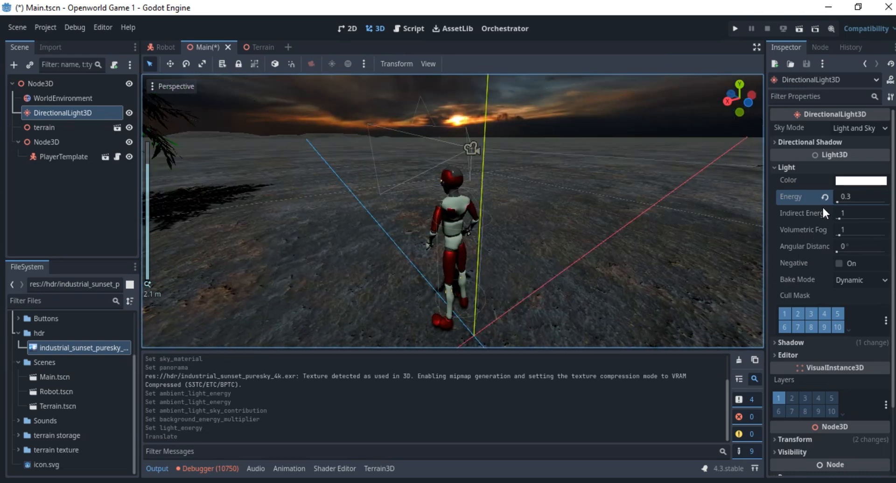
Step: Try a directional light energy of 0.1
click(863, 195)
text(0.1)
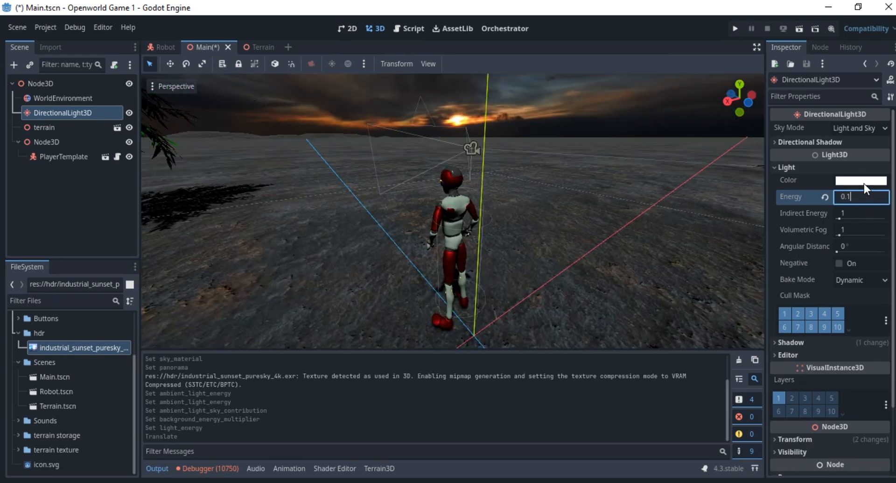
key(Return)
Step: Check the brightness of the player's back, side and front and of the surrounding terrain
middle_drag(549, 223, 458, 217)
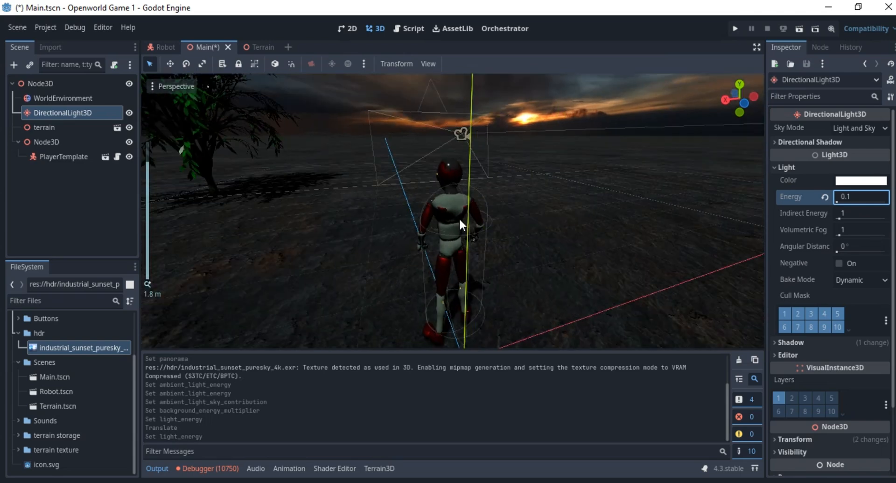
scroll(458, 218, up, 5)
middle_drag(523, 207, 576, 223)
scroll(469, 188, down, 5)
scroll(500, 200, up, 1)
middle_drag(362, 218, 240, 216)
scroll(444, 220, up, 5)
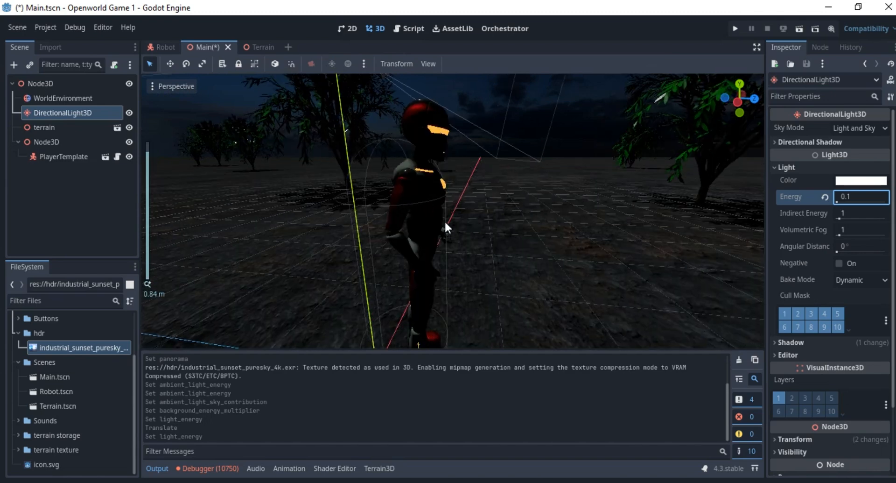
middle_drag(444, 220, 356, 212)
scroll(573, 167, down, 4)
middle_drag(573, 167, 548, 181)
Step: Set the directional light's energy to 0.3 and check the lighting on the front of the player
click(855, 197)
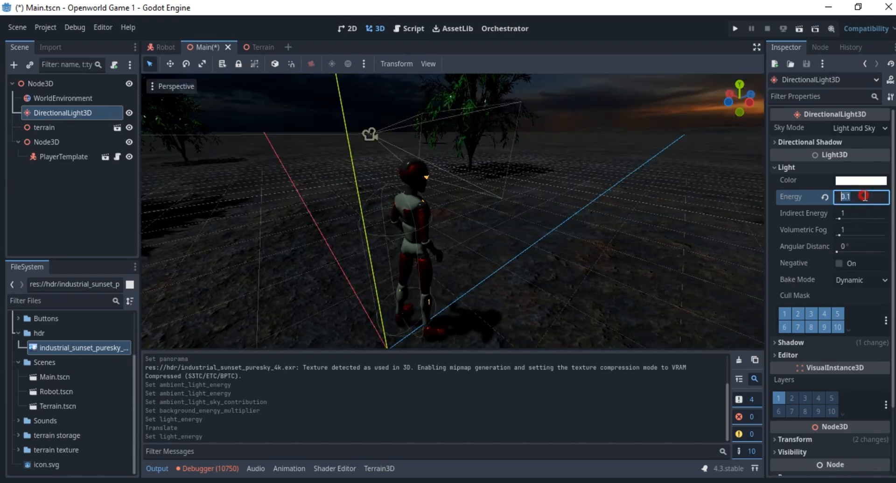
key(BackSpace)
text(3)
key(Return)
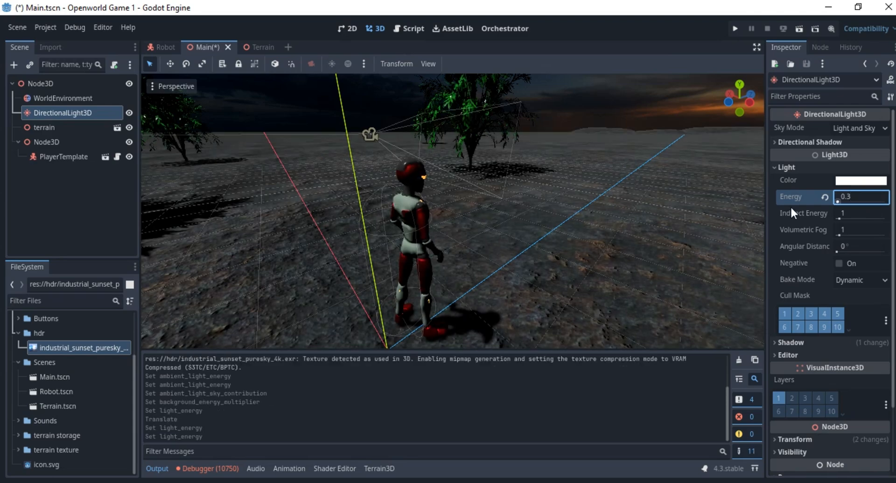
scroll(536, 181, down, 3)
middle_drag(536, 181, 597, 178)
middle_drag(544, 205, 342, 215)
scroll(362, 194, up, 8)
scroll(343, 215, up, 4)
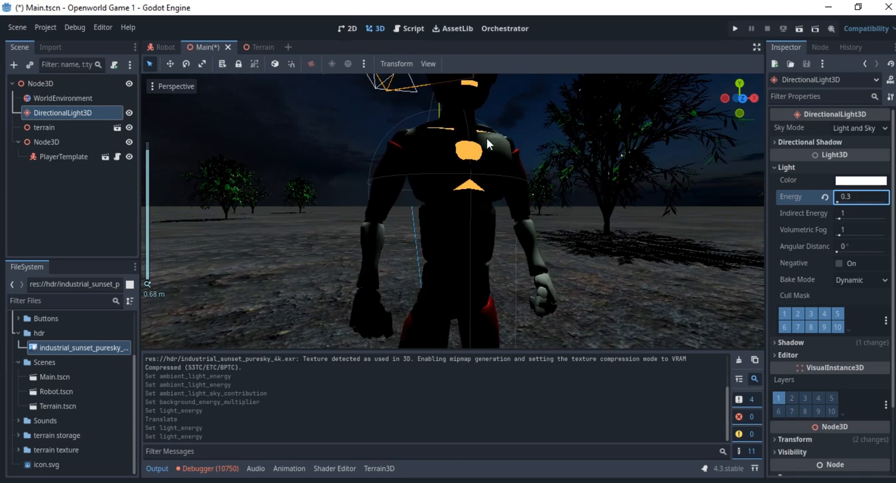
middle_drag(487, 177, 502, 184)
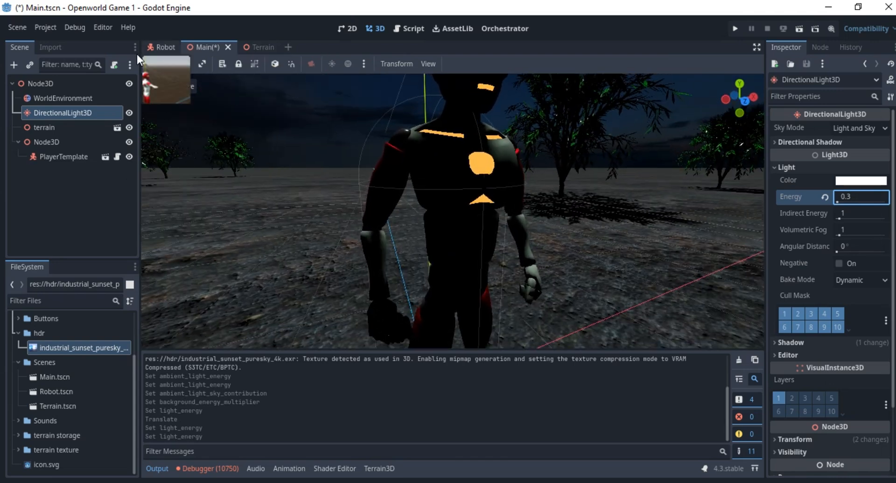
Step: Open the player's Robot scene from the Main scene and view the robot model up close
click(70, 155)
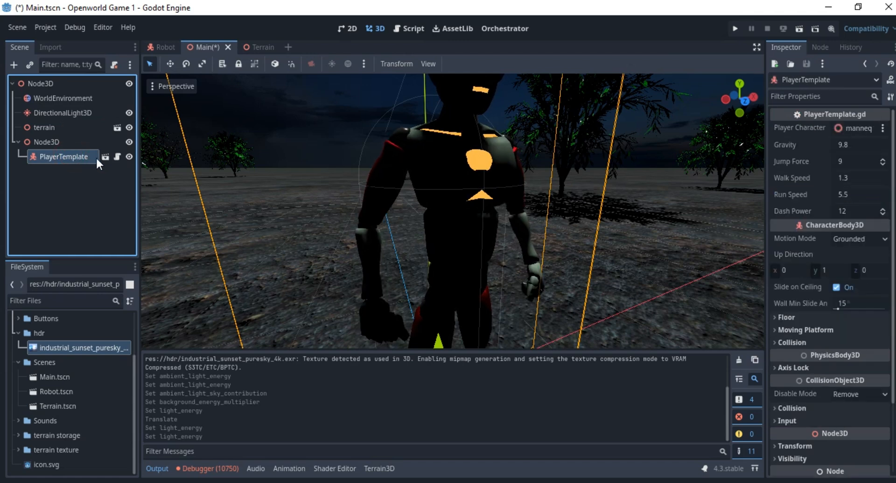
scroll(426, 192, up, 4)
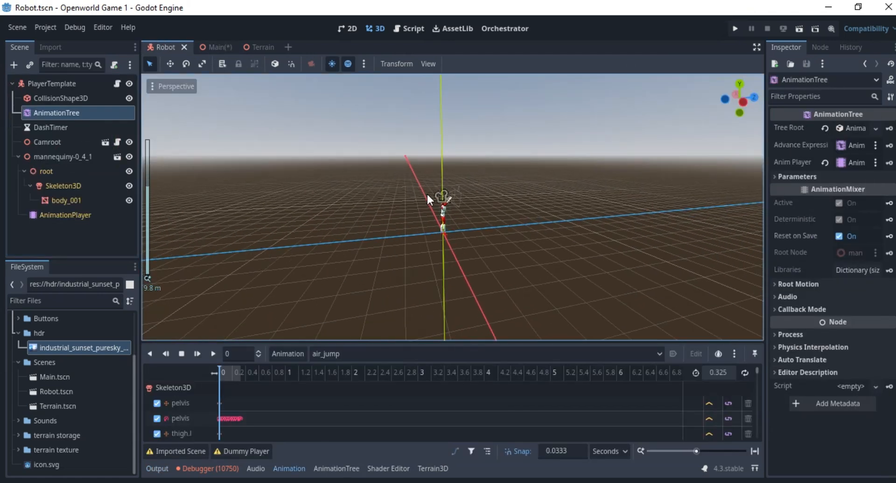
middle_drag(426, 192, 310, 161)
scroll(455, 191, up, 5)
scroll(350, 166, up, 10)
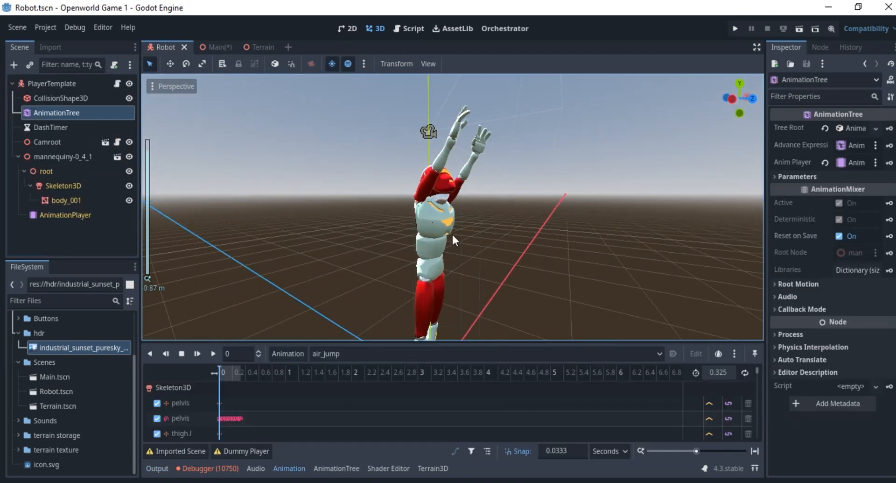
scroll(453, 220, up, 12)
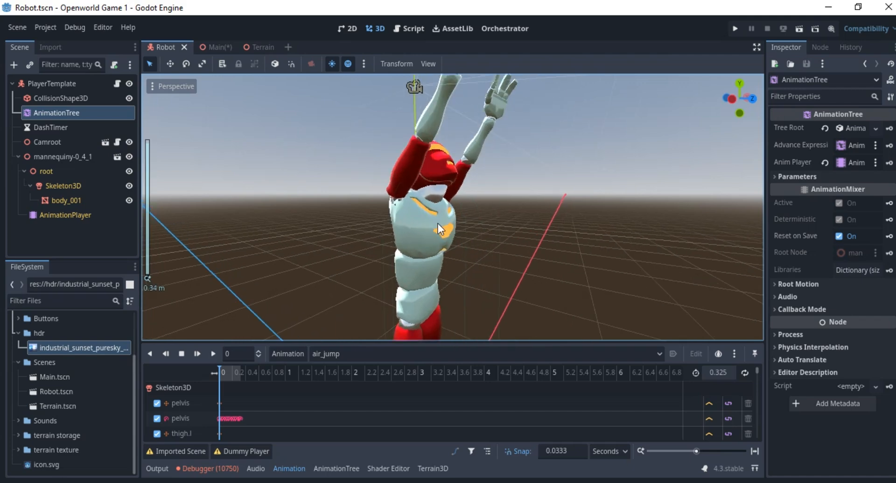
middle_drag(438, 223, 338, 216)
click(117, 156)
click(197, 48)
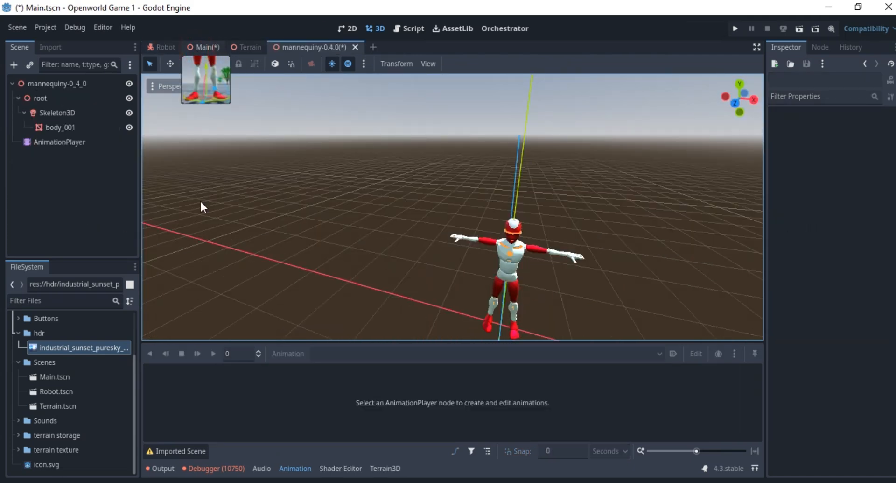
click(163, 48)
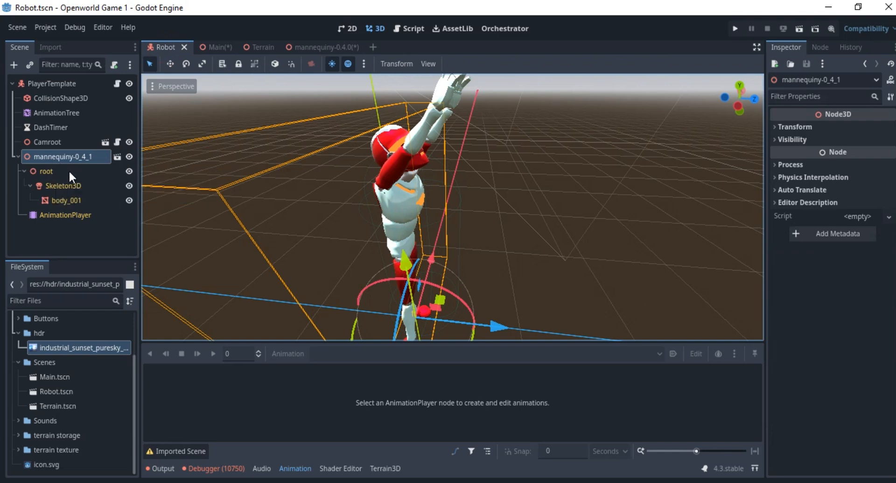
Step: Add a SpotLight3D as a child of the robot's Skeleton3D node
click(53, 171)
click(54, 192)
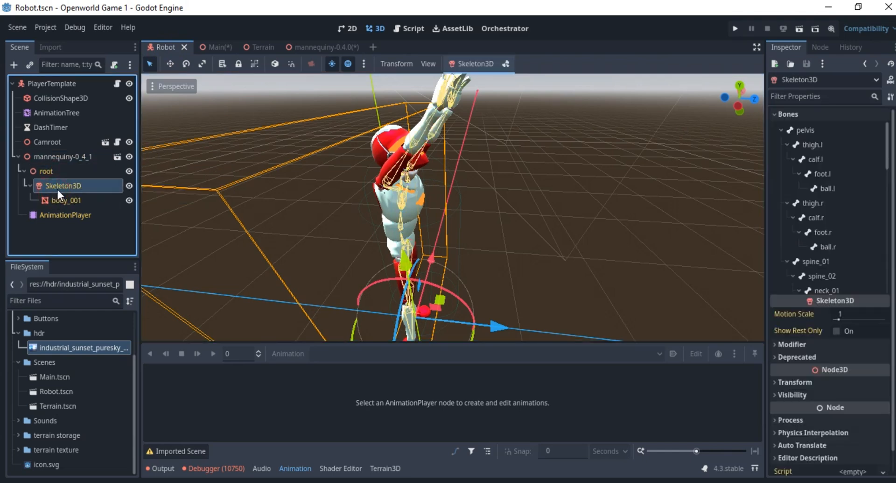
right_click(61, 186)
click(97, 198)
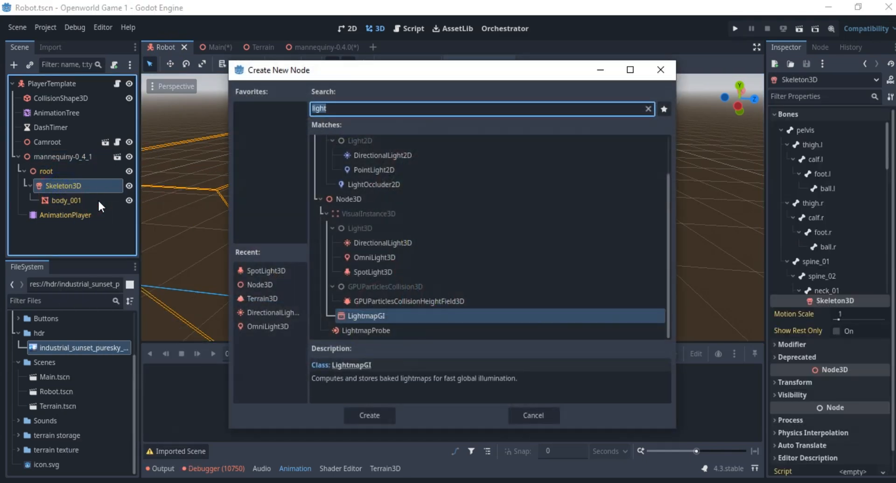
click(393, 271)
double_click(393, 271)
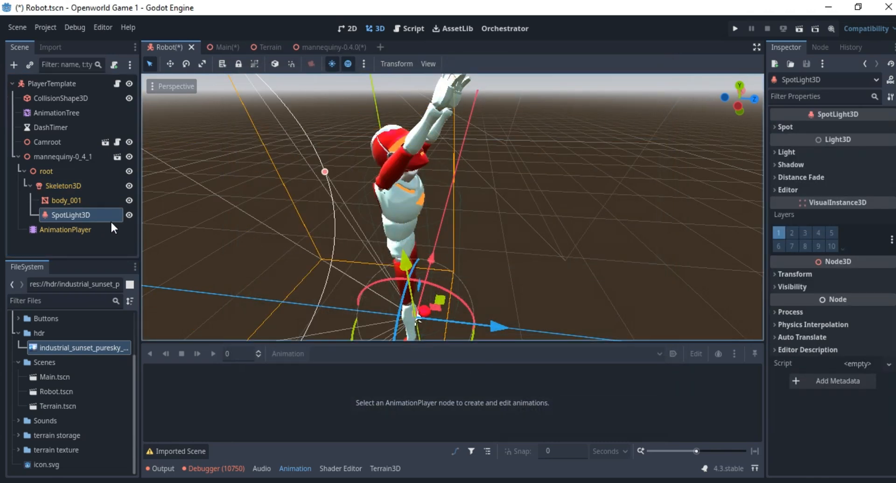
Step: Set the spotlight's X rotation to 180 degrees so it points ahead of the robot
scroll(472, 232, down, 5)
middle_drag(472, 233, 474, 217)
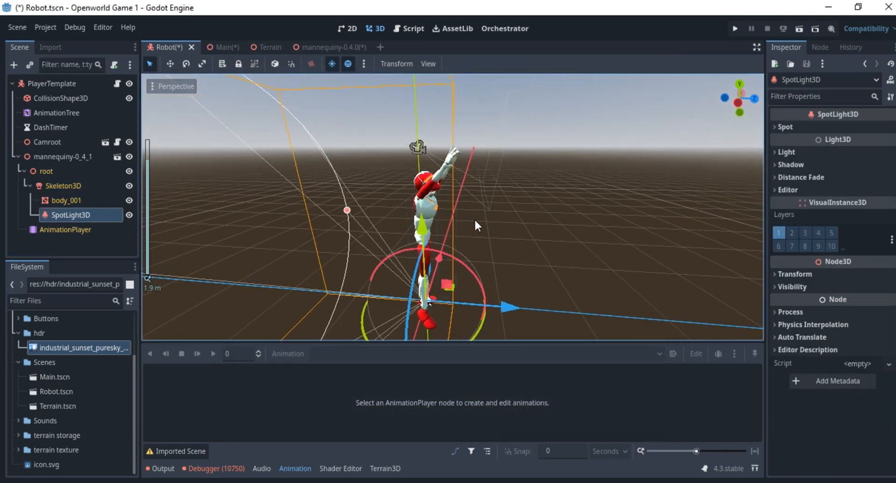
click(787, 275)
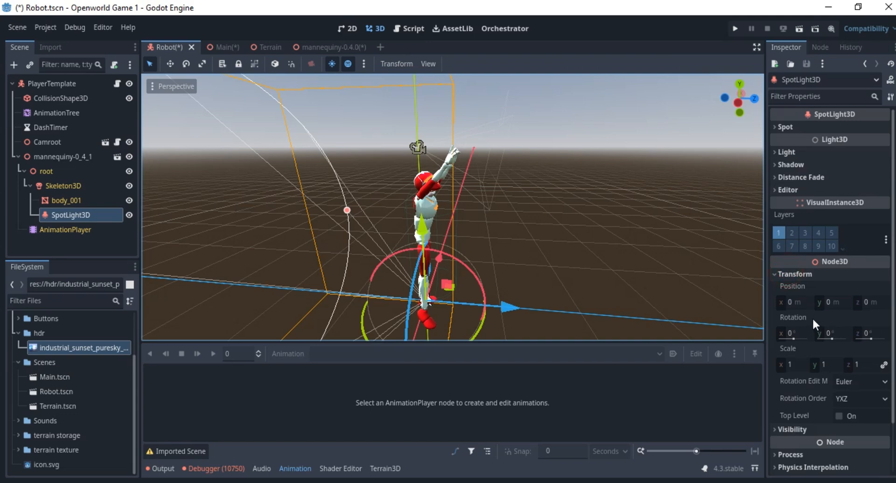
click(788, 333)
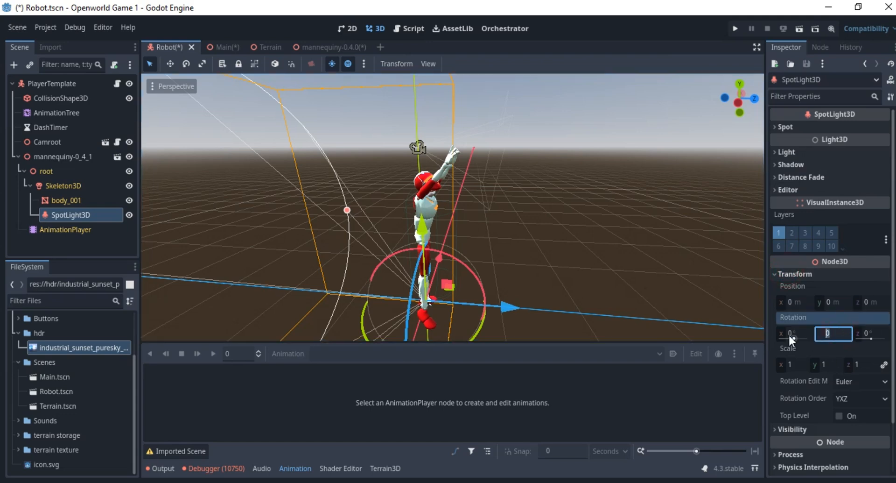
text(180)
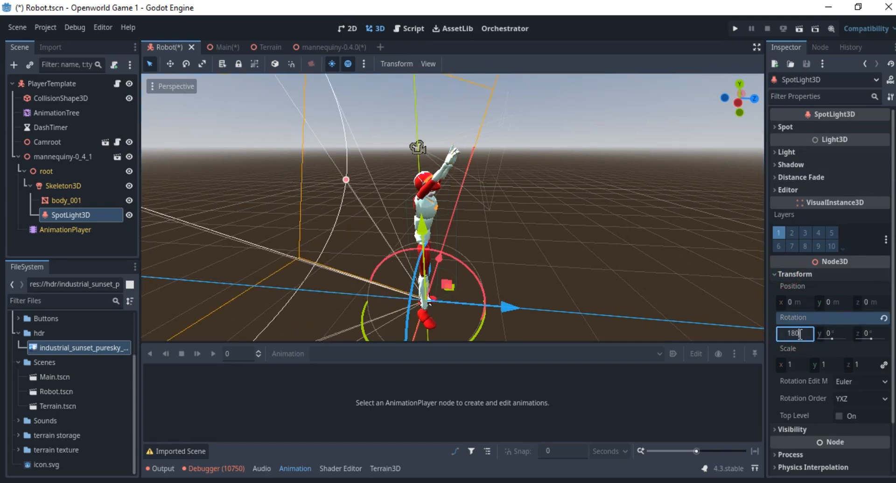
key(Return)
Step: Move the spotlight to the robot's chest, about 1.34 m up in Y and about 0.23 m forward in Z
scroll(632, 192, down, 2)
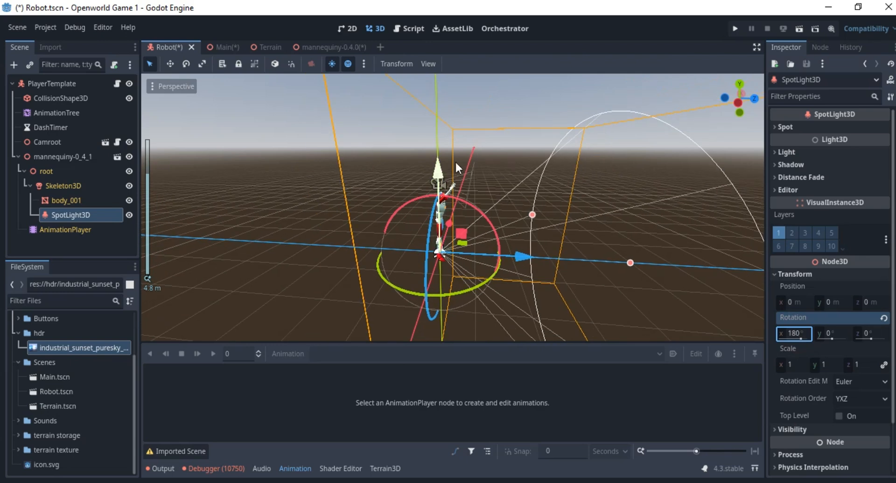
drag(440, 167, 435, 105)
scroll(562, 189, up, 4)
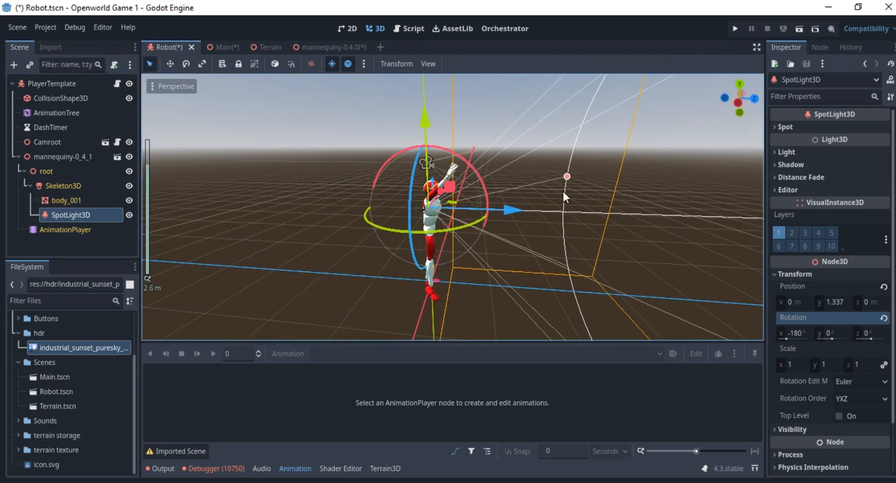
drag(514, 208, 525, 210)
scroll(522, 212, up, 5)
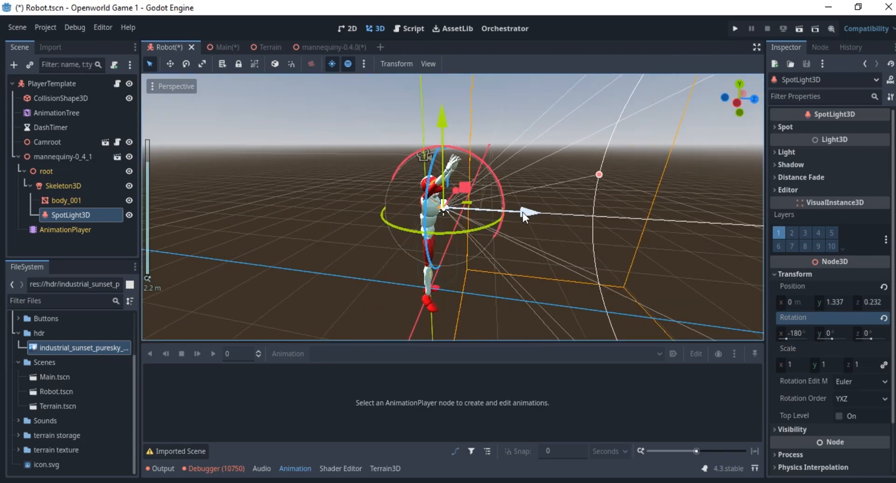
middle_drag(523, 212, 639, 203)
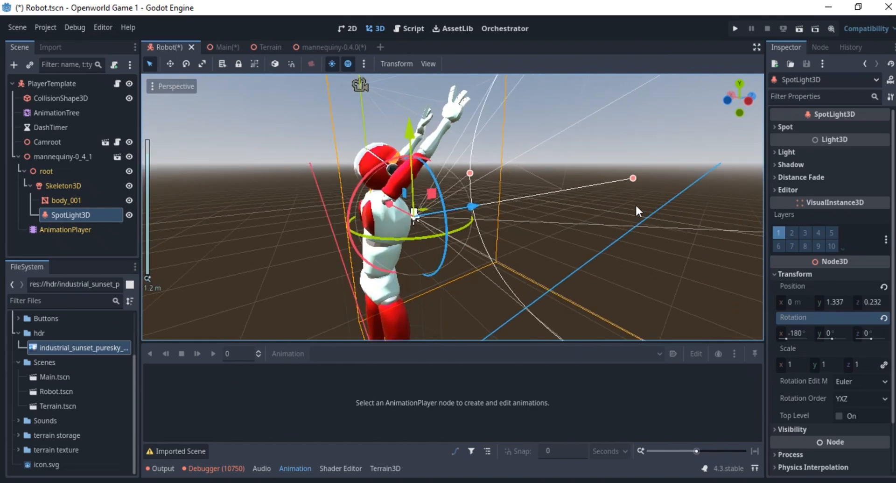
Step: Save the Robot scene and return to the Main scene to view the player's spotlight on the terrain
scroll(519, 210, down, 5)
key(ctrl+s)
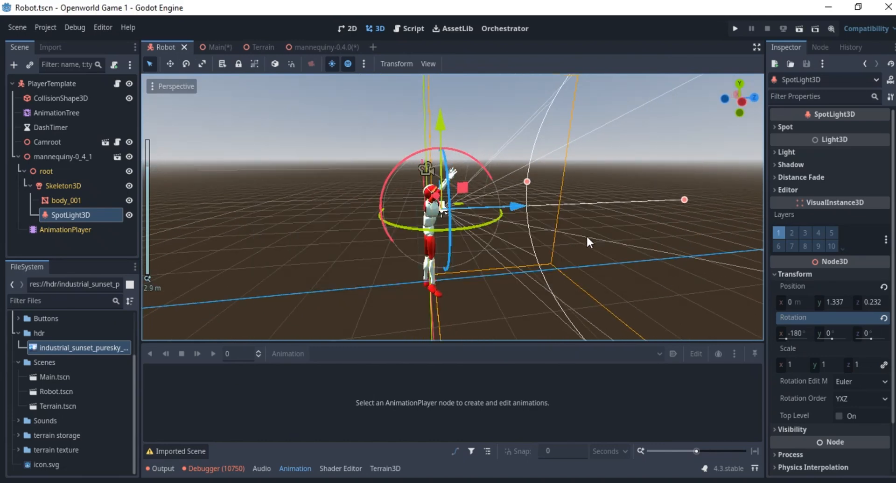
click(220, 47)
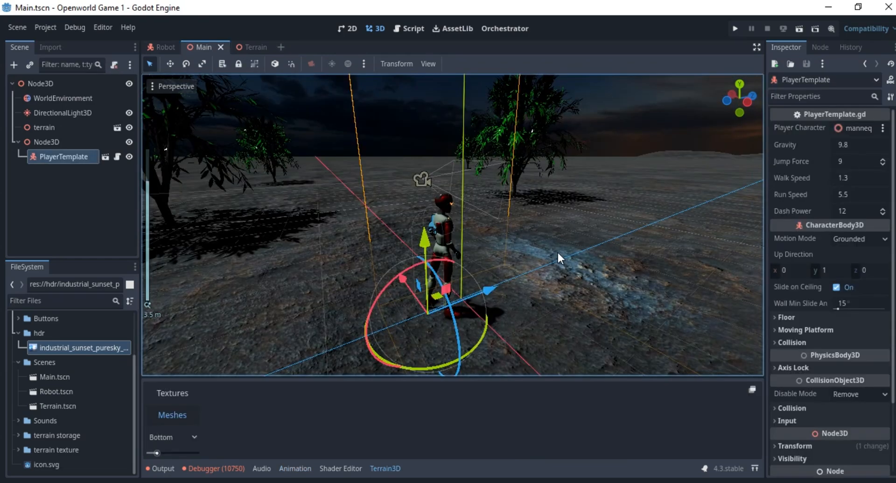
Step: In the Robot scene, raise the light energy of the mannequin's SpotLight3D to about 7.486
middle_drag(558, 252, 527, 279)
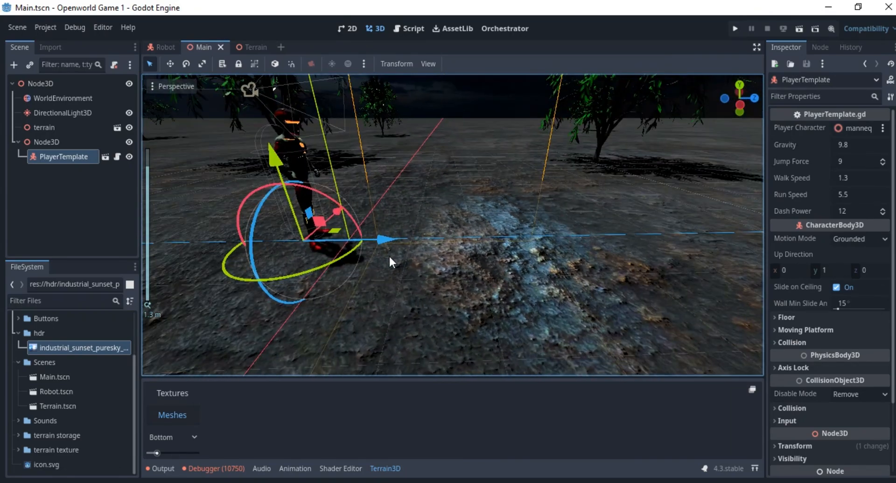
middle_drag(390, 257, 300, 245)
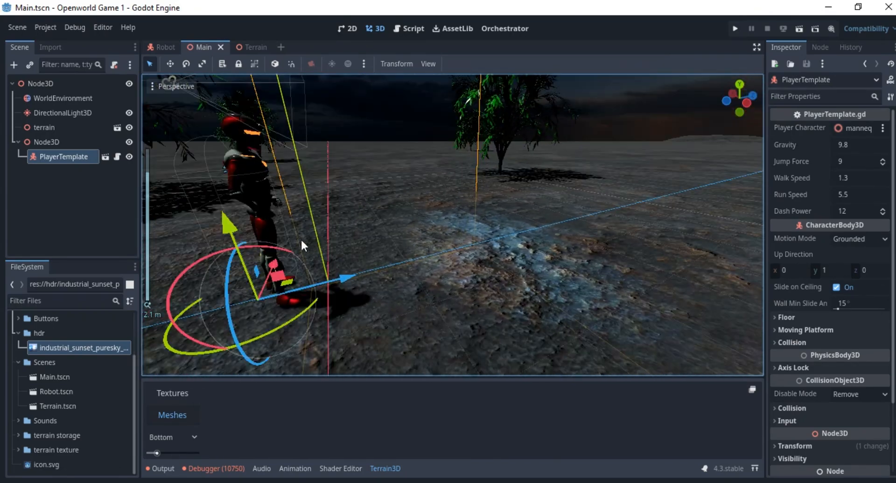
click(163, 47)
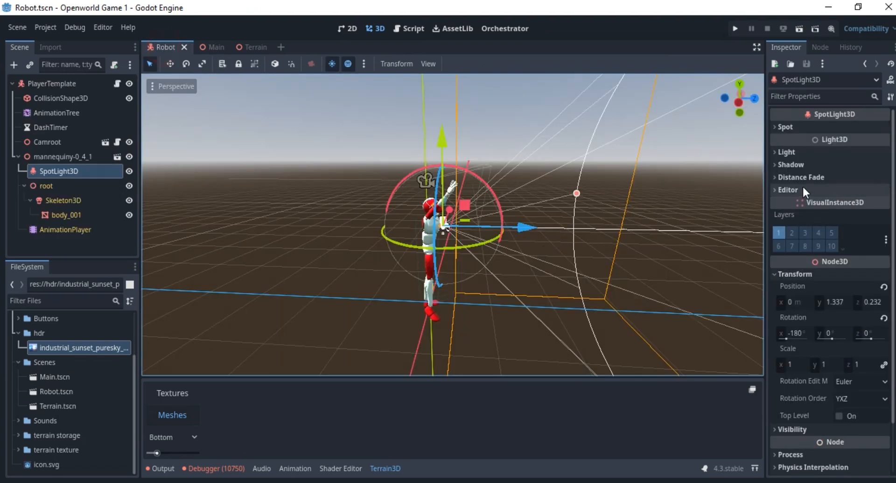
click(797, 150)
drag(840, 186, 850, 183)
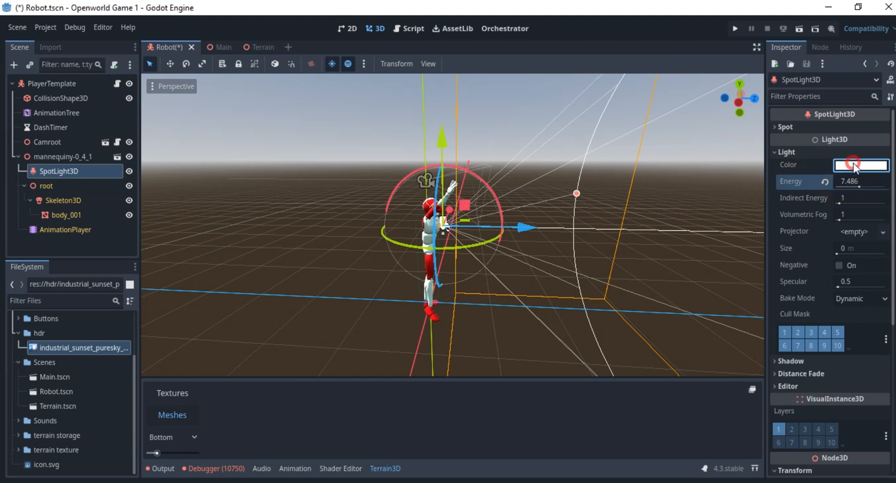
Step: Set the spotlight's colour to light blue and save the Robot scene
click(855, 164)
click(823, 203)
drag(824, 205, 797, 211)
click(472, 148)
key(ctrl+s)
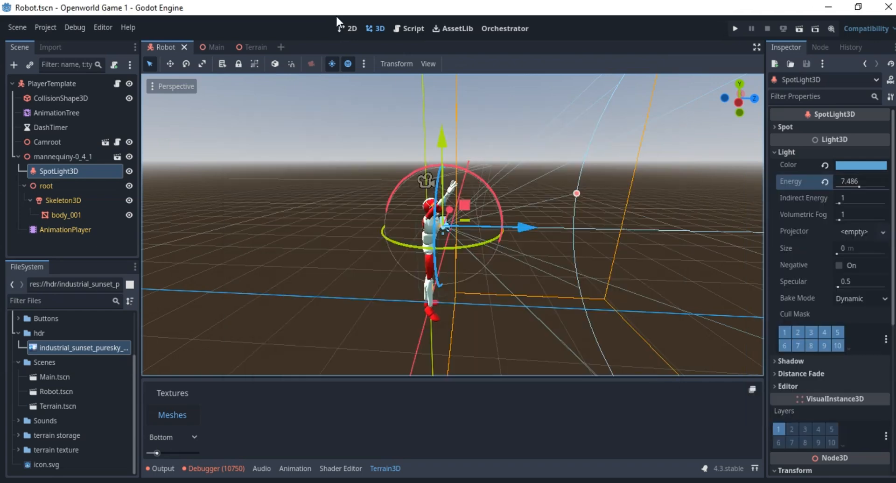
Step: Examine in the Main scene how the blue spotlight illuminates the terrain in front of the player
click(214, 46)
click(465, 367)
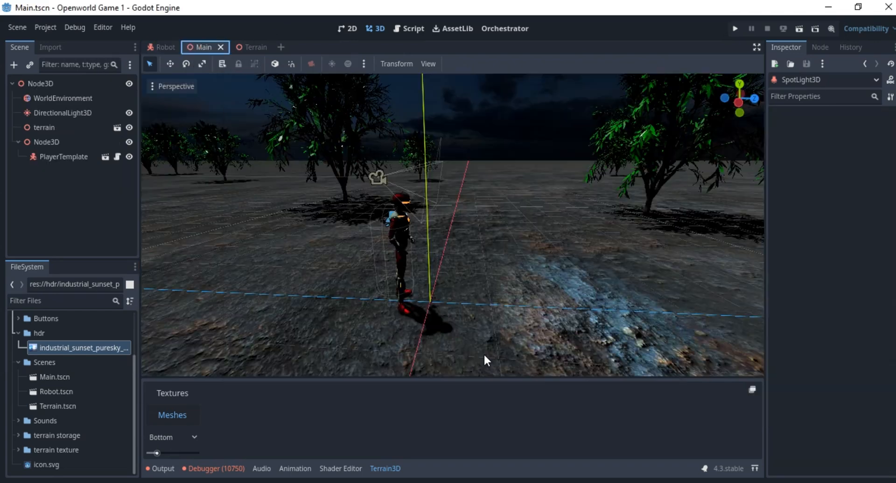
click(404, 261)
middle_drag(406, 261, 328, 217)
scroll(499, 269, down, 6)
scroll(346, 199, up, 10)
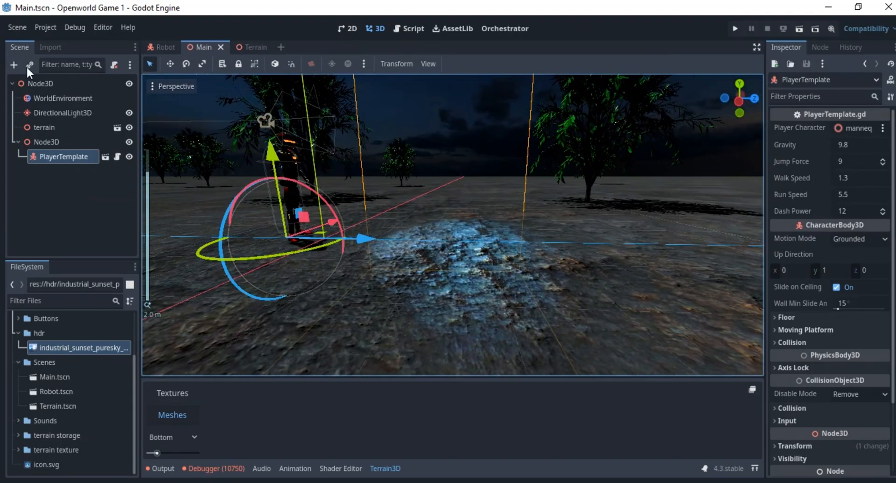
mouse_move(162, 43)
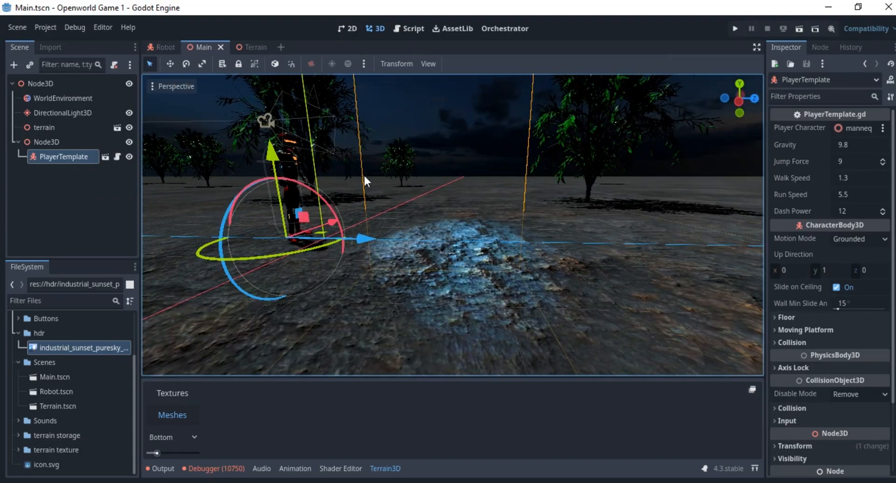
middle_drag(363, 173, 420, 193)
scroll(420, 193, up, 2)
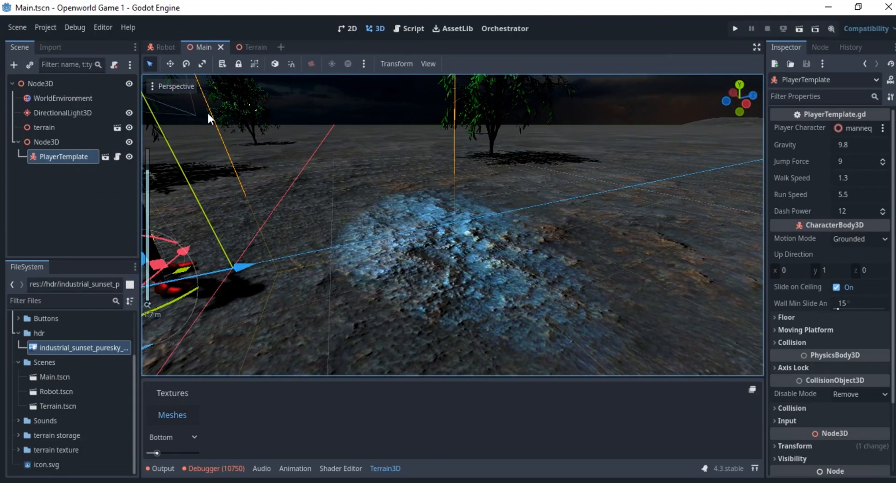
Step: In the Robot scene, move the spotlight slightly forward from the mannequin's chest to a Z position of about 0.284 m
click(159, 48)
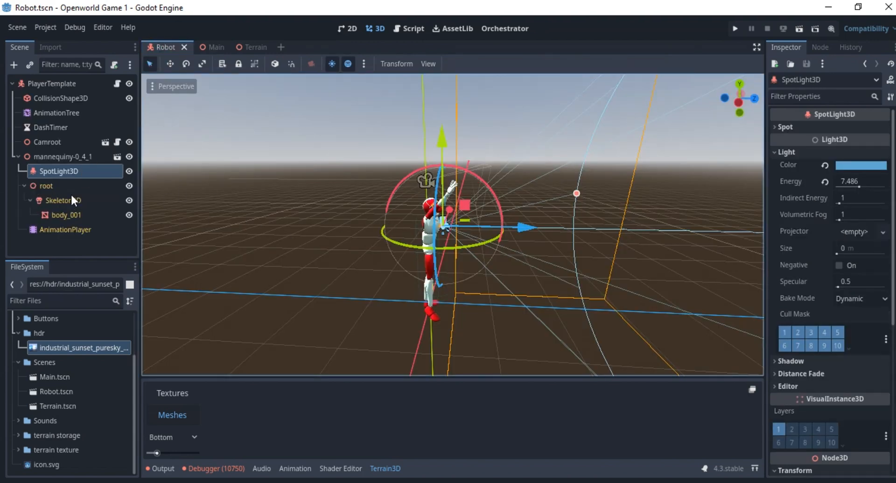
middle_drag(442, 229, 531, 209)
scroll(445, 224, up, 6)
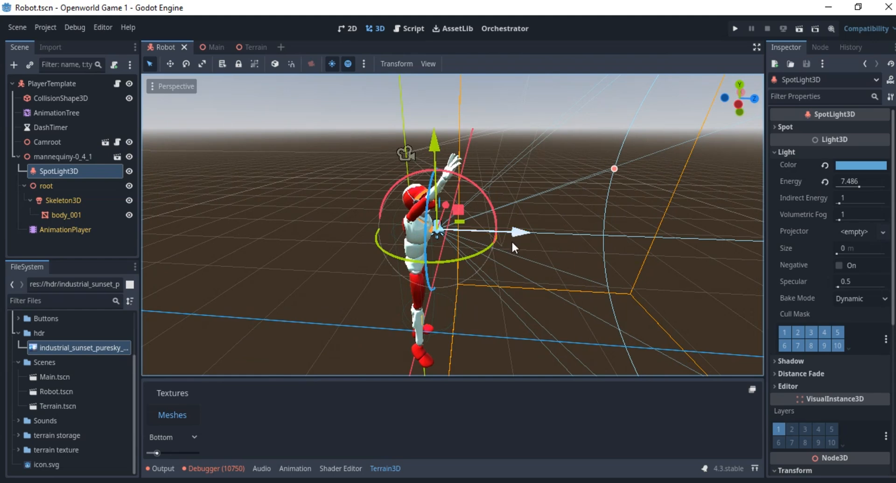
drag(514, 237, 525, 237)
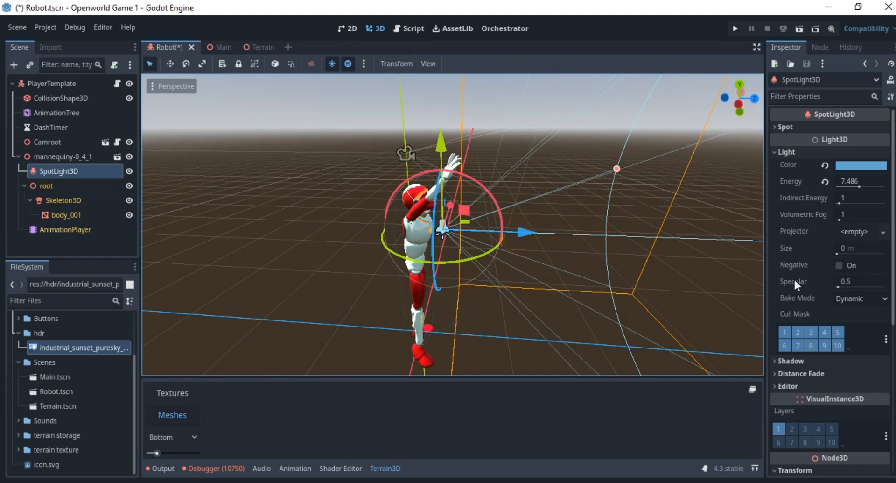
Step: Enable shadow casting for the spotlight
scroll(823, 305, down, 4)
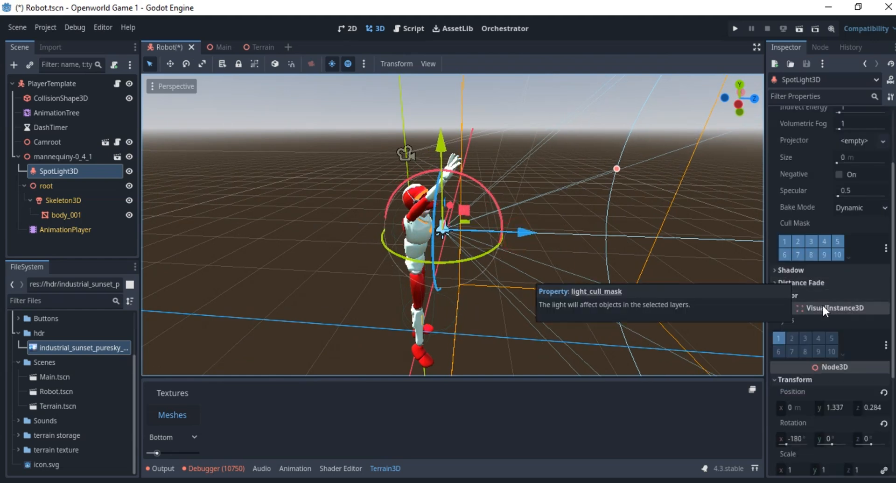
click(807, 271)
click(840, 283)
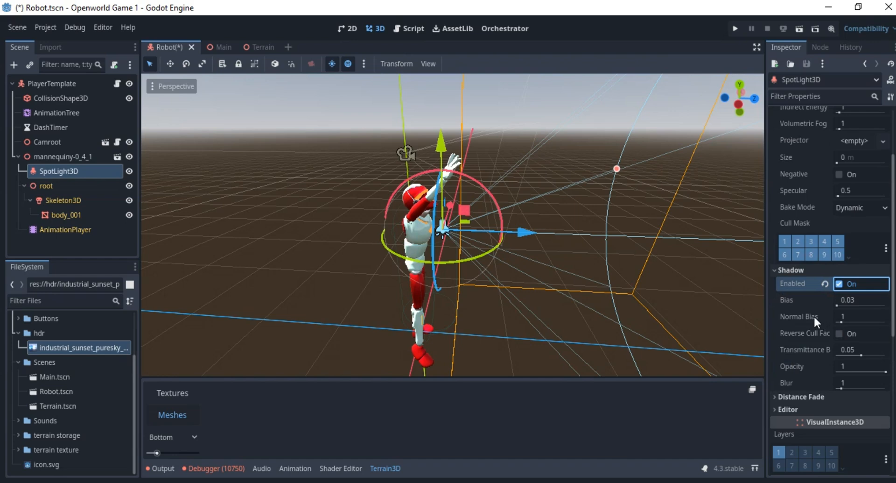
Step: Raise the spotlight's light energy to about 10.945 and save the Robot scene
scroll(826, 347, up, 4)
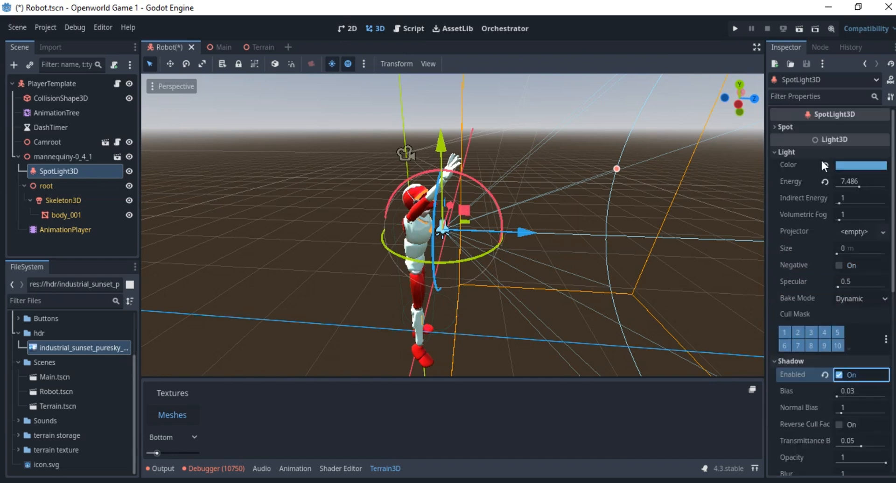
drag(858, 186, 865, 186)
key(ctrl+s)
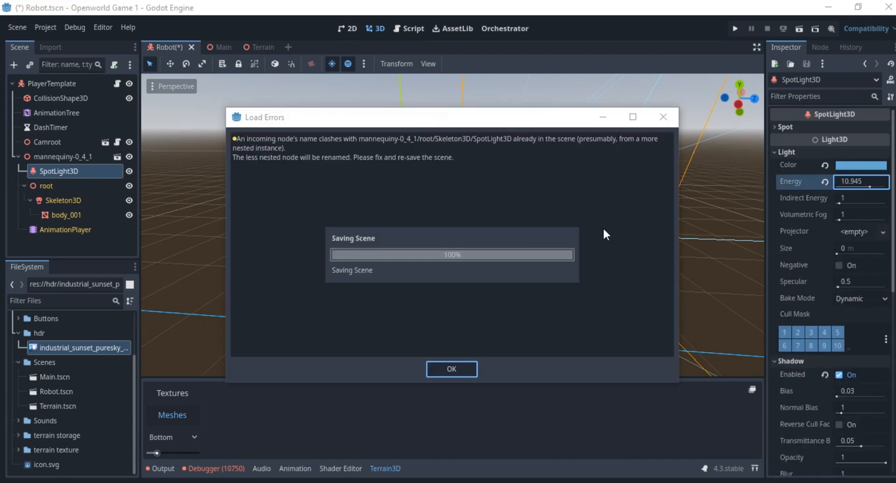
Step: Run the Main scene and walk the player across the terrain to check the spotlight in game
click(211, 46)
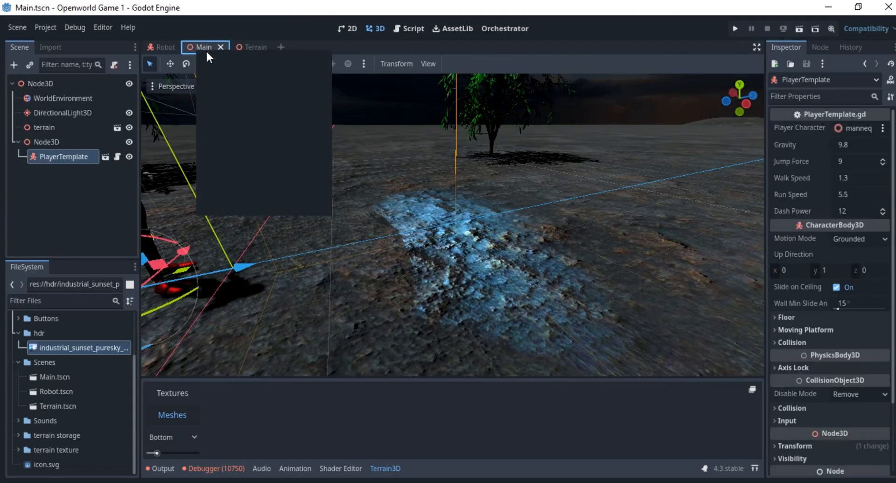
right_click(197, 42)
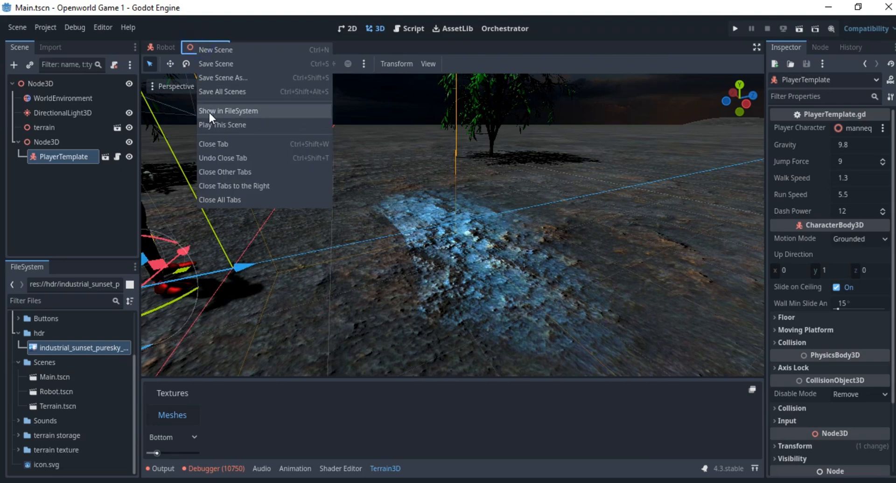
click(209, 111)
key(a)
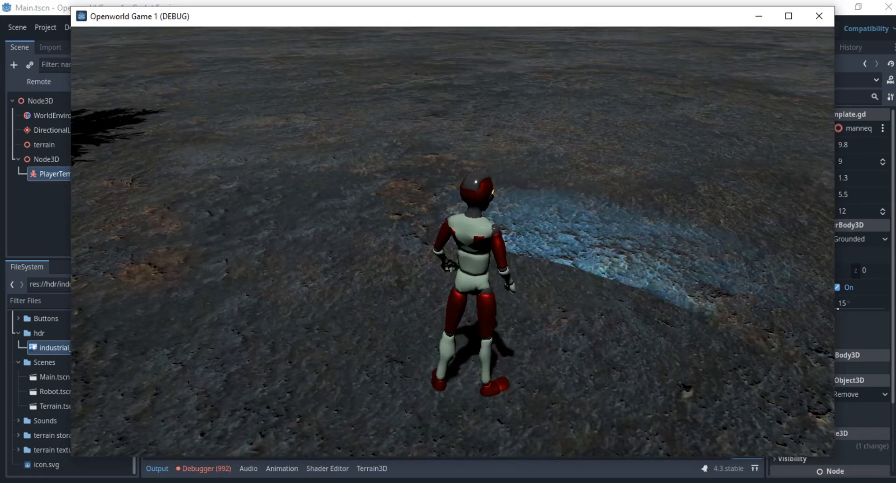
key(w)
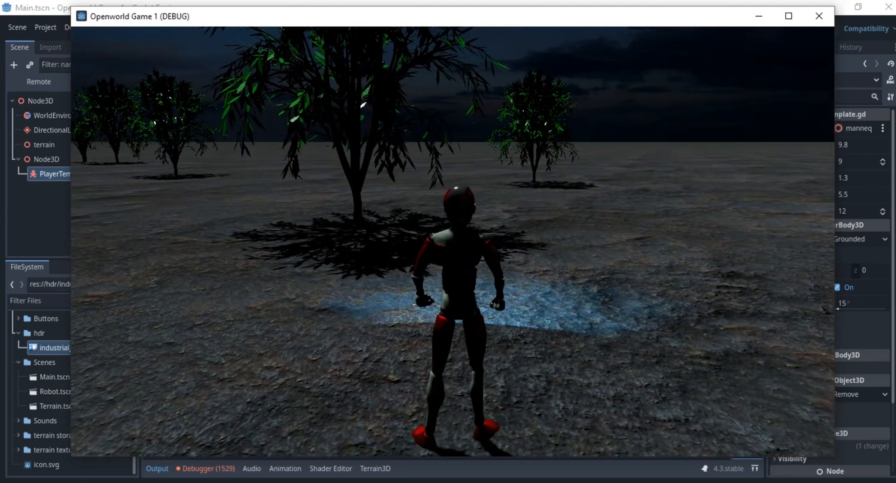
key(w)
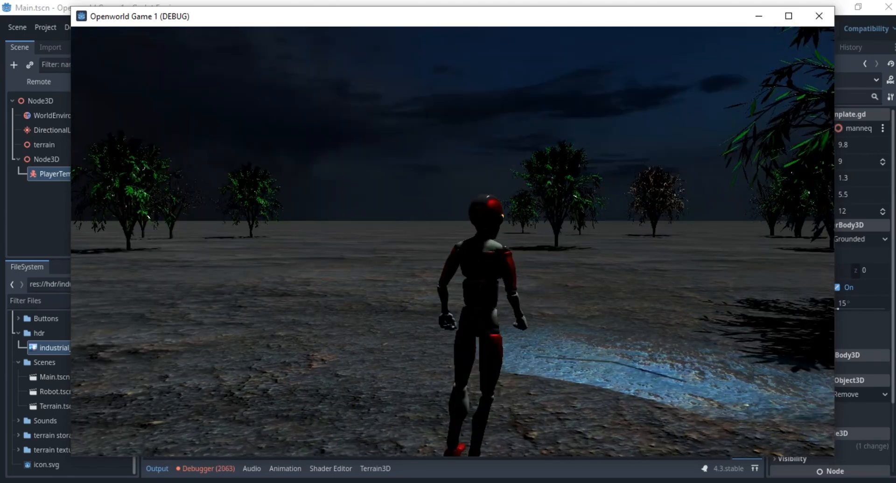
key(w)
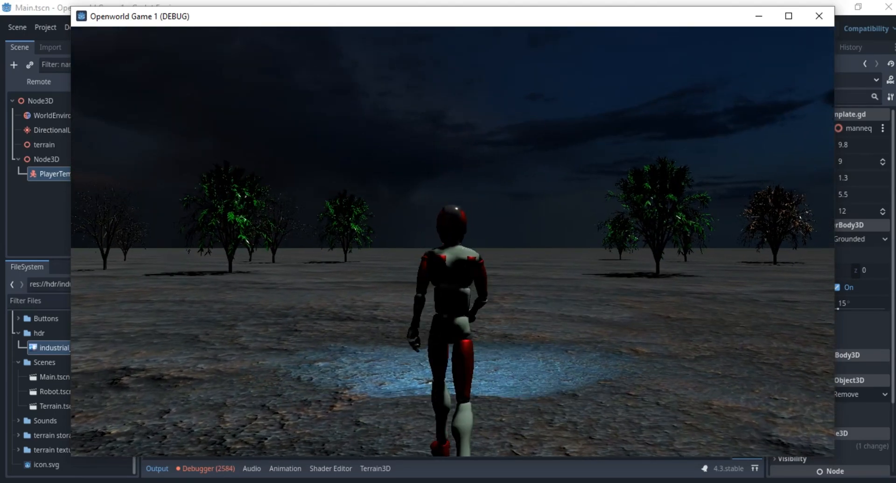
Step: Test switching the player's flashlight on and off repeatedly while walking, and stop the running game
key(f)
key(f)
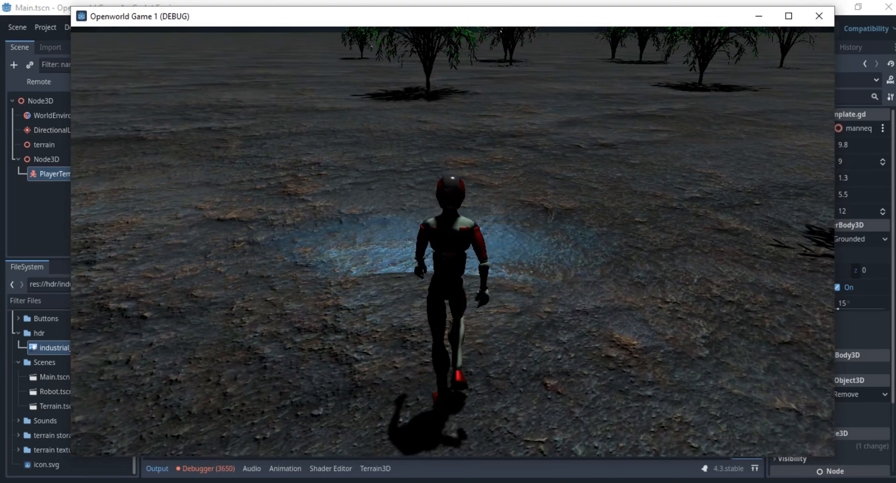
key(f)
key(f)
key(f)
key(f)
key(f)
key(f)
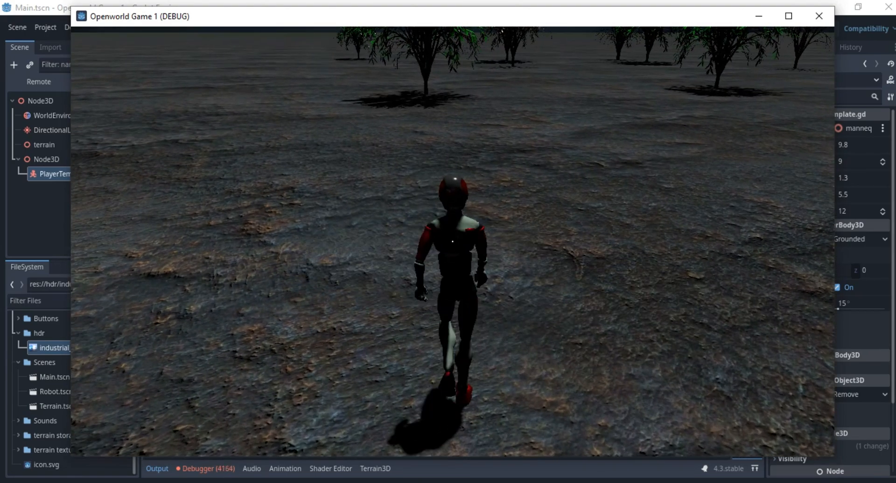
key(a)
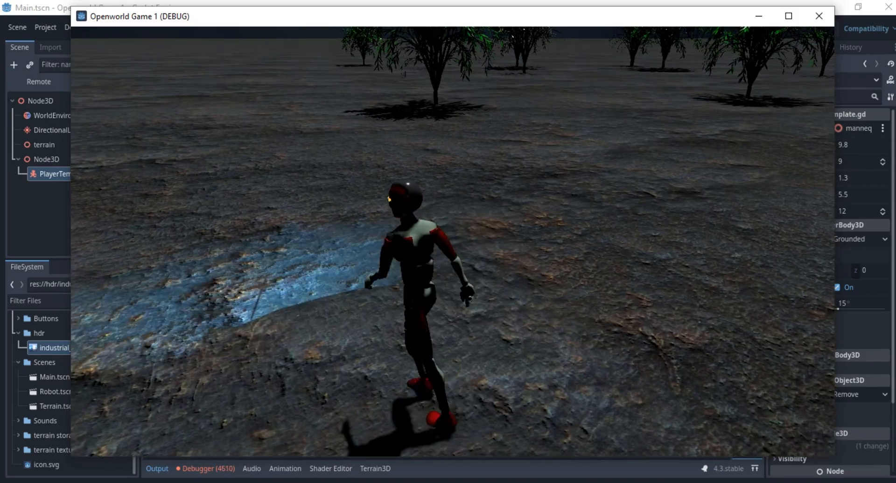
key(f)
key(f)
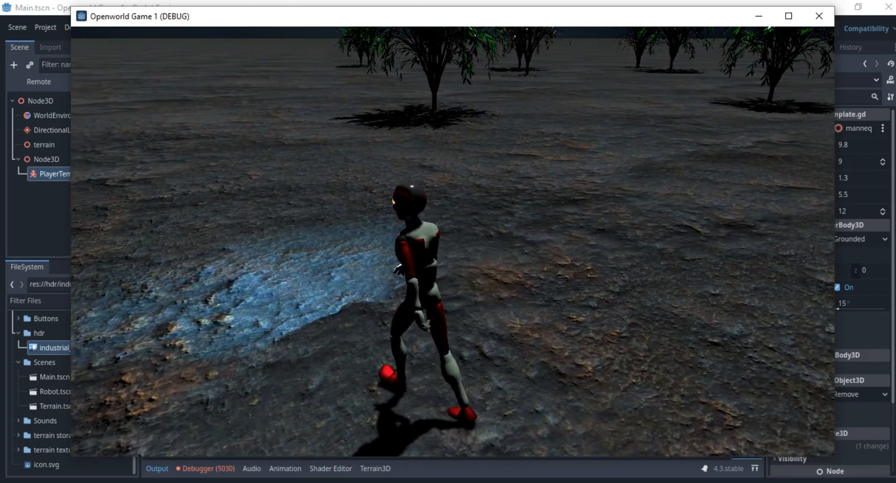
key(f)
key(f)
key(f)
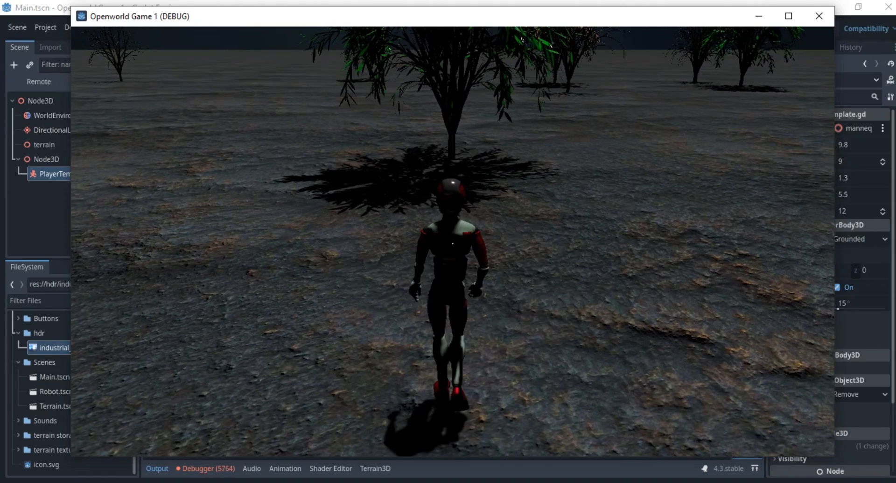
key(f)
key(f)
key(f)
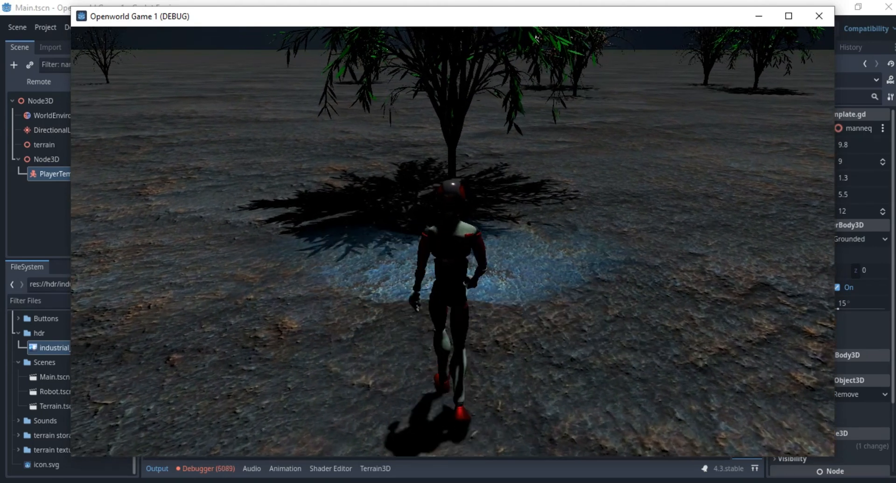
key(F8)
Step: In the Robot scene, move the spotlight farther out in front of the mannequin's chest along the Z axis
middle_drag(331, 217, 196, 215)
middle_drag(419, 223, 157, 207)
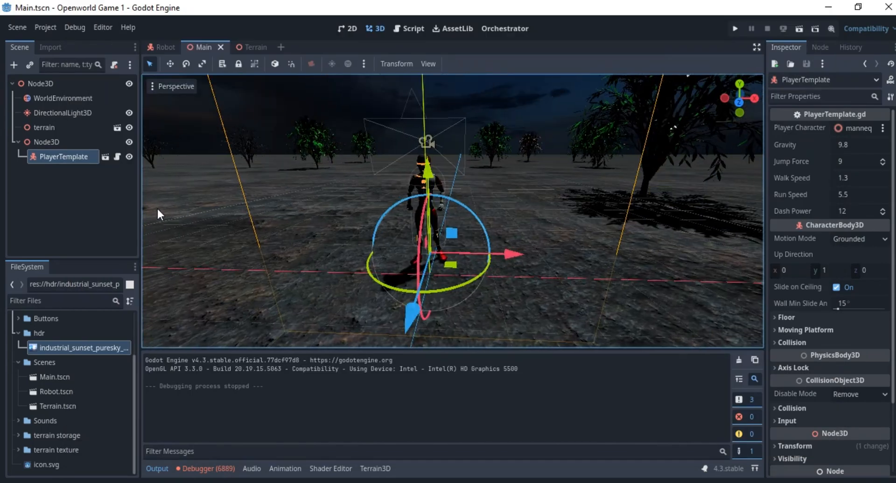
click(161, 47)
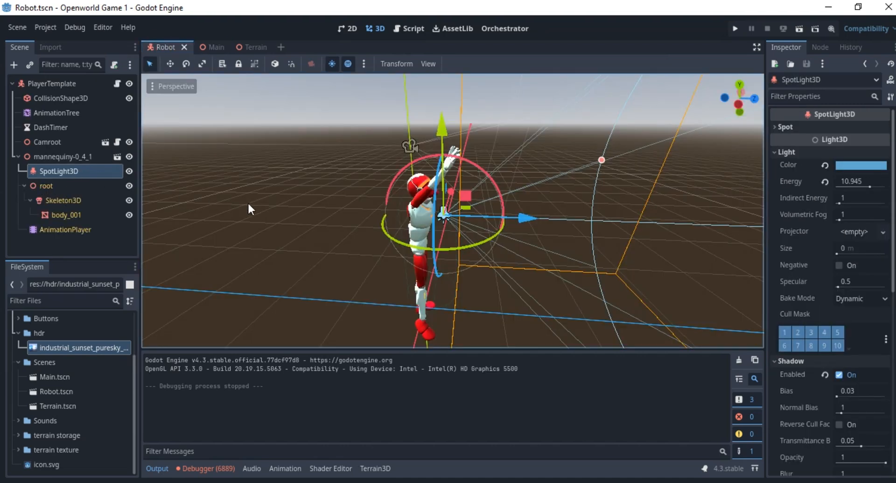
scroll(425, 235, up, 5)
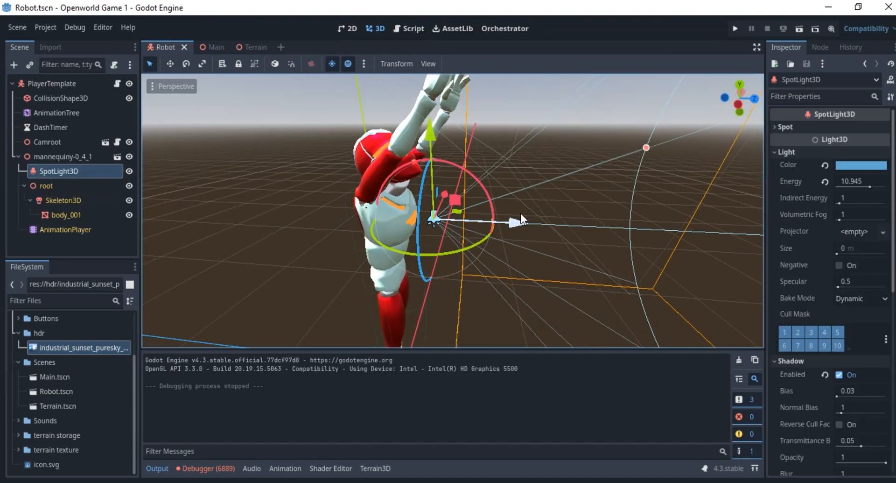
drag(519, 219, 563, 239)
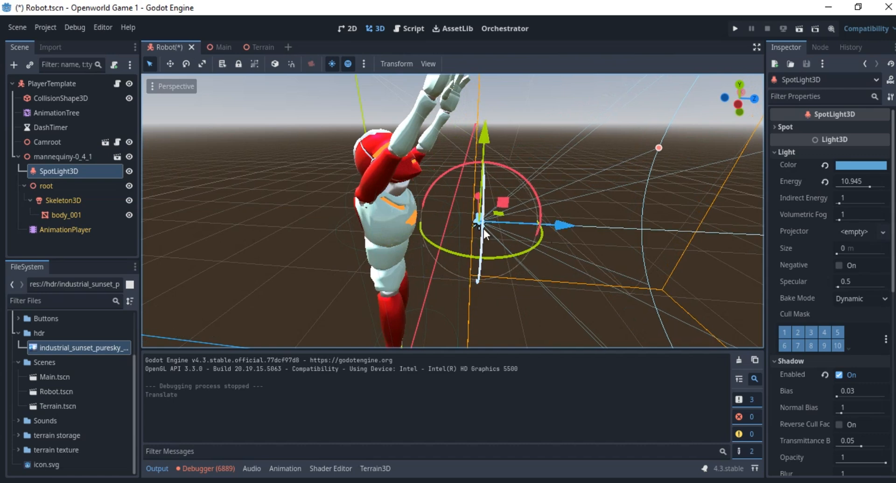
Step: Raise the spotlight's light energy to 16
scroll(484, 229, down, 4)
shift+middle_drag(502, 245, 262, 222)
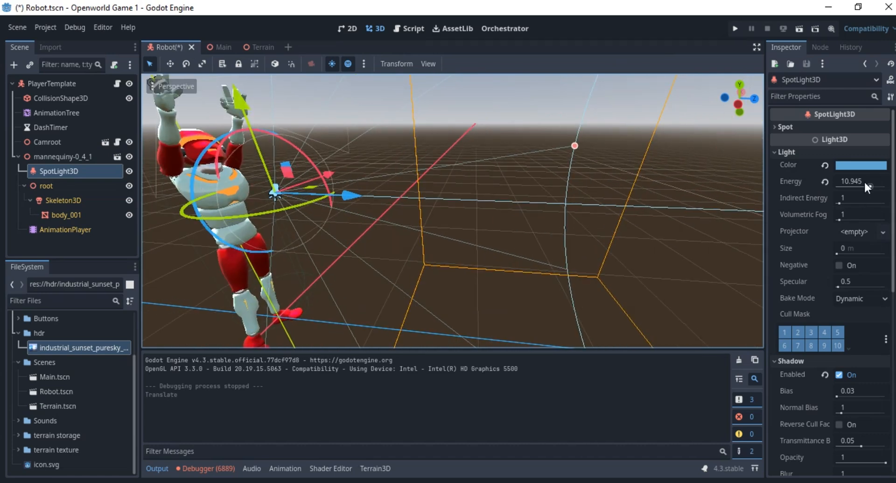
drag(872, 182, 891, 183)
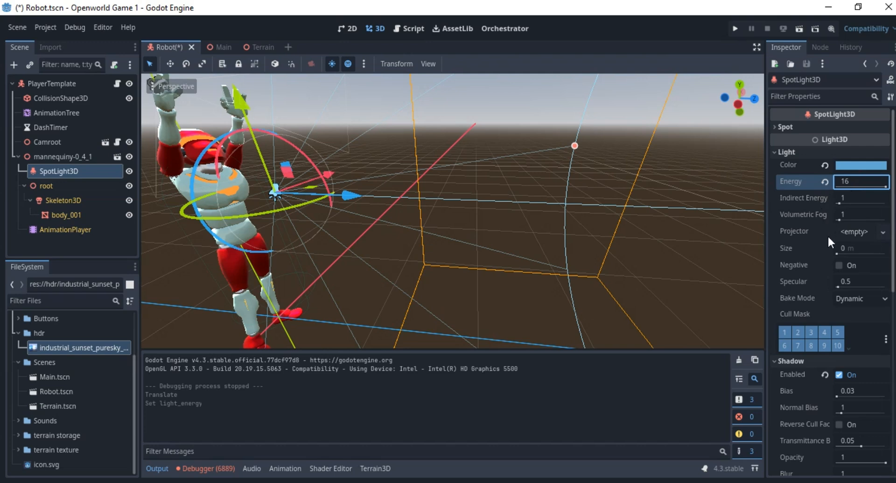
scroll(831, 252, down, 2)
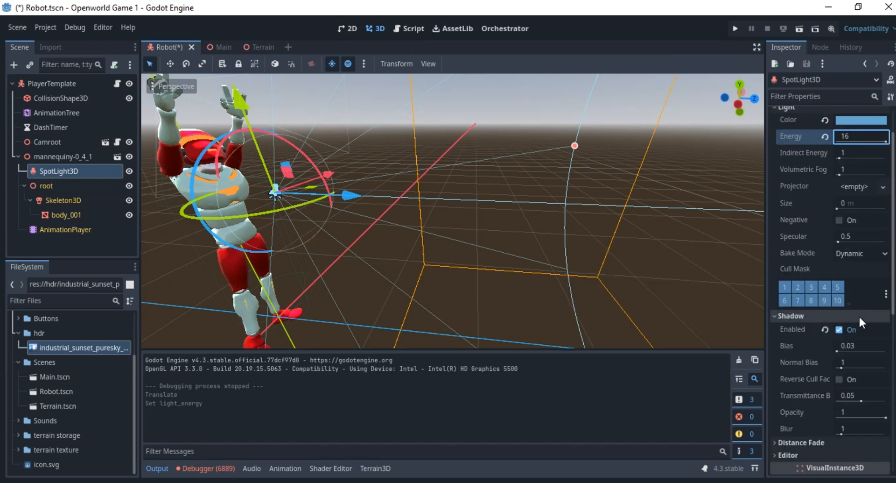
Step: Increase the spotlight's range to about 83 m in the Robot scene
scroll(847, 324, up, 2)
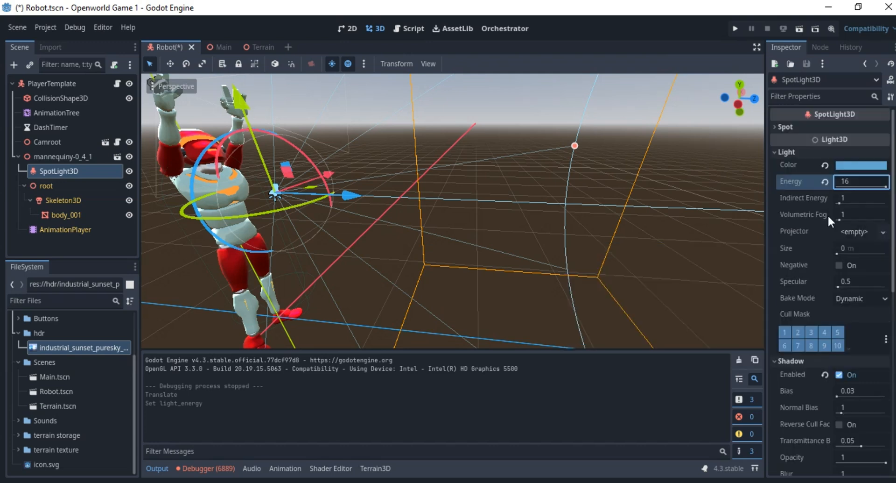
click(812, 127)
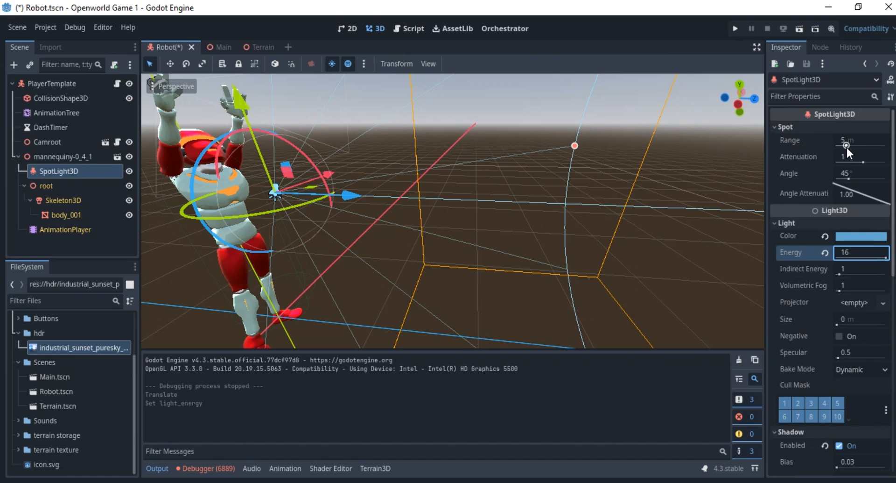
drag(846, 147, 861, 148)
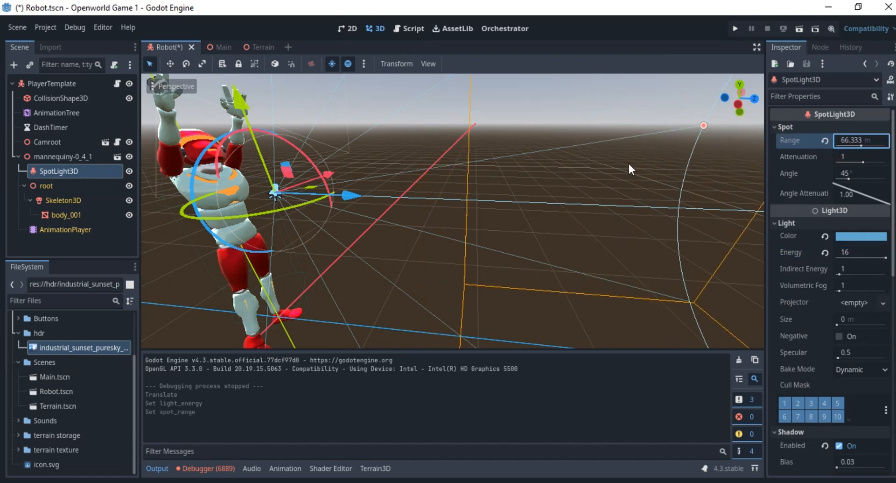
scroll(630, 165, down, 8)
middle_drag(630, 168, 672, 208)
scroll(700, 208, down, 8)
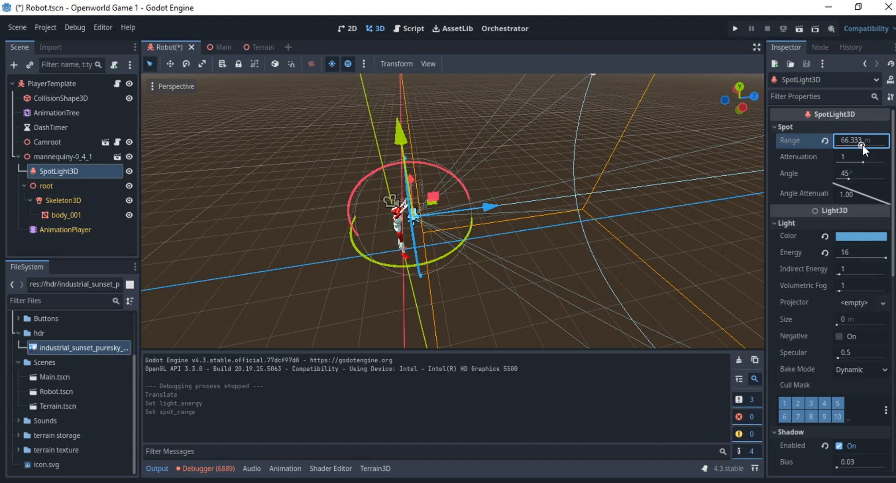
drag(863, 145, 864, 147)
scroll(747, 201, up, 4)
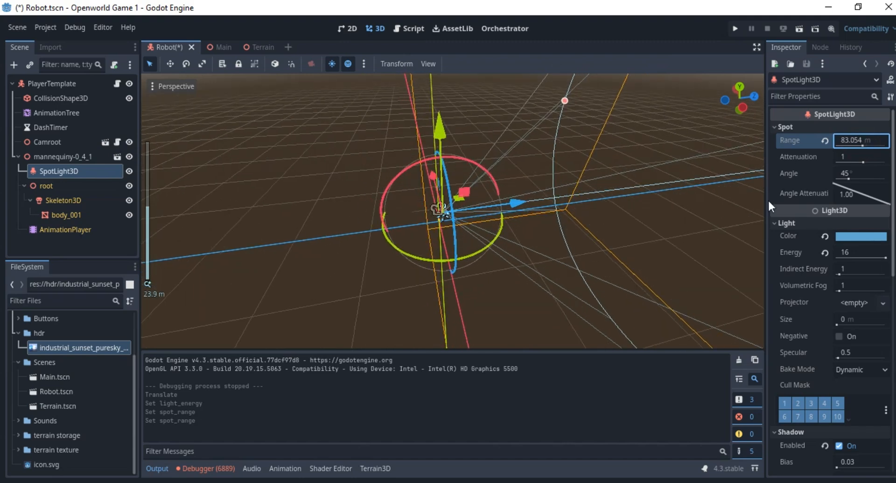
Step: Widen the spotlight's cone angle to 52.3°
drag(851, 177, 853, 179)
middle_drag(462, 235, 693, 189)
scroll(419, 213, up, 3)
scroll(419, 214, up, 5)
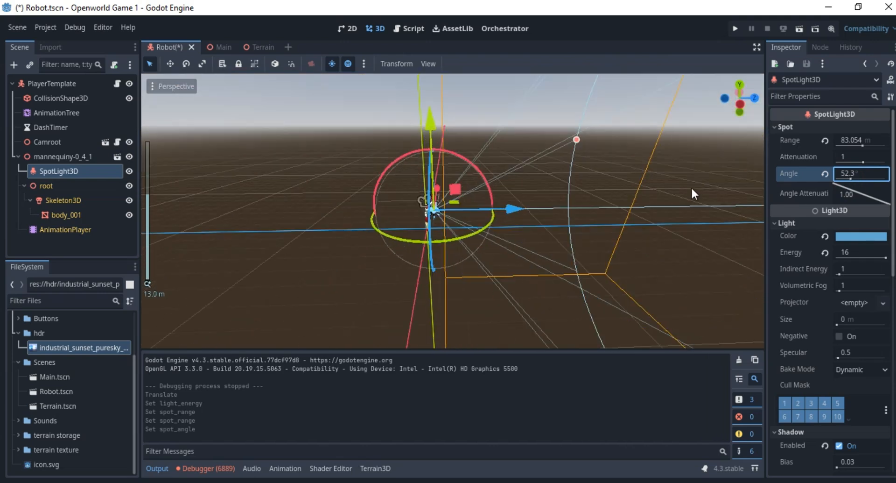
Step: Nudge the spotlight about 0.014 forward along Z from the mannequin's chest and save the Robot scene
scroll(440, 202, up, 15)
drag(355, 228, 390, 211)
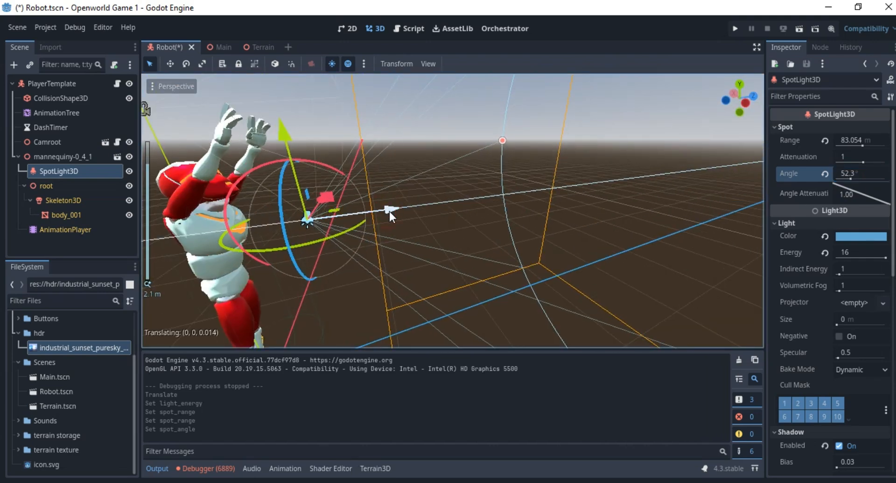
key(ctrl+s)
click(451, 368)
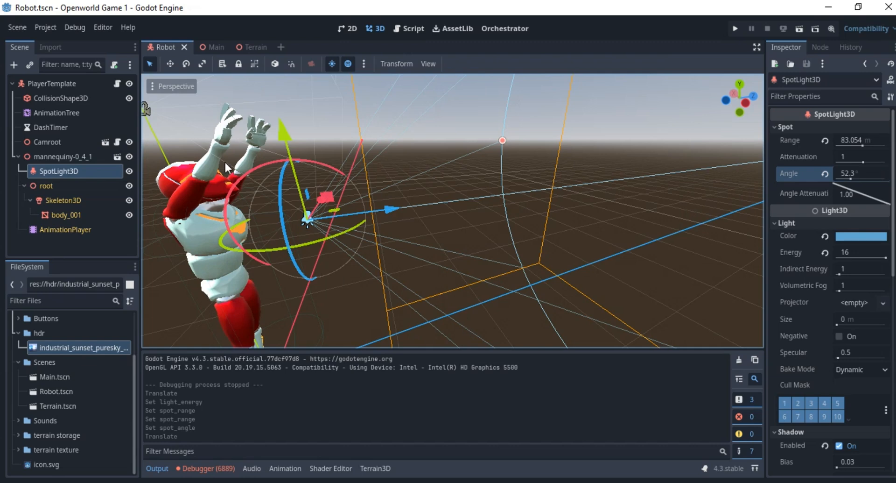
Step: Make the mannequiny-0_4_1 instance local in the Robot scene and save the scene
click(65, 159)
right_click(66, 158)
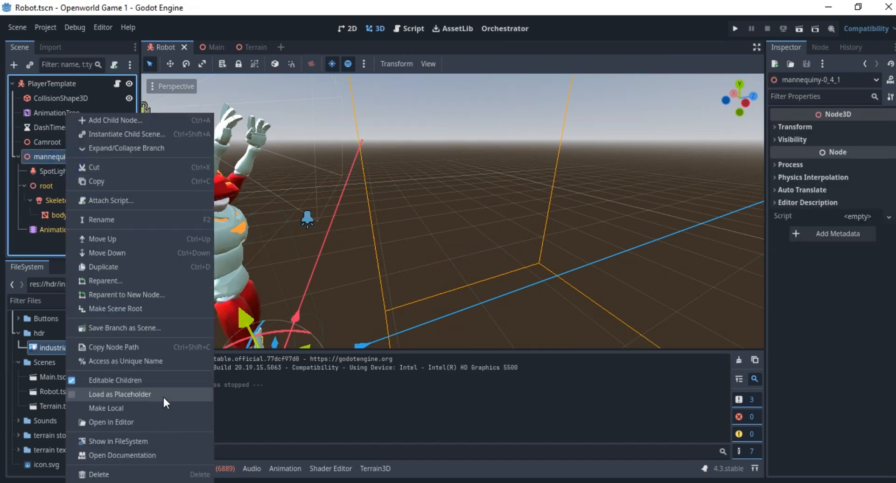
click(130, 407)
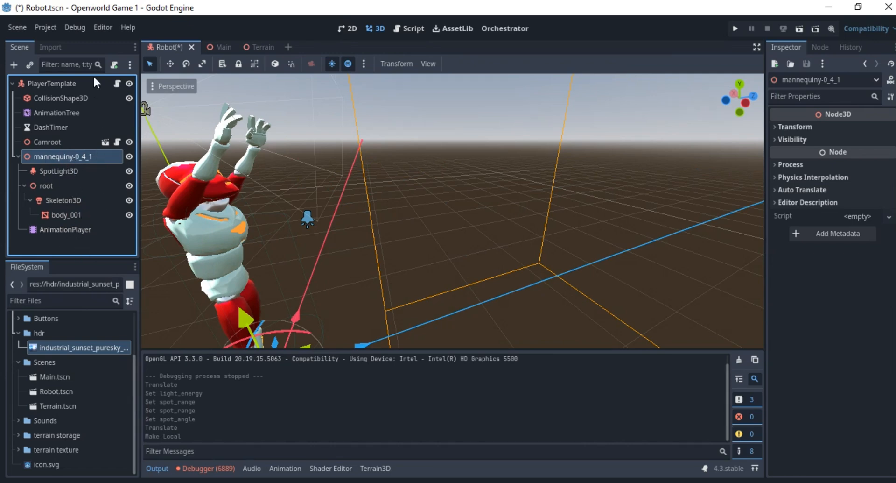
key(ctrl+s)
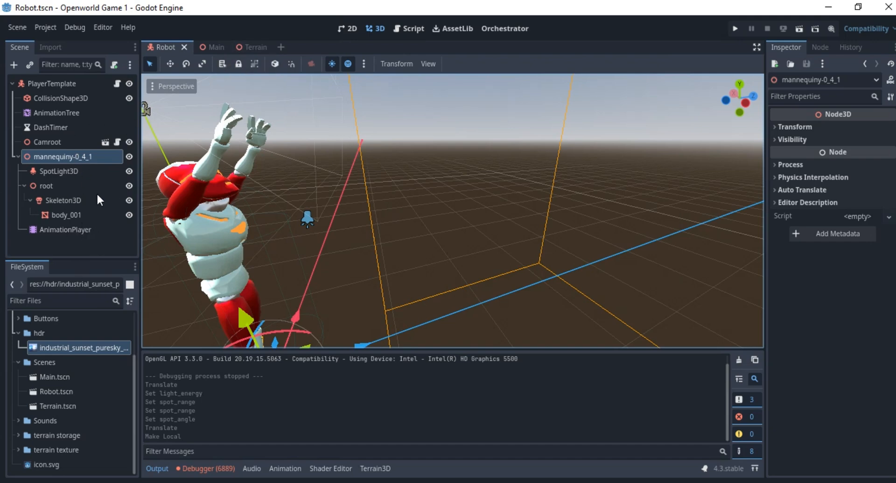
key(ctrl+s)
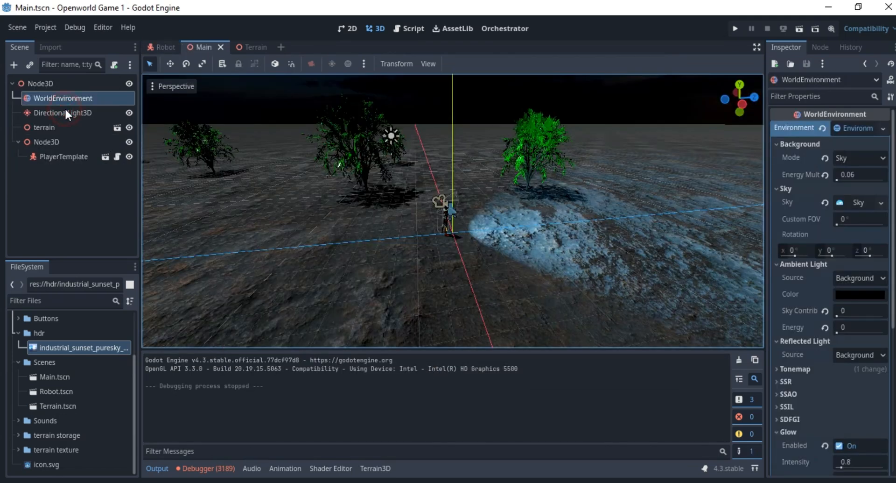
Step: In the Main scene, set the DirectionalLight3D's energy to 0.01
click(86, 112)
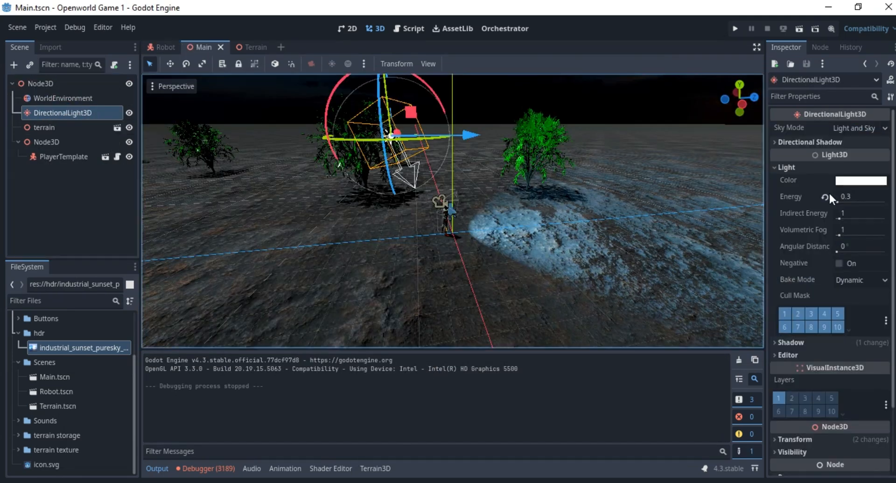
click(862, 196)
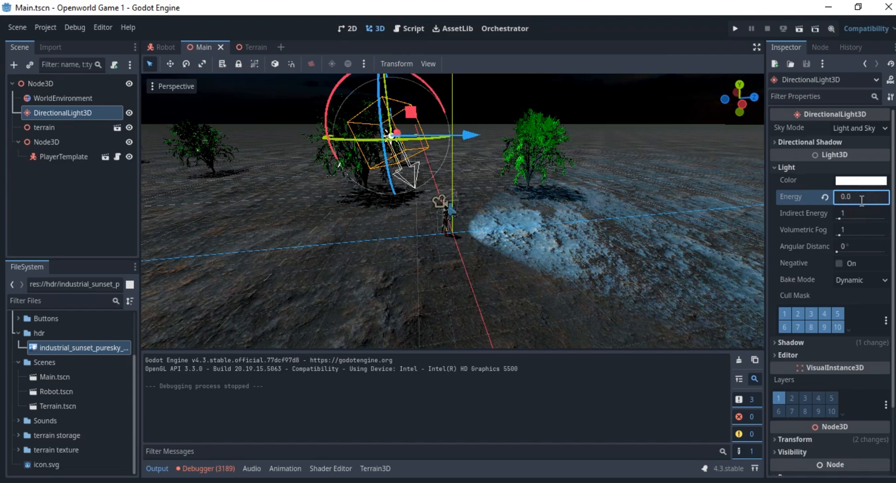
key(Return)
scroll(646, 250, up, 6)
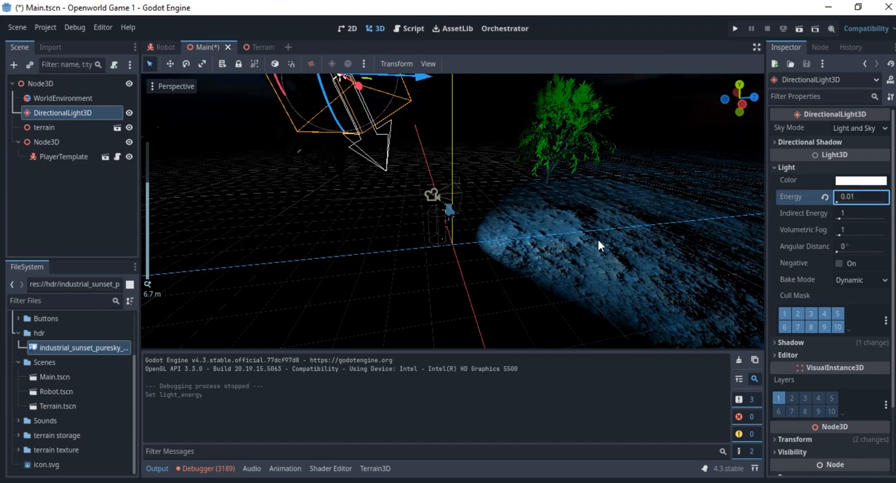
middle_drag(492, 224, 438, 209)
Step: Set the DirectionalLight3D's energy to 0.03 and check the darkened terrain around the player
click(861, 198)
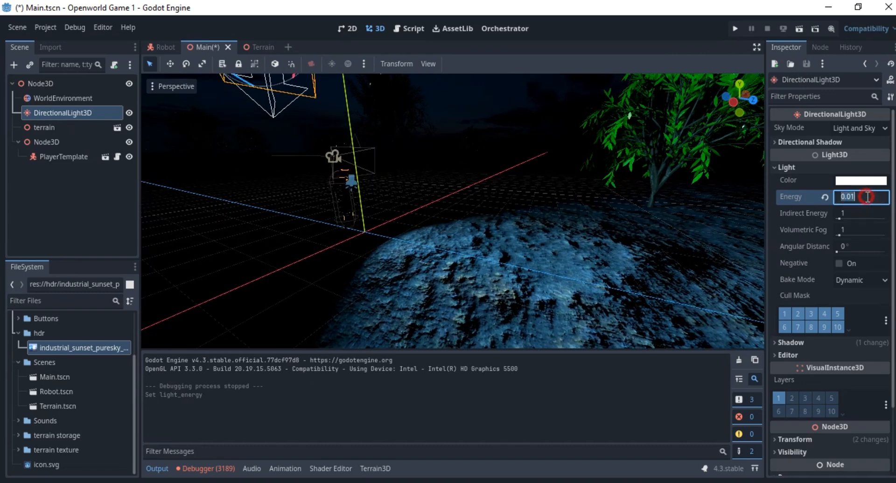
click(867, 196)
key(Return)
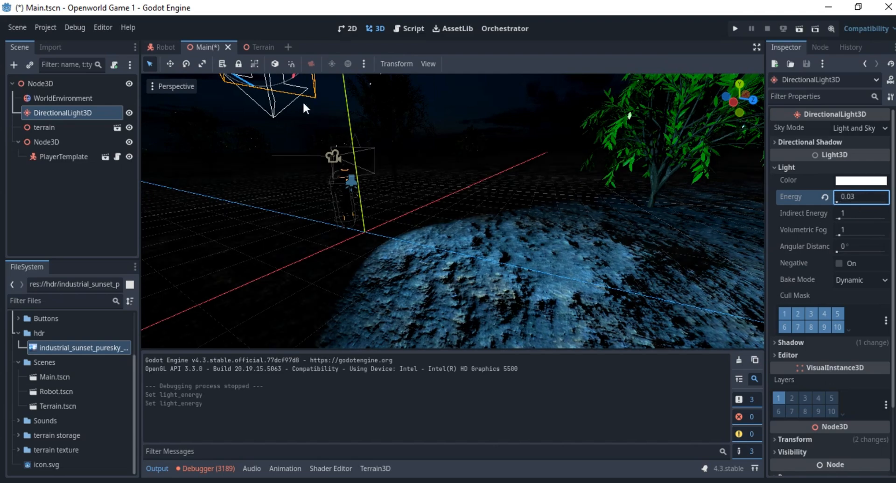
middle_drag(303, 99, 380, 238)
scroll(547, 201, up, 3)
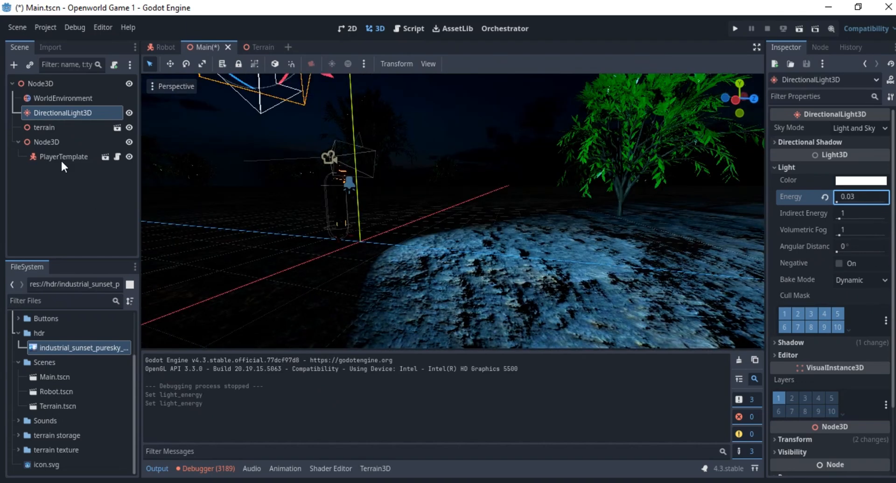
scroll(441, 259, down, 4)
scroll(441, 259, up, 8)
scroll(489, 267, down, 2)
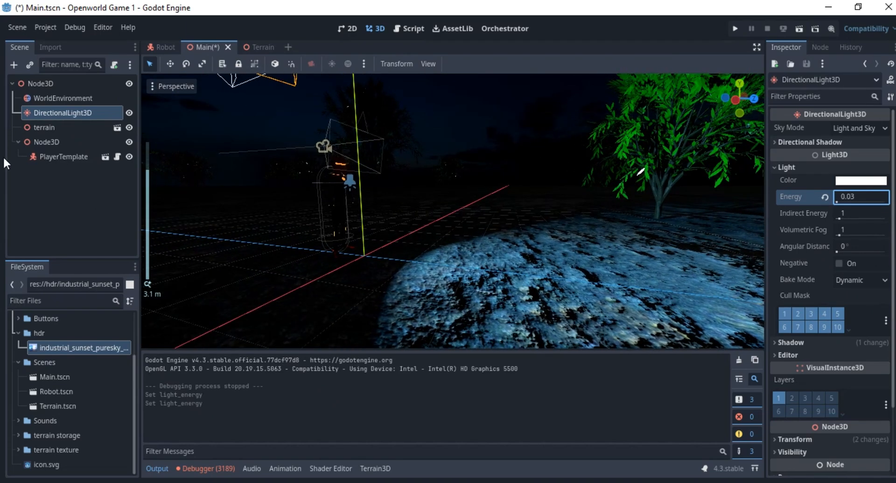
Step: In the Robot scene, shift the SpotLight3D's light color to a slightly different shade of red
click(165, 46)
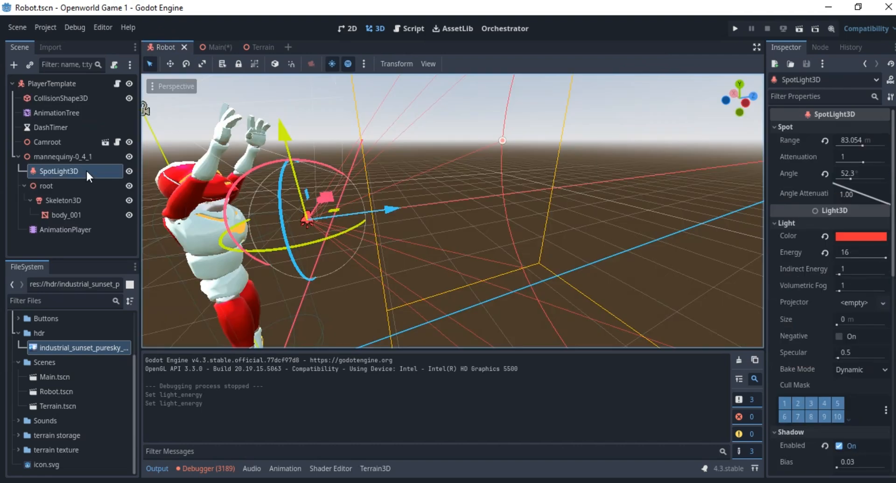
click(60, 182)
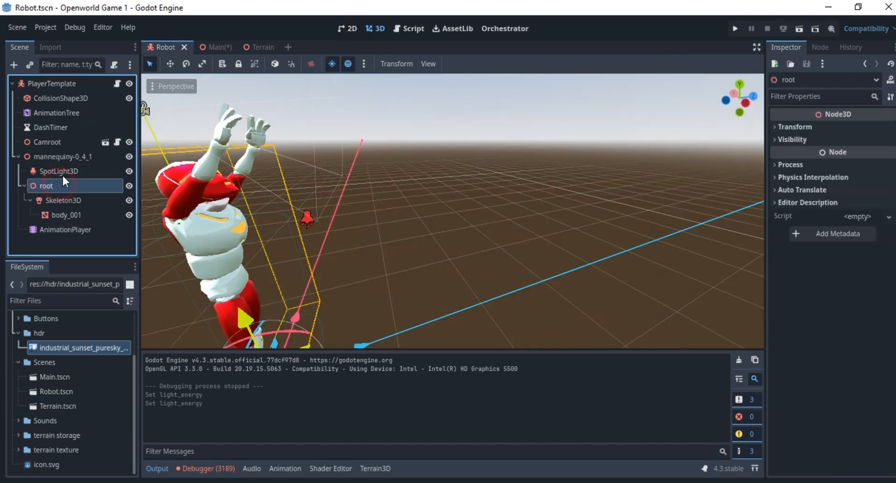
click(62, 172)
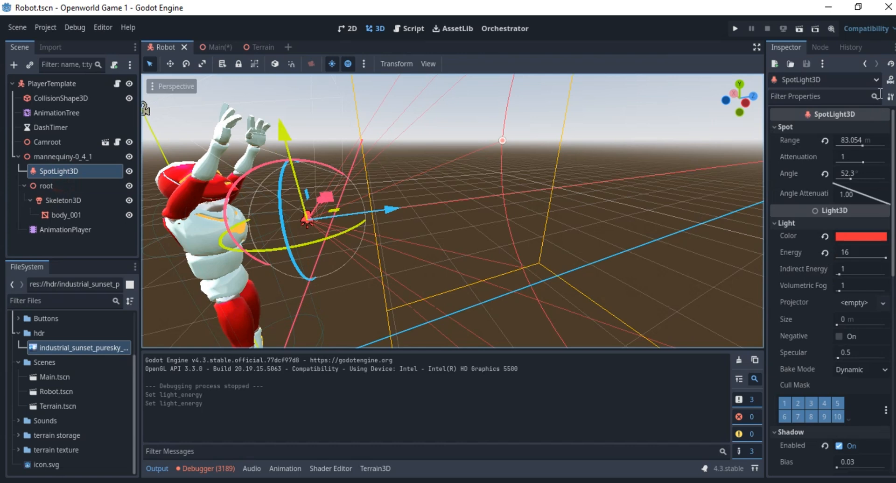
click(854, 235)
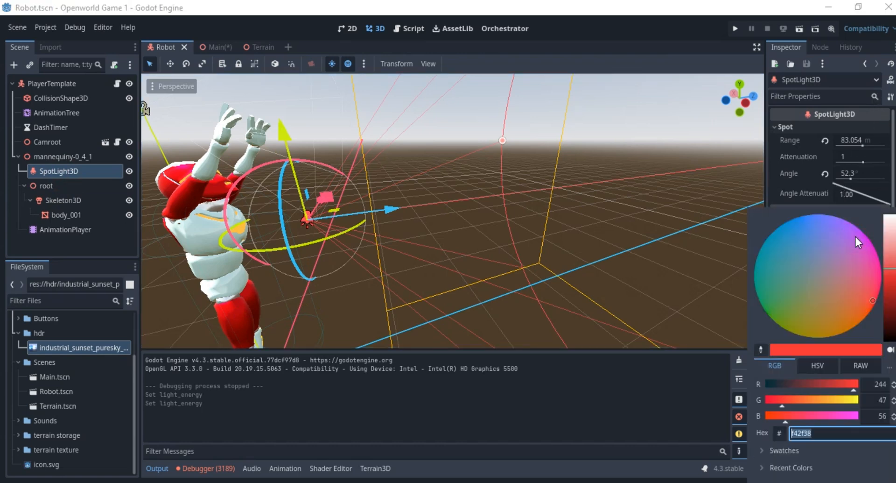
click(871, 296)
click(753, 161)
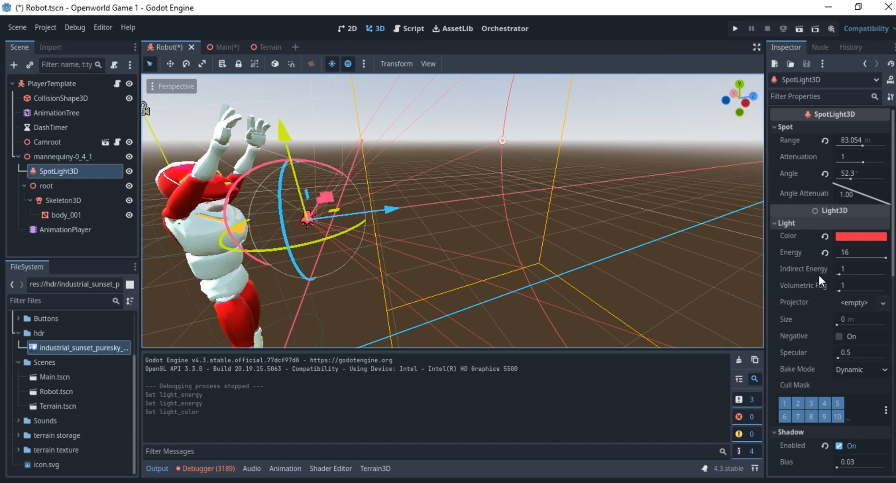
Step: Toggle the spotlight's shadows off and back on, and save the Robot scene
scroll(819, 280, down, 5)
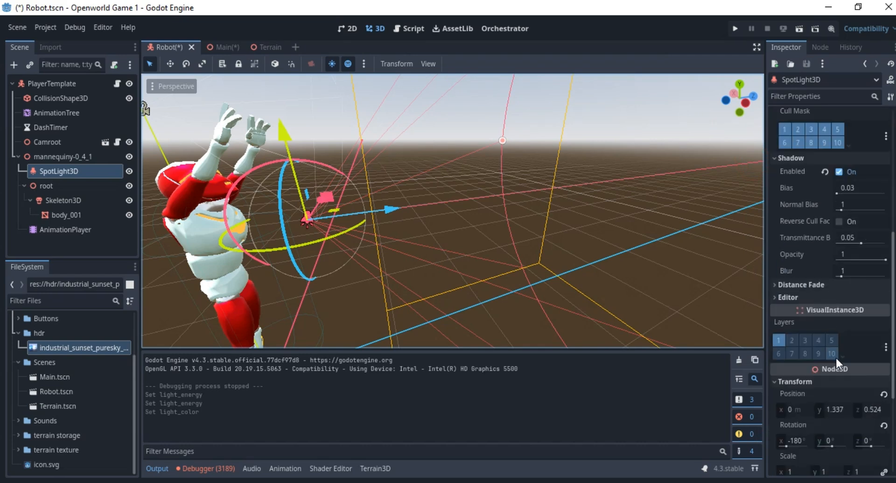
click(785, 288)
click(792, 297)
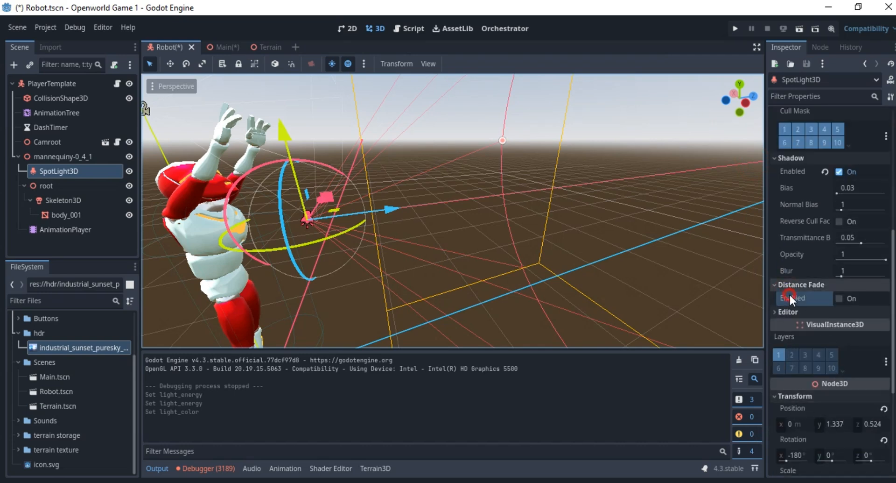
click(840, 171)
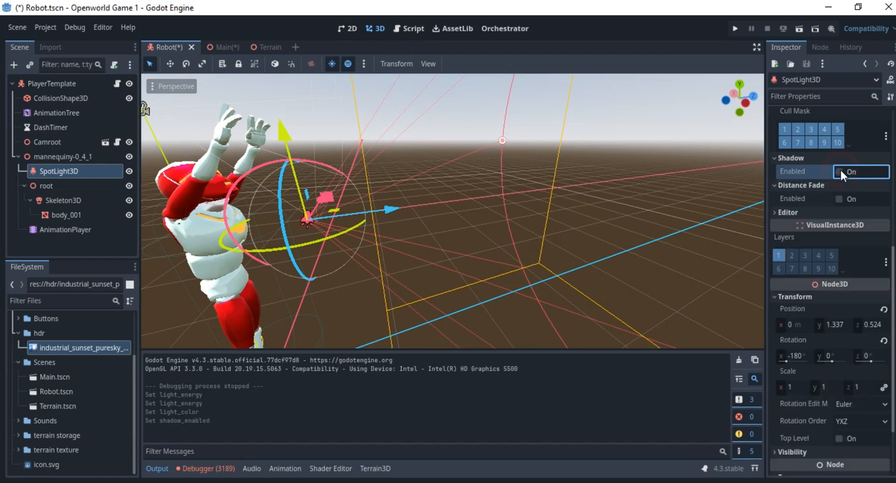
click(839, 170)
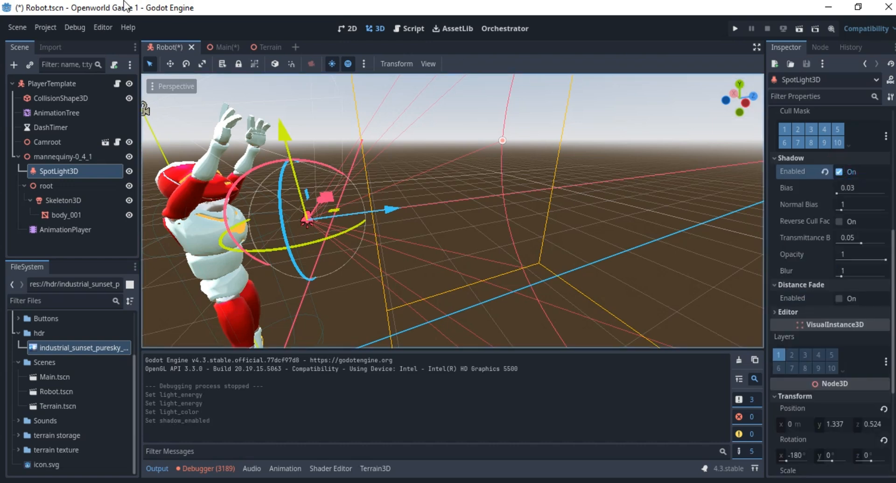
key(ctrl+s)
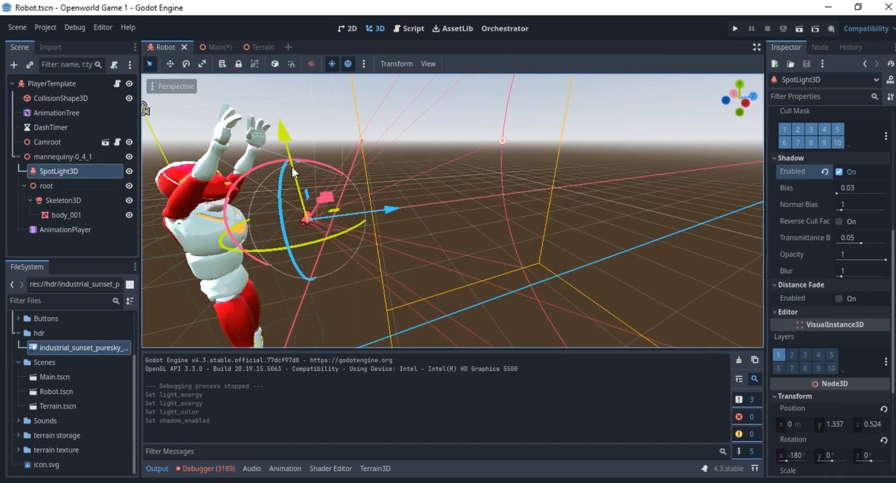
Step: In the Main scene, examine from several angles and distances how the red spotlight illuminates the terrain and the nearby tree
click(215, 47)
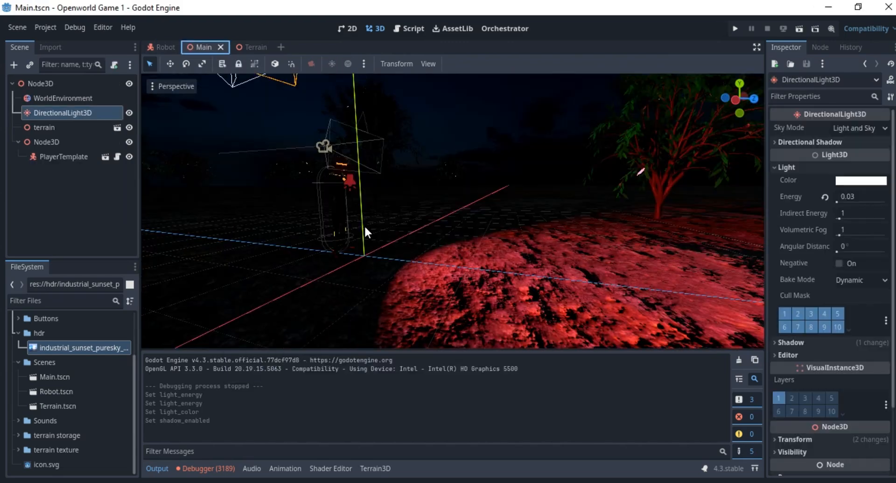
scroll(455, 231, down, 4)
middle_drag(455, 231, 541, 242)
middle_drag(462, 228, 364, 230)
scroll(515, 242, up, 3)
scroll(491, 242, down, 2)
scroll(468, 263, up, 5)
scroll(472, 220, down, 3)
scroll(512, 232, down, 3)
middle_drag(464, 232, 362, 212)
scroll(316, 194, up, 2)
middle_drag(609, 253, 344, 187)
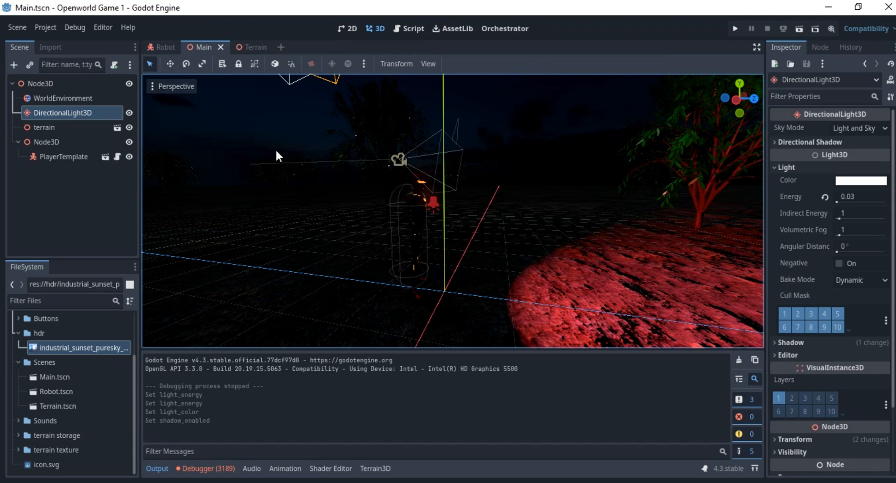
scroll(396, 185, down, 5)
middle_drag(256, 136, 336, 186)
scroll(414, 182, down, 5)
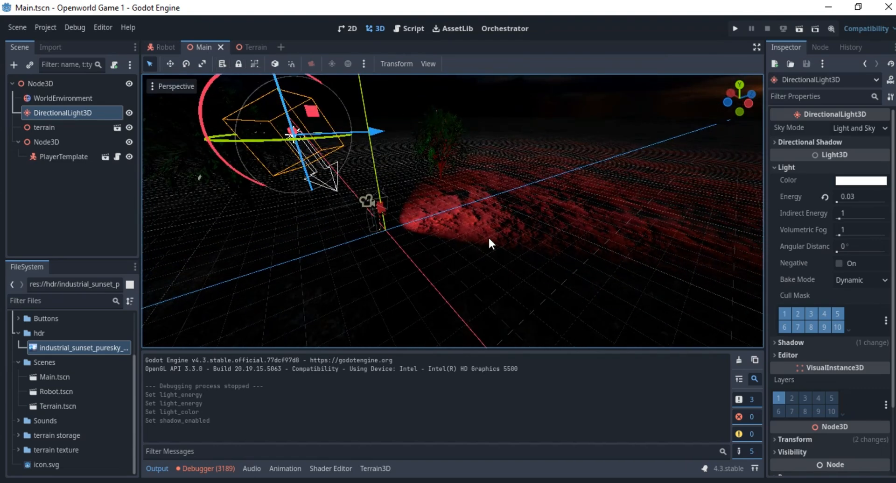
scroll(485, 223, down, 10)
scroll(510, 216, up, 8)
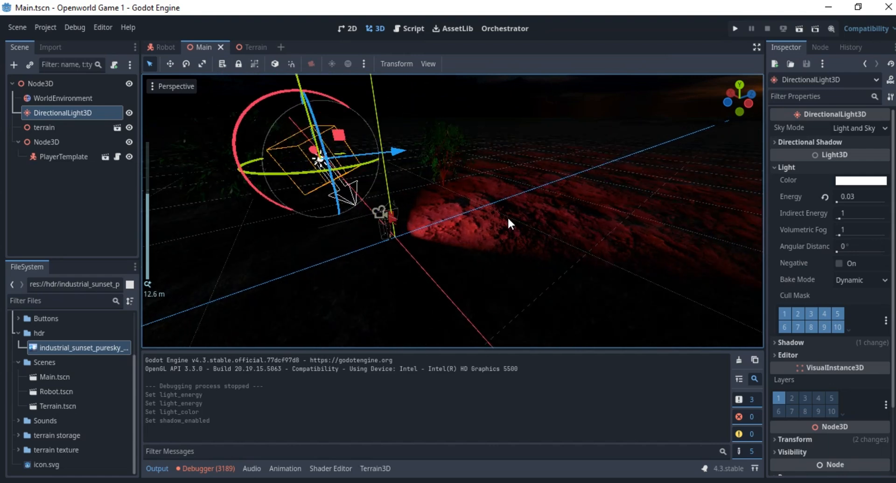
middle_drag(508, 217, 458, 250)
scroll(448, 243, up, 10)
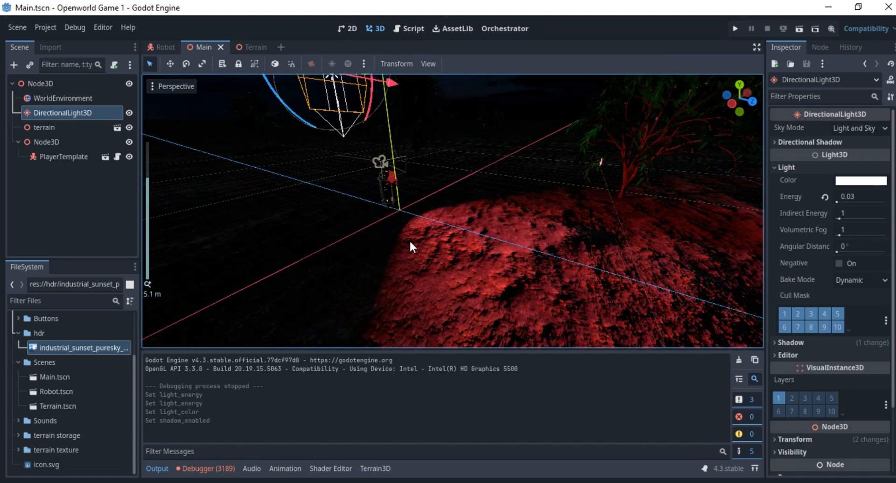
scroll(405, 237, down, 6)
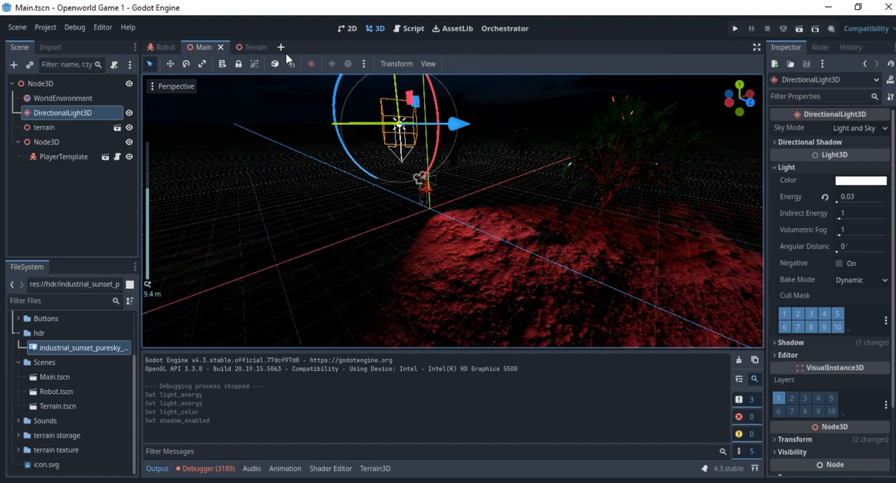
Step: Create a new scene with a 3D root node
click(281, 47)
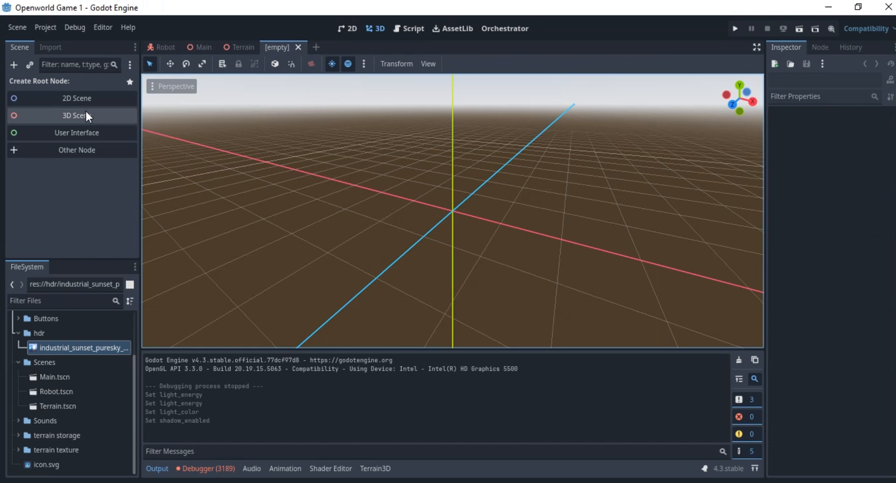
click(86, 111)
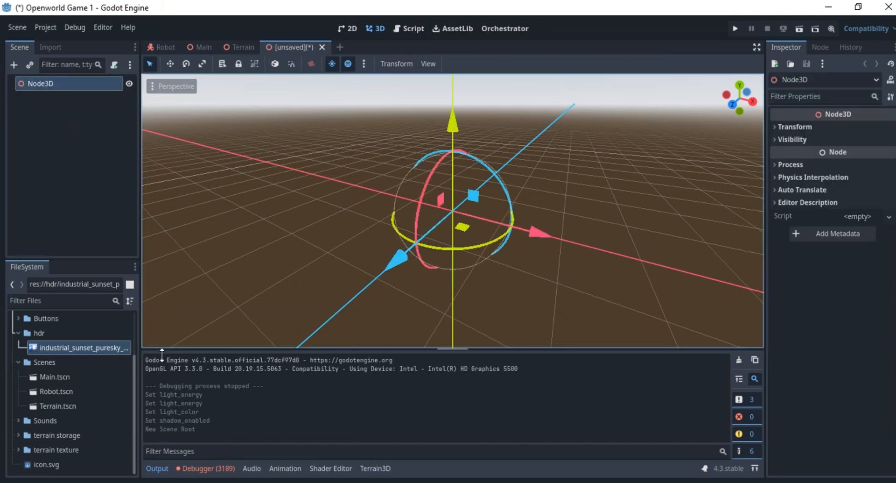
click(42, 378)
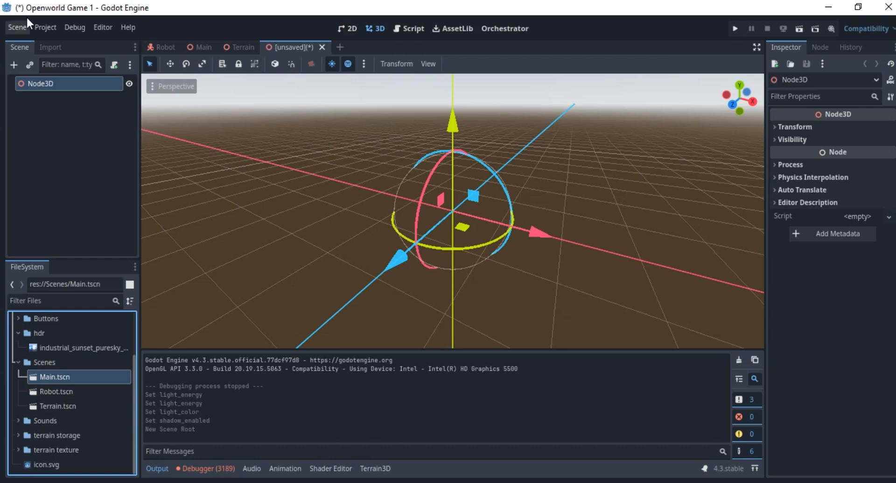
right_click(45, 84)
click(10, 93)
right_click(35, 80)
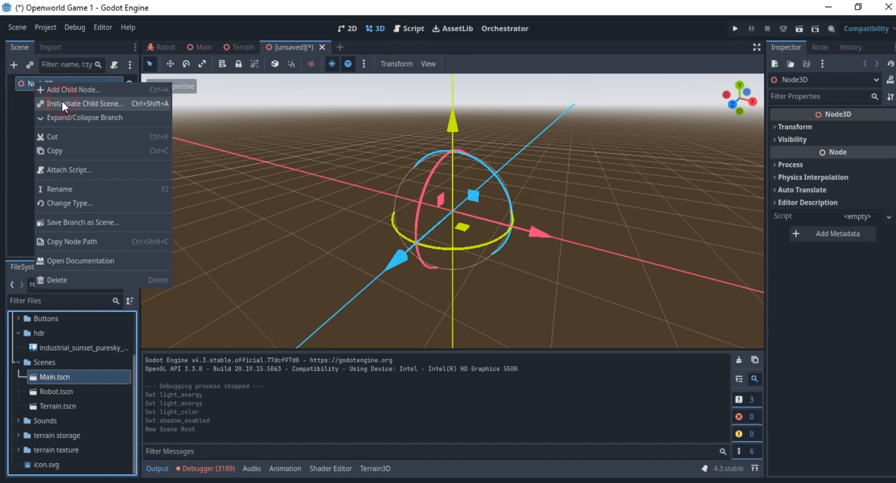
click(12, 130)
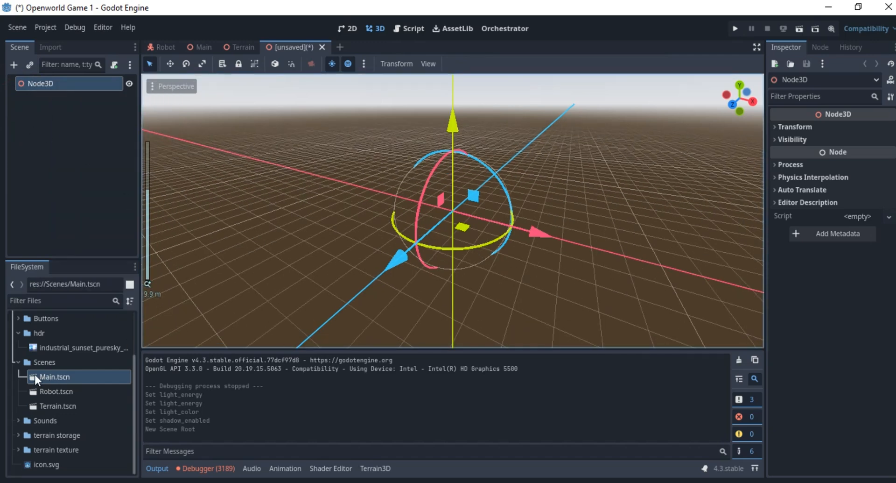
Step: Open House.glb from the 3d models/house folder in the advanced import settings and inspect the model from several angles
click(18, 360)
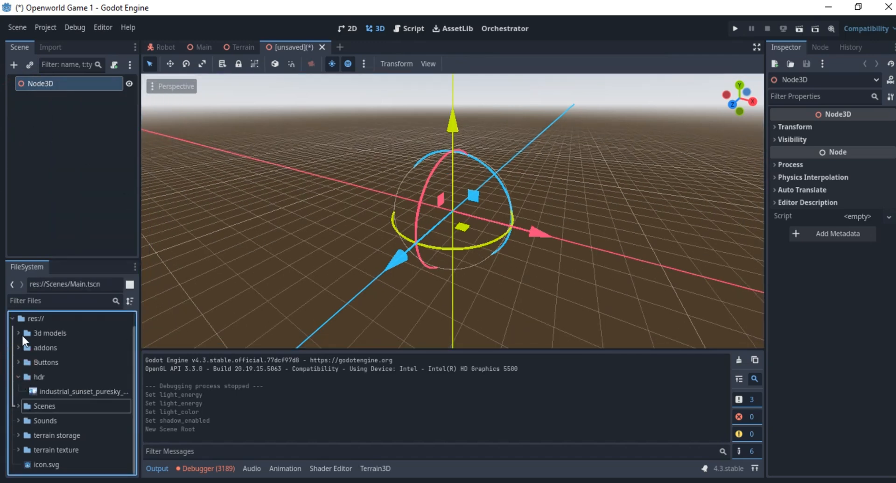
click(18, 333)
click(25, 360)
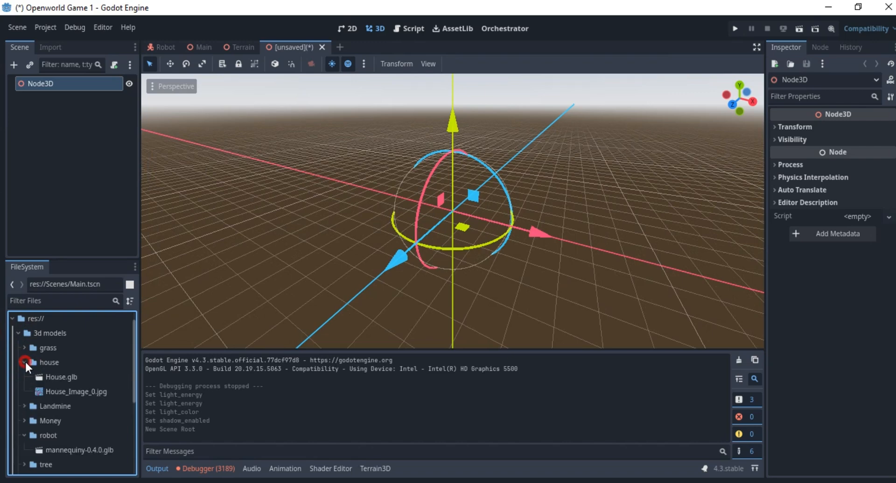
double_click(49, 377)
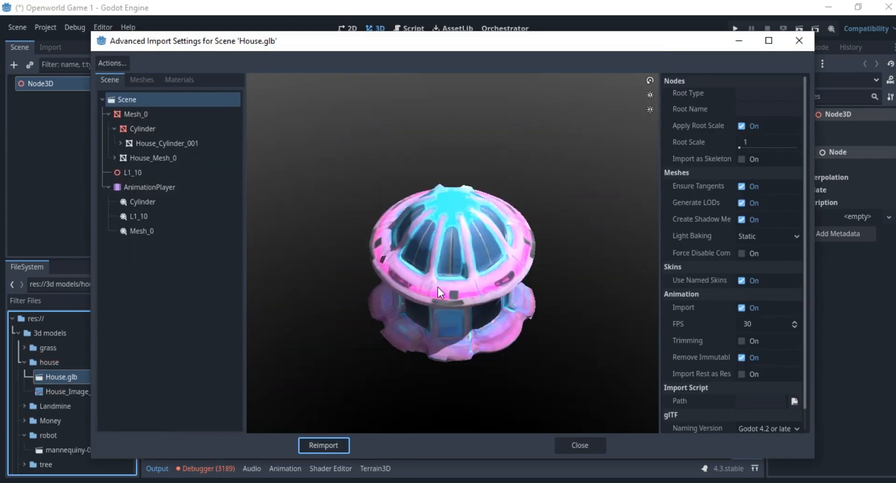
drag(438, 287, 425, 220)
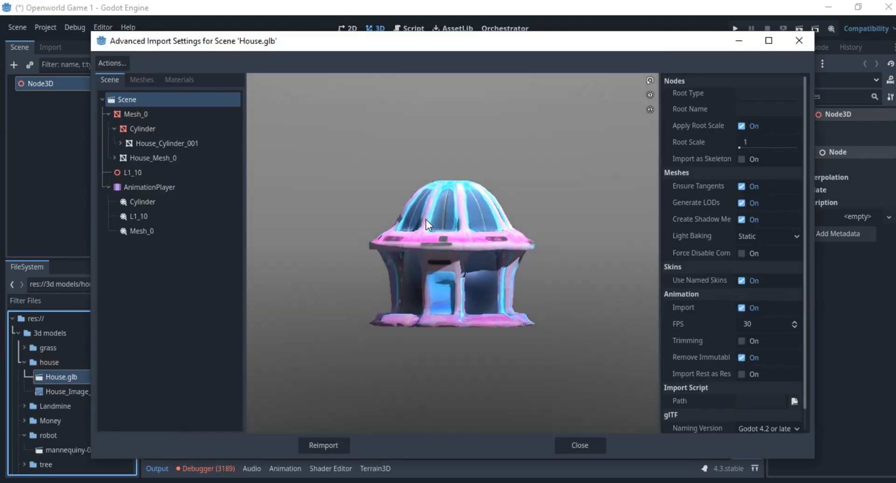
scroll(425, 220, up, 8)
scroll(496, 271, down, 6)
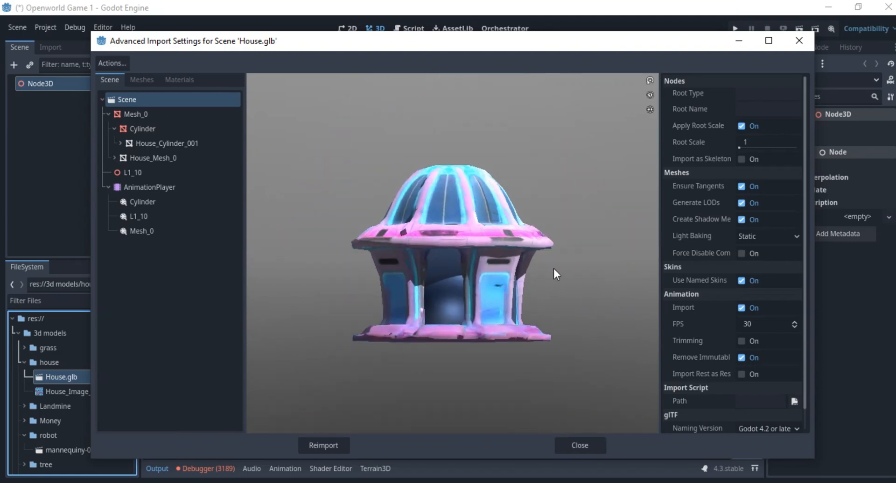
scroll(463, 286, up, 5)
scroll(509, 312, down, 4)
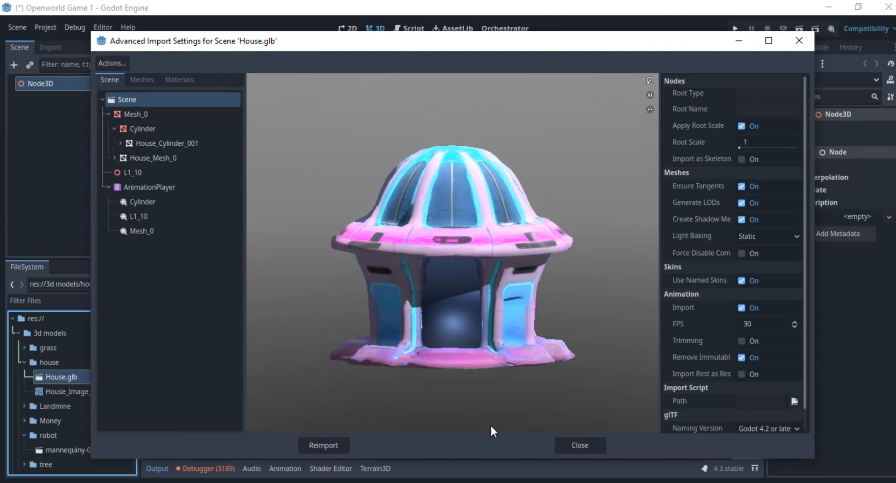
click(583, 441)
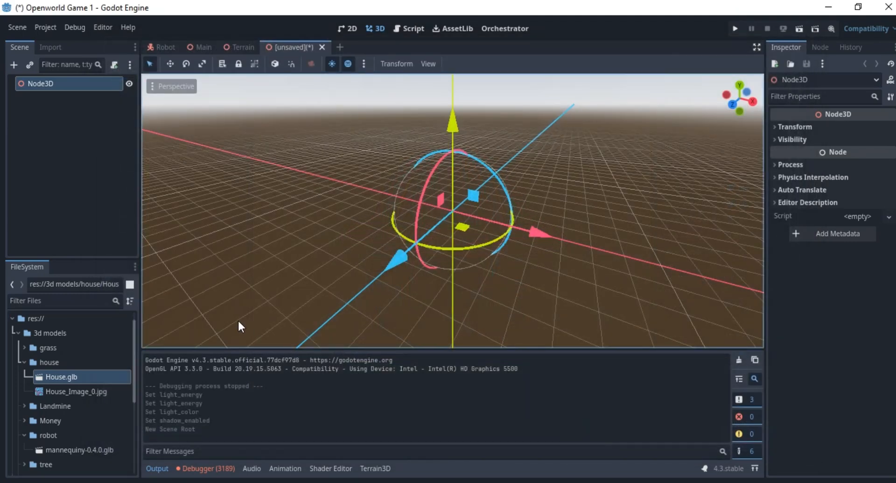
Step: Create a new inherited scene from House.glb
right_click(46, 376)
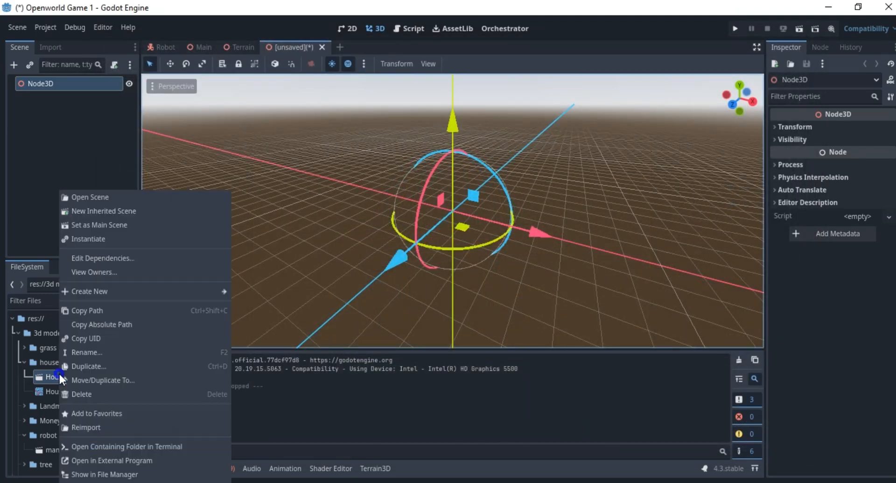
click(119, 206)
scroll(401, 176, down, 10)
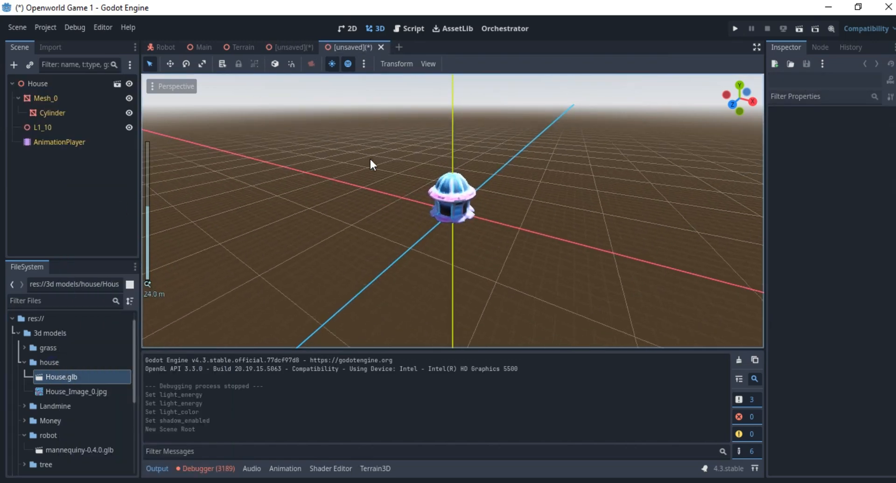
Step: Open the original House.glb scene for direct editing and select its root node to inspect the whole house
click(117, 83)
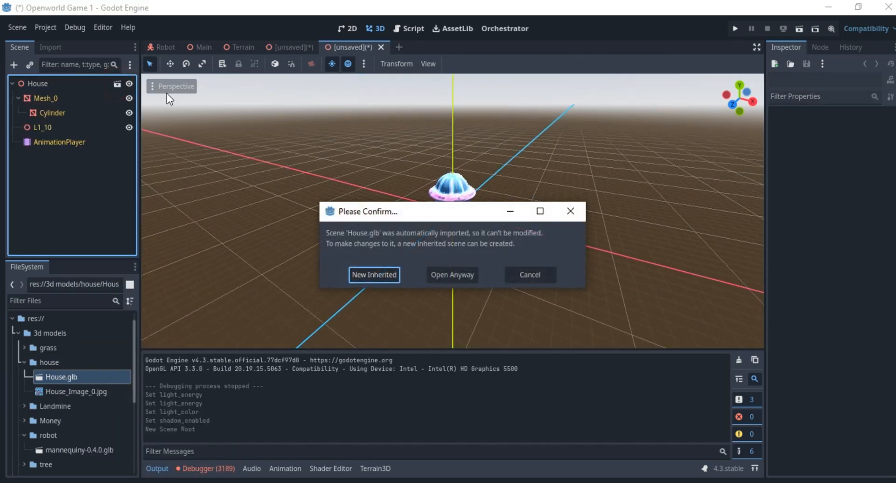
click(447, 274)
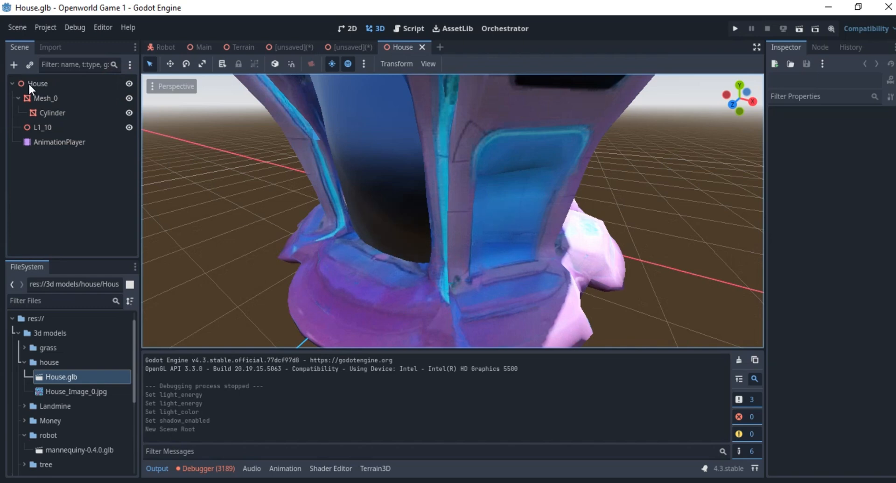
click(42, 85)
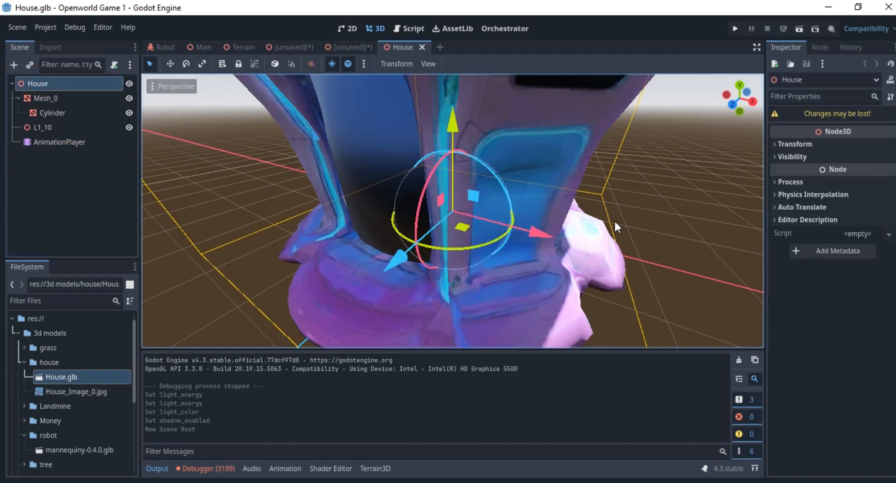
scroll(614, 219, down, 6)
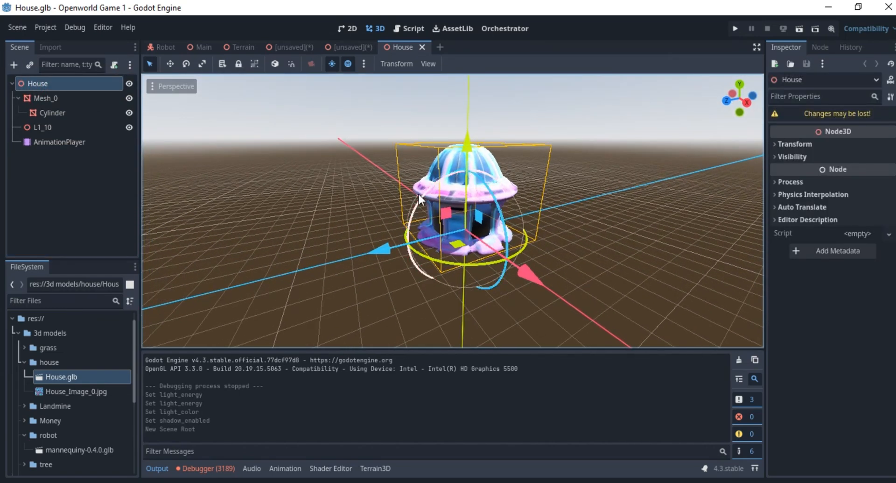
scroll(468, 176, up, 6)
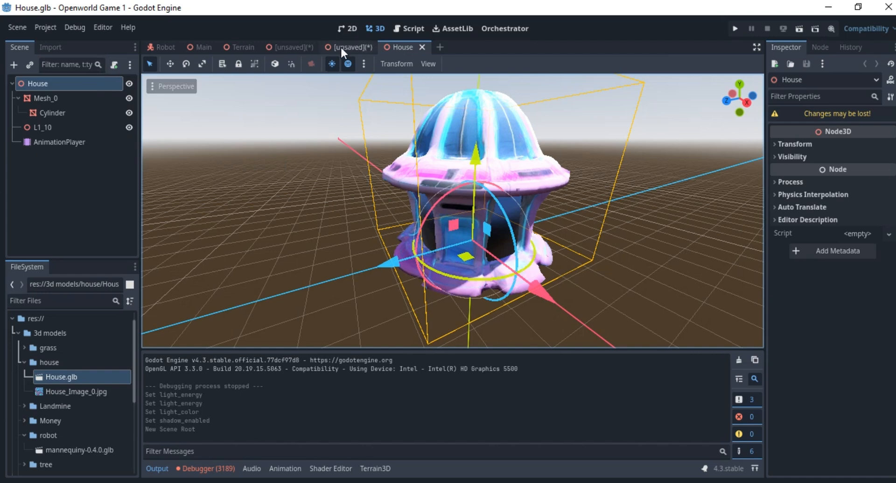
Step: Save the opened house scene as House.tscn in the Scenes folder
click(294, 46)
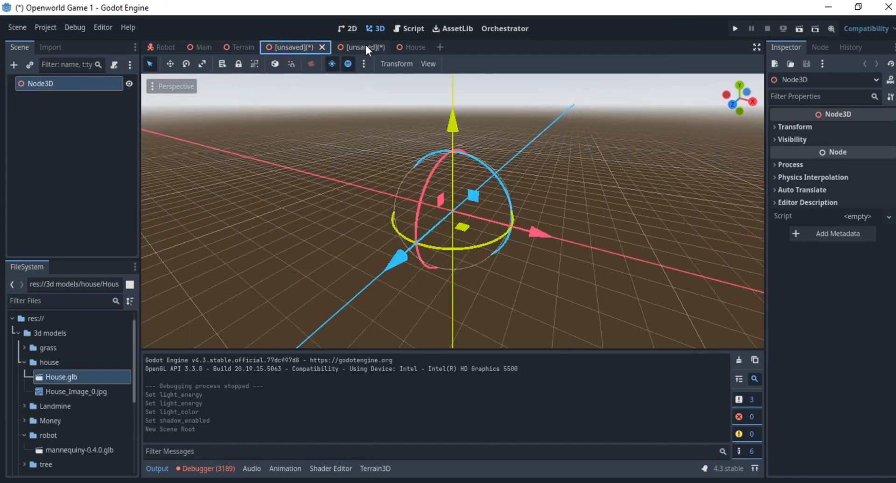
click(419, 47)
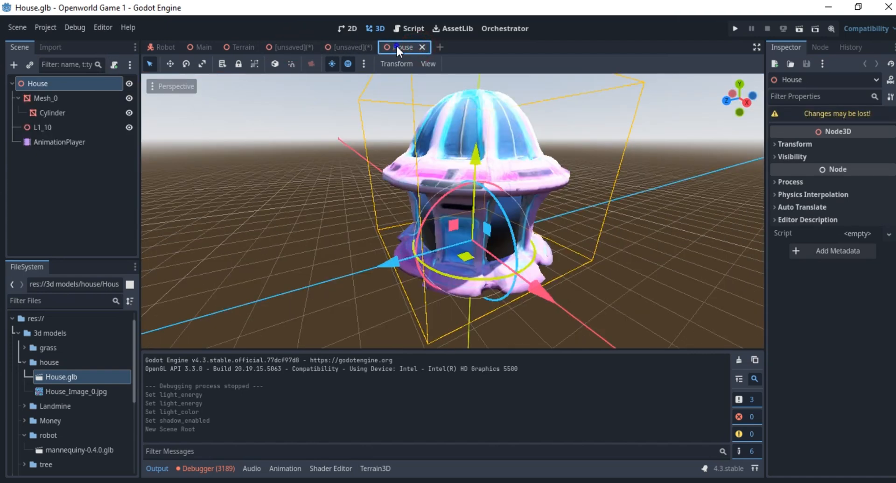
right_click(397, 44)
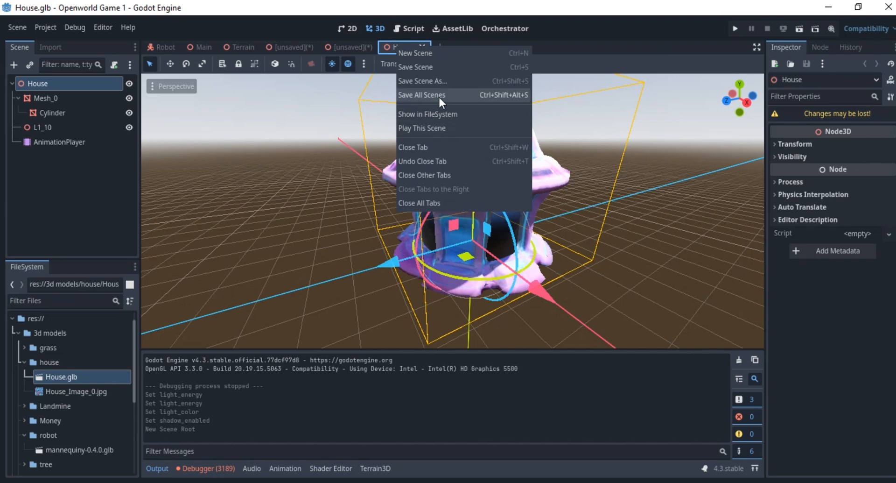
click(436, 82)
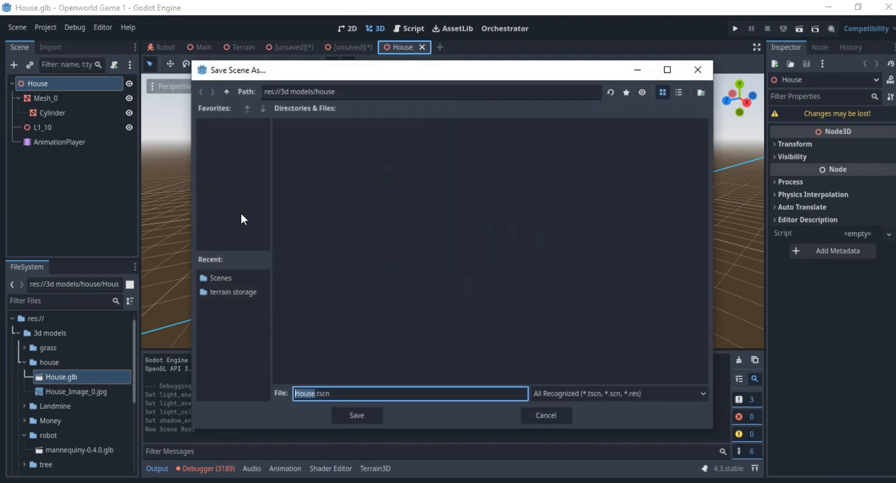
click(240, 276)
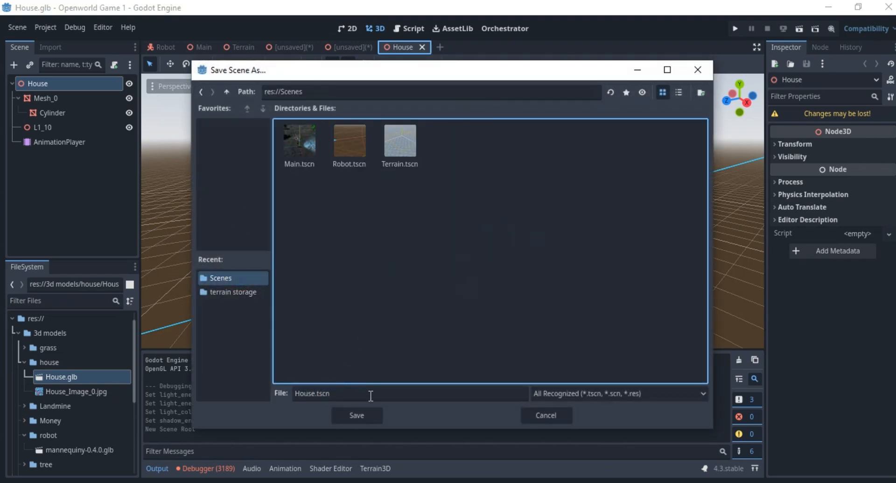
click(372, 411)
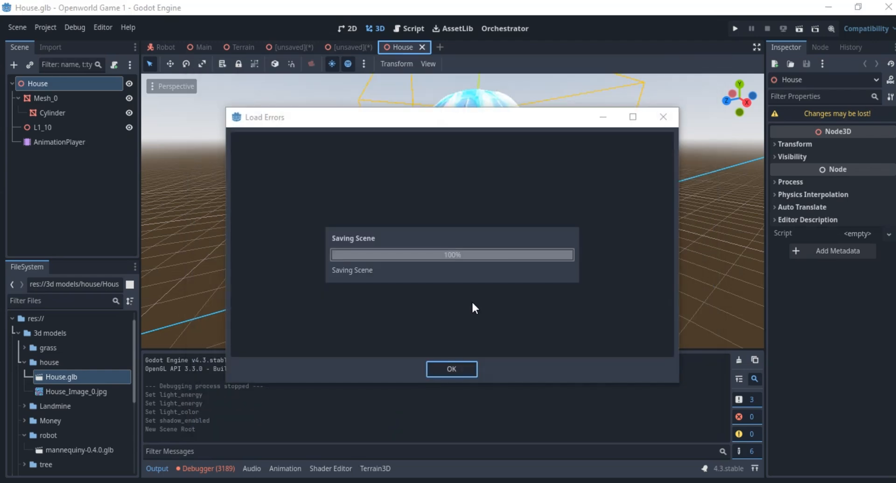
Step: Change the type of the House root node to StaticBody3D
scroll(499, 261, down, 5)
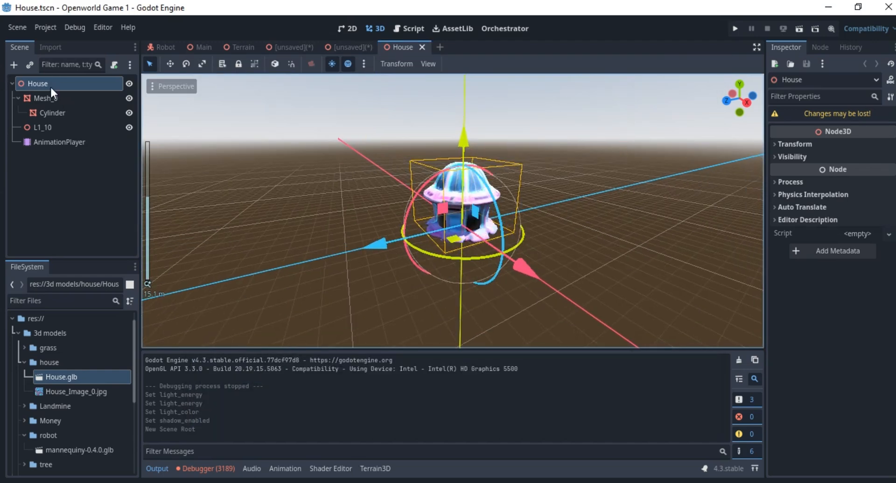
right_click(68, 83)
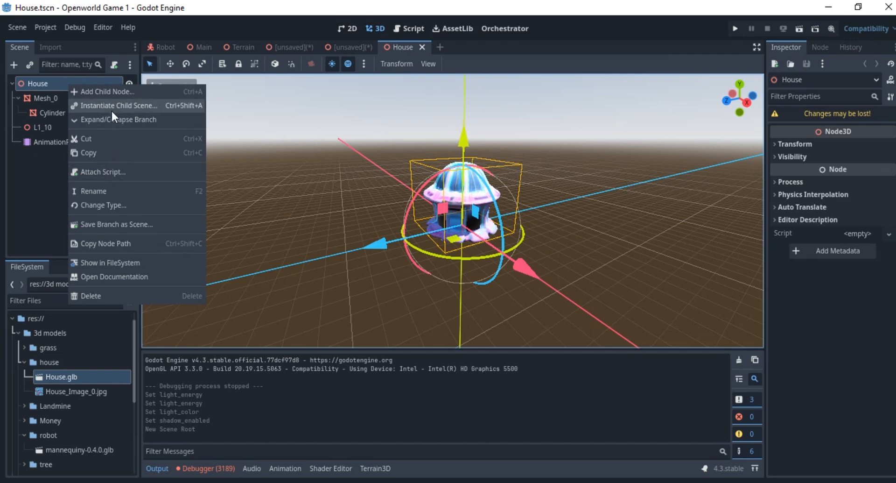
click(119, 204)
text(stat)
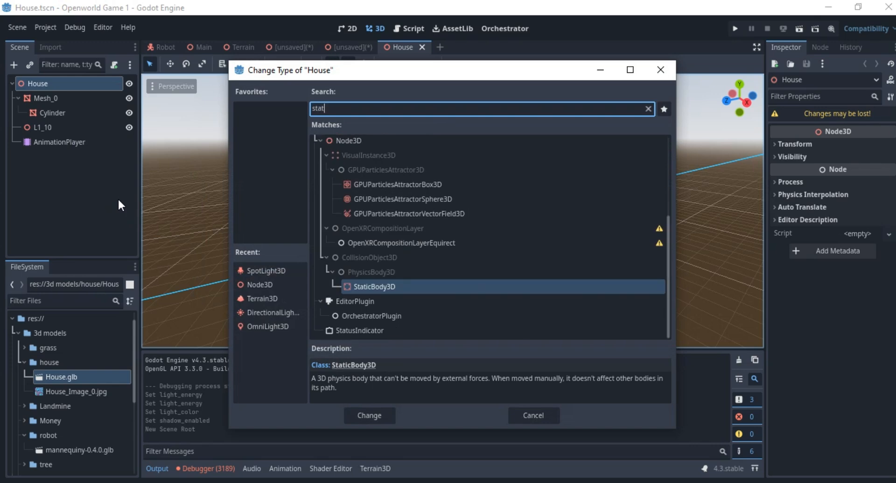
key(Return)
Step: Add a CollisionShape3D child node to the House root
right_click(77, 79)
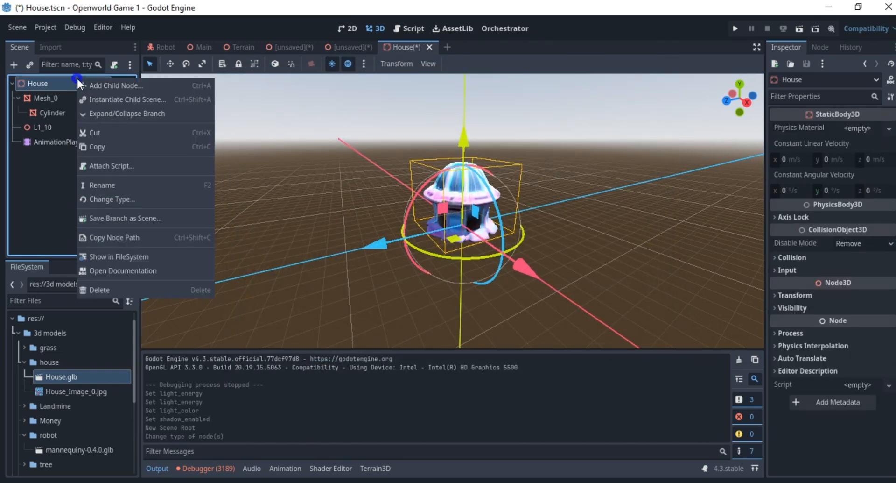
click(97, 80)
text(collis)
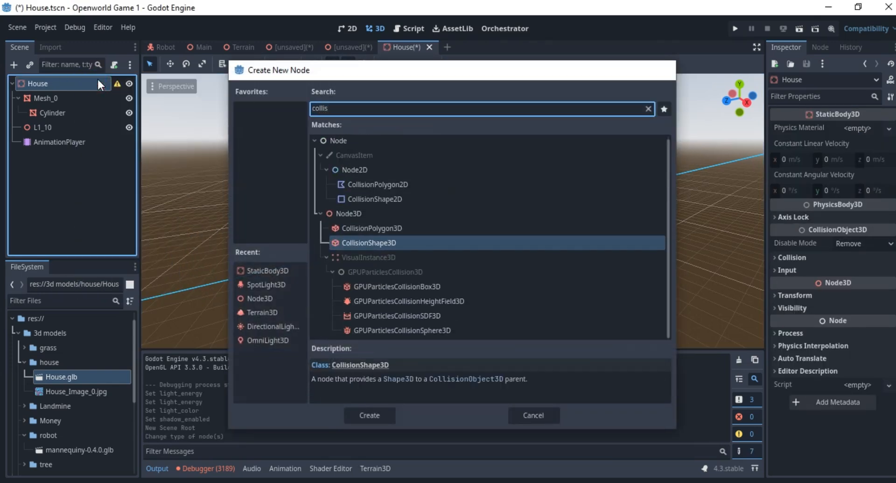
key(Return)
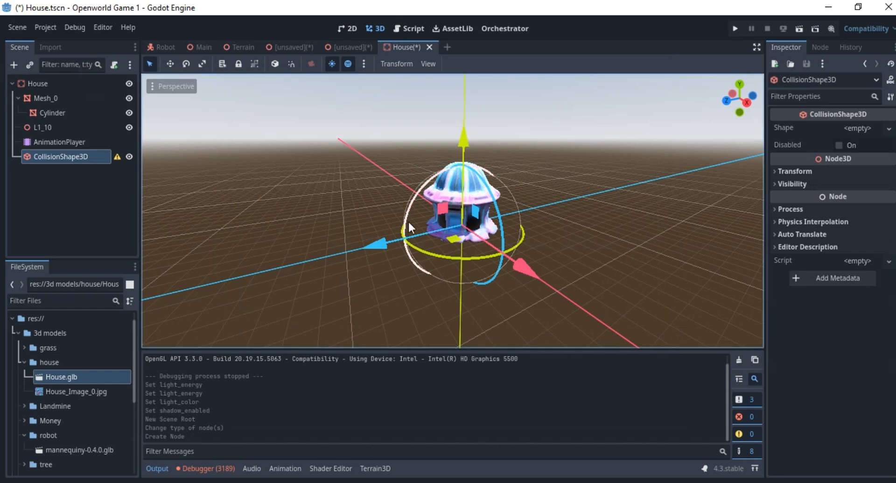
Step: Assign a new CapsuleShape3D to the house's collision node and check its placement around the model
middle_drag(480, 204, 513, 201)
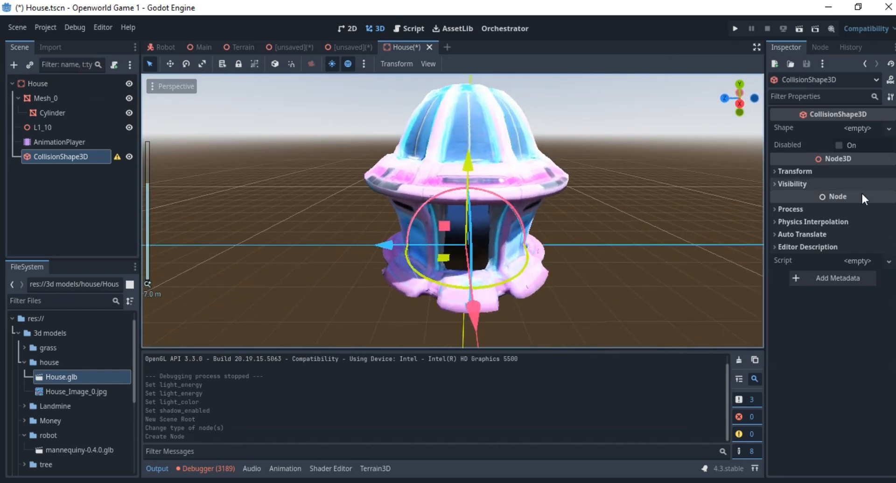
click(888, 127)
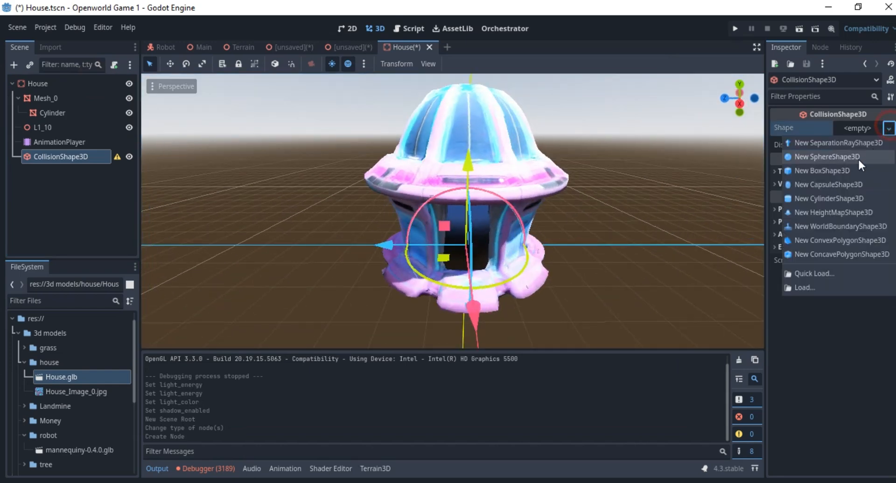
click(851, 189)
middle_drag(484, 183, 513, 157)
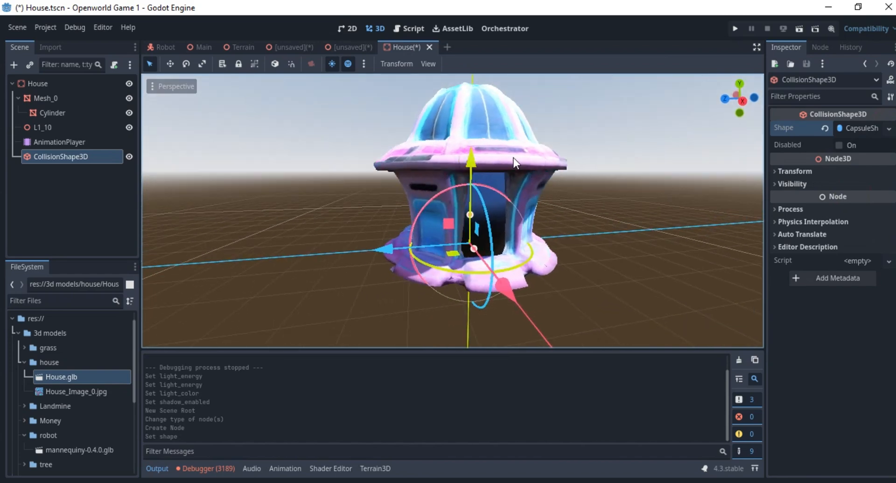
middle_drag(494, 211, 629, 231)
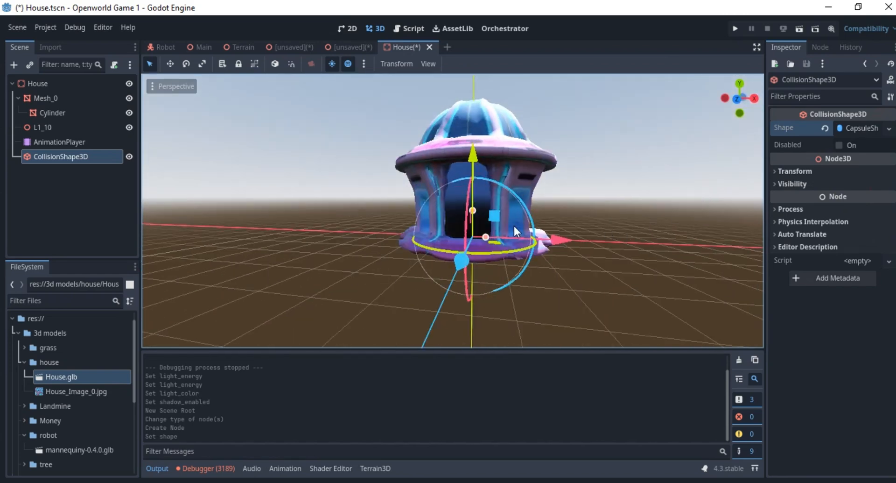
Step: Raise the capsule collision shape and widen its radius around the house's lower body
drag(473, 205, 519, 164)
middle_drag(519, 164, 511, 214)
drag(486, 213, 541, 216)
middle_drag(541, 216, 516, 203)
scroll(516, 202, up, 6)
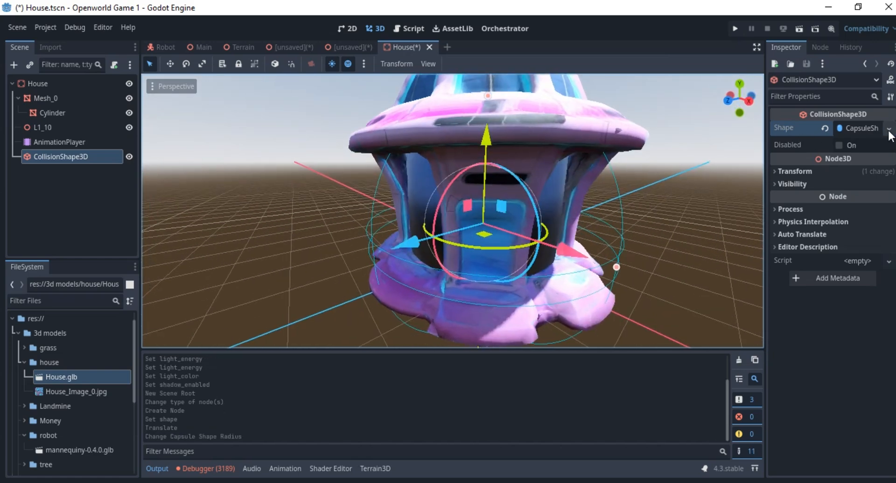
Step: Replace the house's collision shape with a new CylinderShape3D and widen its radius to about 2.57
click(889, 128)
click(857, 195)
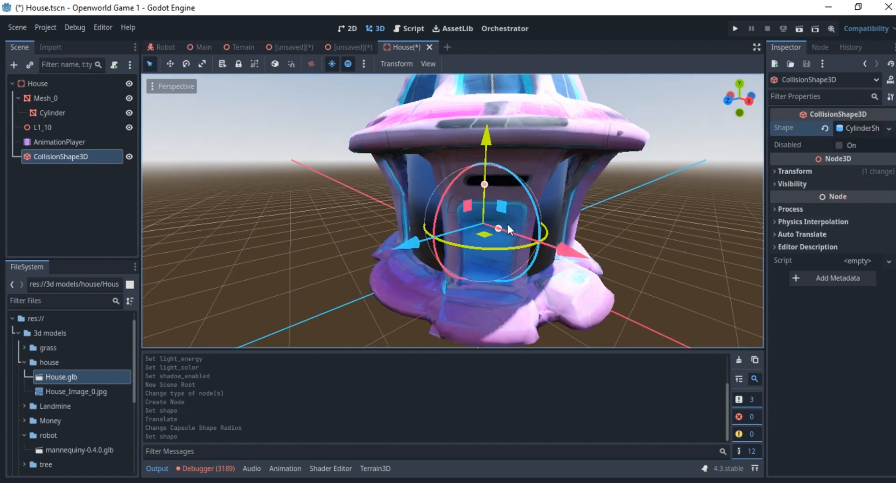
scroll(507, 222, down, 5)
drag(485, 219, 521, 231)
drag(556, 230, 557, 229)
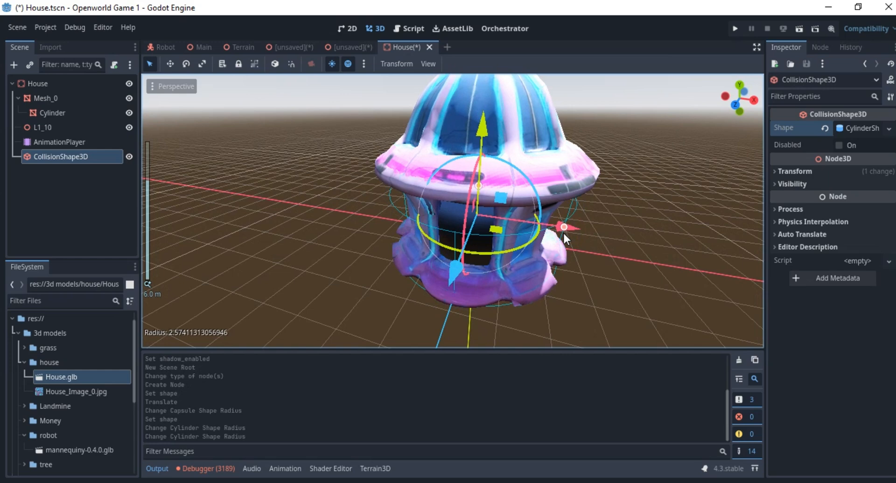
Step: Adjust the cylinder collision shape's position so it encloses the house walls, and save the House scene
scroll(468, 225, down, 5)
middle_drag(557, 229, 434, 163)
scroll(434, 163, up, 5)
mouse_move(427, 141)
mouse_down()
mouse_move(426, 123)
mouse_move(427, 139)
mouse_up()
scroll(499, 137, down, 5)
middle_drag(498, 137, 460, 201)
scroll(460, 201, up, 5)
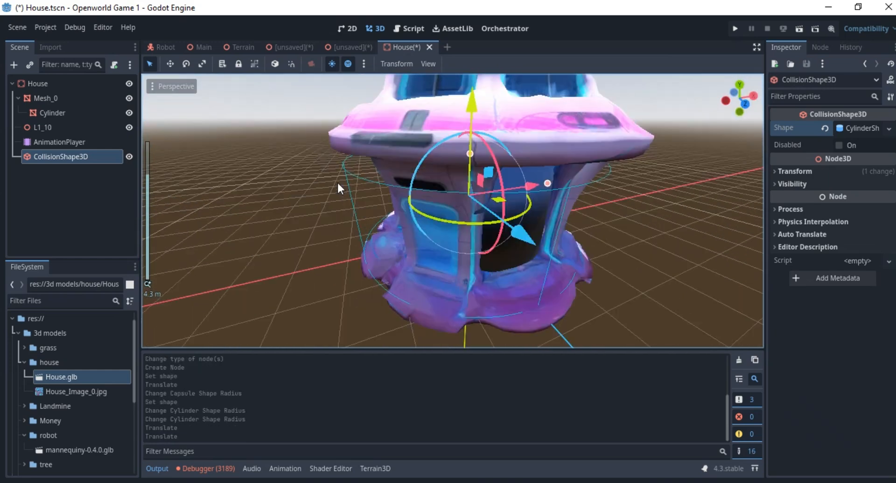
key(ctrl+s)
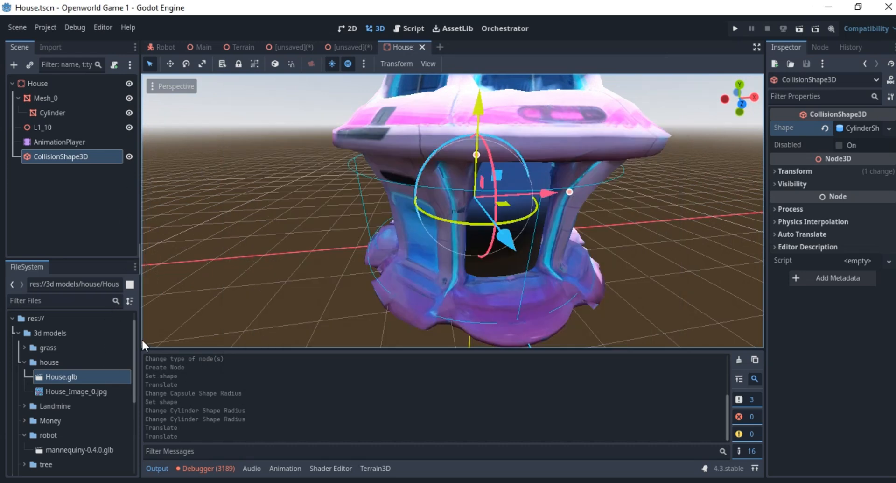
Step: Create a new inherited scene from Landmine.glb in the Landmine folder and inspect the model
click(22, 363)
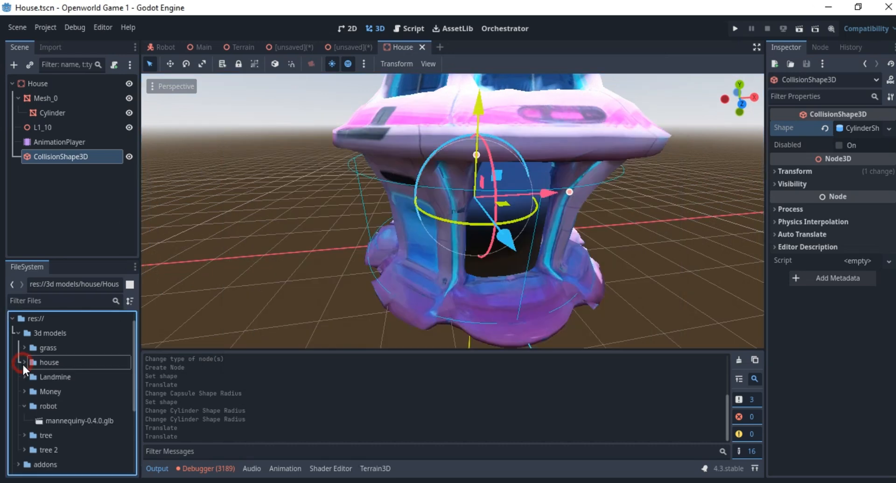
click(21, 377)
click(61, 391)
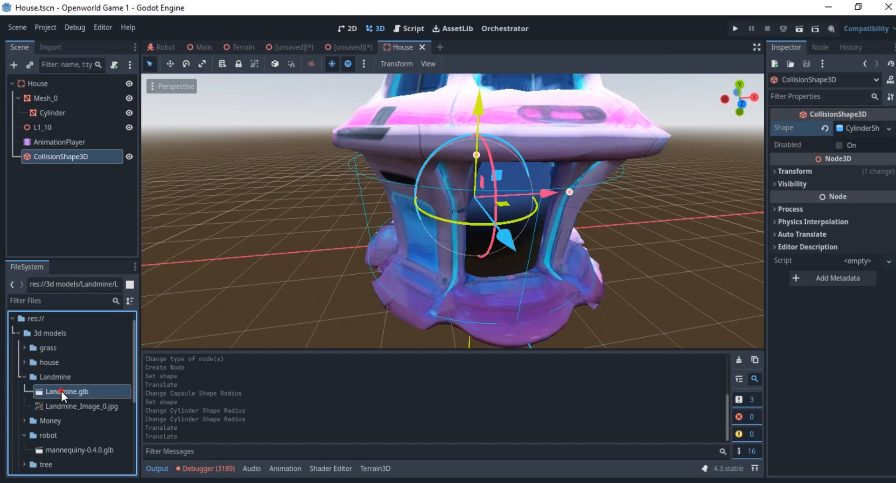
right_click(61, 390)
click(111, 212)
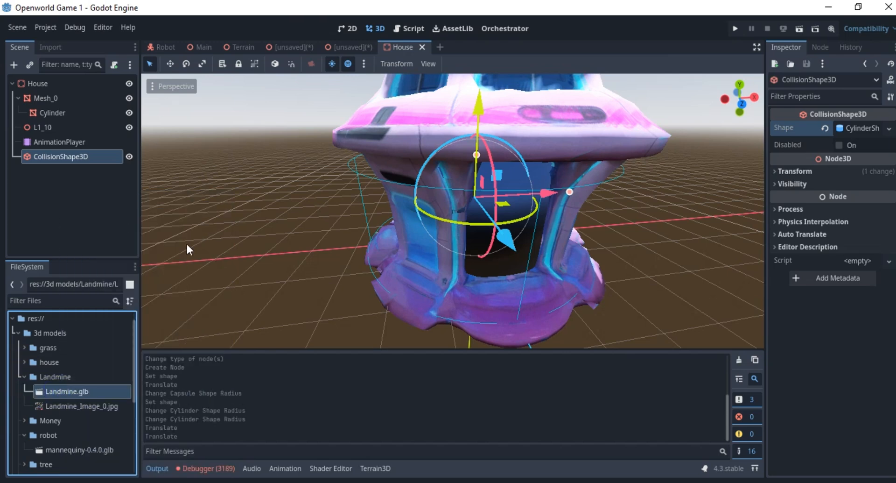
scroll(329, 235, up, 5)
middle_drag(329, 236, 296, 229)
scroll(176, 213, down, 9)
scroll(296, 230, up, 12)
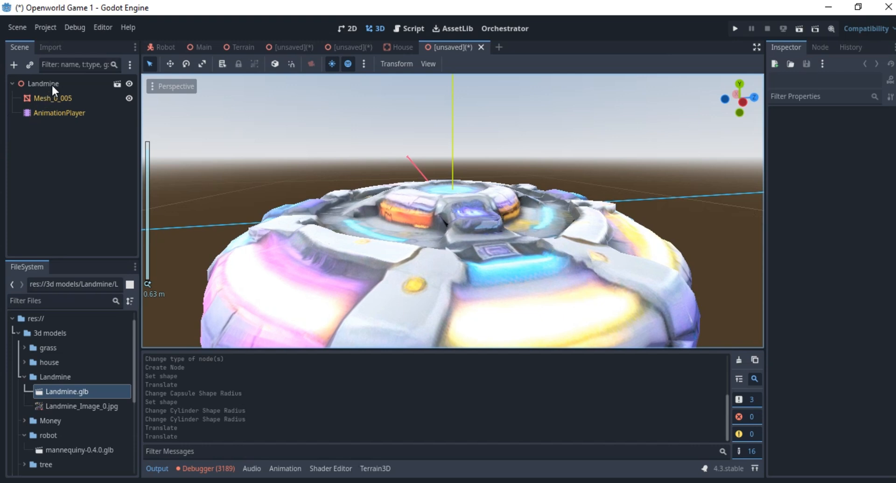
Step: Open the original Landmine.glb scene for editing and save it as Landmine.tscn in the Scenes folder
click(117, 84)
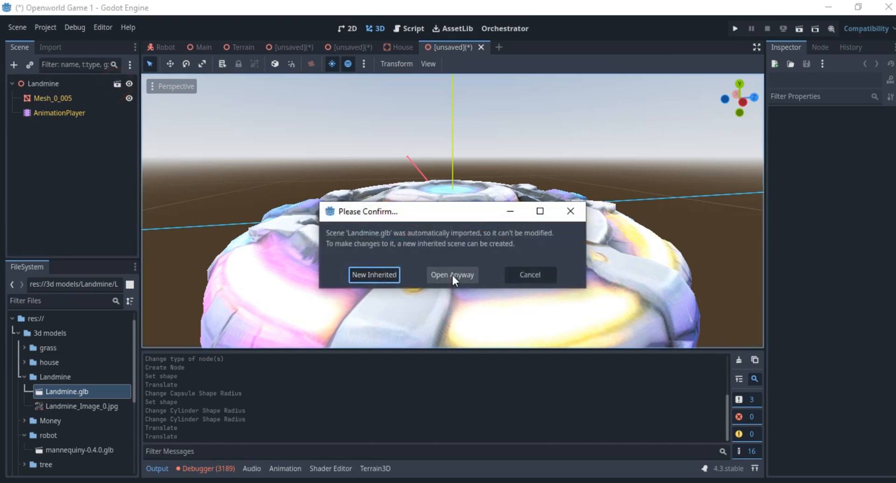
click(451, 274)
right_click(65, 84)
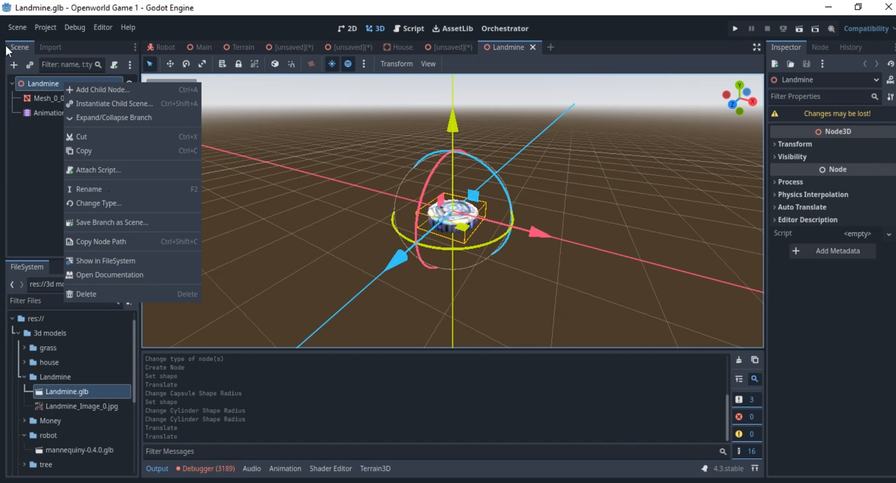
right_click(494, 45)
right_click(497, 46)
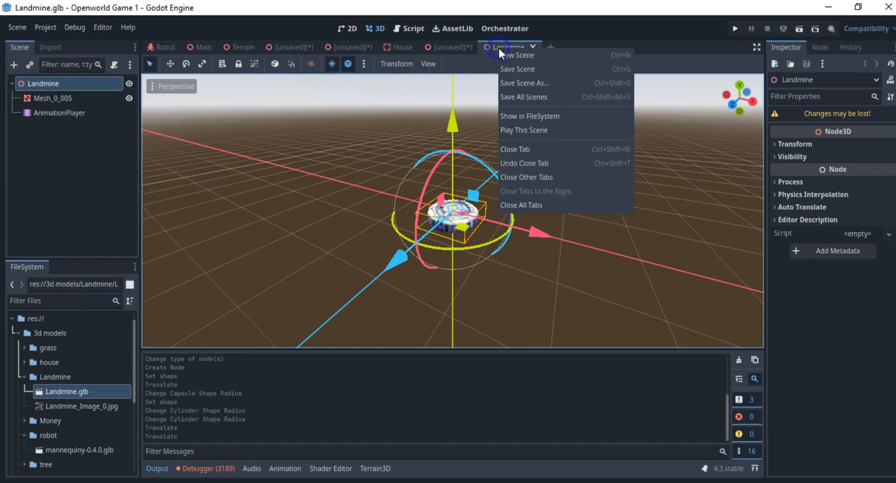
click(531, 85)
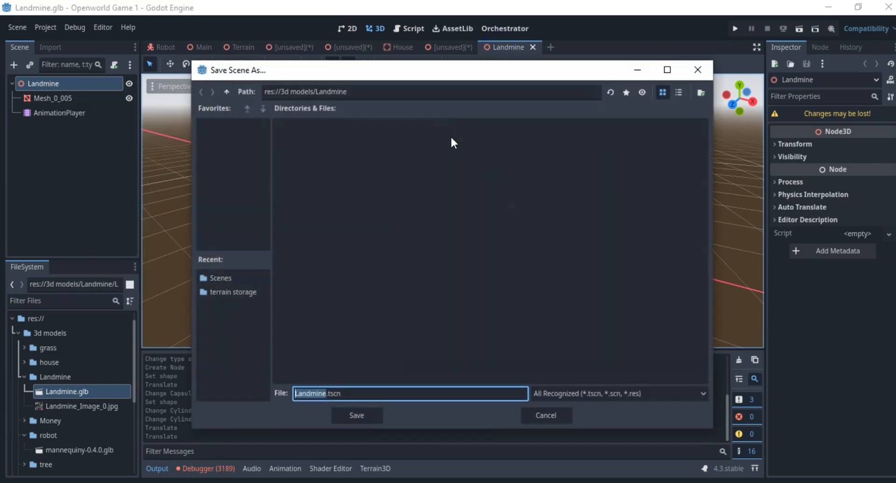
click(231, 279)
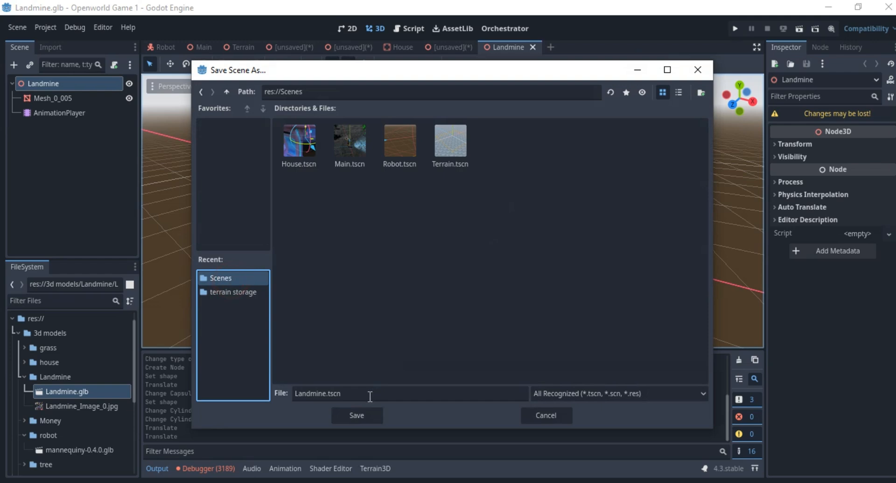
click(375, 418)
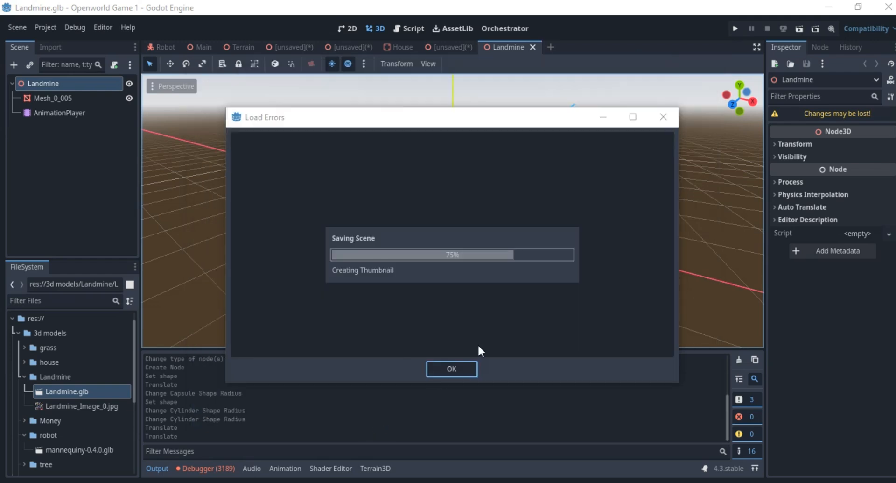
scroll(471, 271, down, 4)
middle_drag(470, 272, 648, 128)
scroll(232, 214, up, 10)
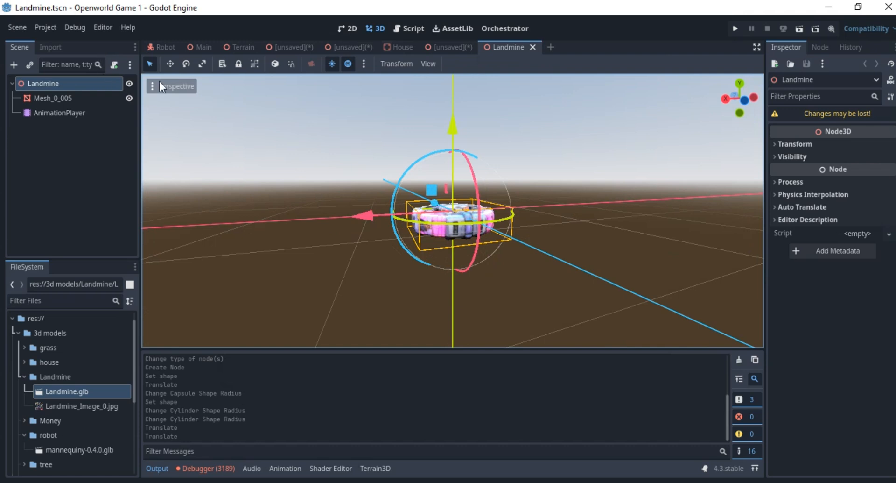
Step: Try adding an Area3D child node to the Landmine root, and undo the addition
right_click(71, 84)
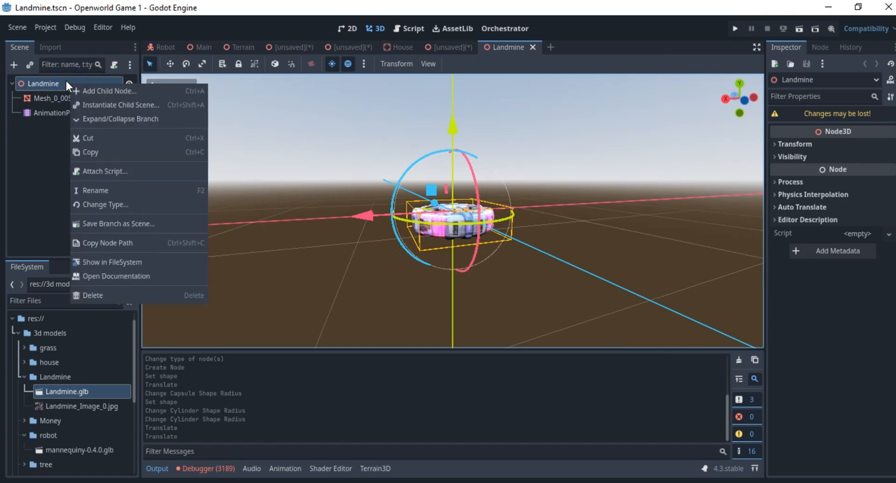
click(61, 82)
right_click(61, 82)
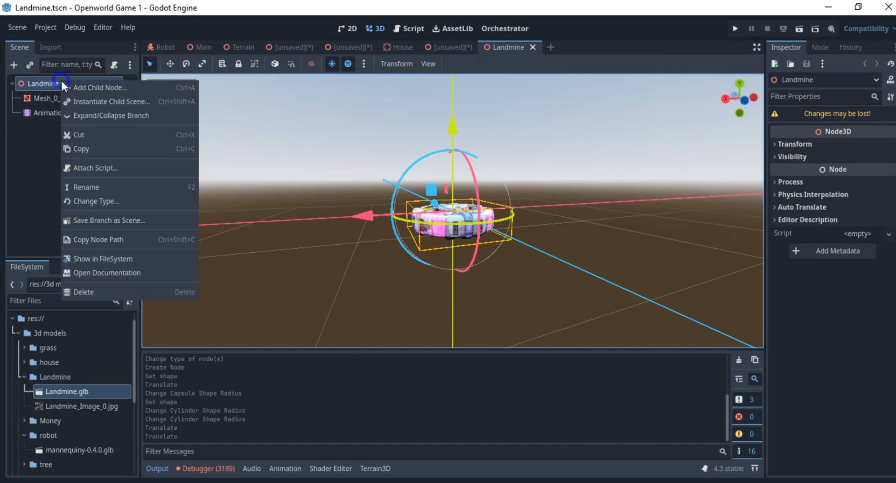
click(105, 88)
text(area)
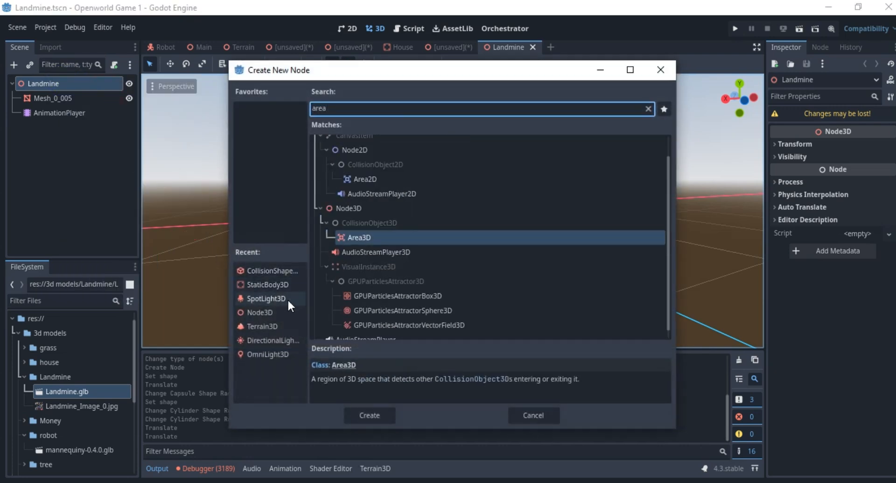
click(379, 415)
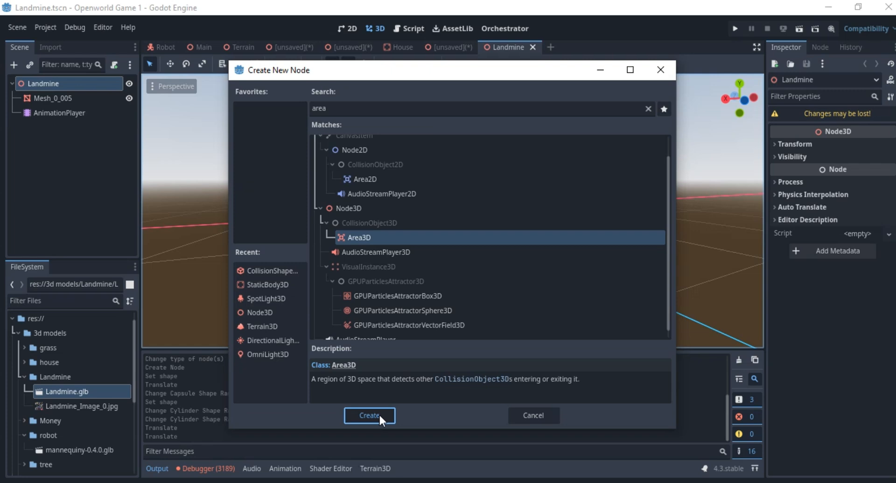
click(379, 413)
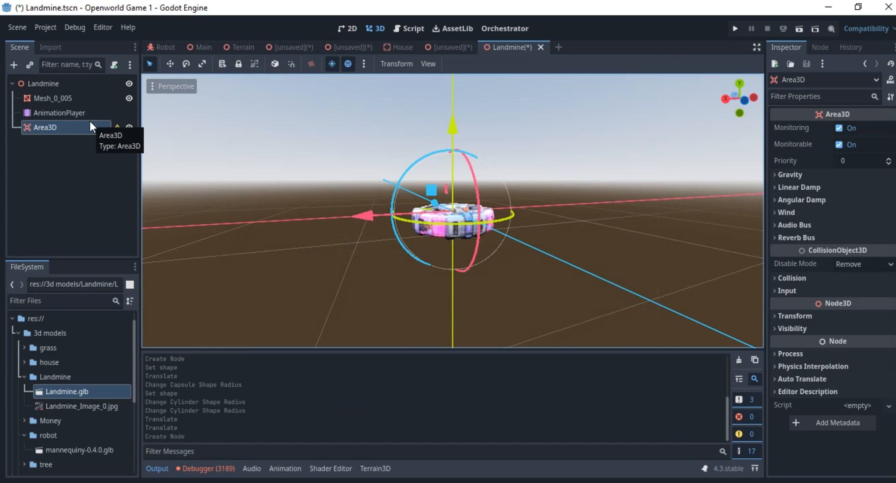
key(ctrl+z)
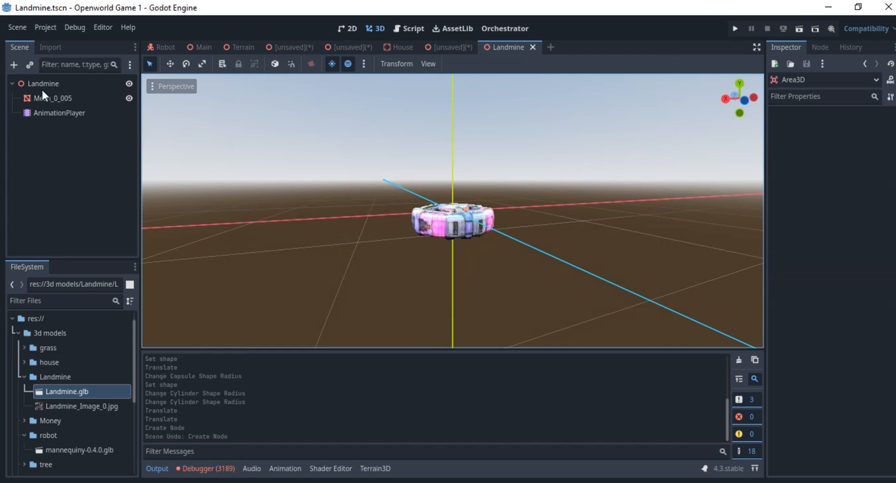
Step: Try changing the Landmine root node's type to Area3D, and undo the change
click(46, 83)
right_click(53, 83)
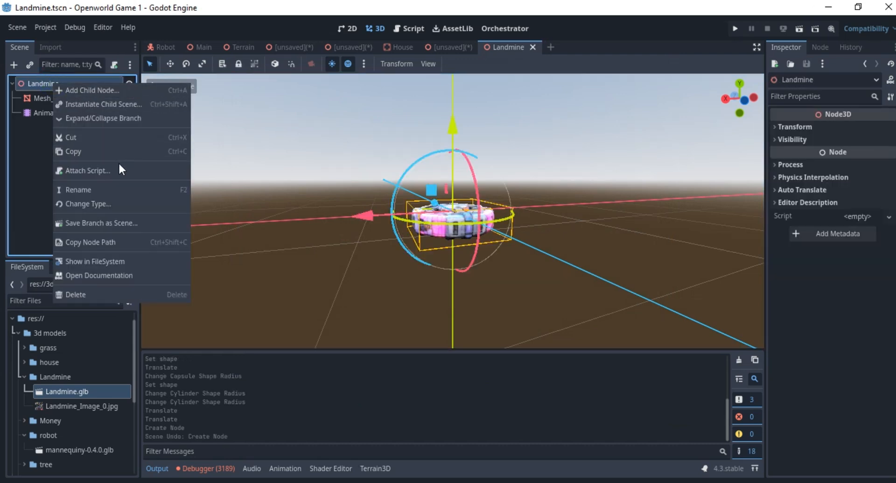
click(110, 197)
text(area)
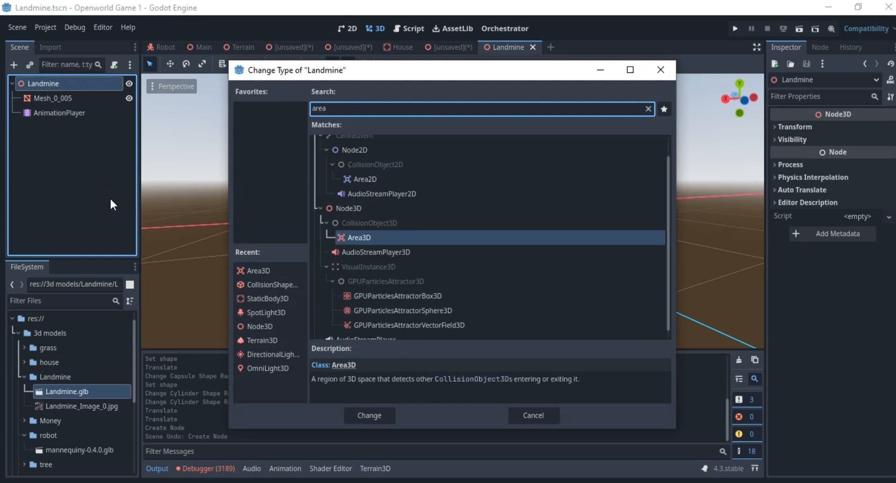
key(Return)
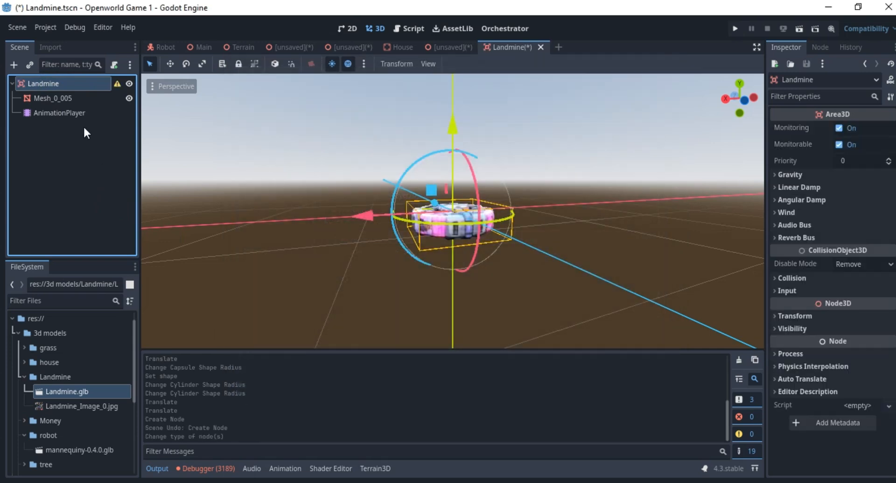
right_click(74, 75)
click(89, 82)
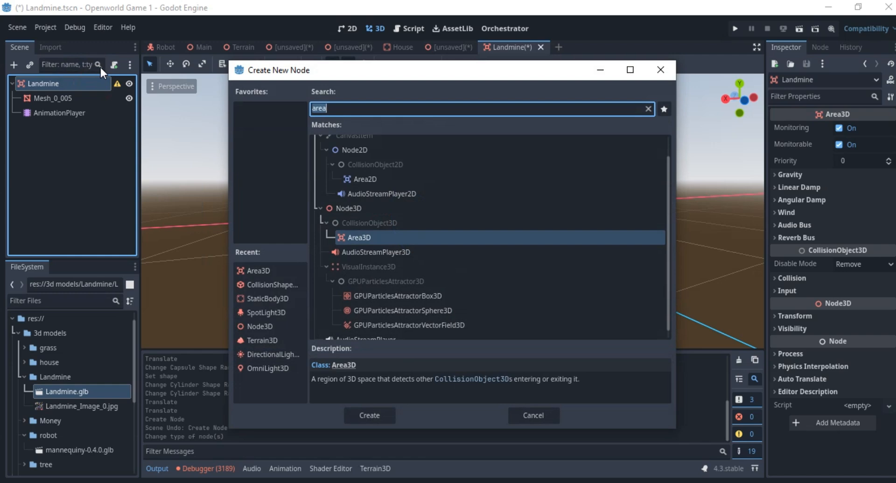
click(80, 121)
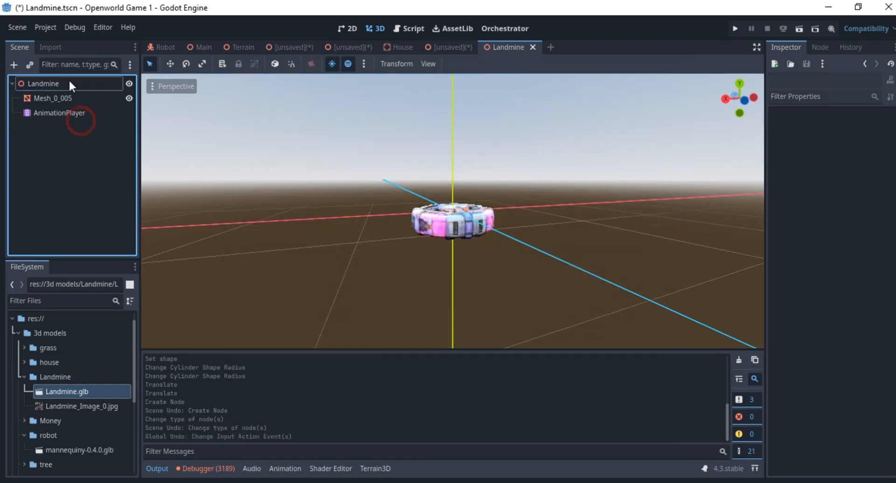
Step: Add an Area3D child node under the Landmine root
click(70, 84)
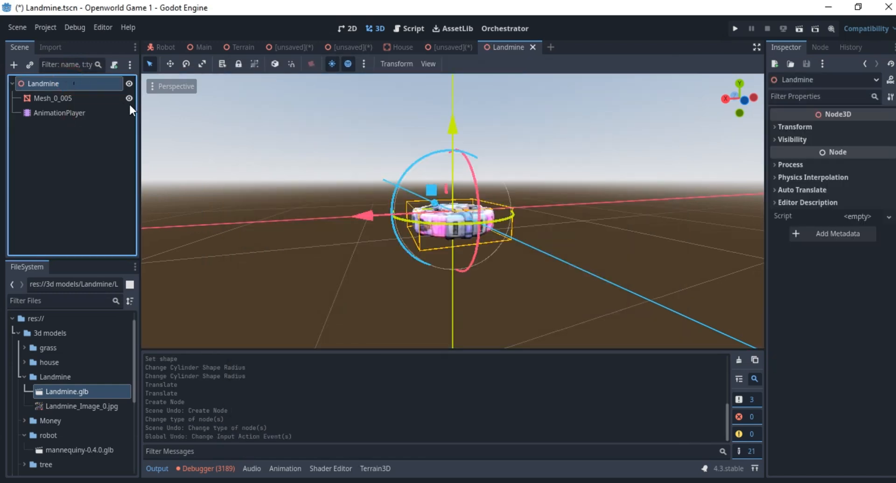
right_click(71, 82)
click(85, 91)
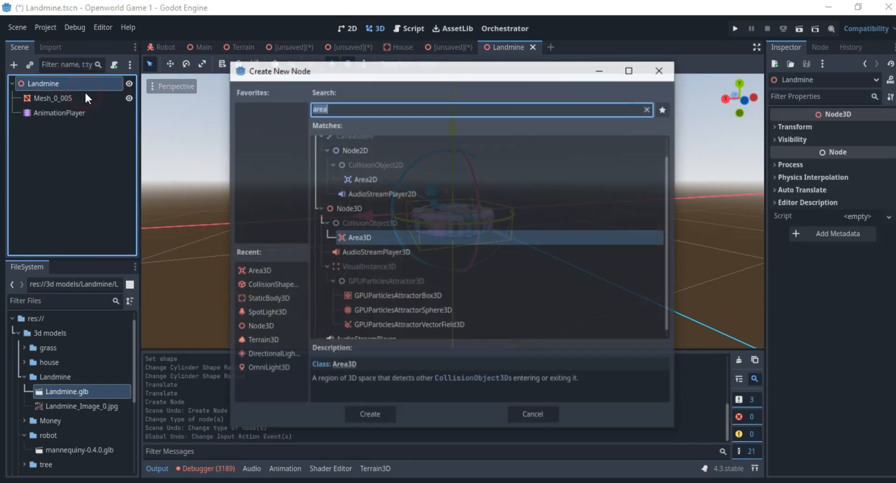
text(area)
key(Return)
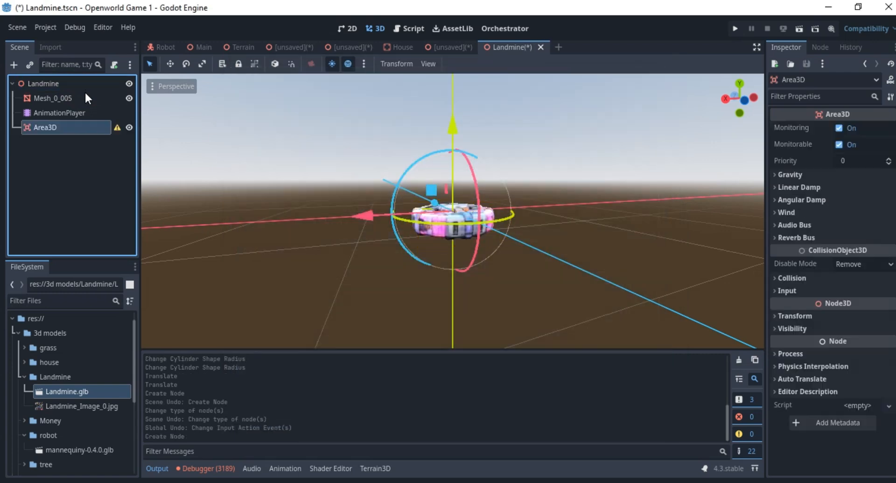
Step: Add a CollisionShape3D child node to the landmine's Area3D
right_click(89, 127)
click(108, 133)
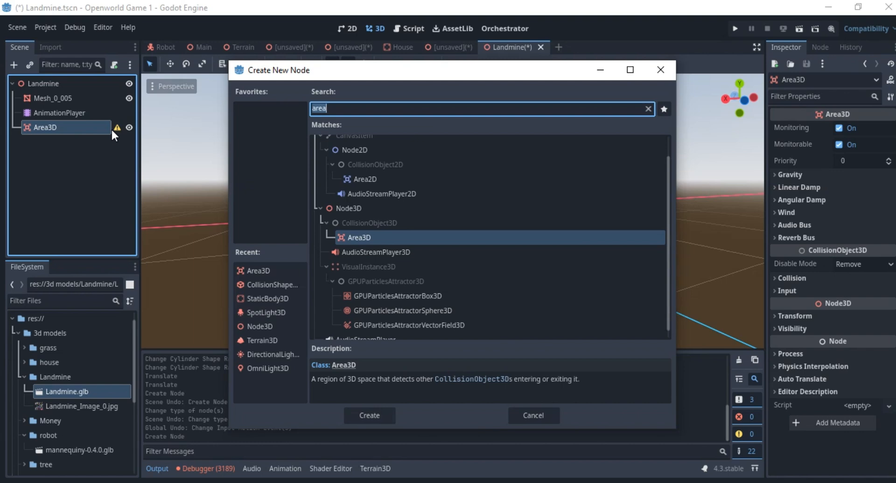
text(coli)
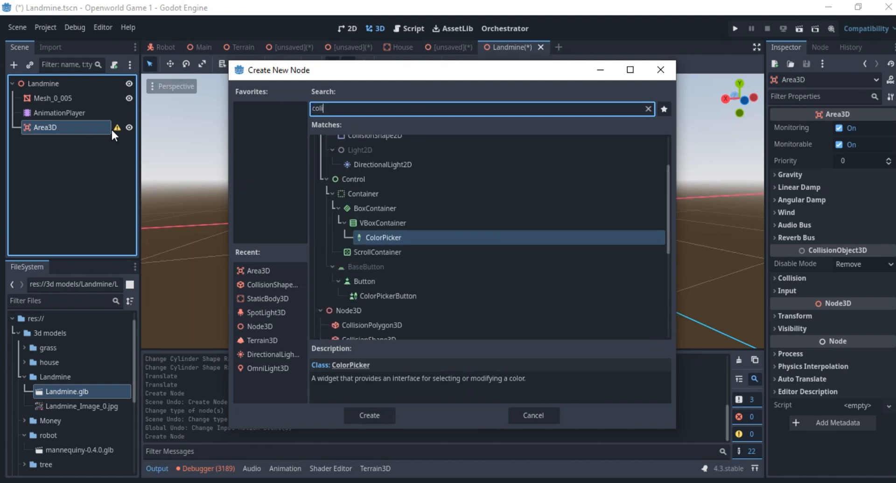
key(BackSpace)
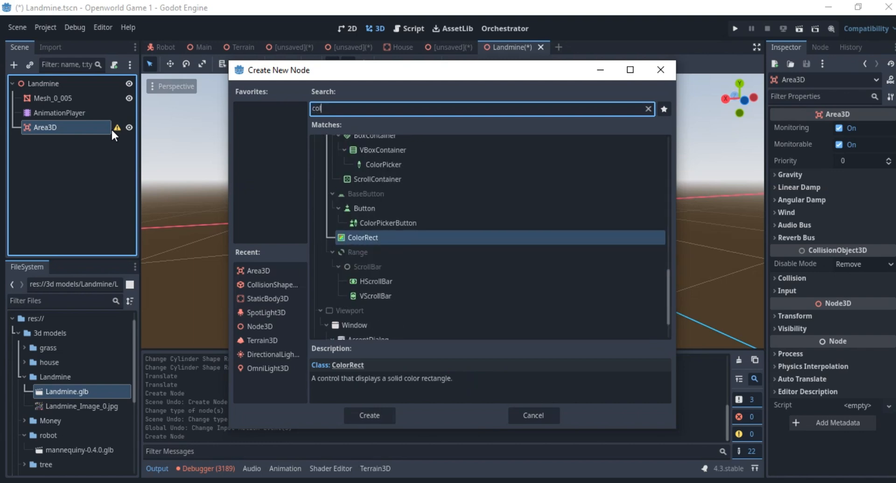
text(lis)
key(Return)
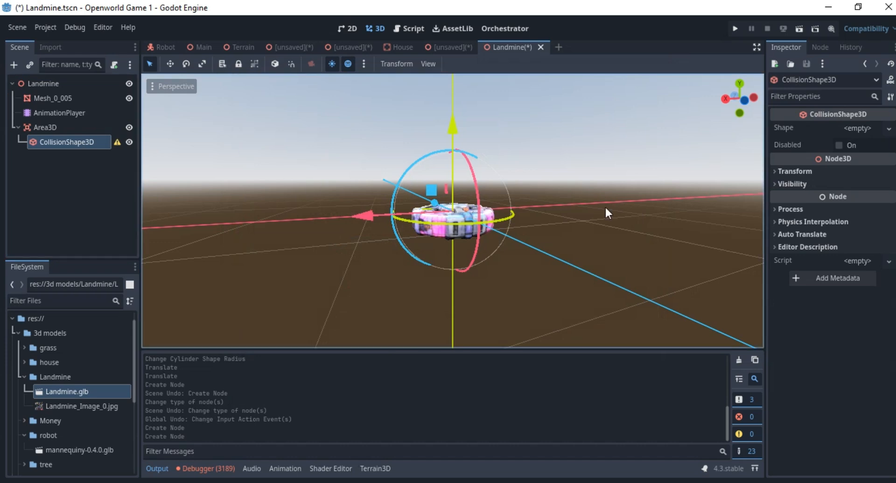
Step: Assign a new CylinderShape3D to the landmine's collision shape and reduce its height to about 0.22
click(888, 128)
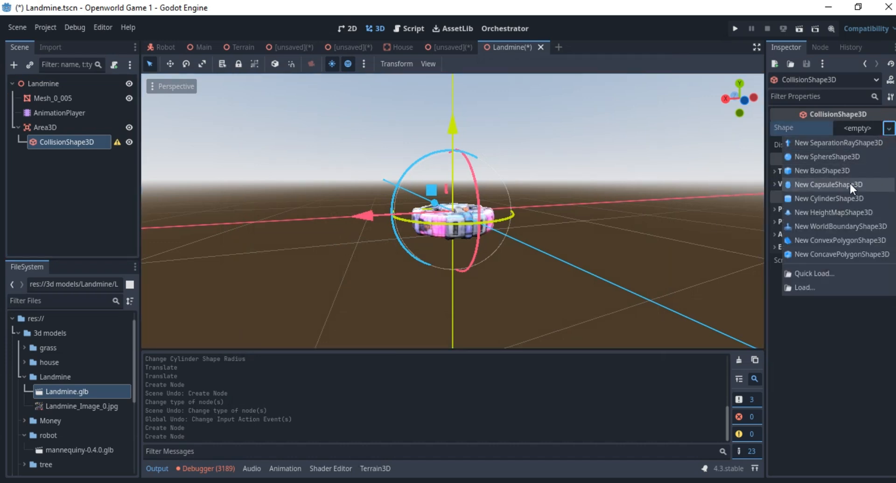
click(850, 198)
scroll(454, 303, up, 2)
scroll(452, 280, down, 4)
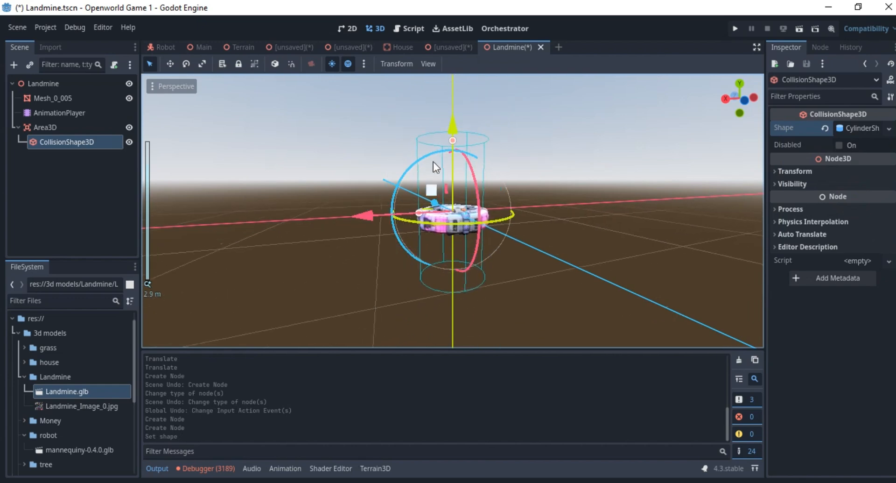
drag(452, 138, 457, 203)
scroll(466, 234, up, 10)
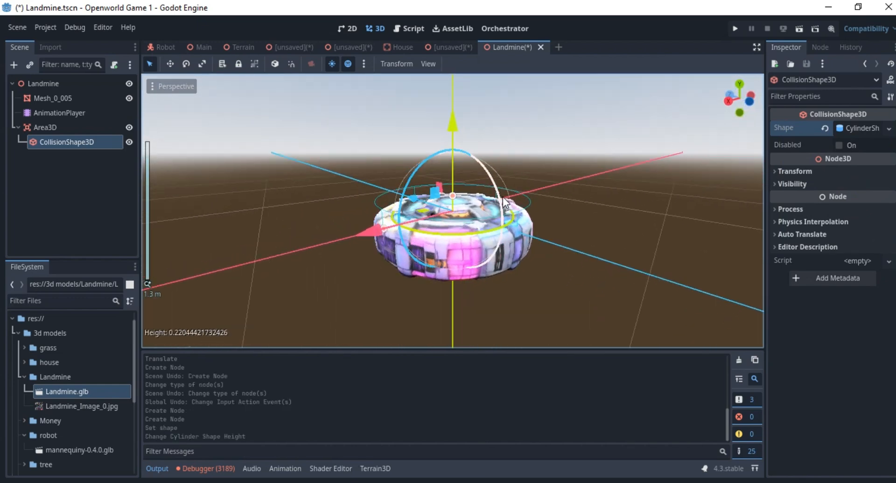
Step: Move the collision cylinder vertically so it surrounds the landmine's body
drag(452, 129, 454, 141)
middle_drag(454, 141, 511, 316)
scroll(460, 230, down, 4)
middle_drag(461, 230, 491, 236)
scroll(438, 226, up, 10)
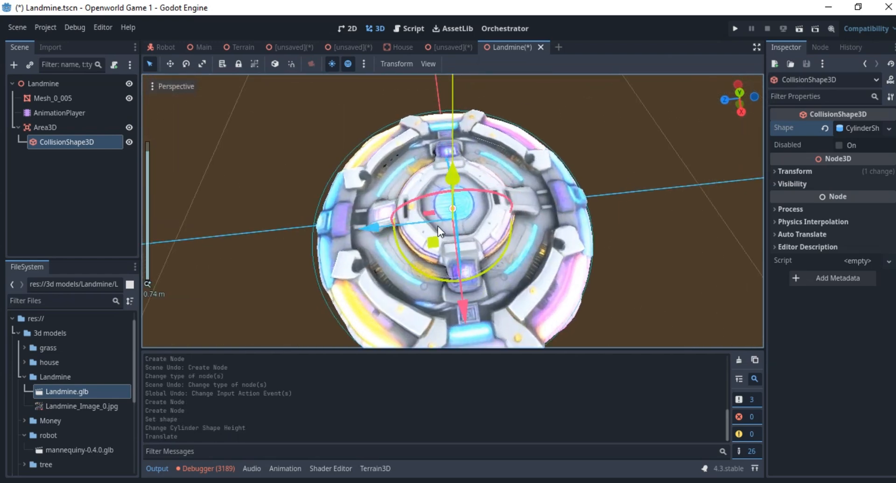
Step: Adjust the collision cylinder's radius to match the landmine's outer rim
middle_drag(437, 226, 413, 105)
scroll(424, 200, down, 5)
middle_drag(425, 204, 552, 245)
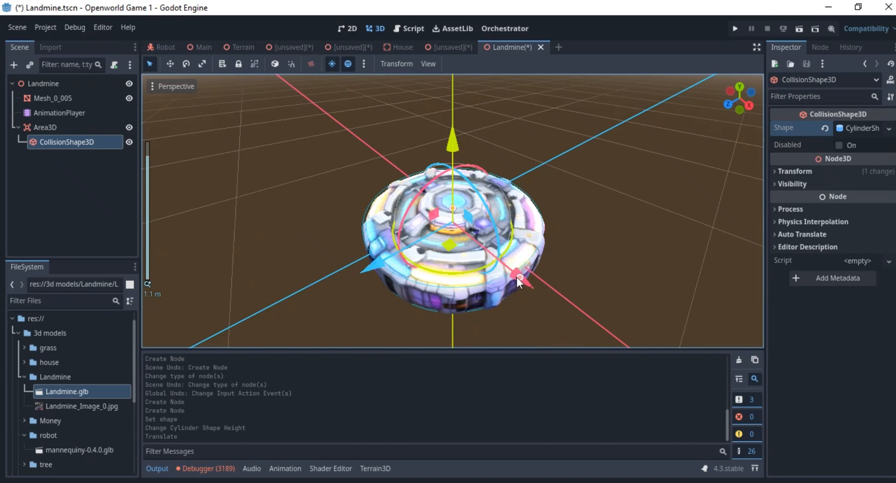
drag(517, 276, 523, 280)
middle_drag(547, 279, 439, 186)
scroll(423, 224, up, 3)
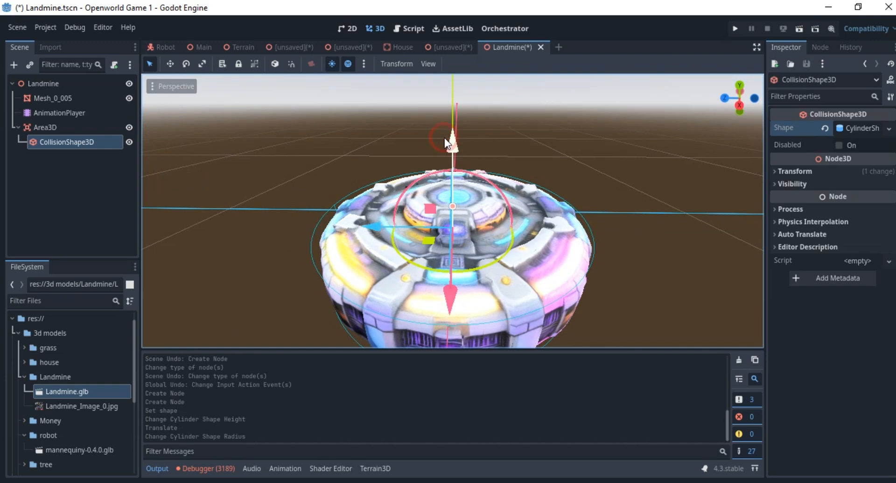
Step: Nudge the collision cylinder into alignment with the landmine mesh and check the fit from several sides
drag(374, 226, 377, 228)
middle_drag(508, 265, 239, 195)
scroll(285, 197, down, 9)
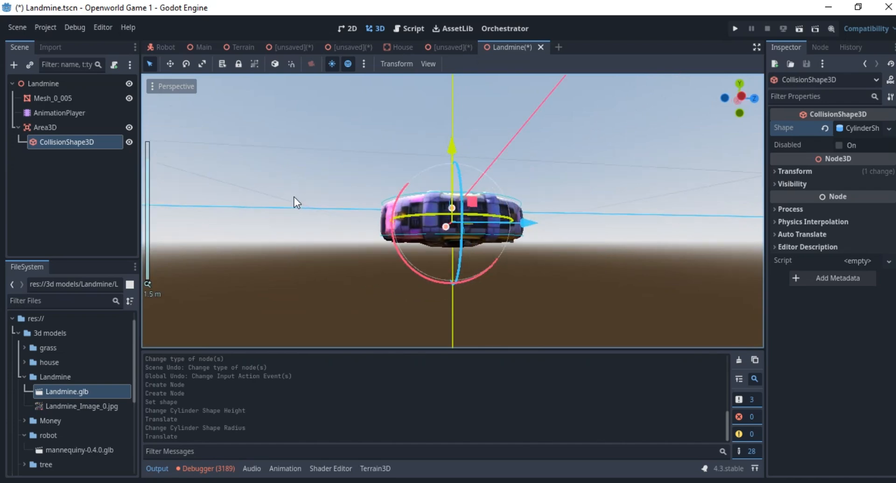
middle_drag(294, 197, 210, 231)
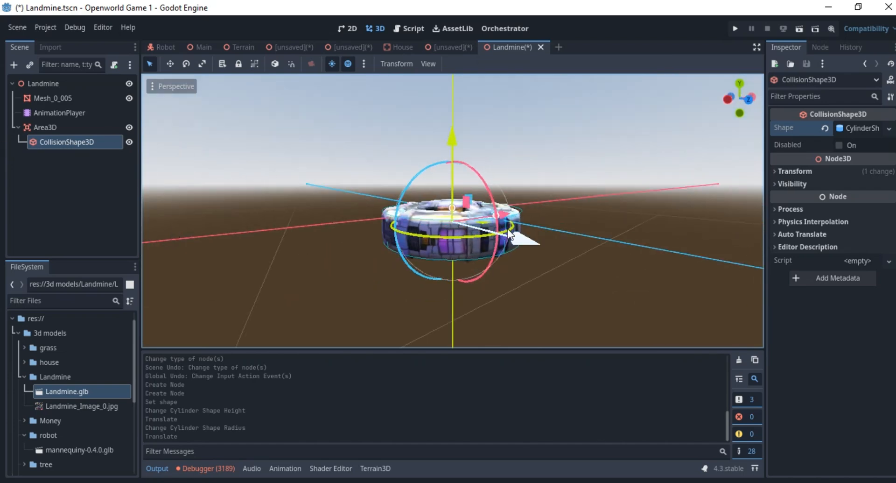
middle_drag(444, 214, 1, 107)
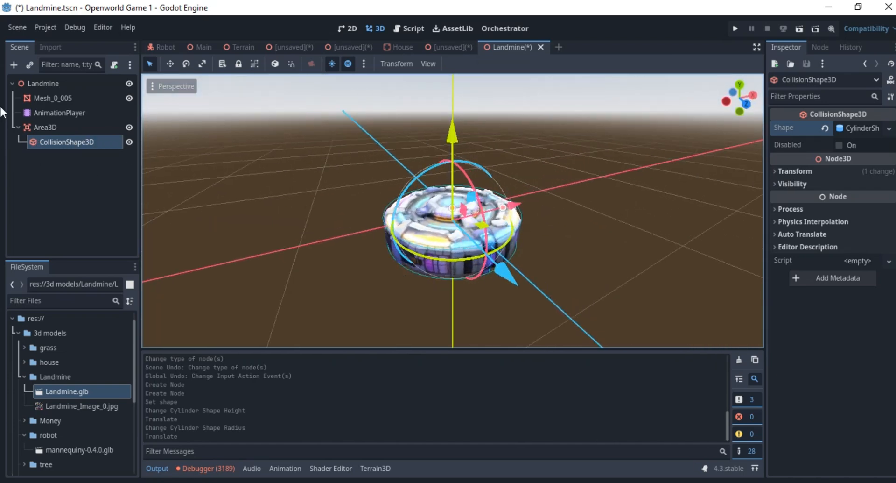
Step: Move the Area3D with its collision shape directly below the Landmine root, above Mesh_0_005, and save the scene
click(45, 83)
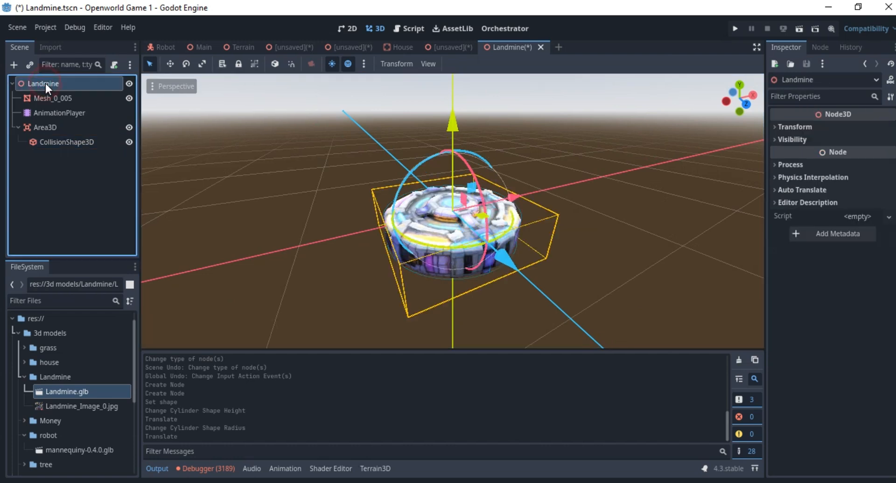
click(53, 129)
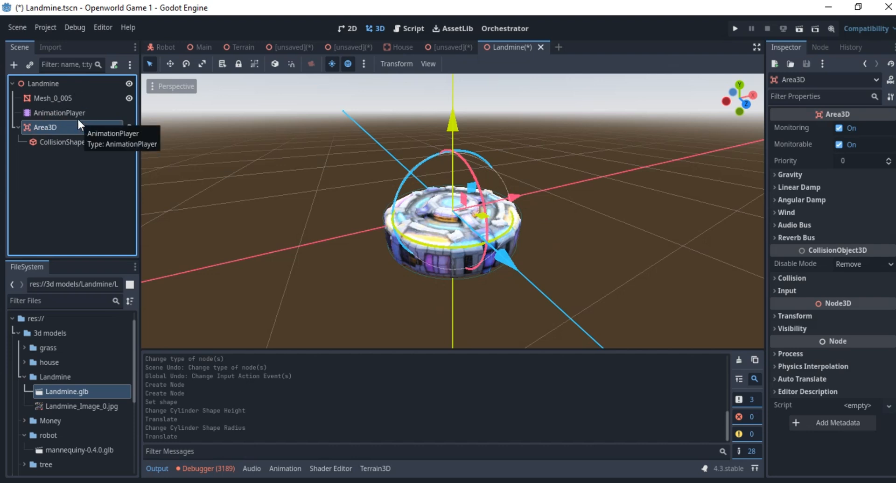
drag(78, 120, 68, 94)
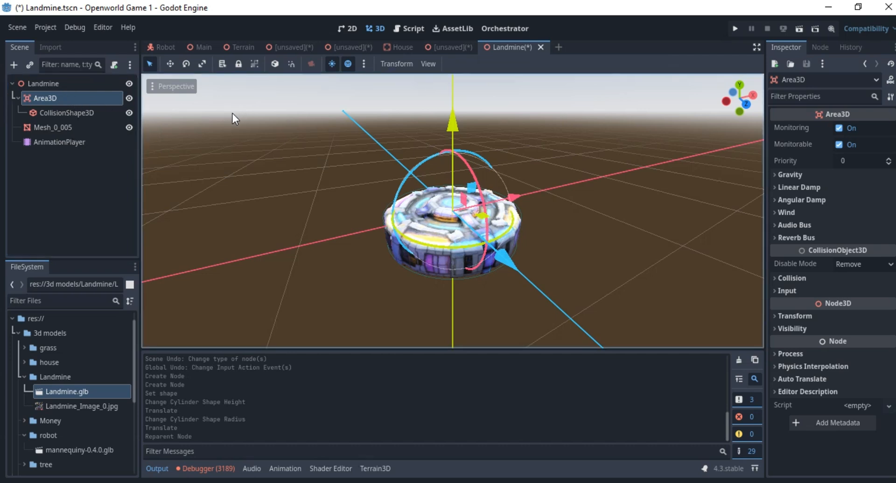
key(ctrl+s)
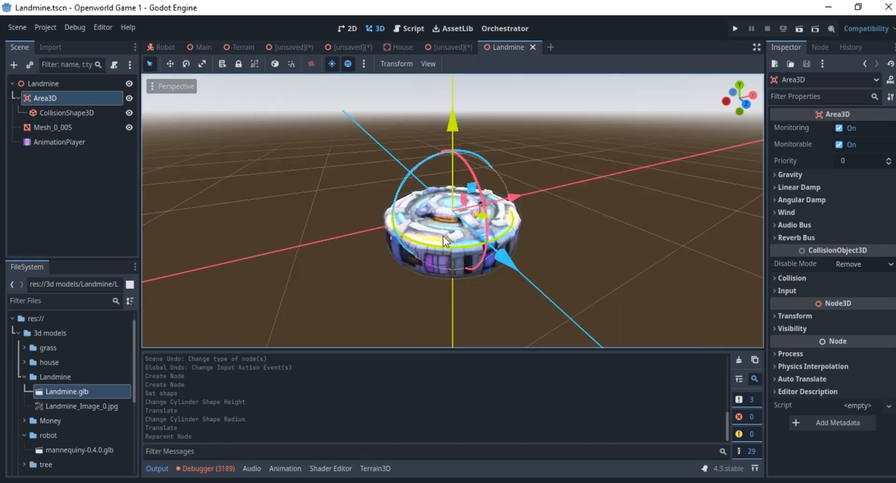
Step: Create a new inherited scene from Money.glb and inspect the money suitcase model
click(25, 420)
right_click(52, 435)
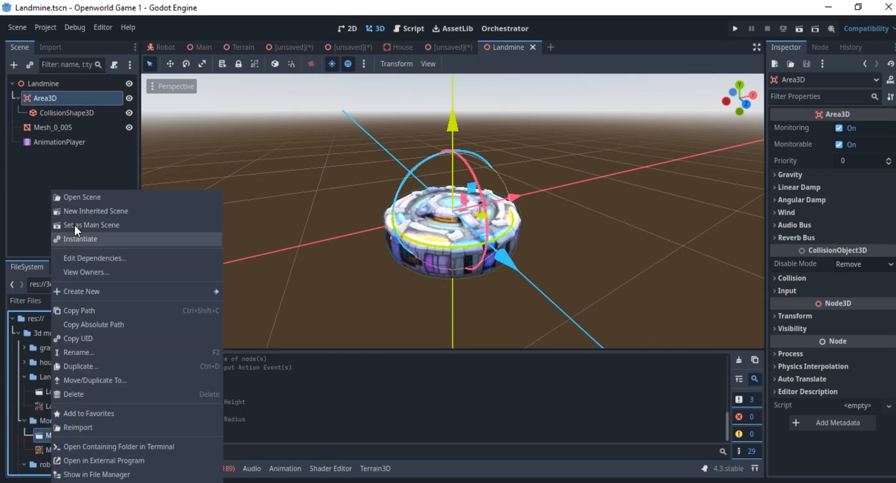
click(85, 212)
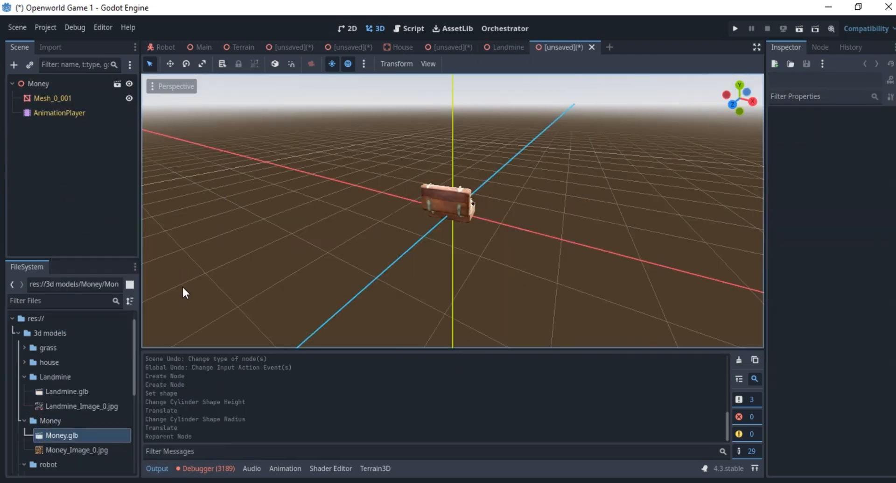
scroll(482, 228, up, 8)
middle_drag(482, 227, 540, 216)
scroll(449, 171, up, 10)
scroll(558, 242, down, 9)
scroll(480, 198, up, 9)
scroll(540, 216, down, 9)
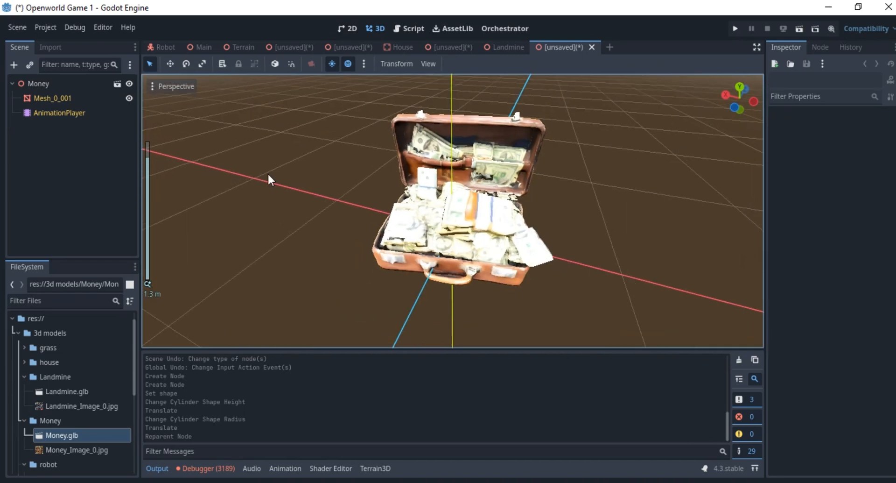
Step: Open the original Money.glb scene for editing and save it as Money.tscn in the Scenes folder
click(116, 83)
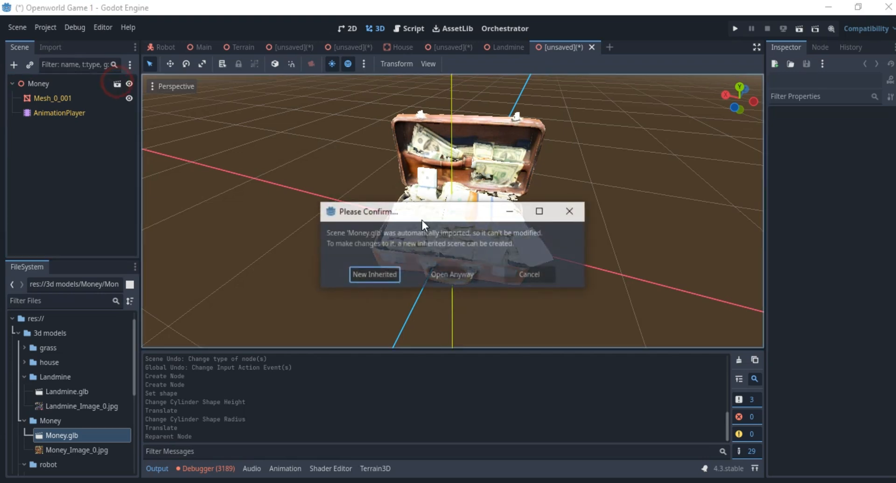
click(473, 274)
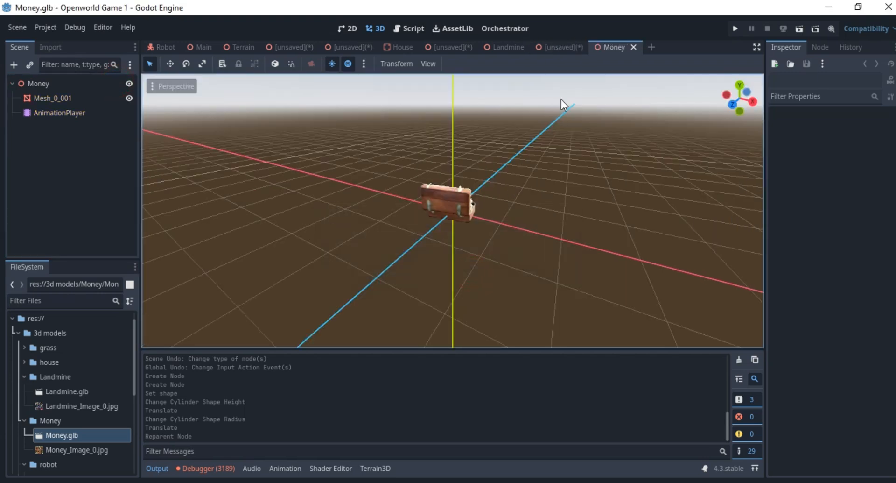
right_click(611, 45)
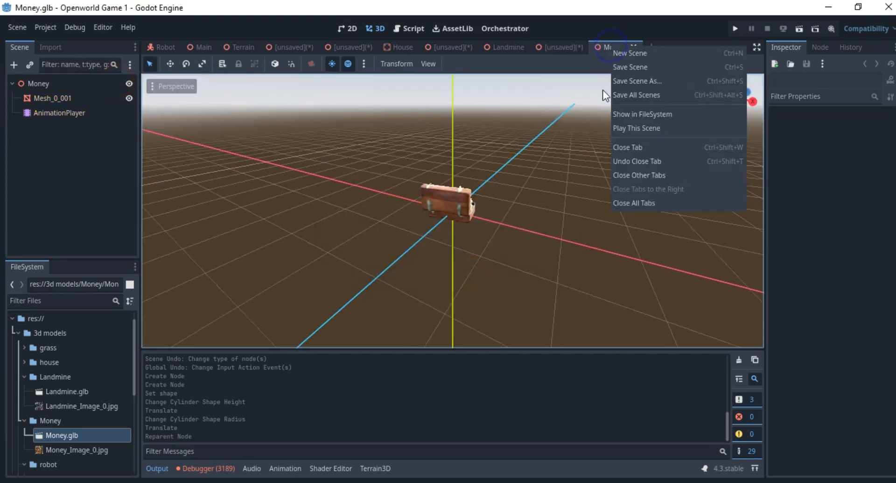
click(643, 80)
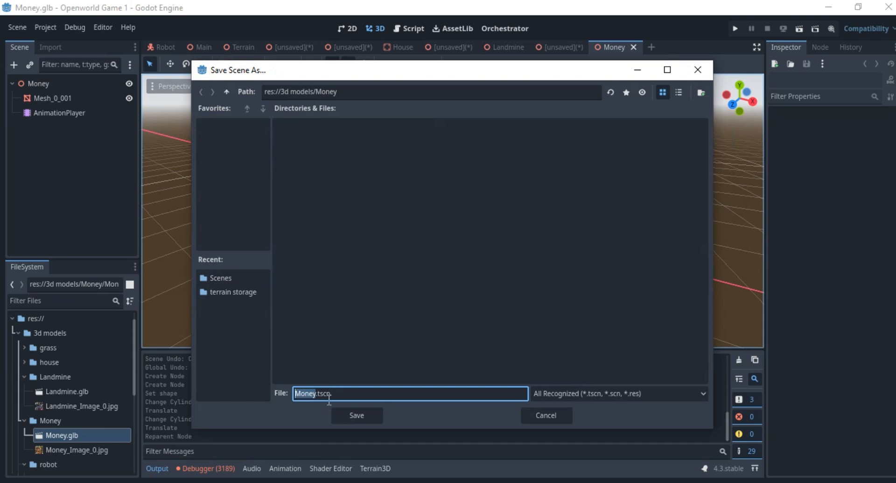
click(239, 277)
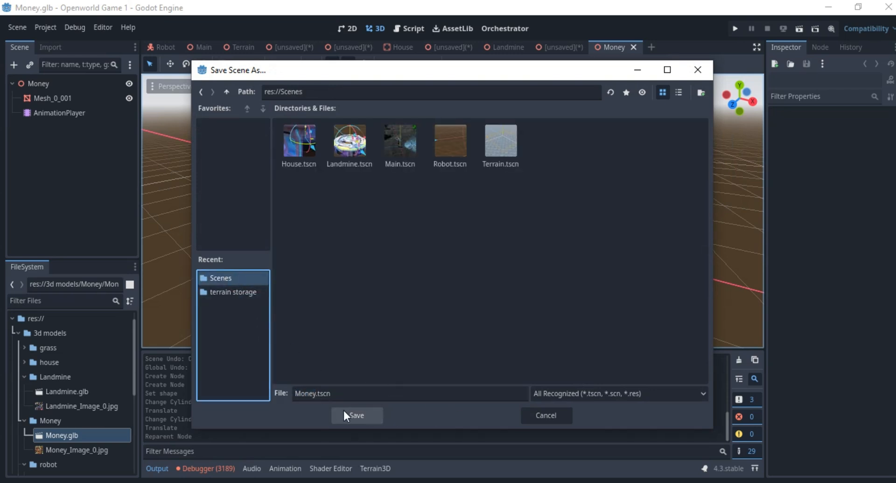
click(359, 418)
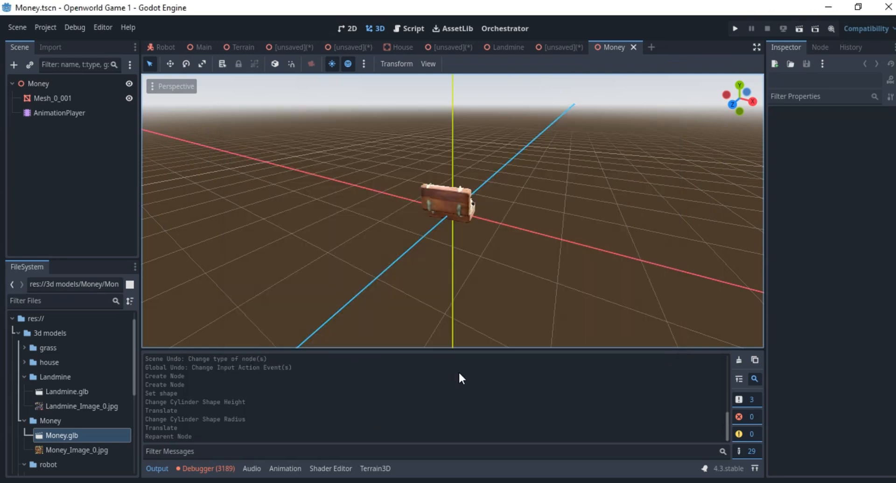
Step: Add an Area3D child node under the Money root
click(41, 87)
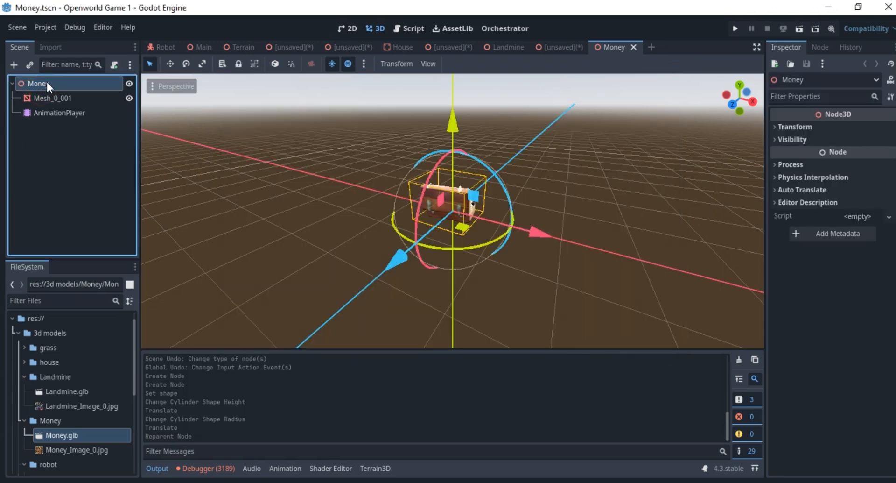
right_click(46, 82)
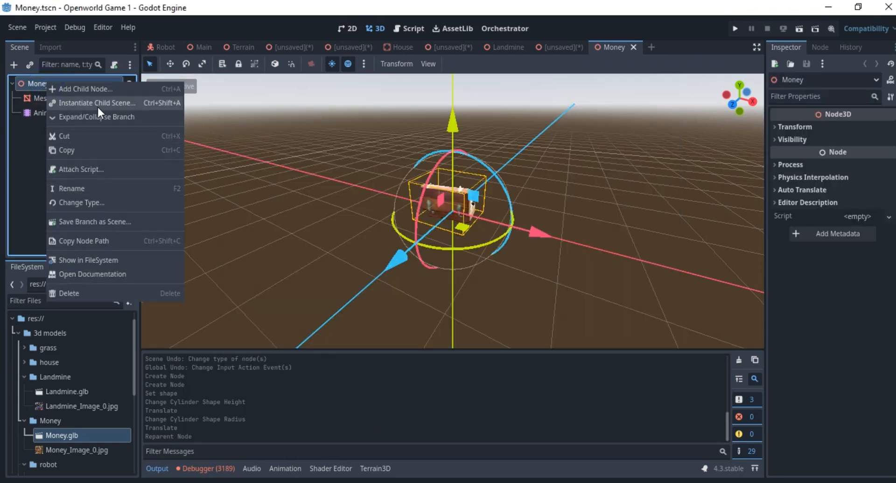
click(99, 90)
text(area)
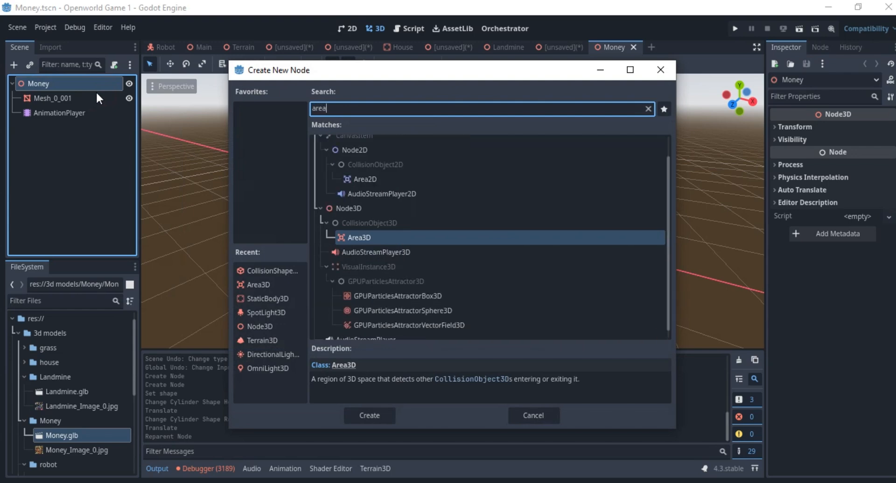
key(Return)
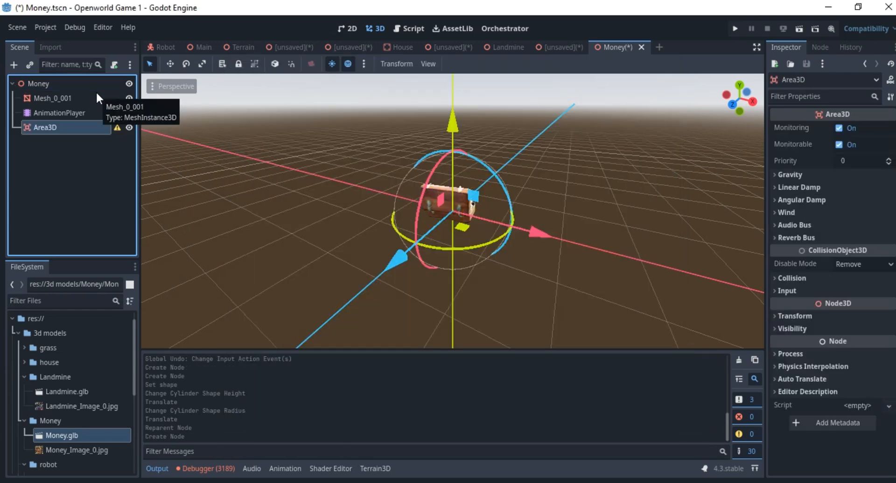
Step: Add a CollisionShape3D child node to the Area3D in the Money scene
right_click(52, 130)
click(79, 133)
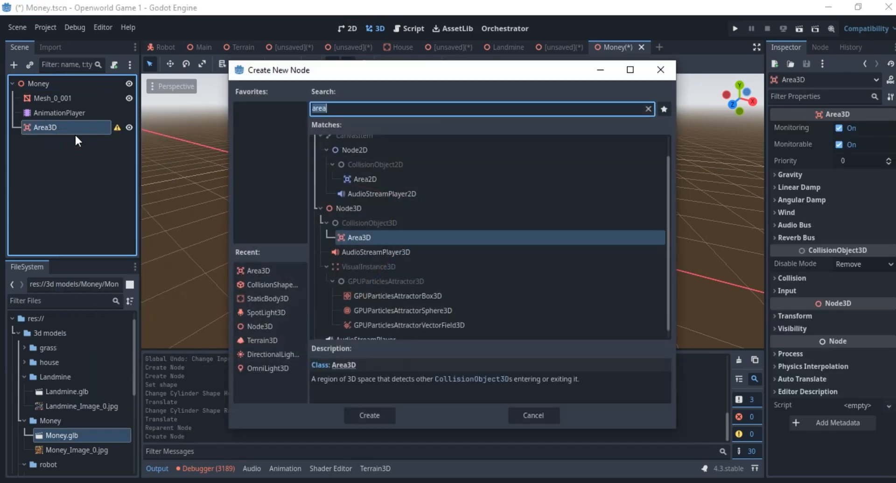
text(collis)
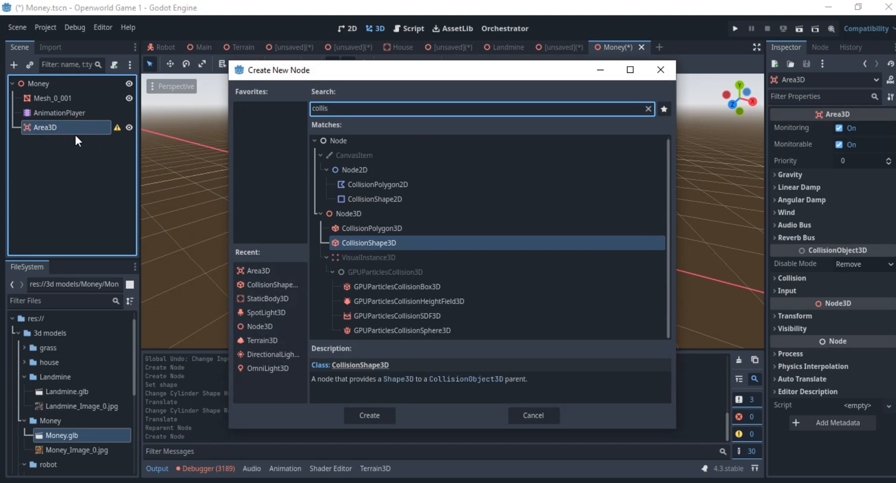
key(Return)
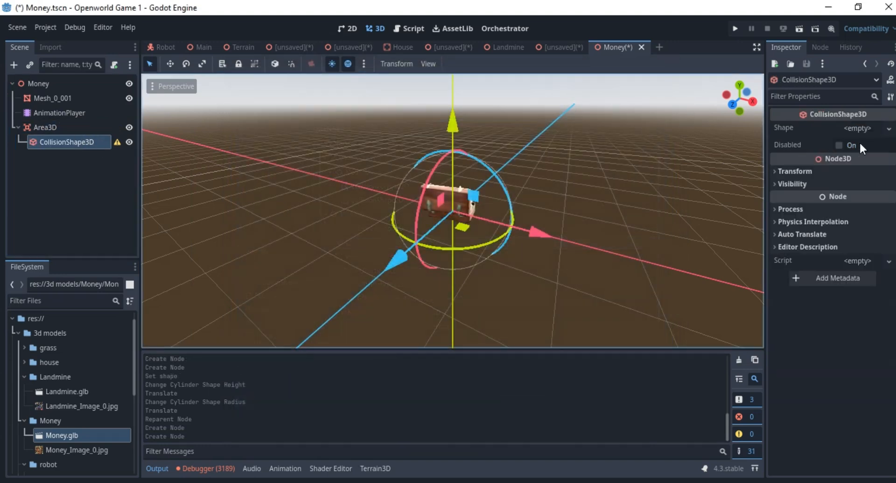
Step: Assign a new BoxShape3D to the money's collision shape and reduce its Y size to about 0.49
click(889, 128)
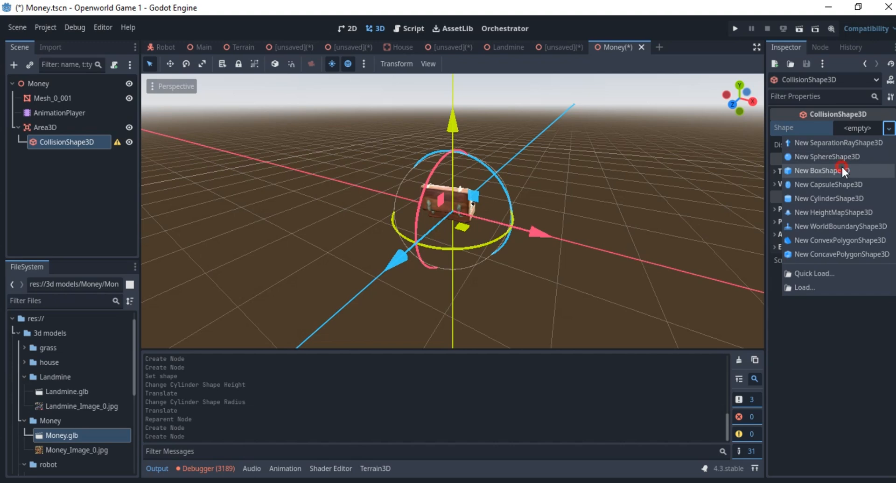
click(842, 169)
middle_drag(728, 178, 384, 164)
drag(450, 160, 455, 168)
middle_drag(455, 168, 461, 104)
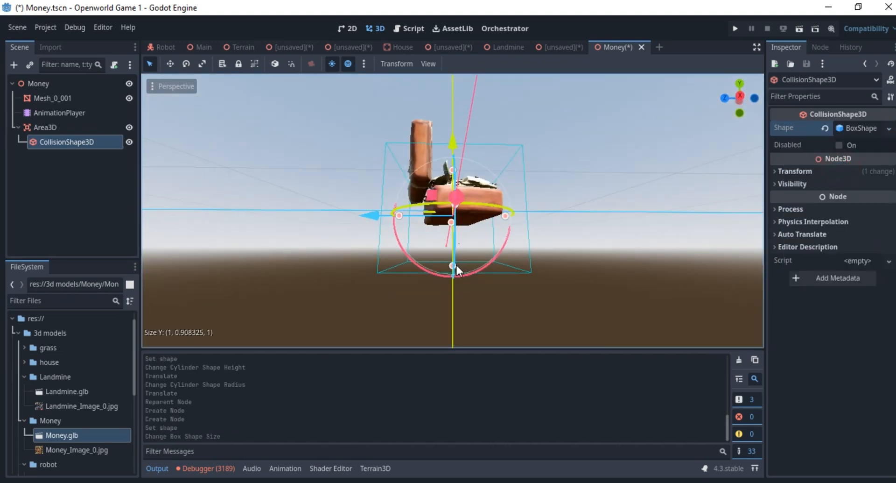
drag(456, 265, 457, 221)
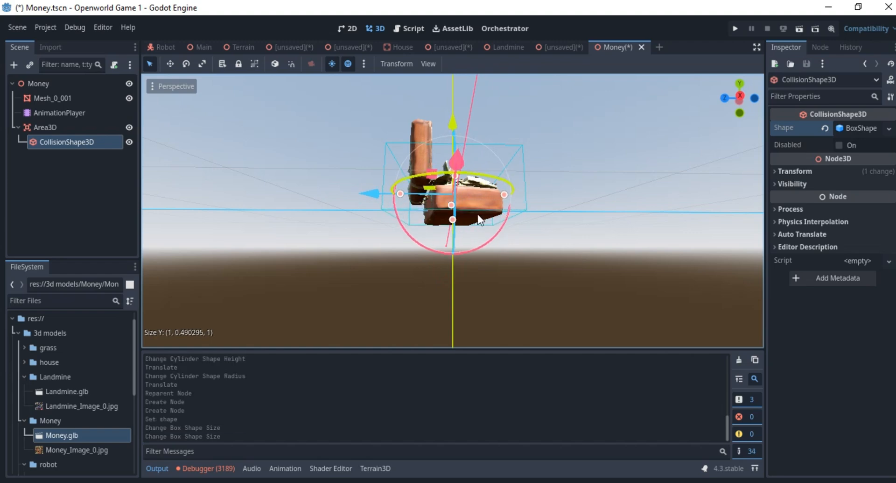
Step: Raise the collision box slightly so it covers more of the open suitcase
scroll(426, 219, up, 6)
middle_drag(477, 214, 441, 233)
drag(453, 86, 451, 73)
scroll(463, 111, down, 5)
middle_drag(463, 111, 313, 264)
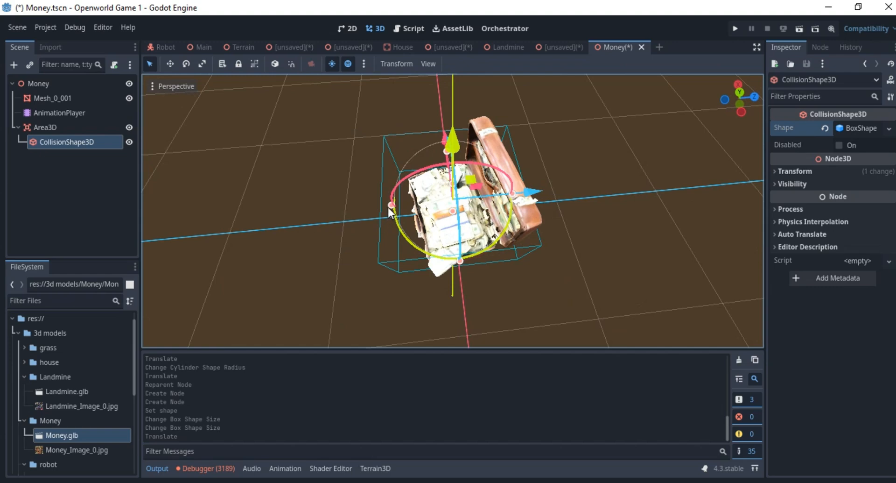
Step: Narrow the collision box to fit the money suitcase more tightly and save the Money scene
drag(389, 208, 411, 206)
scroll(389, 204, down, 8)
middle_drag(383, 203, 304, 230)
scroll(338, 201, up, 5)
scroll(360, 236, down, 3)
key(ctrl+s)
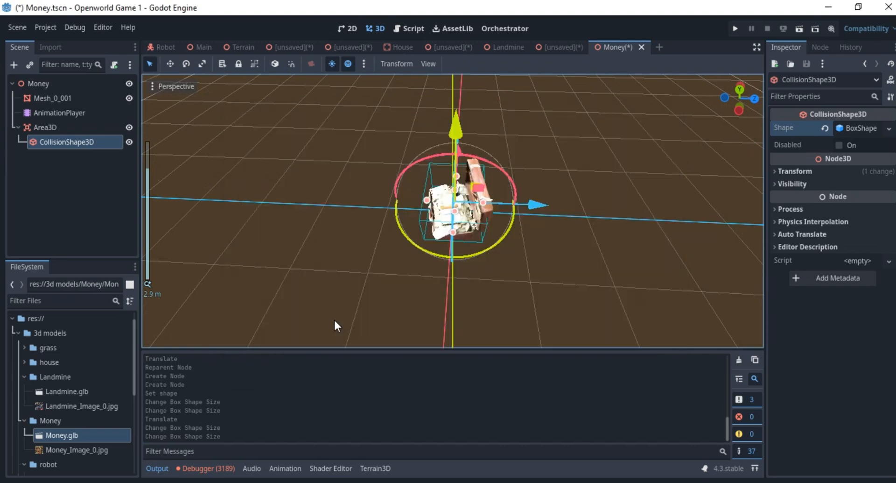
middle_drag(348, 250, 454, 211)
scroll(454, 211, up, 1)
scroll(454, 211, up, 3)
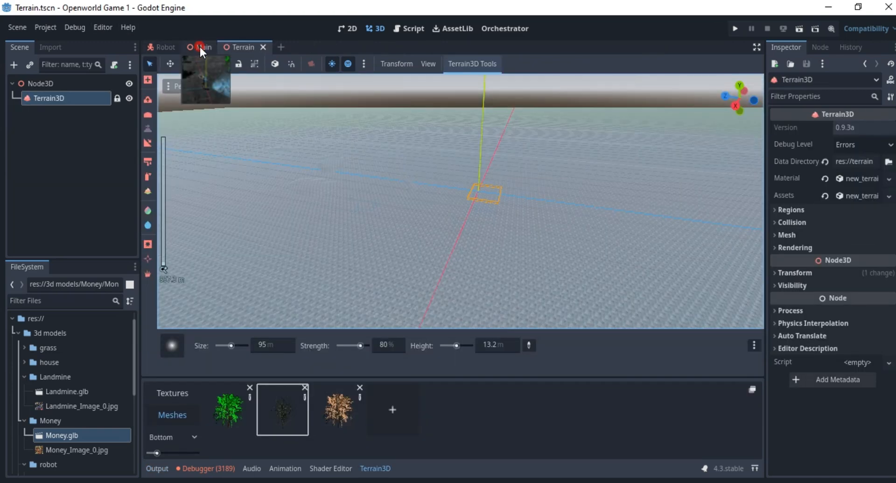
Step: In the Main scene, set the DirectionalLight3D's energy to 1 and save the scene
click(200, 48)
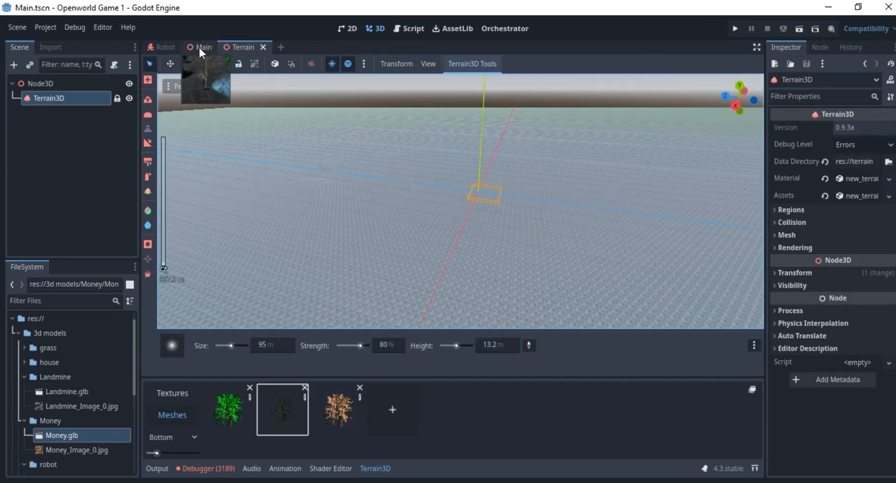
drag(265, 53, 260, 54)
scroll(468, 228, up, 6)
middle_drag(467, 227, 531, 218)
scroll(467, 214, down, 7)
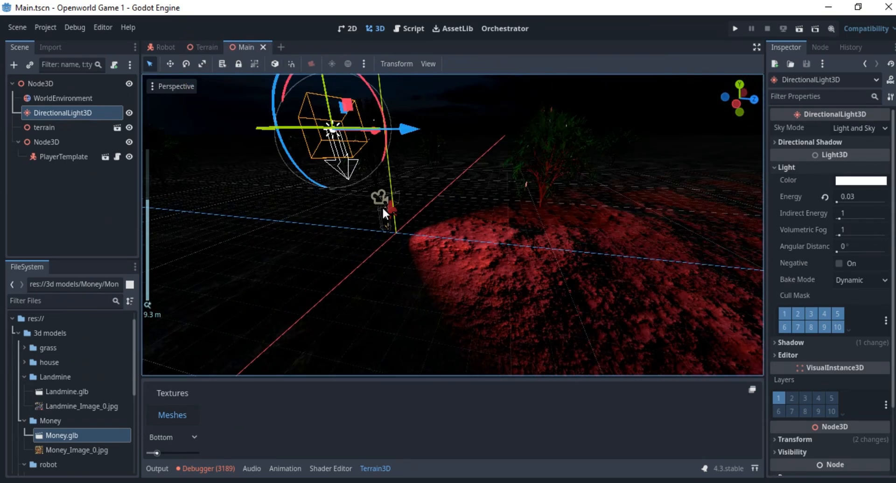
middle_drag(382, 207, 421, 218)
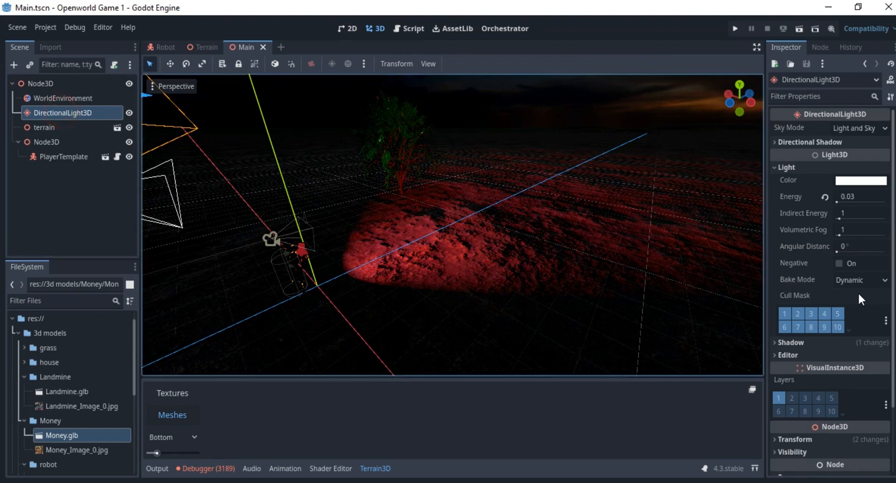
click(859, 197)
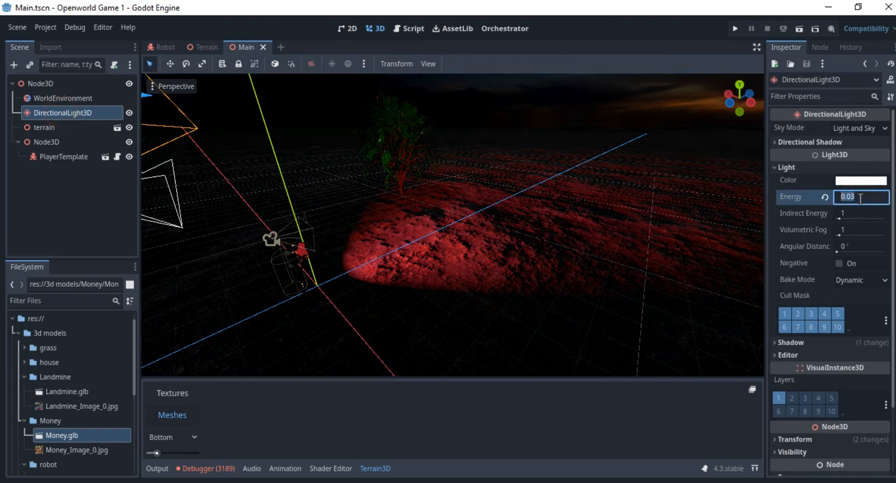
text(1)
key(Return)
scroll(446, 250, down, 6)
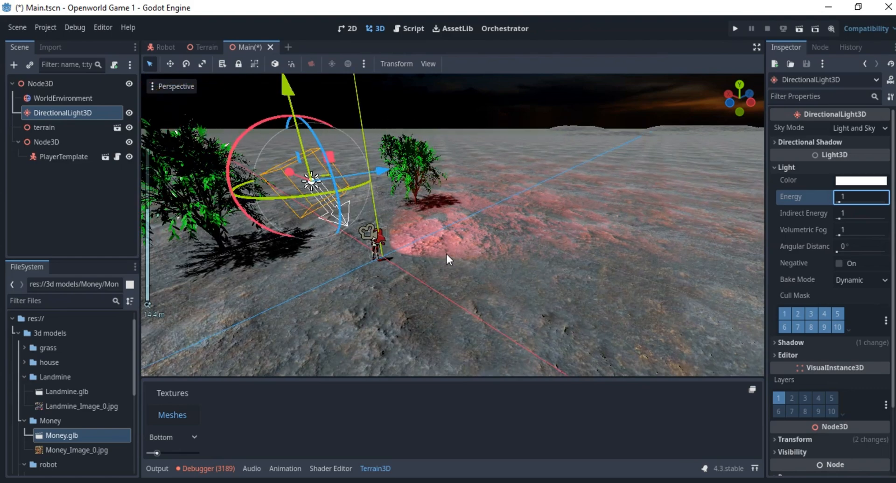
middle_drag(444, 252, 480, 241)
scroll(480, 241, up, 10)
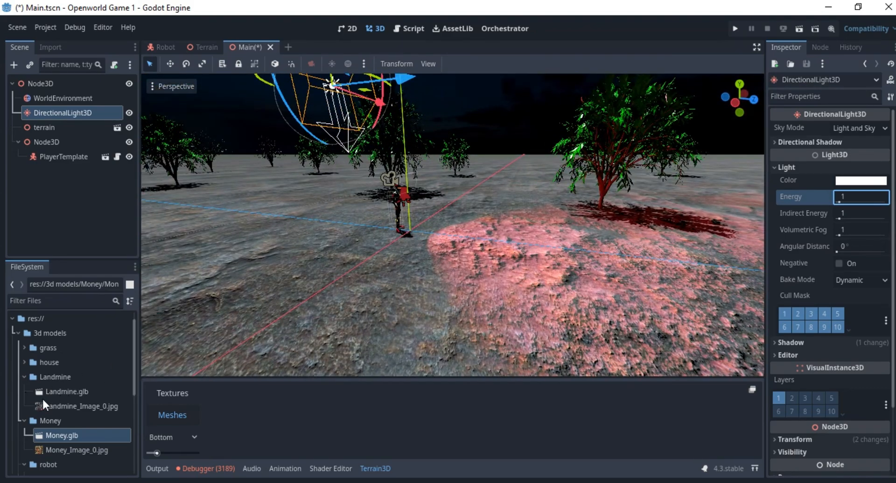
click(24, 376)
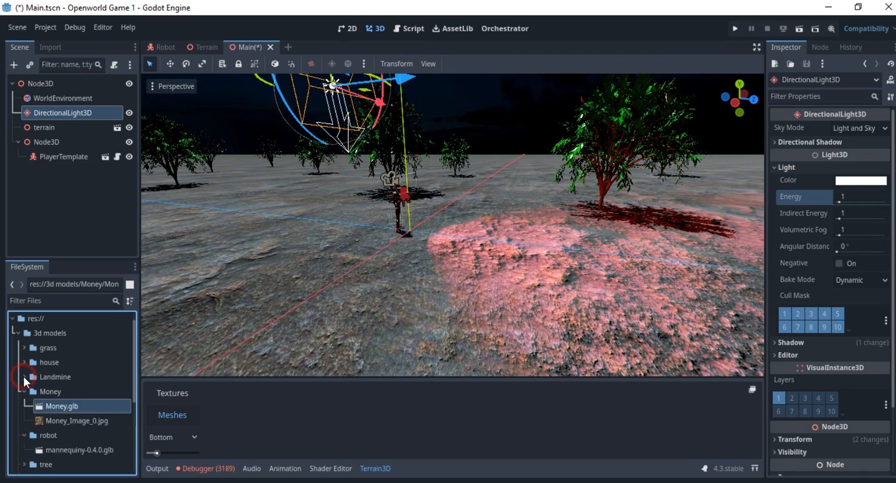
key(ctrl+s)
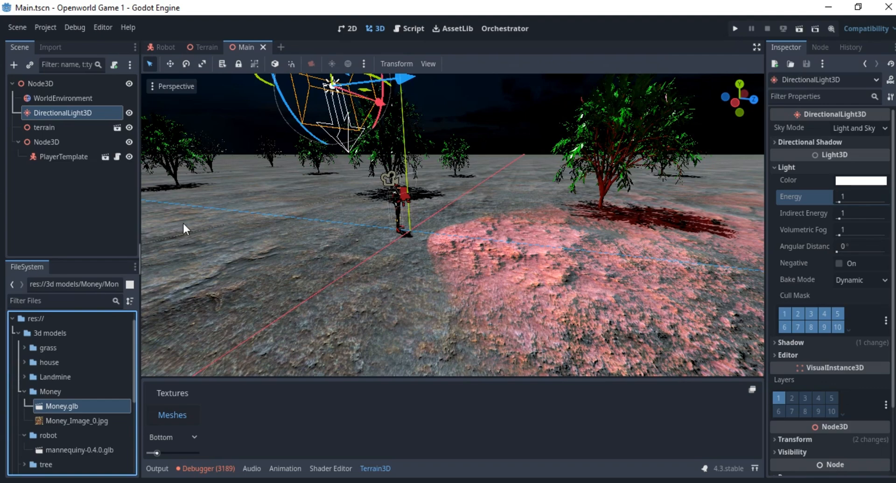
Step: Open House.tscn from the project's Scenes folder and view the house model with its collision shape
scroll(183, 221, down, 4)
scroll(546, 196, down, 3)
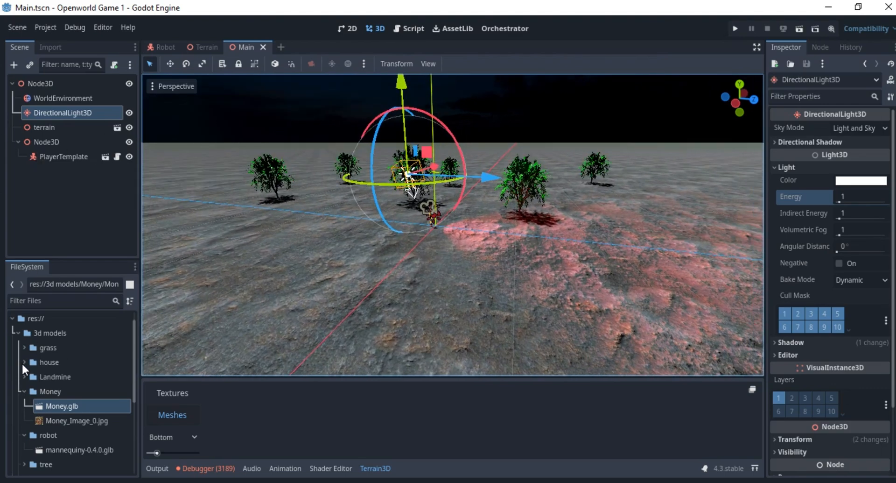
click(23, 386)
scroll(26, 385, down, 3)
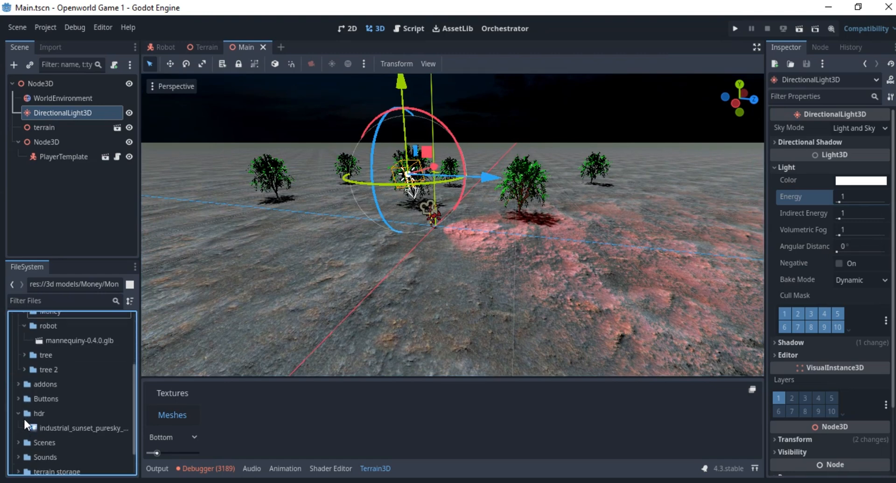
click(18, 440)
scroll(49, 444, down, 3)
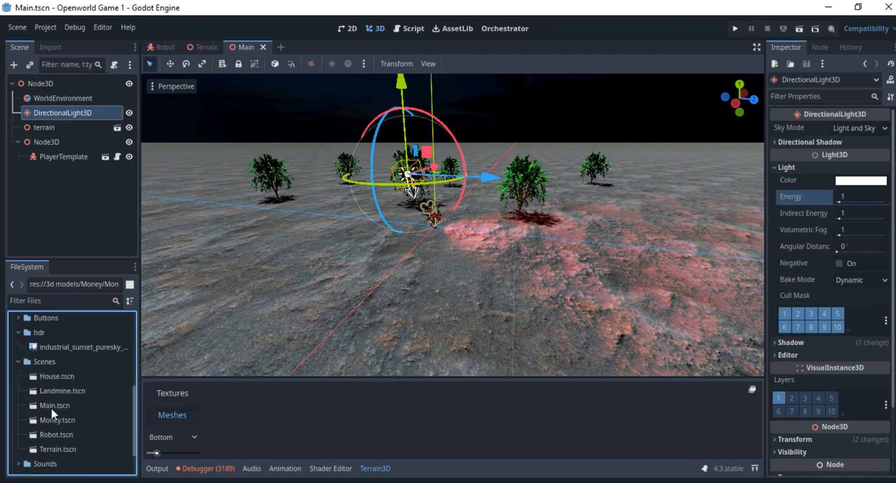
double_click(61, 372)
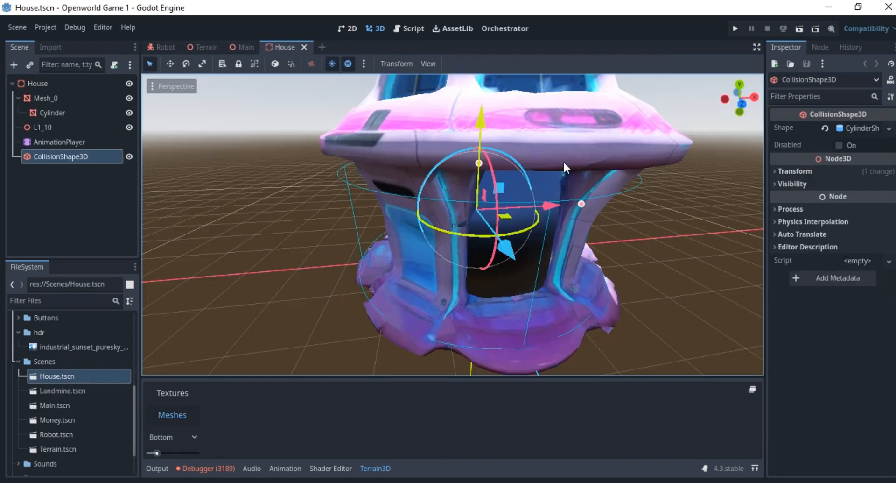
middle_drag(398, 156, 322, 156)
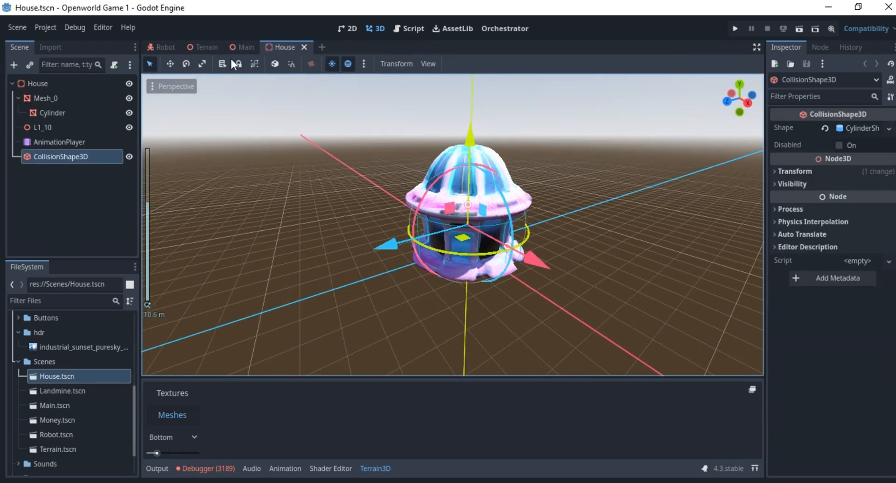
mouse_move(246, 49)
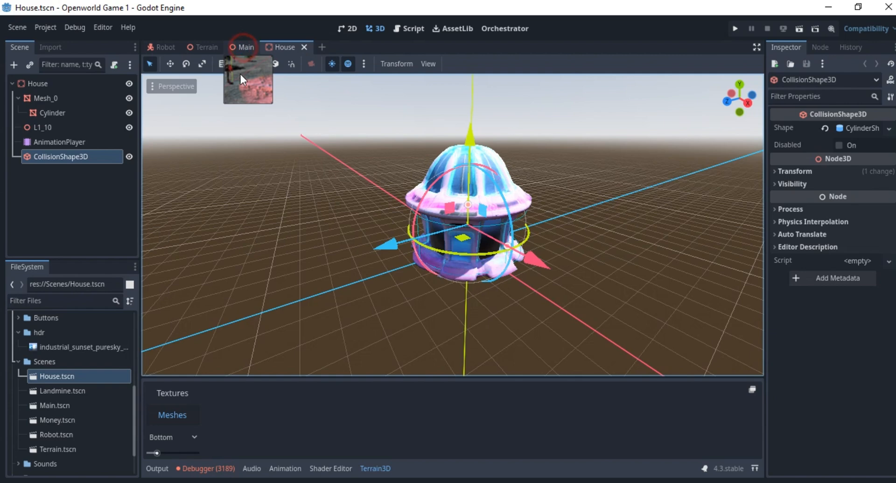
Step: Add a Node3D child under the Main scene's root node and name it House Collection
click(243, 47)
right_click(52, 83)
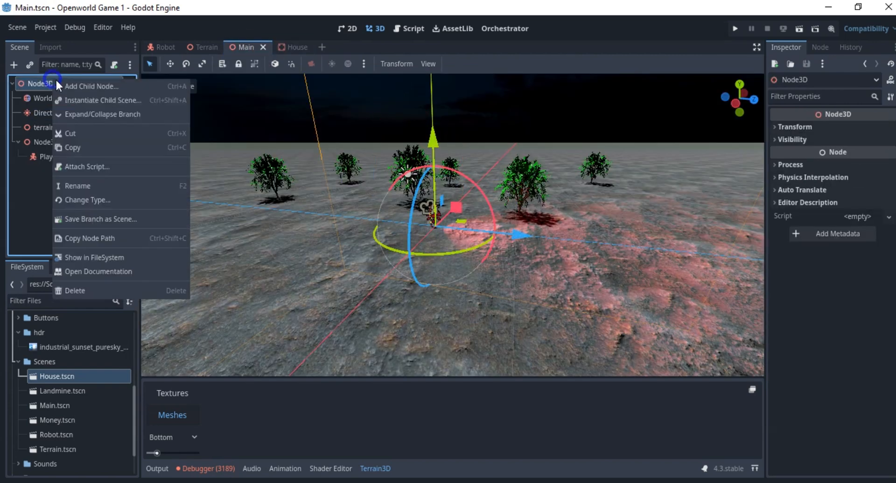
click(85, 82)
text(node)
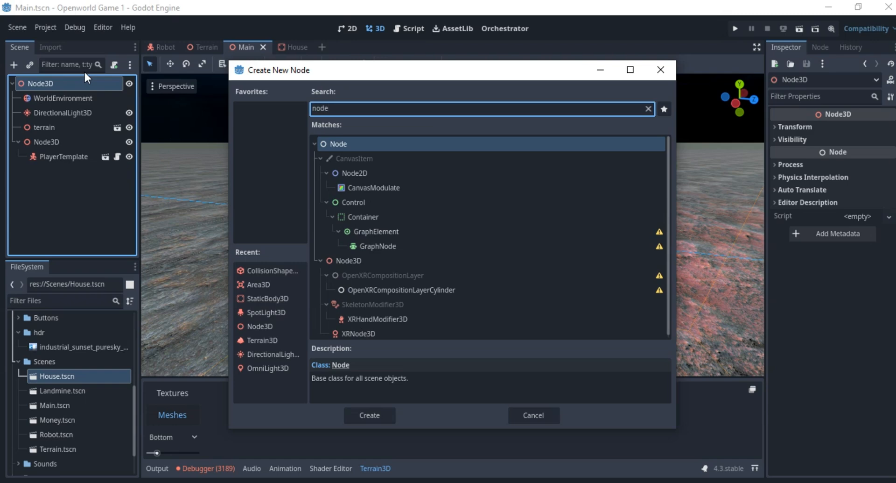
text(3d)
key(Escape)
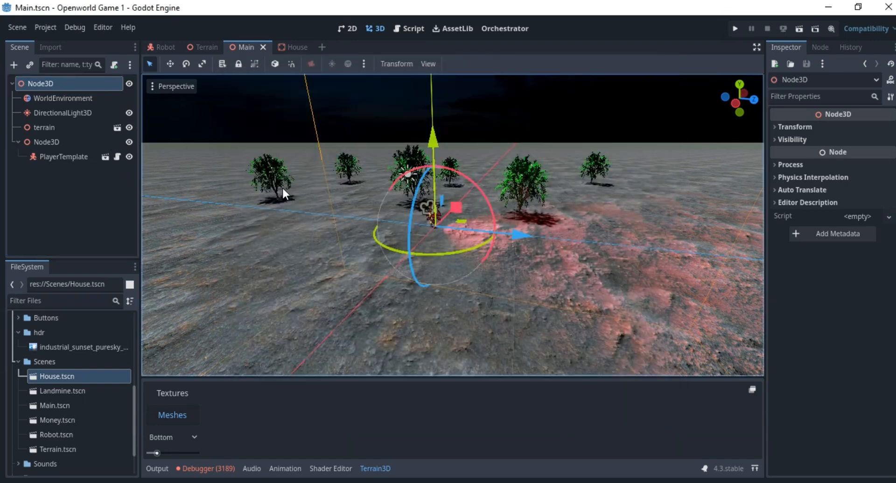
click(59, 171)
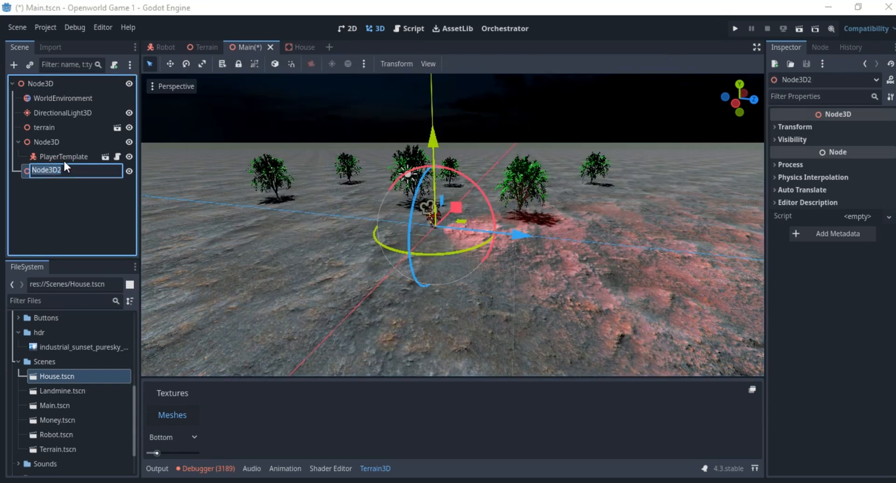
text(House Collection)
key(Return)
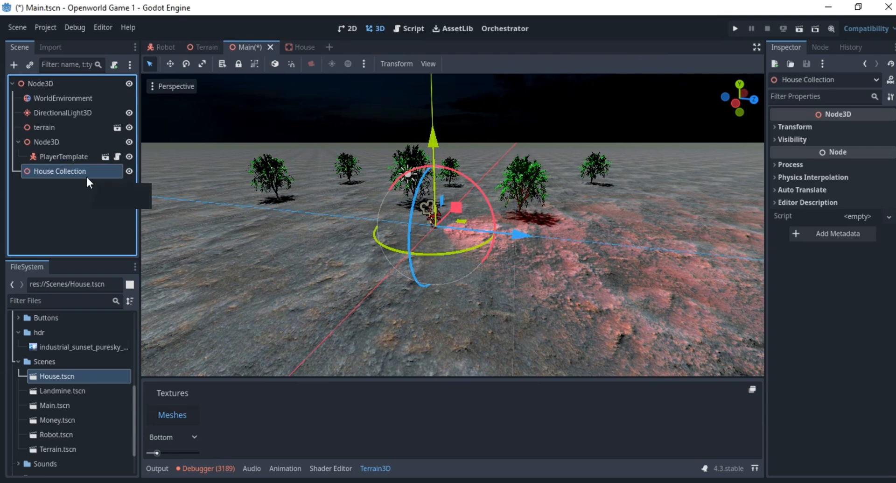
Step: Duplicate the House Collection node and rename the copy House 1
key(ctrl+d)
click(81, 185)
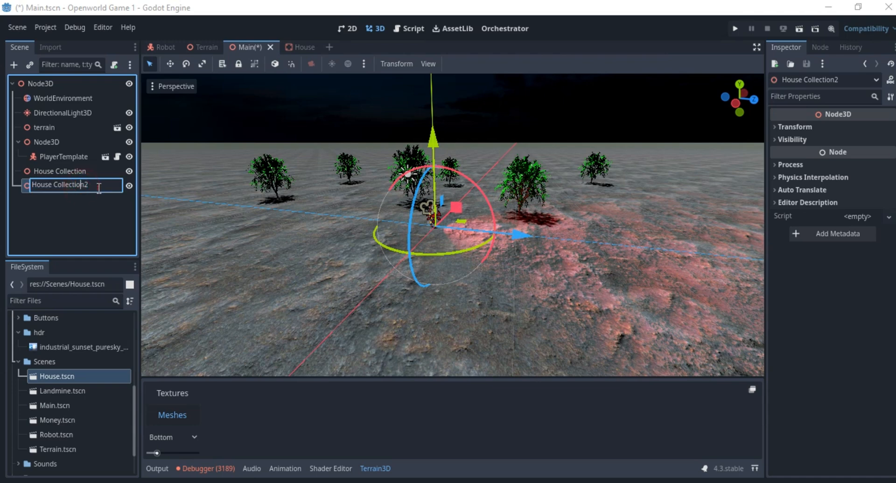
click(99, 183)
key(BackSpace)
key(BackSpace)
key(BackSpace)
key(BackSpace)
key(BackSpace)
key(BackSpace)
key(BackSpace)
key(BackSpace)
key(BackSpace)
key(BackSpace)
key(BackSpace)
text(1)
key(Return)
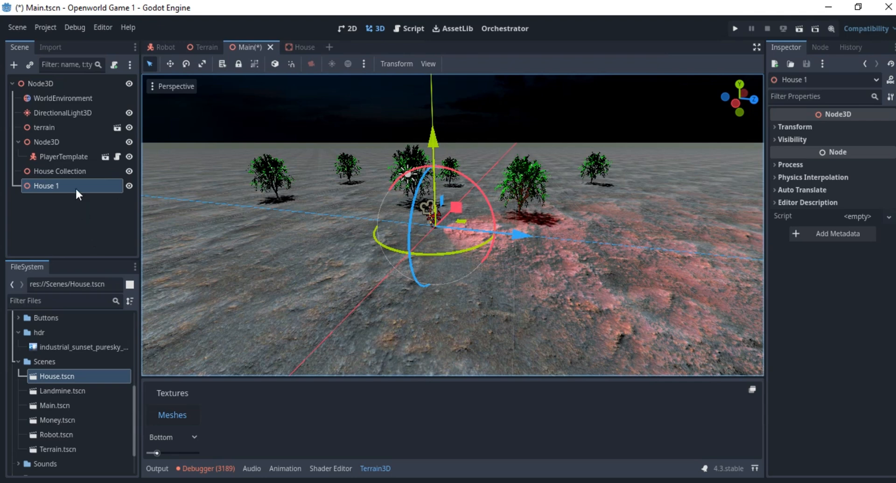
Step: Instantiate Scenes/House.tscn as a child of the House 1 node
right_click(72, 175)
click(46, 182)
right_click(50, 184)
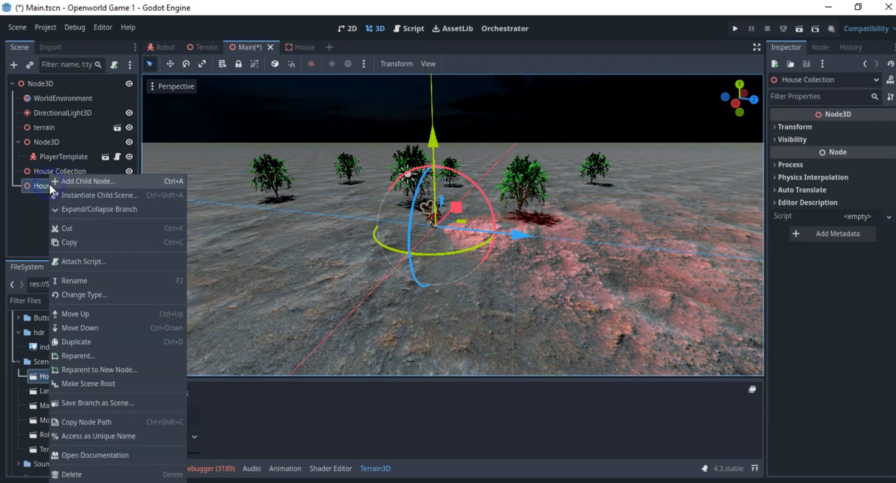
click(80, 193)
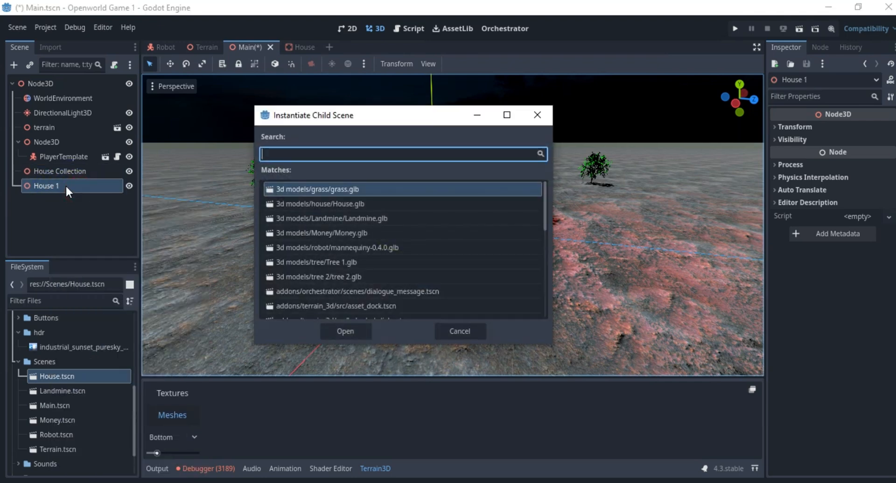
text(house)
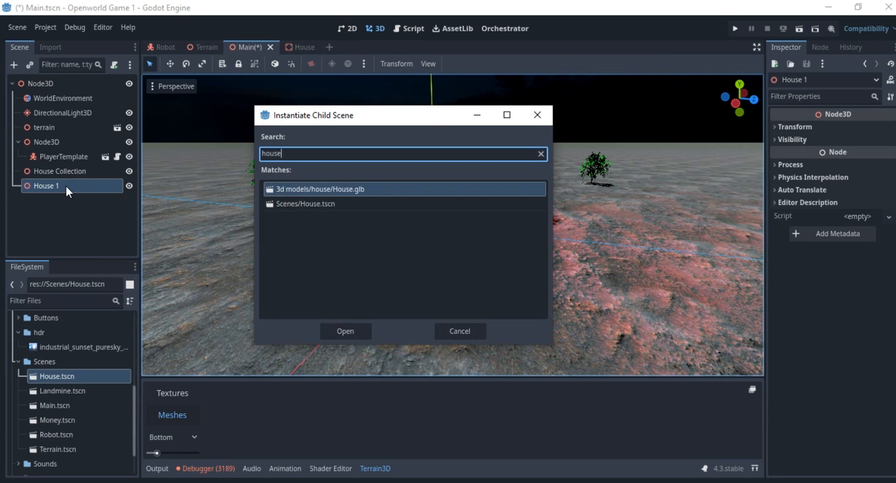
click(331, 205)
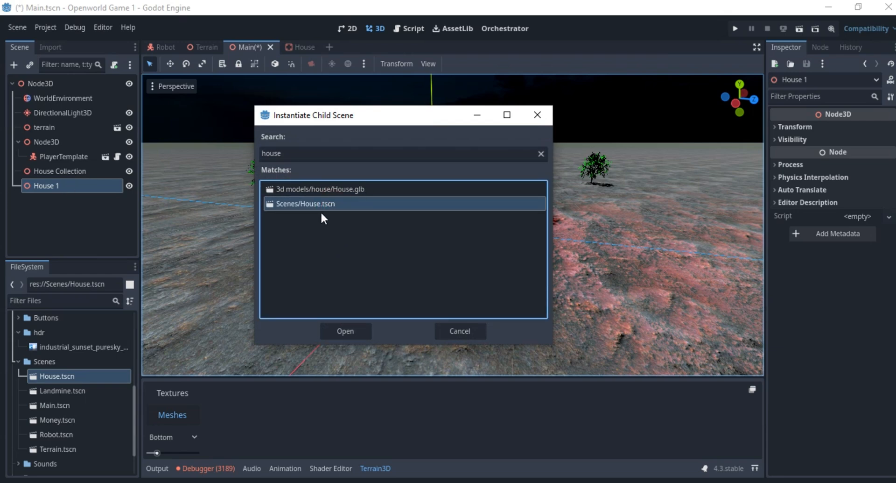
click(347, 331)
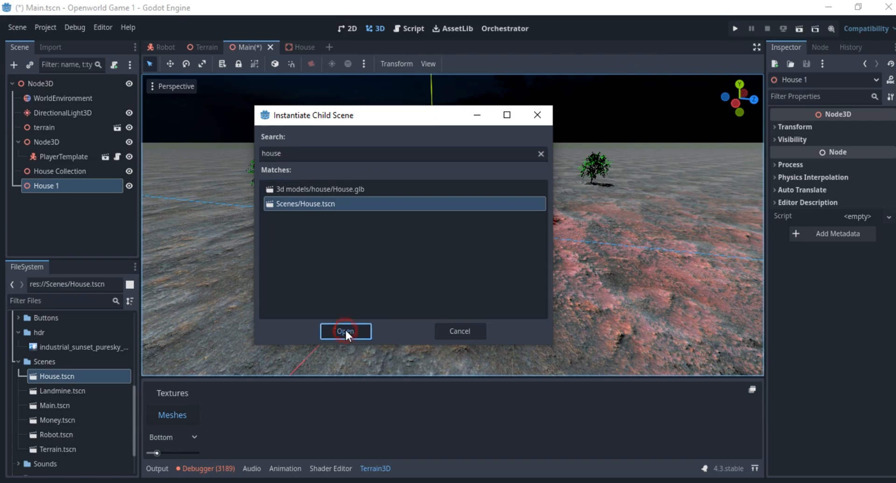
Step: Try moving the House instance along the X axis and undo the move
middle_drag(489, 228, 397, 208)
scroll(397, 208, up, 6)
scroll(347, 227, up, 6)
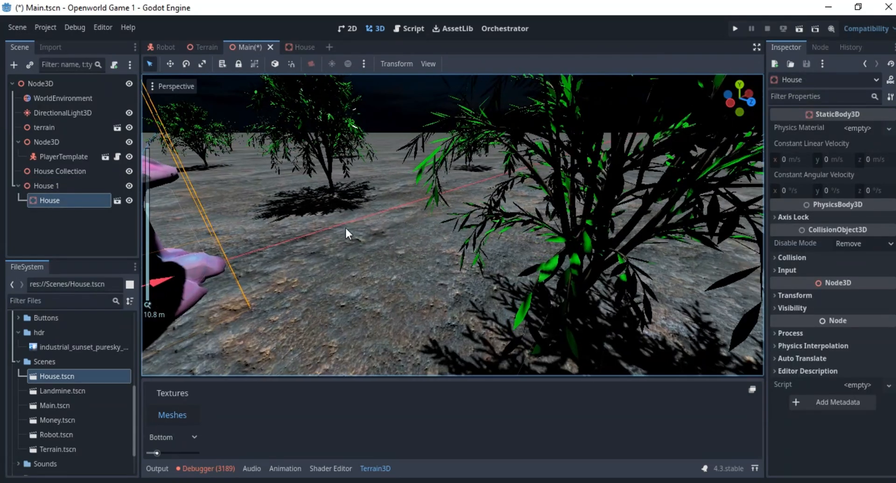
scroll(347, 233, down, 11)
middle_drag(348, 234, 368, 229)
scroll(334, 200, up, 6)
scroll(446, 209, down, 9)
scroll(368, 229, up, 5)
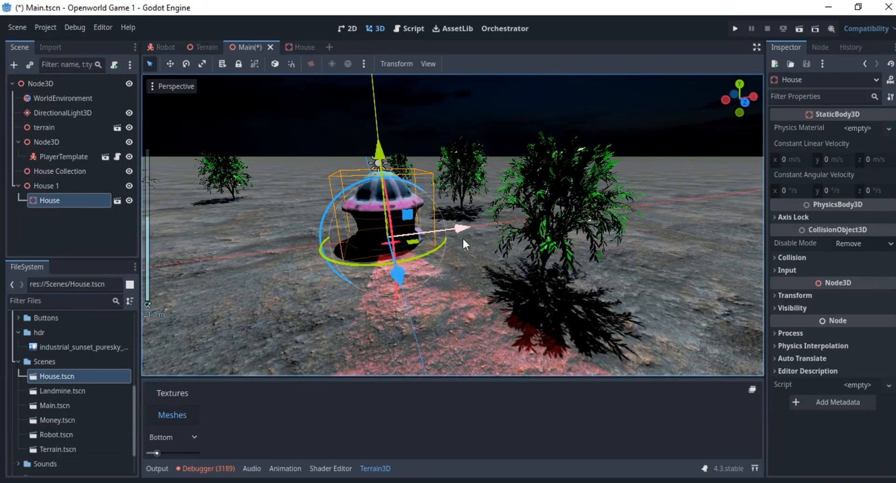
drag(460, 228, 524, 228)
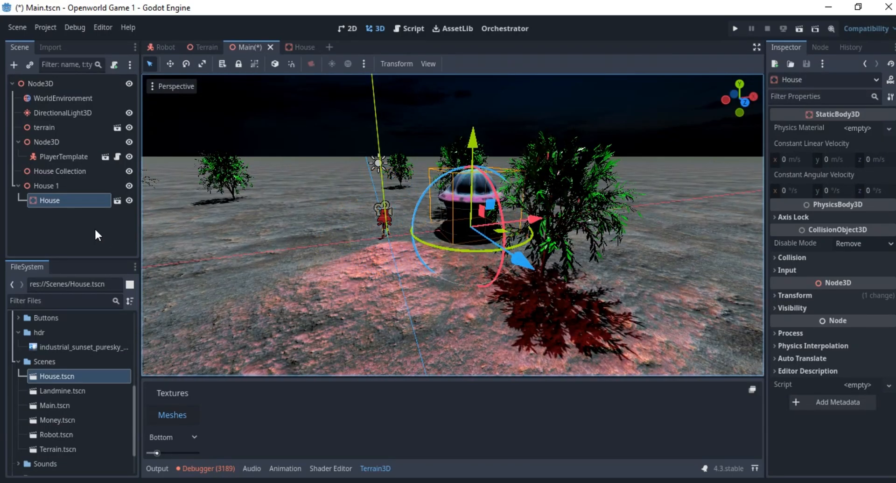
key(ctrl+z)
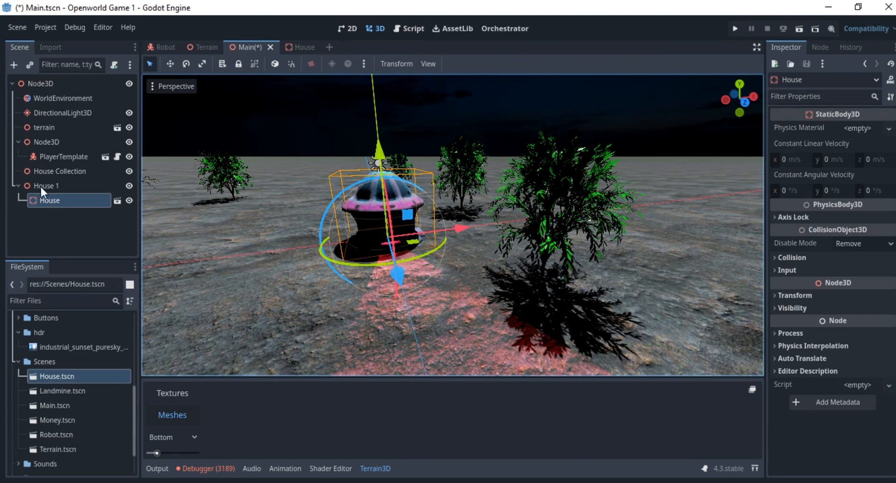
Step: Move the House 1 node with its house instance along the X and Z axes across the terrain
click(41, 185)
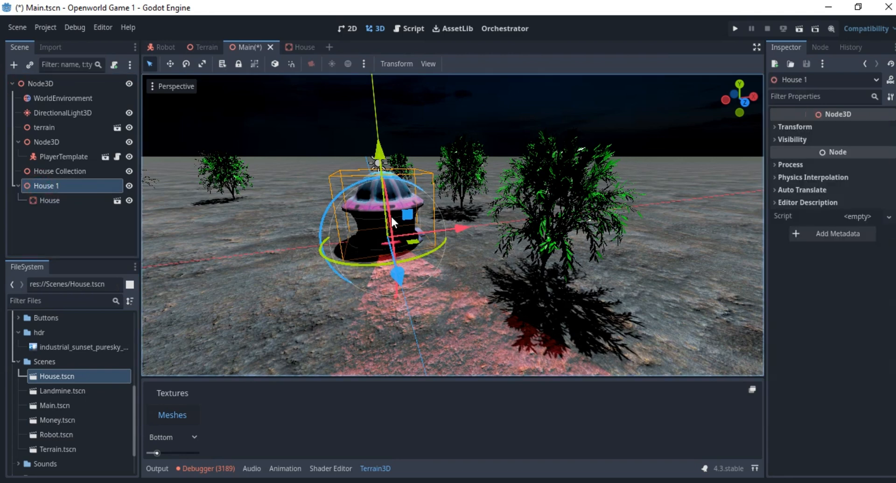
shift+middle_drag(403, 203, 438, 210)
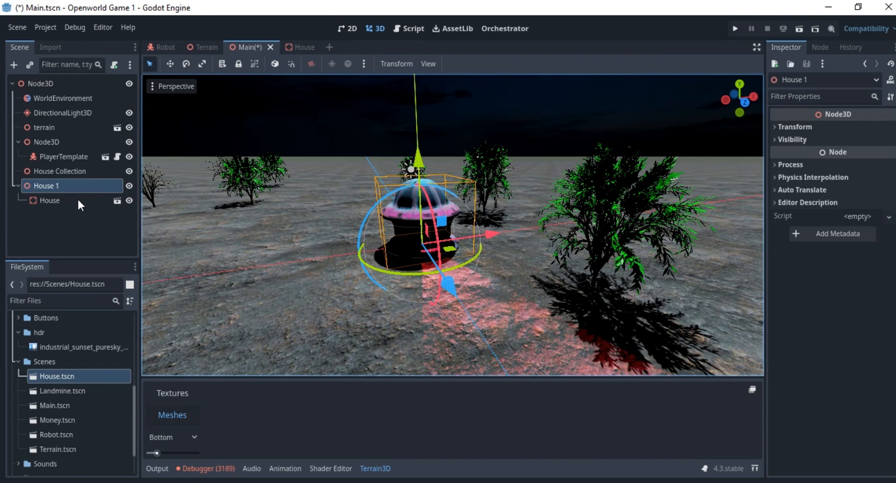
click(56, 200)
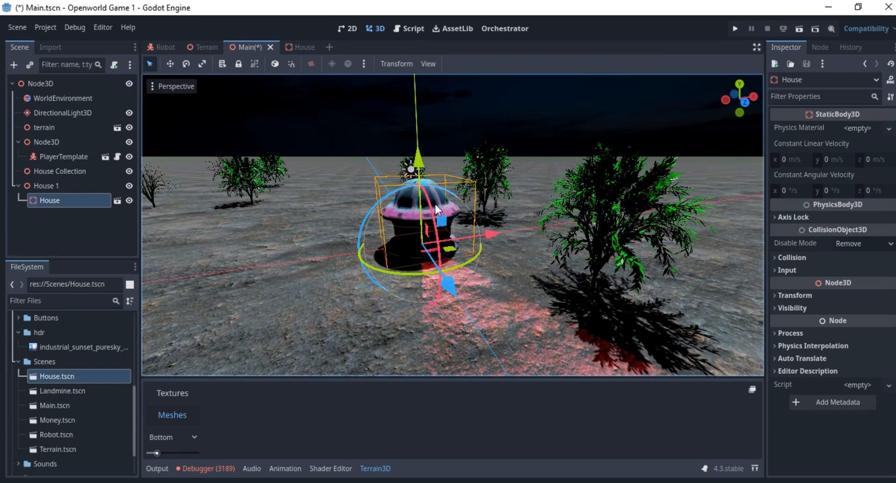
click(78, 182)
drag(490, 234, 630, 222)
middle_drag(553, 237, 626, 261)
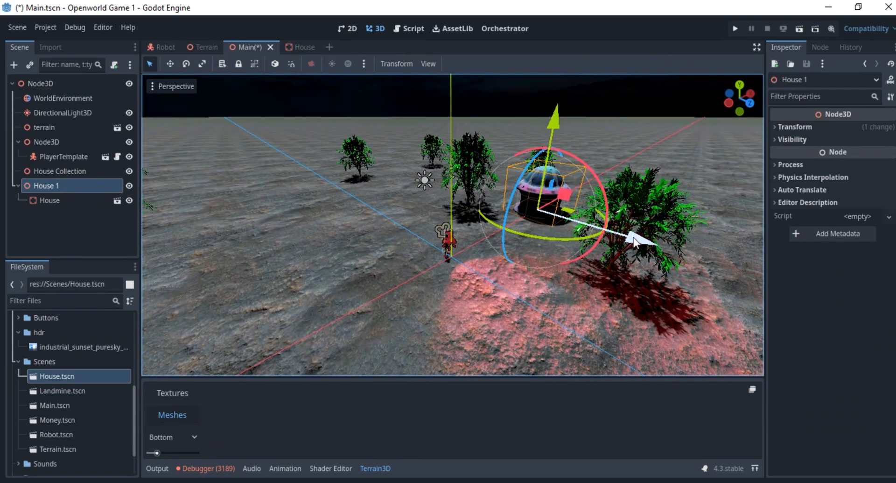
drag(634, 237, 682, 254)
Step: Move House 1 farther along the Z axis, well away from the trees and the player
scroll(692, 283, down, 8)
middle_drag(640, 282, 406, 276)
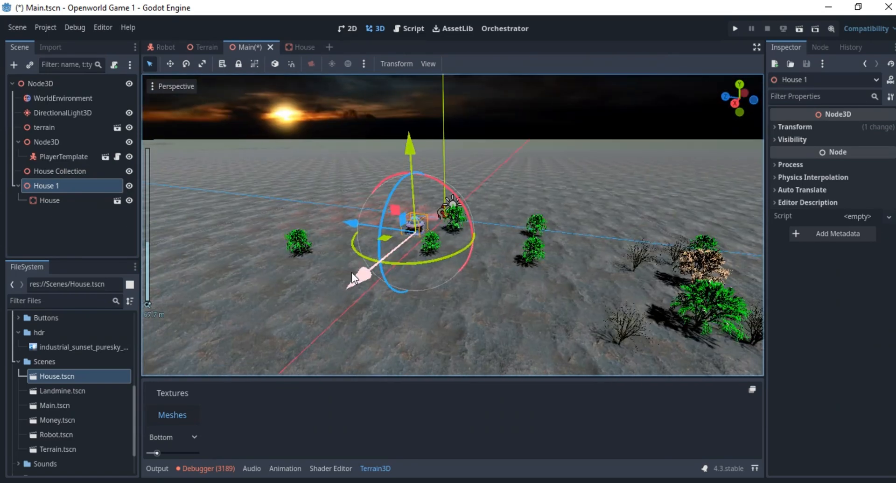
middle_drag(351, 273, 397, 300)
scroll(396, 300, up, 8)
shift+middle_drag(378, 225, 522, 248)
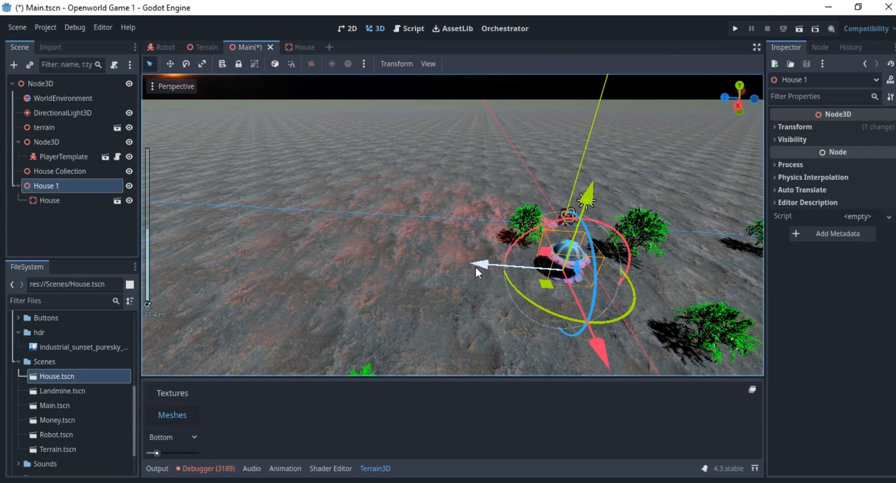
drag(475, 267, 170, 225)
scroll(409, 260, down, 3)
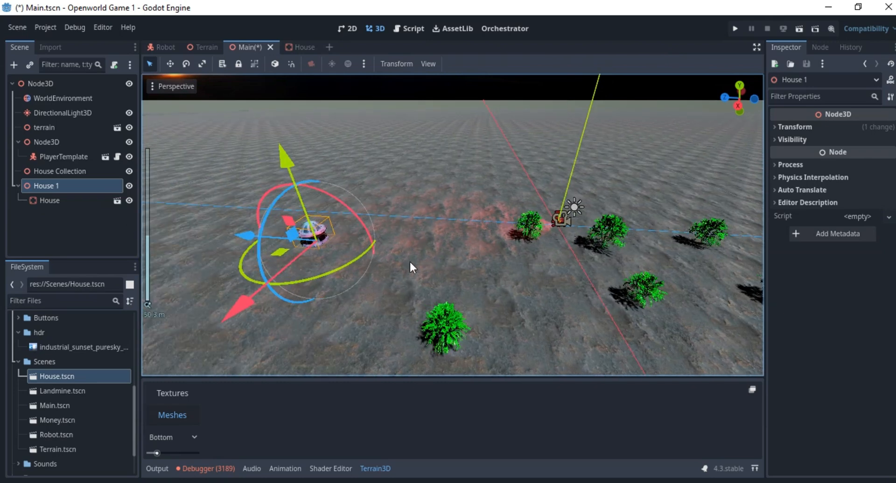
Step: Duplicate House 1 three times and spread the copies far apart across the terrain
middle_drag(410, 260, 282, 245)
key(ctrl+d)
drag(336, 241, 639, 208)
drag(654, 198, 520, 183)
scroll(596, 189, down, 4)
key(ctrl+d)
middle_drag(521, 183, 474, 180)
key(ctrl+d)
drag(513, 190, 164, 200)
Step: Reparent the House 1 to House 4 nodes under the House Collection node
shift+click(46, 240)
scroll(45, 234, down, 2)
shift+click(46, 232)
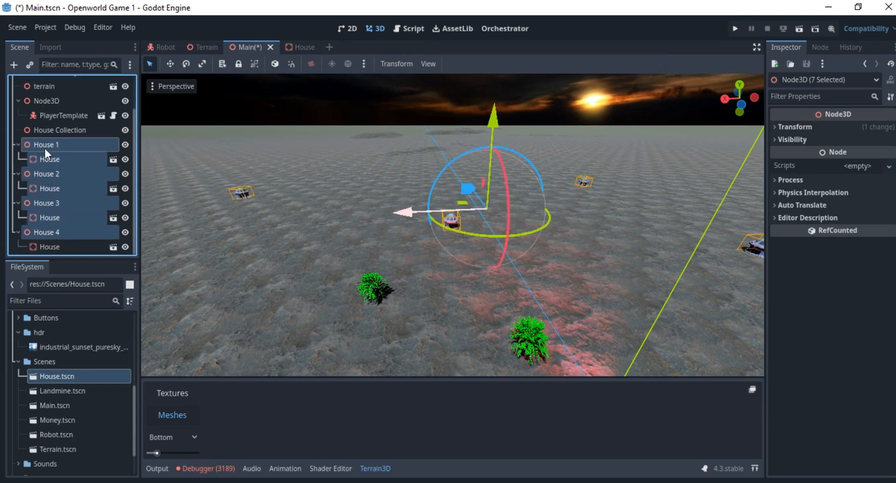
drag(45, 147, 58, 131)
scroll(453, 224, up, 10)
Step: Add a Node3D child under the Main scene's root node and name it Landmines
click(44, 83)
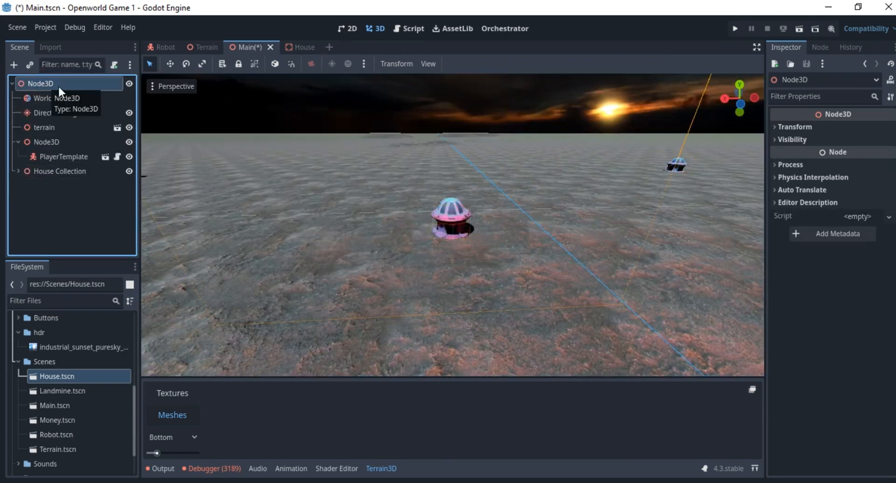
right_click(58, 85)
click(81, 95)
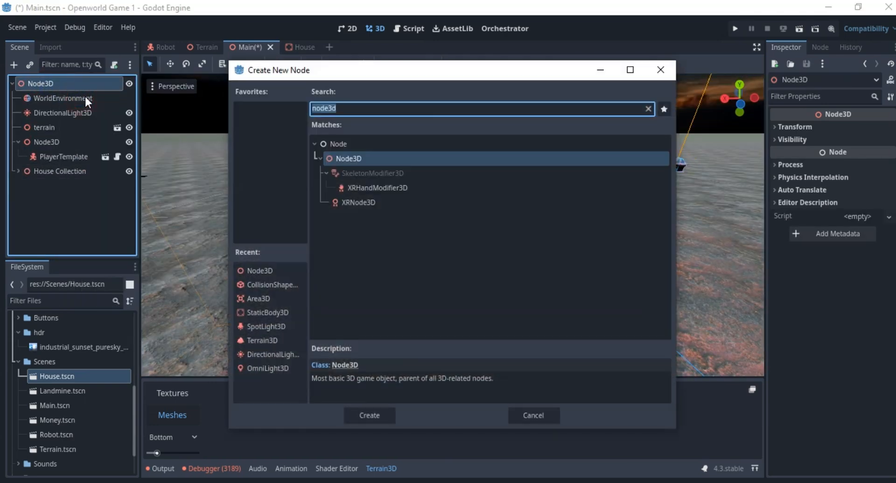
text(node)
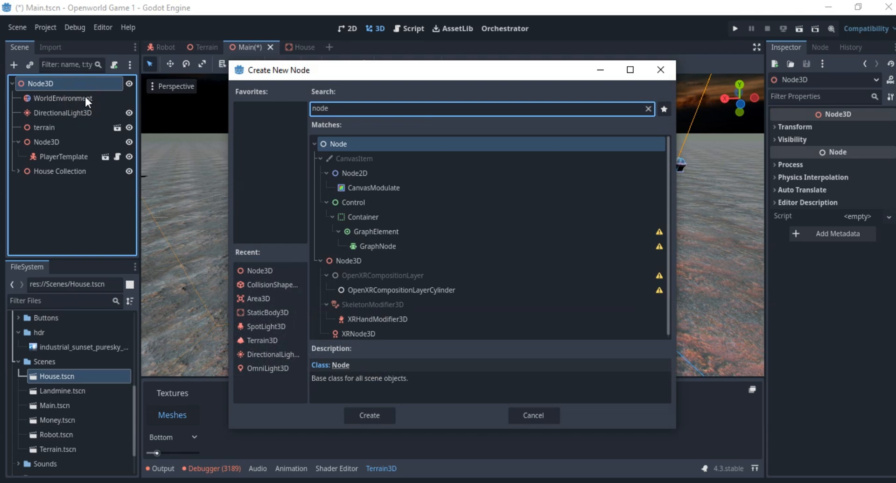
text(3d)
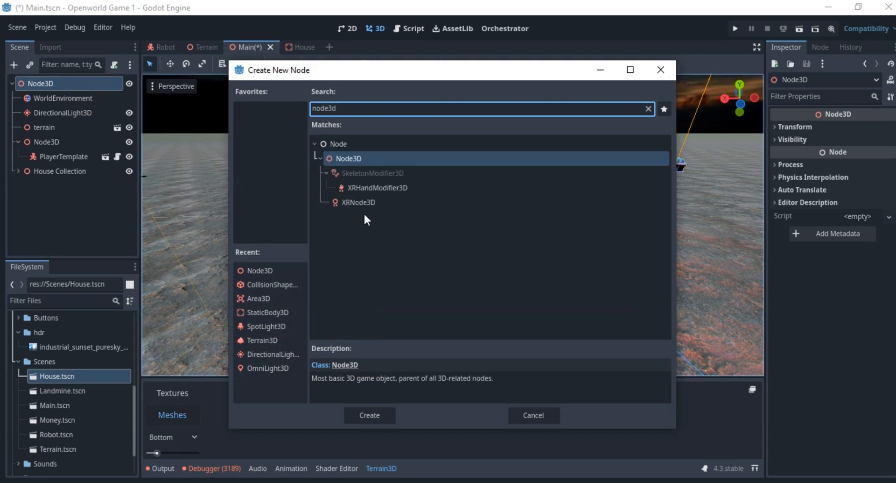
key(Return)
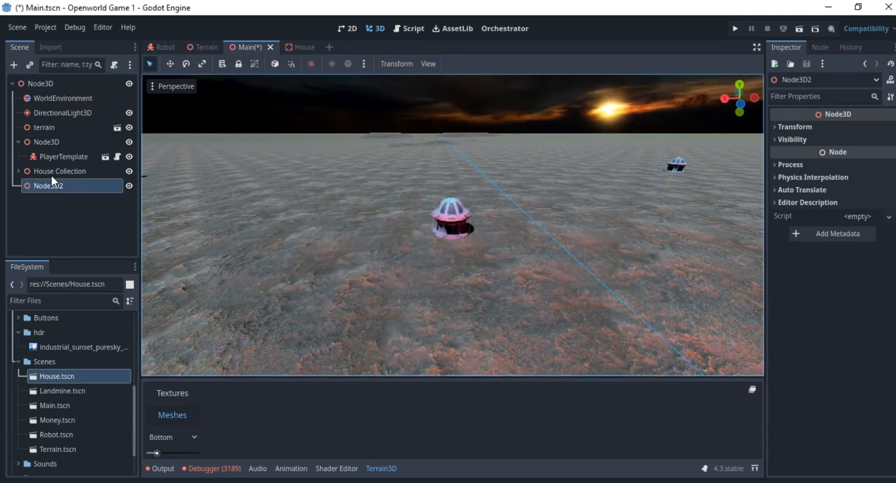
double_click(67, 185)
text(Lan)
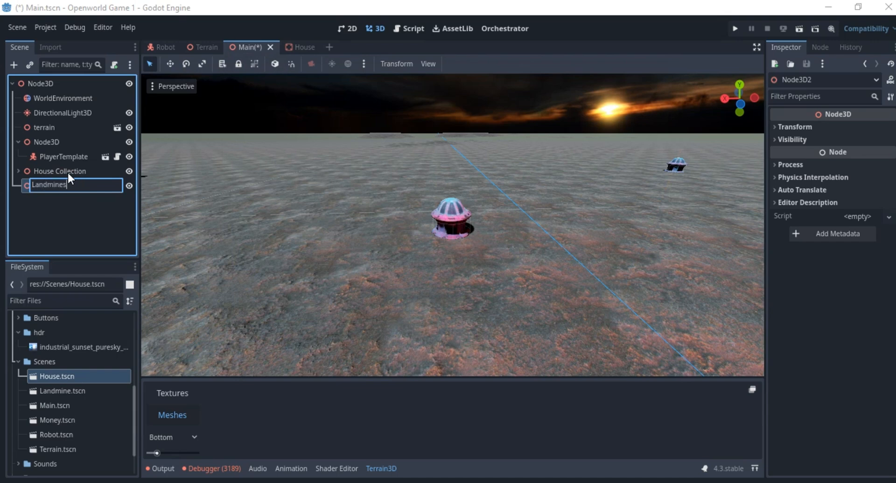
text(dmines)
key(Return)
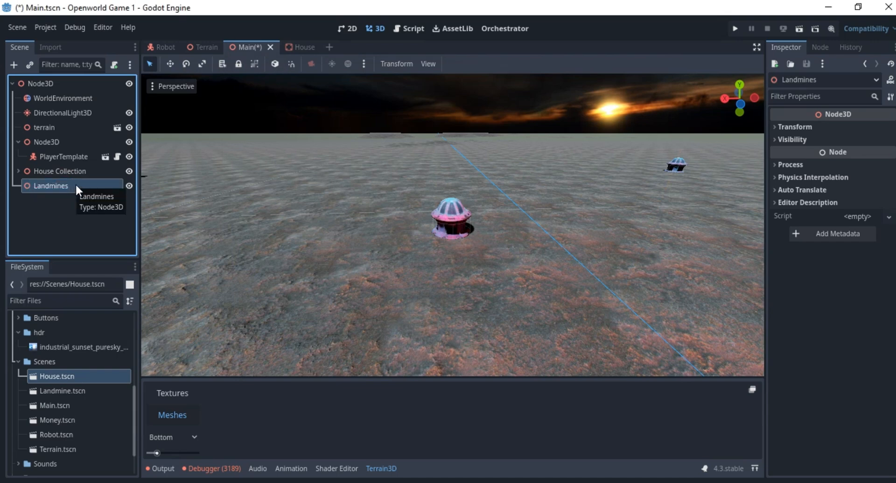
Step: Duplicate the Landmines node and rename the copy Landmine 1
key(ctrl+d)
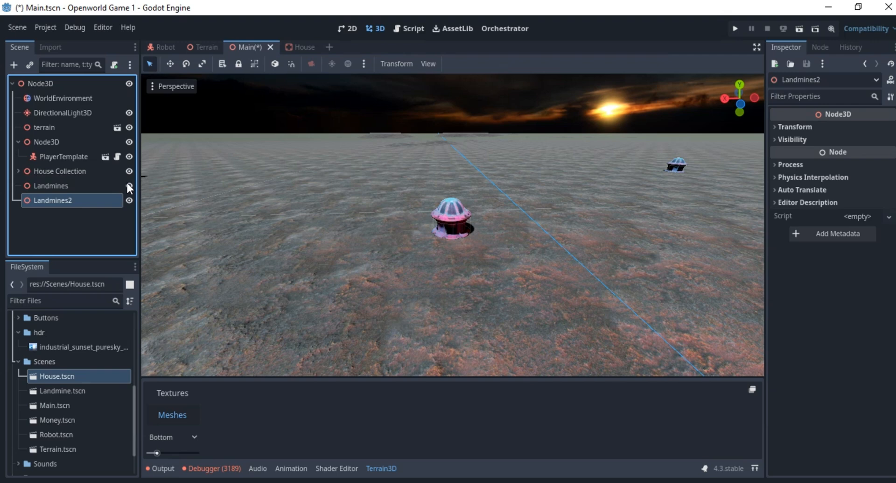
double_click(74, 203)
key(BackSpace)
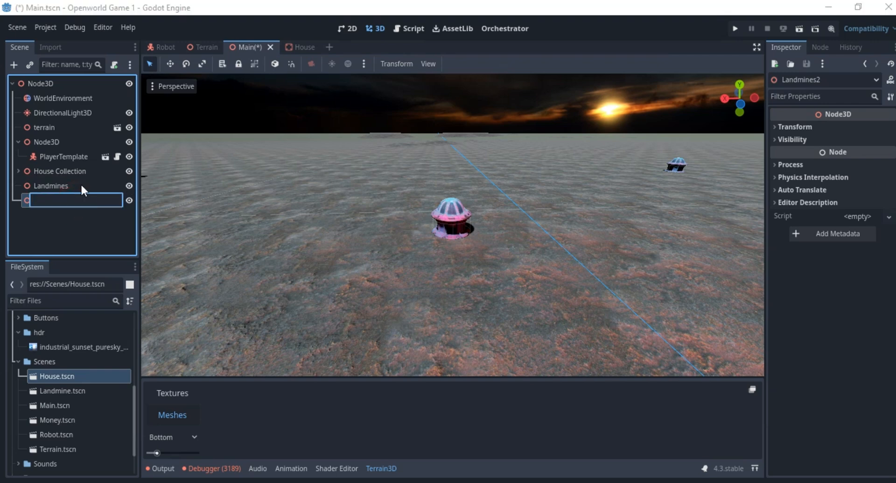
key(Escape)
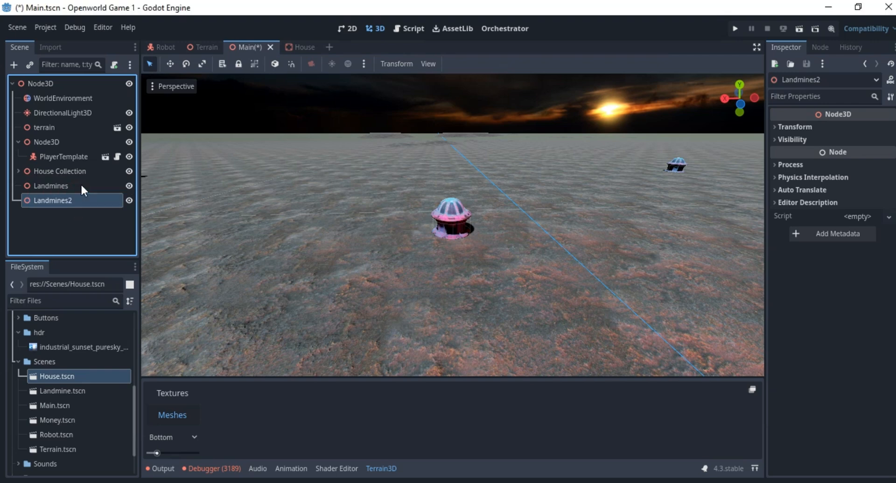
click(110, 202)
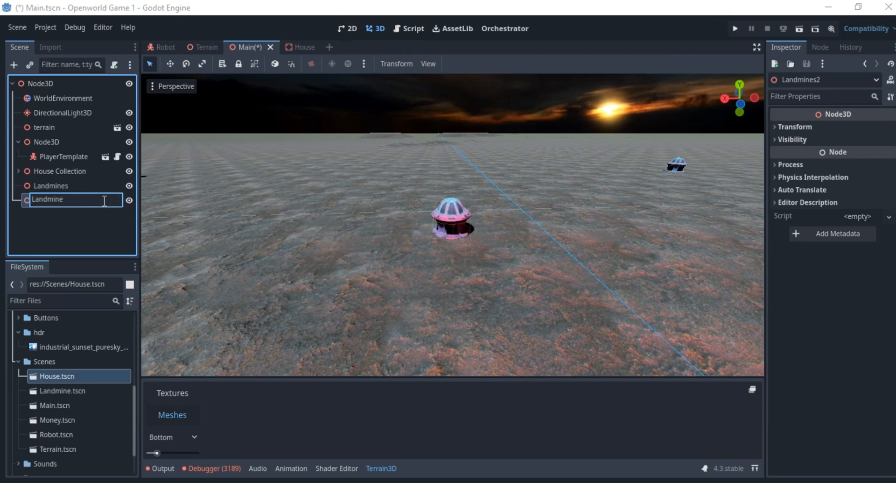
text(1)
key(Return)
Step: Rename the Landmines node as Landmines Colection
click(96, 184)
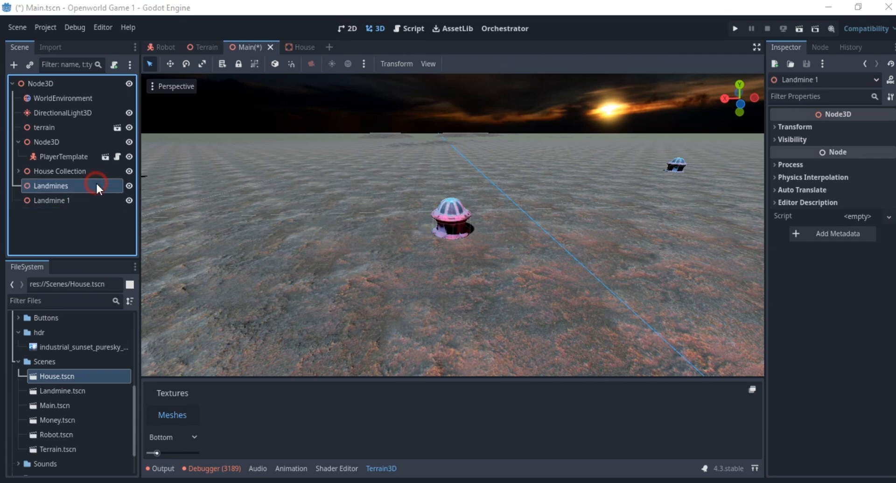
click(96, 182)
text(Co)
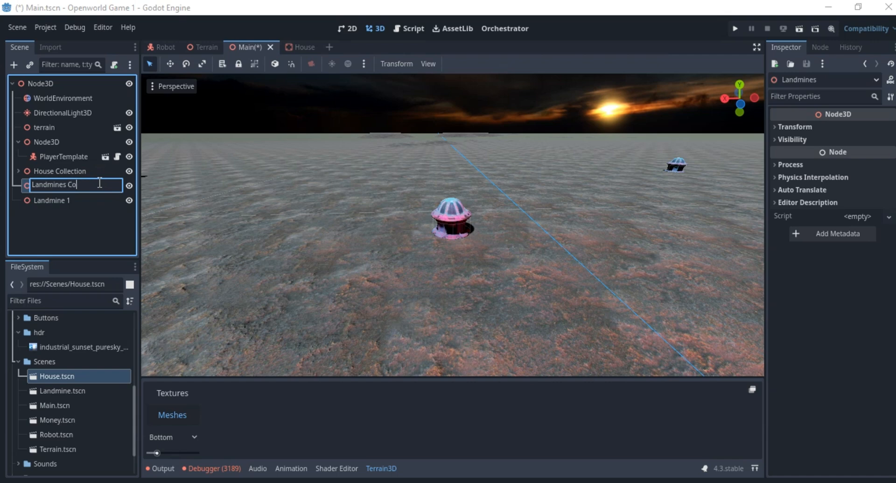
text(lection)
key(Return)
Step: Make Landmine 1 a child of the Landmines Colection node
click(64, 204)
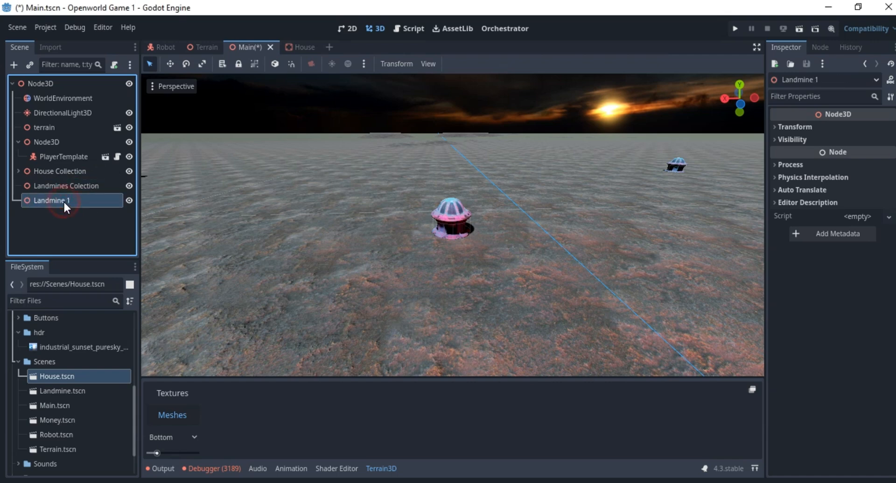
click(46, 185)
click(52, 199)
click(68, 218)
drag(94, 206, 92, 185)
Step: Duplicate the Landmines Colection node with its child and rename the copy Money Collection
click(68, 186)
key(ctrl+d)
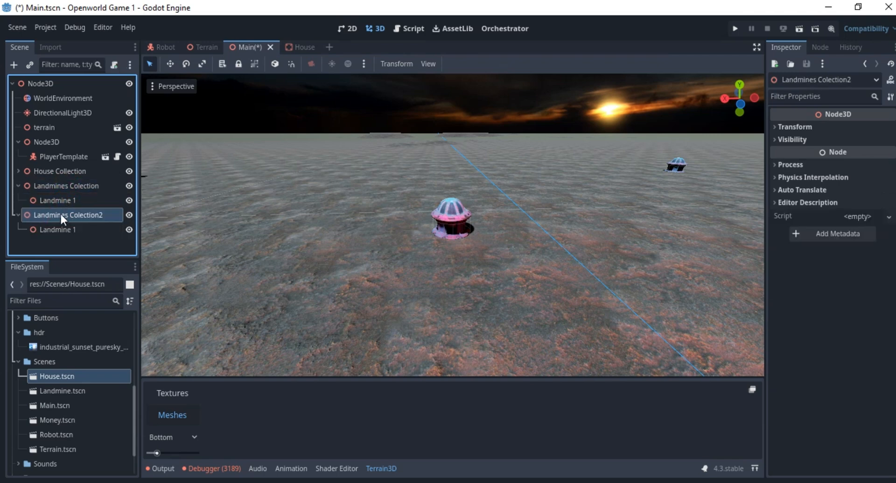
double_click(71, 220)
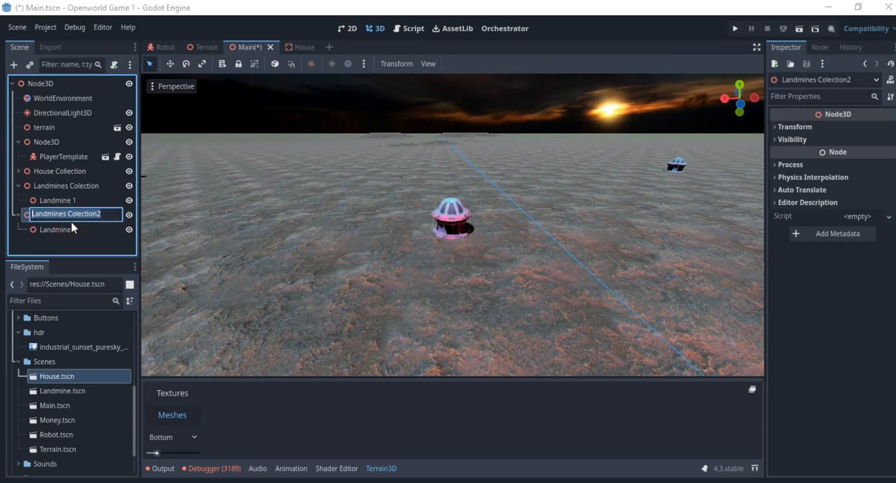
text(MOn)
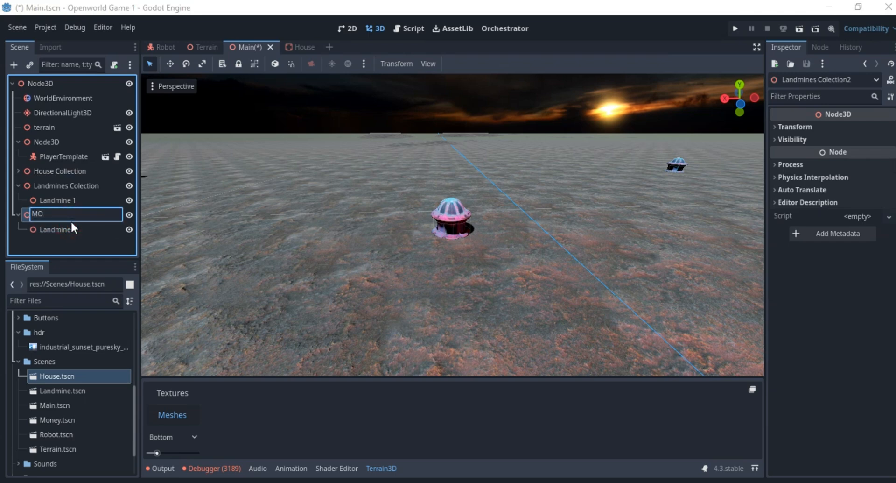
key(BackSpace)
key(BackSpace)
text(on)
key(Return)
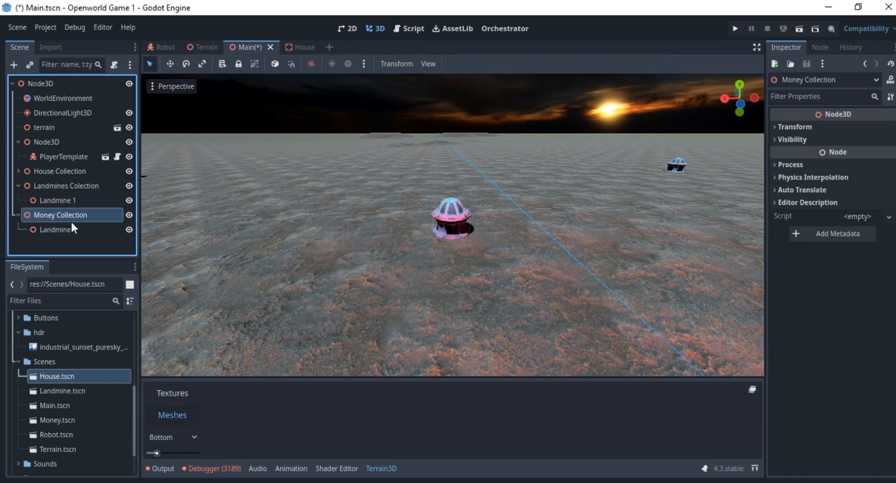
Step: Rename the child node of Money Collection as Money 1
click(76, 229)
click(77, 229)
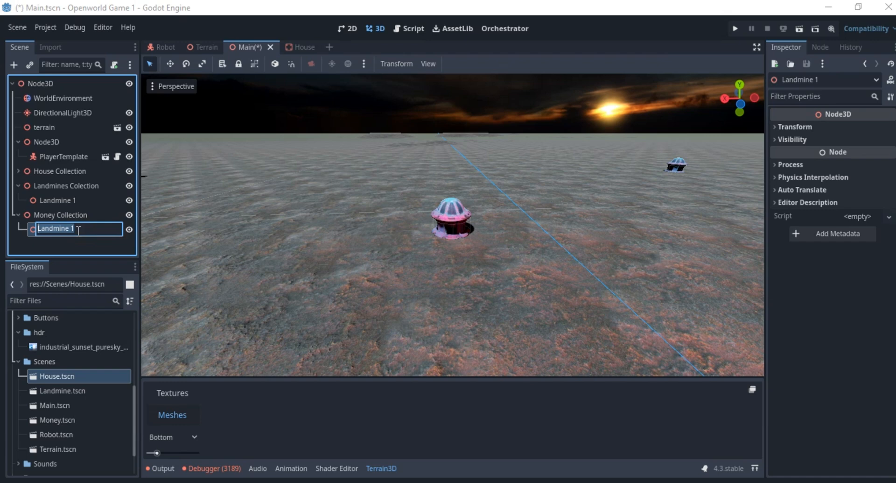
text(Money 1)
key(Return)
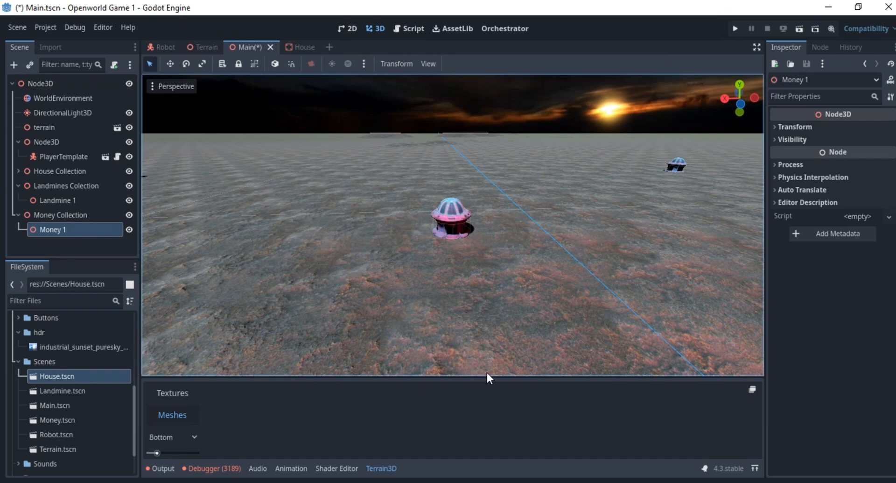
Step: Examine one of the placed houses up close on the terrain, including its walls and shading
scroll(518, 190, down, 7)
middle_drag(519, 190, 484, 200)
scroll(512, 239, up, 5)
middle_drag(511, 240, 338, 206)
scroll(390, 220, up, 10)
middle_drag(763, 358, 376, 240)
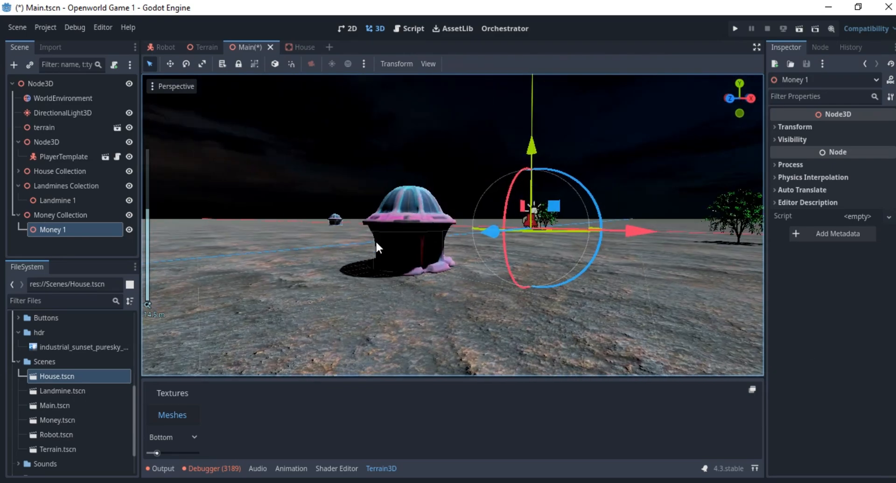
scroll(417, 250, up, 4)
scroll(300, 229, up, 4)
scroll(301, 228, up, 3)
mouse_move(301, 229)
middle_down()
mouse_move(350, 215)
mouse_move(472, 246)
mouse_move(351, 234)
mouse_move(458, 243)
mouse_move(561, 192)
mouse_move(312, 231)
mouse_move(390, 231)
mouse_move(274, 250)
mouse_move(392, 242)
mouse_move(314, 226)
middle_up()
scroll(392, 243, up, 2)
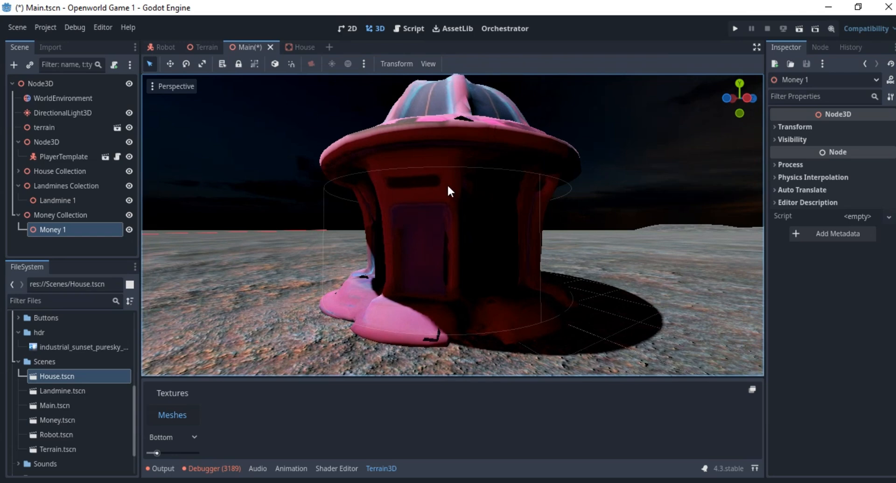
scroll(447, 184, down, 3)
Step: In the House scene, add a MeshInstance3D node as a child of the House root
click(296, 47)
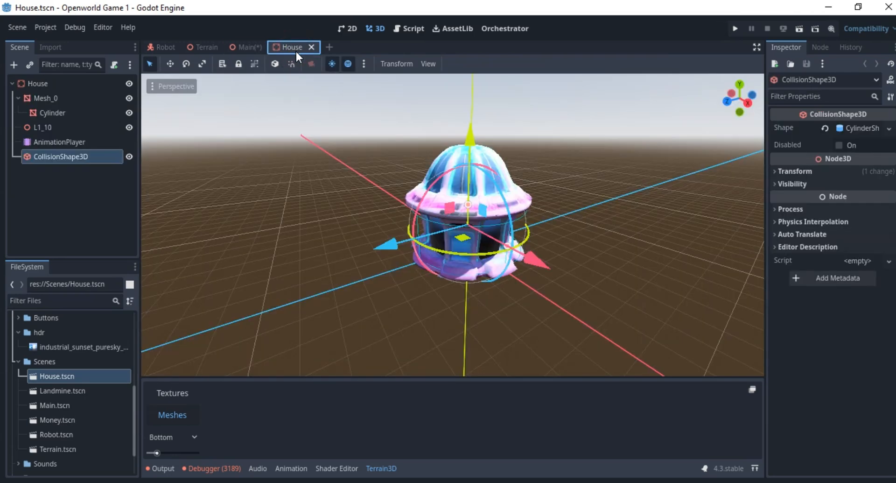
right_click(42, 83)
click(70, 90)
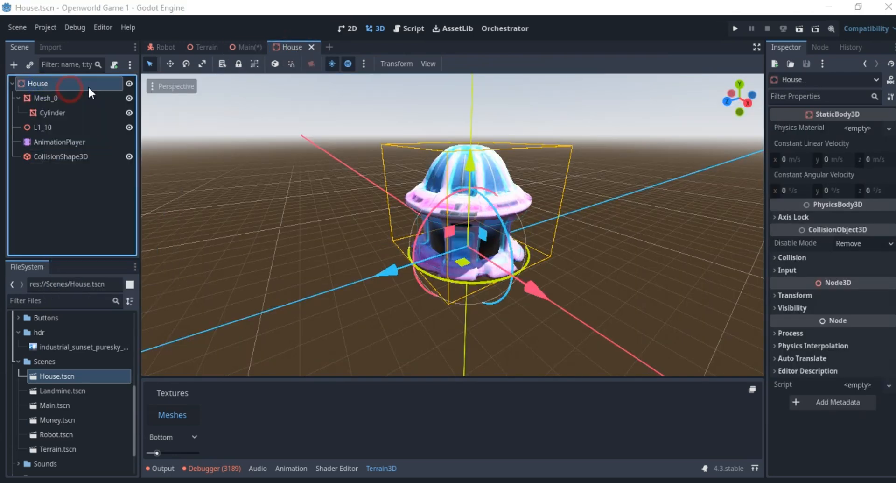
text(h)
key(BackSpace)
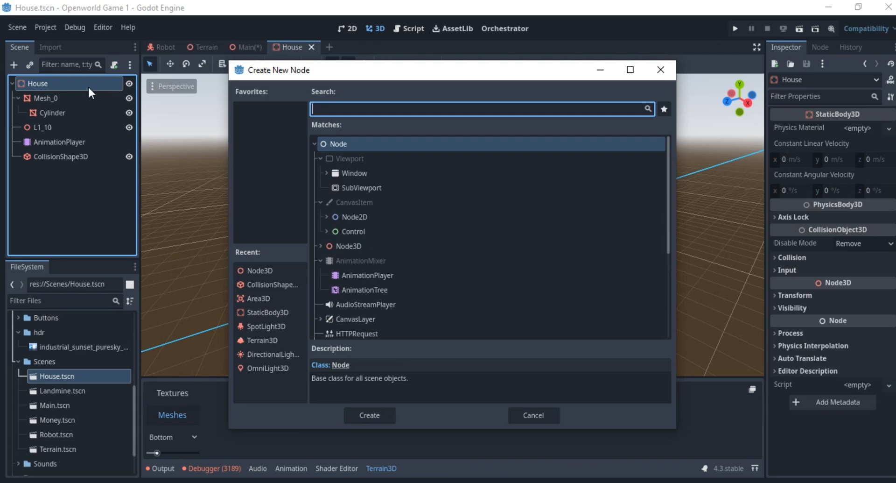
text(mesh)
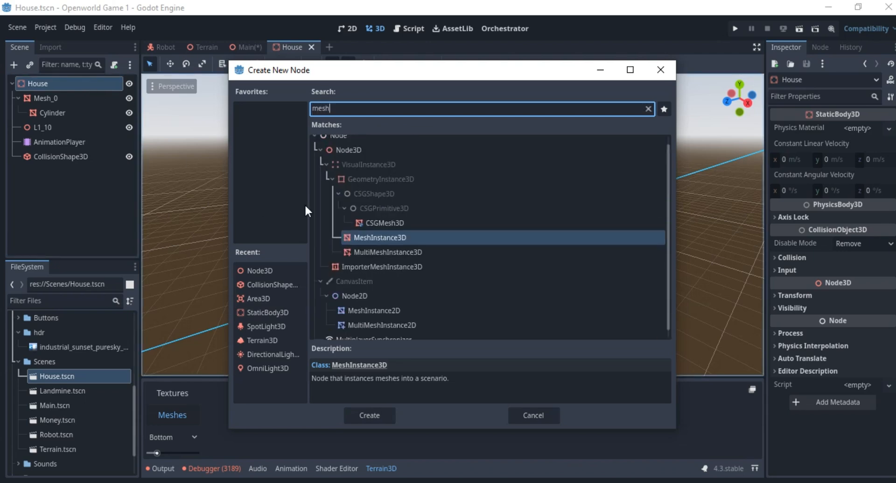
click(376, 413)
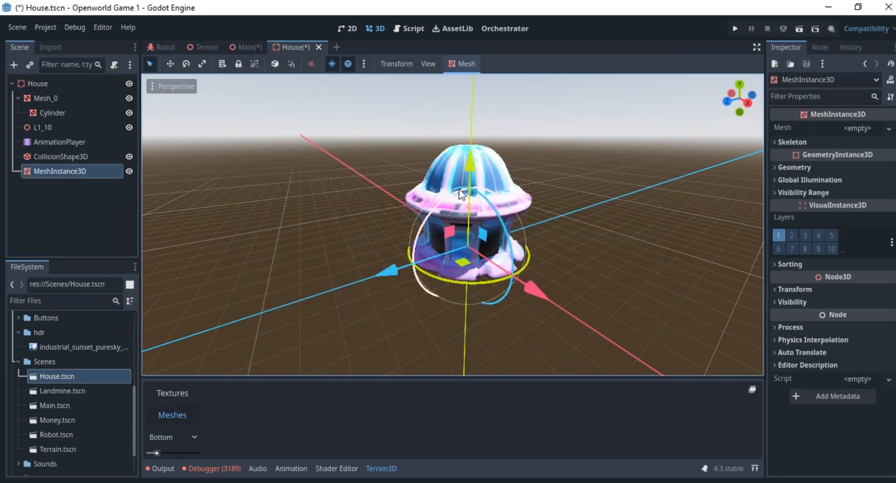
Step: Assign a new CapsuleMesh to the MeshInstance3D and move it out to one of the house's doorway openings
click(888, 128)
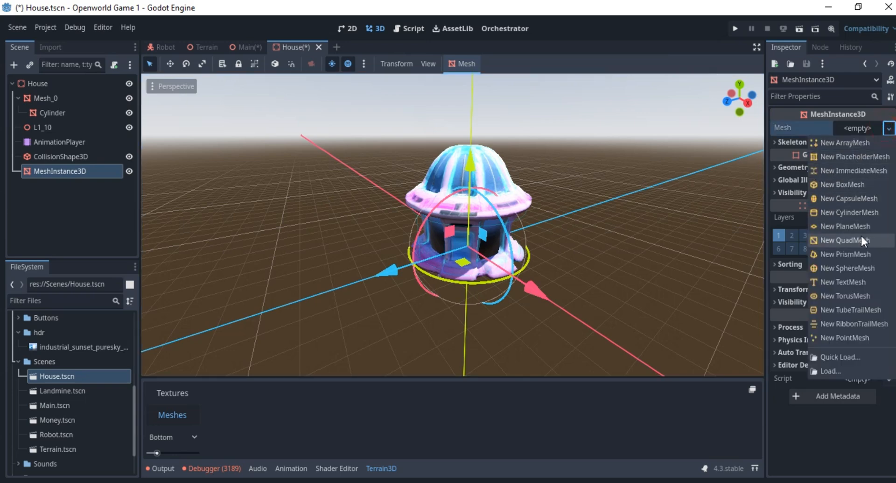
click(855, 200)
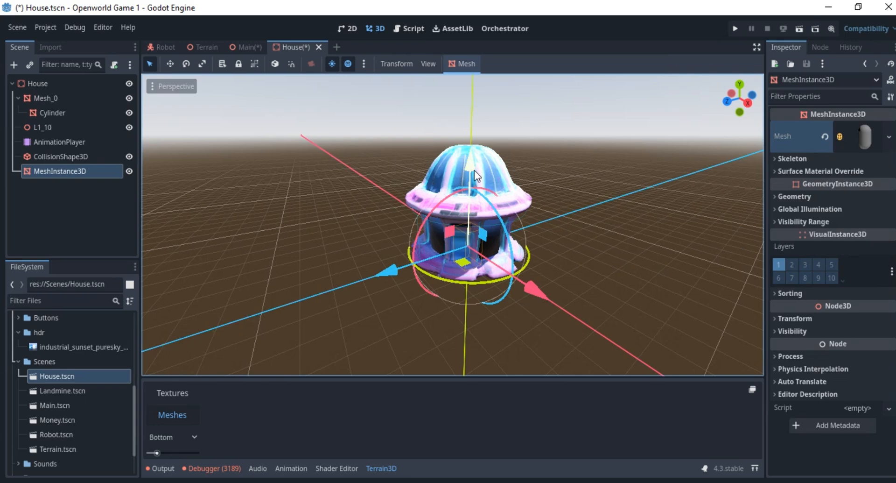
drag(430, 243, 395, 225)
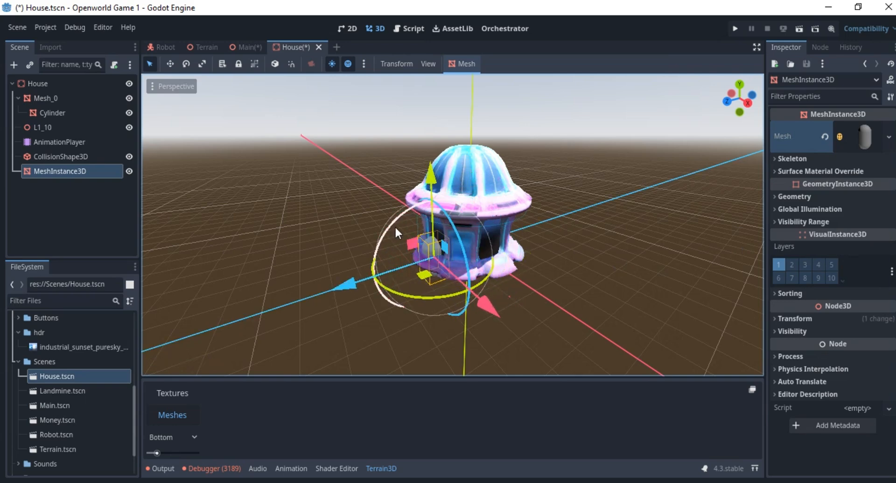
drag(427, 175, 443, 164)
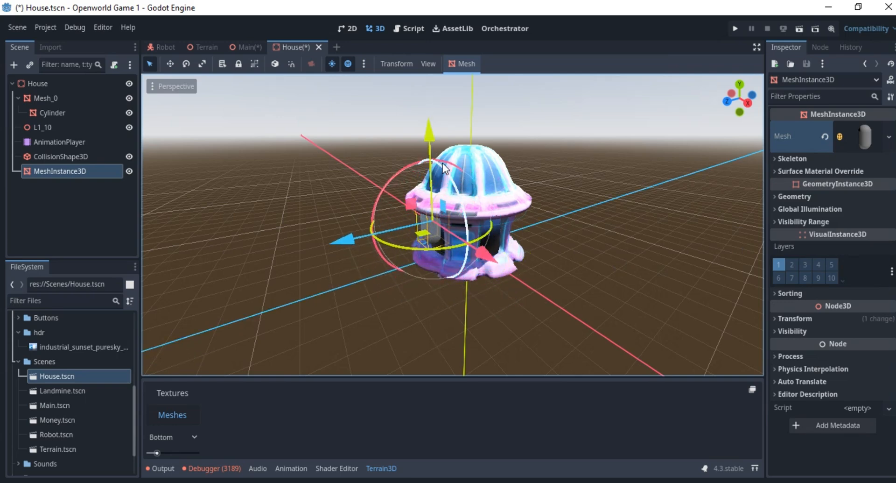
scroll(442, 163, up, 9)
middle_drag(442, 144, 555, 125)
scroll(555, 125, up, 5)
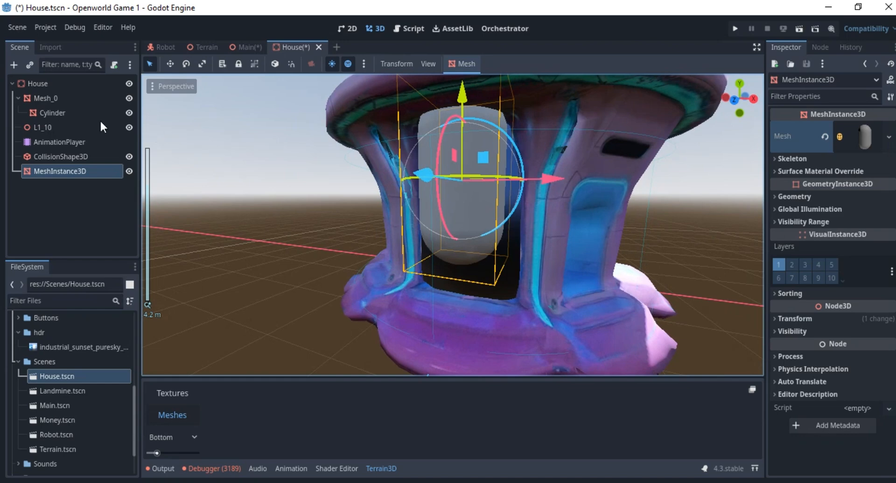
Step: Scale the capsule mesh down uniformly to about 0.412
click(202, 64)
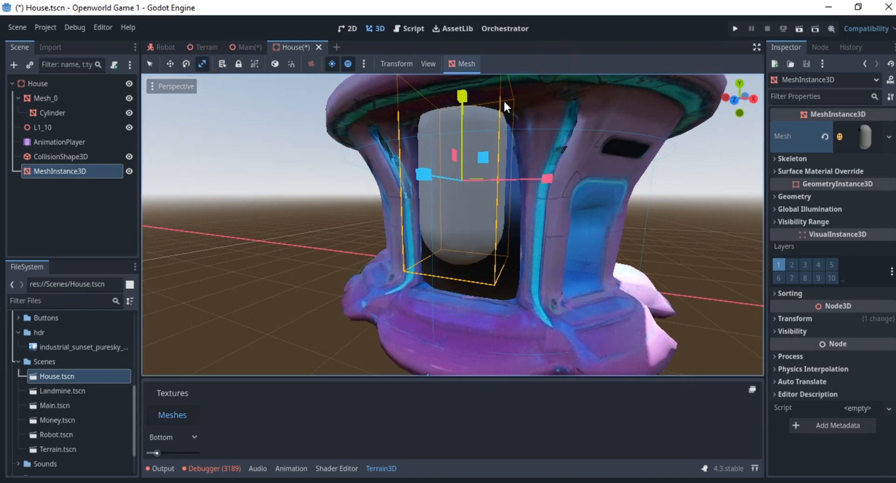
scroll(497, 138, down, 9)
middle_drag(497, 138, 525, 152)
scroll(526, 152, up, 5)
drag(526, 153, 497, 188)
middle_drag(497, 187, 478, 203)
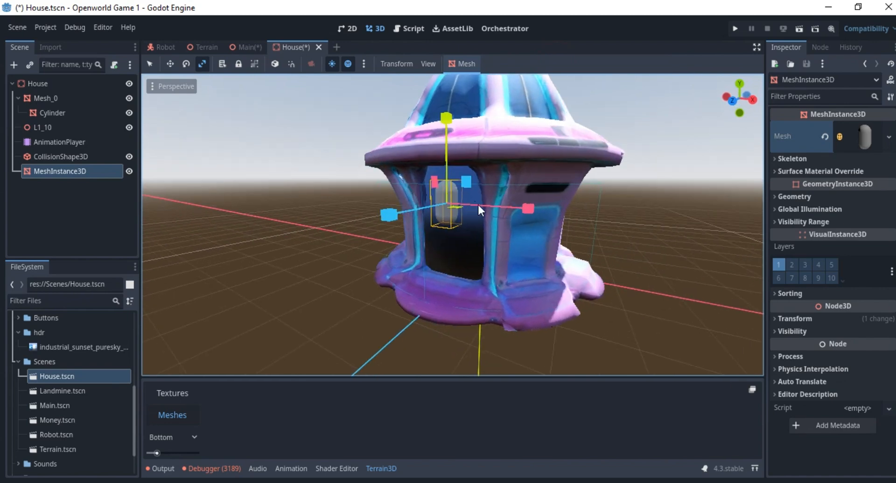
Step: Move the capsule in front of the dark slot above the blue wall panel, at about (1.632, 1.907, 1.718)
click(169, 63)
drag(447, 118, 446, 80)
drag(531, 171, 630, 172)
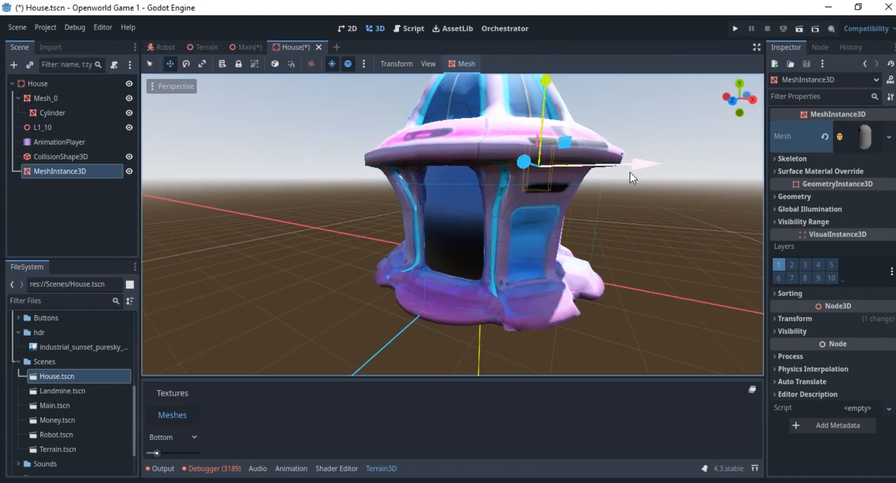
middle_drag(630, 172, 508, 160)
scroll(508, 160, down, 2)
drag(376, 86, 378, 104)
middle_drag(420, 156, 520, 182)
scroll(521, 182, up, 3)
Step: Rotate the capsule to 90° on X and about -44.5° on Y so it lies flat along the wall
click(187, 64)
click(795, 318)
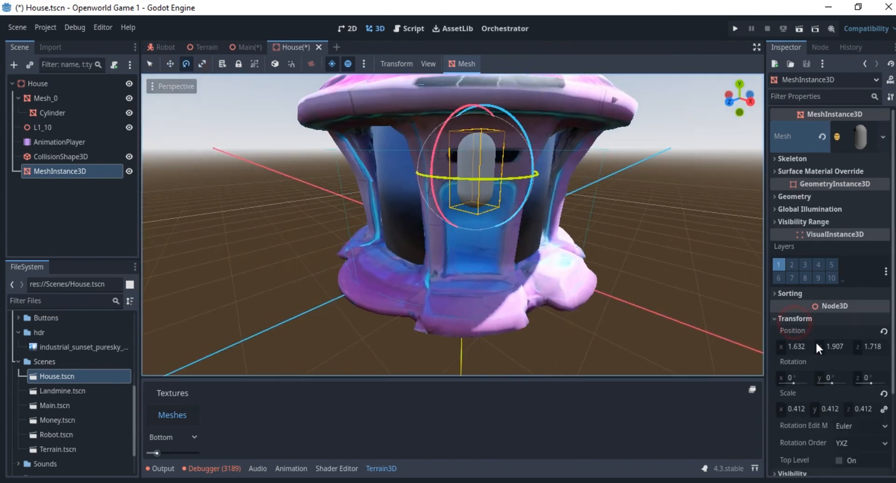
click(833, 377)
text(90)
click(796, 378)
text(90)
middle_drag(413, 196, 454, 246)
drag(537, 206, 494, 214)
Step: Fit the capsule into the slot above the blue panel, at a position of about (1.701, 2.028, 1.566)
click(170, 63)
middle_drag(494, 214, 486, 180)
drag(479, 183, 477, 175)
drag(471, 107, 472, 110)
middle_drag(472, 110, 224, 106)
scroll(224, 107, down, 4)
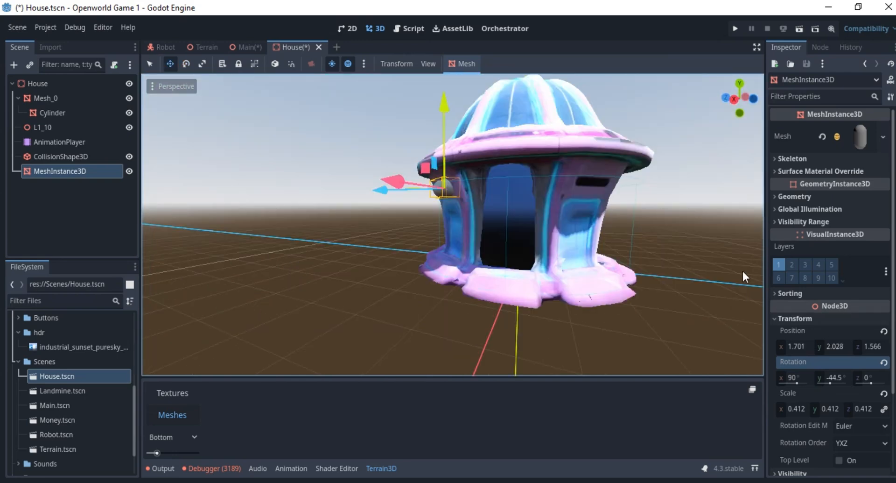
Step: Give the capsule mesh a new StandardMaterial3D
click(857, 140)
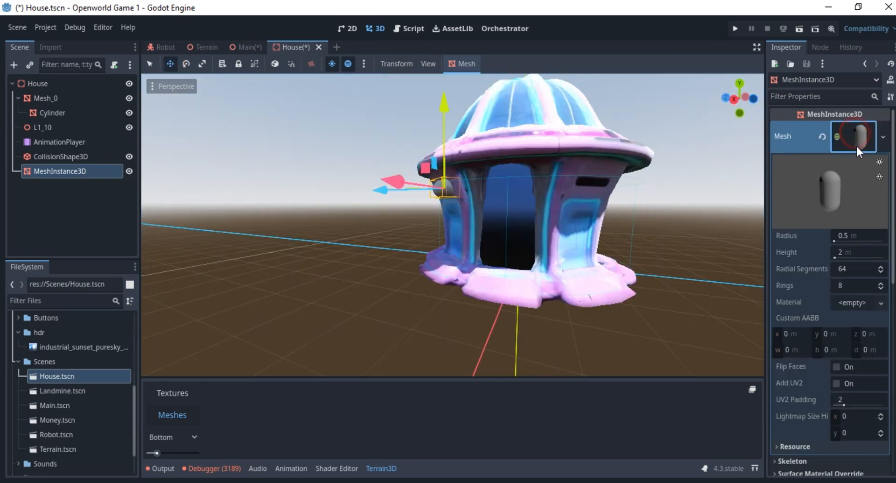
scroll(822, 289, down, 2)
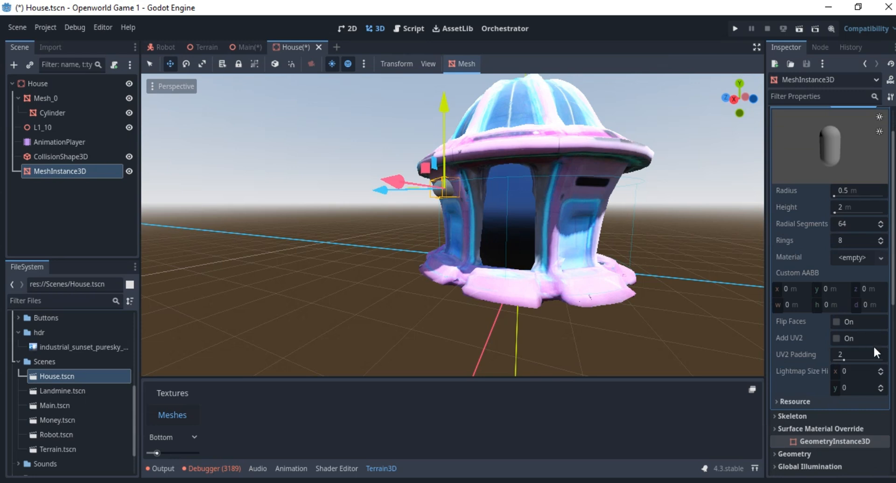
scroll(872, 344, down, 2)
scroll(831, 243, up, 2)
click(881, 258)
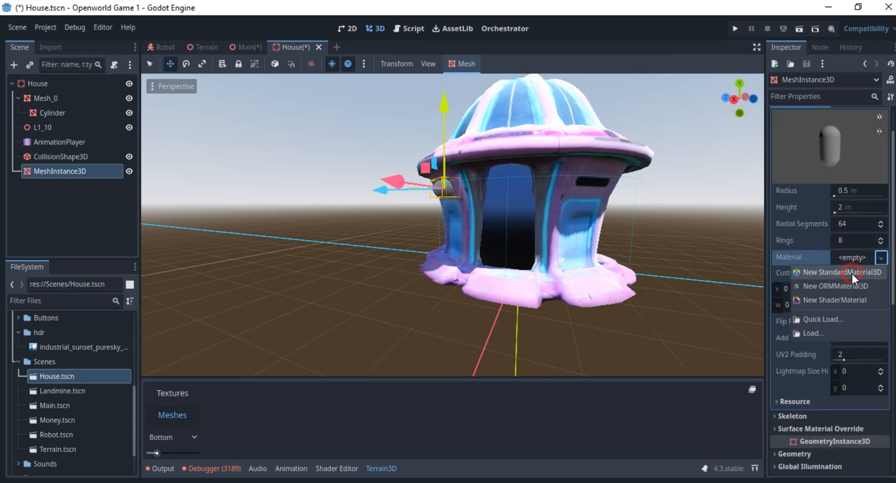
key(Escape)
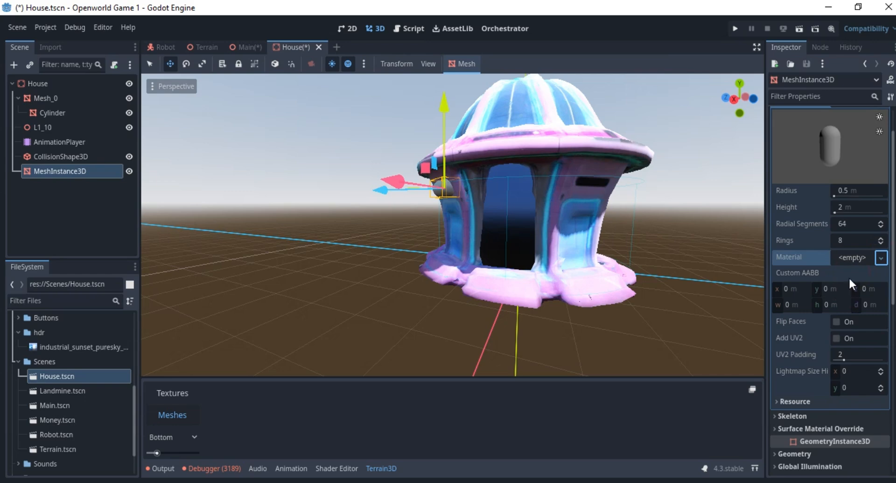
scroll(849, 276, down, 8)
scroll(869, 274, up, 9)
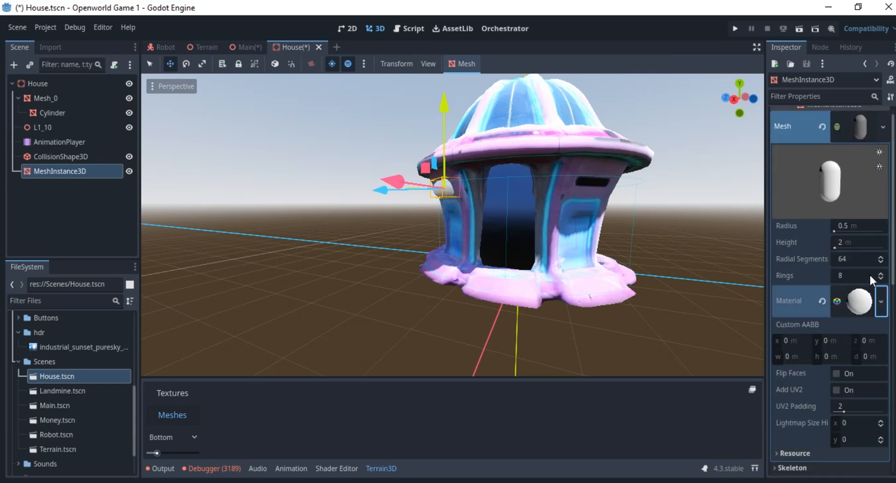
Step: Enable emission on the capsule's material and pick the light blue emission colour c3e1fc
click(860, 299)
scroll(811, 253, down, 3)
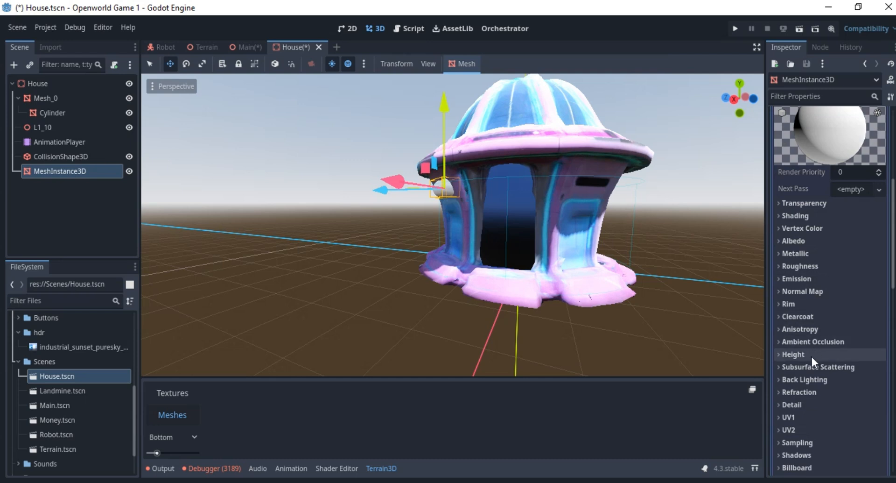
click(800, 290)
click(803, 278)
click(839, 292)
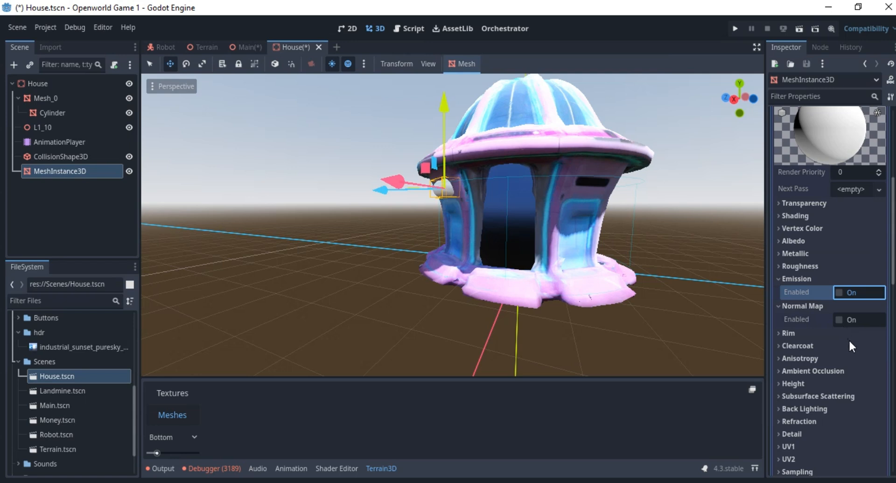
click(846, 321)
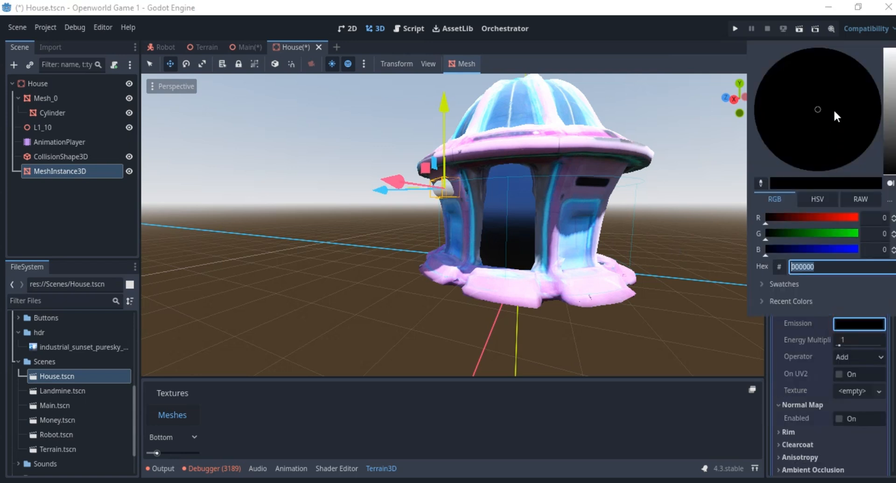
click(885, 69)
click(795, 62)
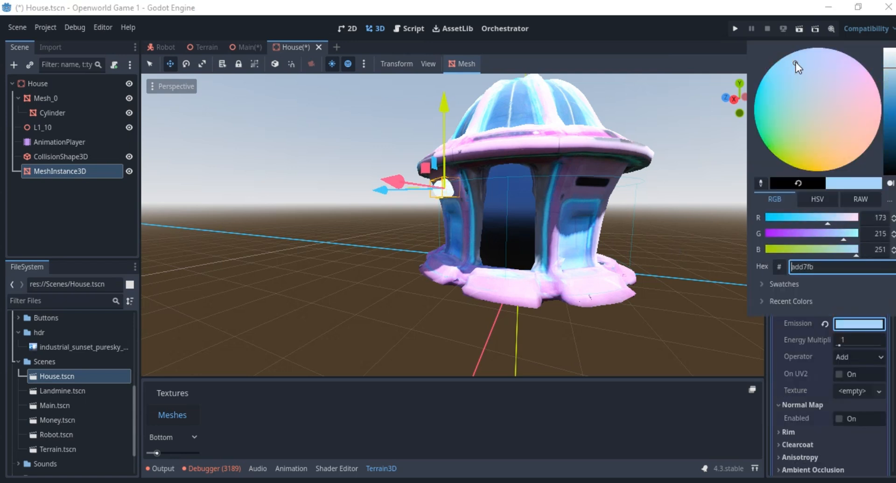
click(792, 83)
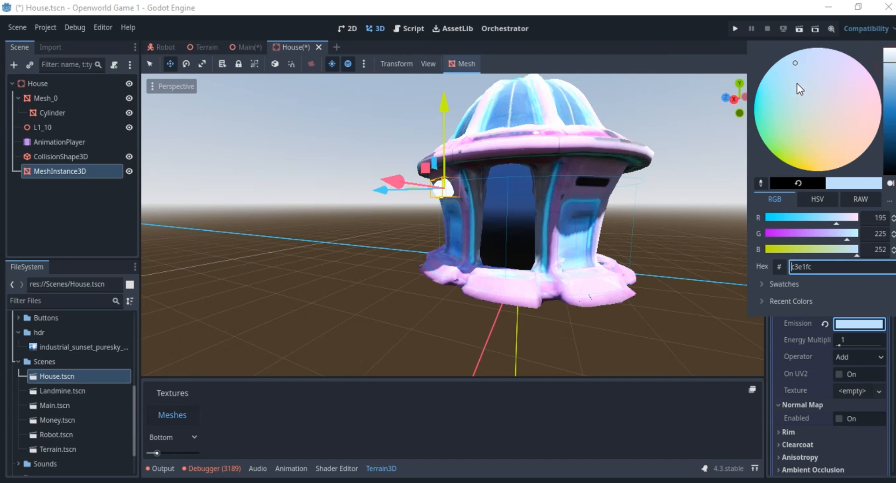
Step: Adjust the material's emission energy multiplier and the brightness of its emission colour
click(840, 347)
drag(843, 345, 841, 345)
drag(841, 345, 844, 345)
click(859, 324)
click(893, 100)
Step: Duplicate the glowing capsule and move the copy towards the opposite side of the house
key(ctrl+d)
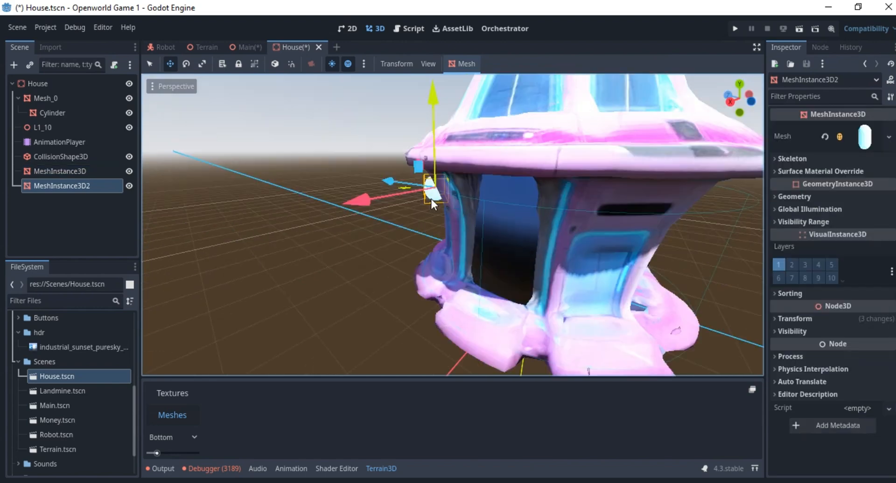
middle_drag(485, 142, 308, 164)
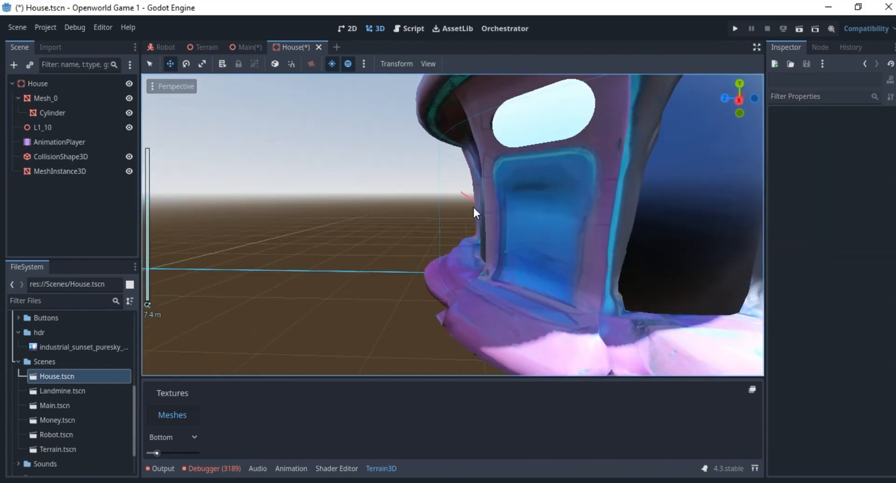
drag(281, 232, 451, 236)
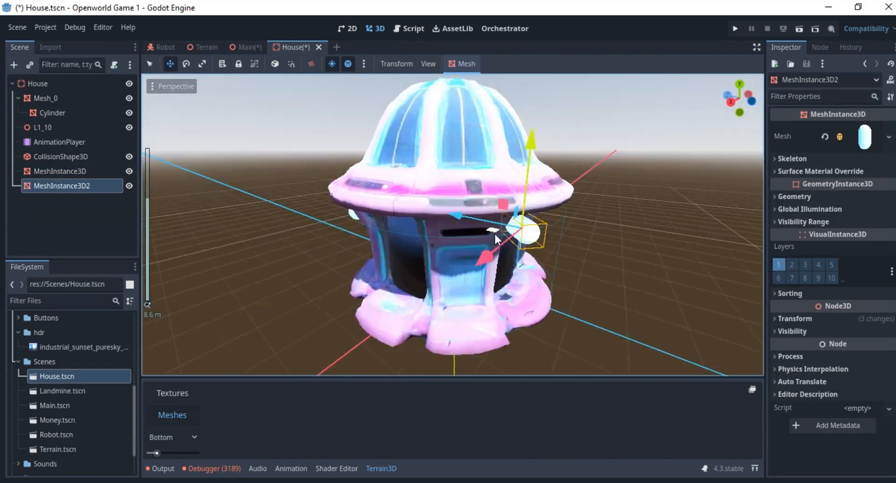
Step: Rotate and position the duplicate capsule over the slot above the other blue panel, and save the House scene
click(186, 64)
drag(420, 239, 378, 241)
middle_drag(378, 242, 165, 242)
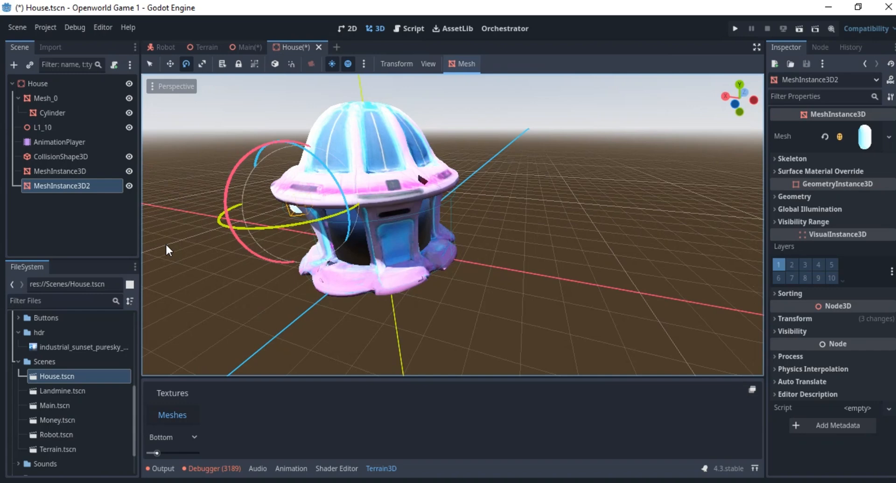
click(169, 64)
drag(322, 218, 331, 219)
key(ctrl+s)
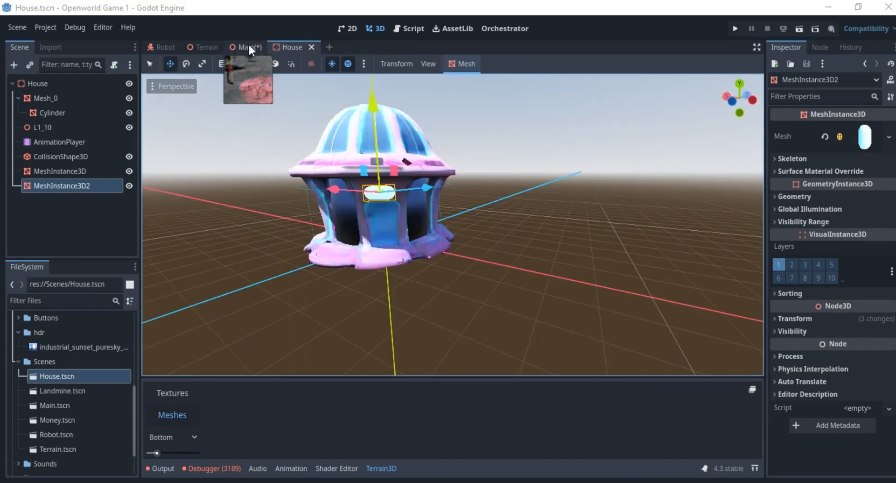
Step: In the Main scene, examine the glowing capsules on a placed house from several angles and distances
click(249, 47)
click(444, 369)
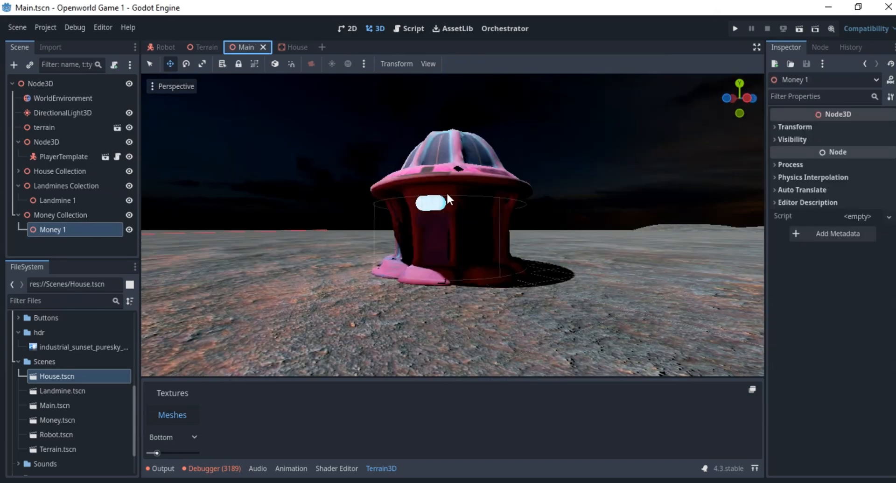
scroll(457, 191, down, 3)
middle_drag(456, 191, 176, 225)
scroll(234, 226, up, 6)
scroll(286, 250, down, 3)
middle_drag(286, 250, 444, 237)
scroll(458, 256, up, 5)
scroll(489, 258, down, 8)
scroll(430, 270, down, 4)
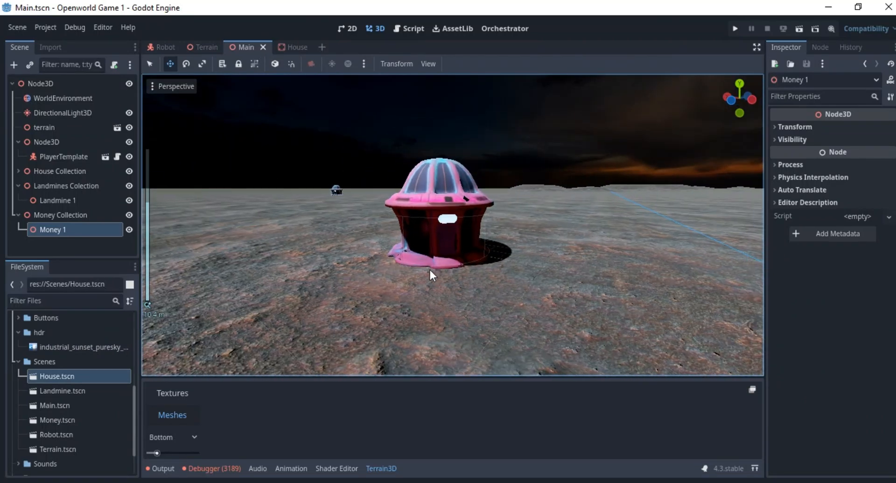
middle_drag(430, 270, 436, 241)
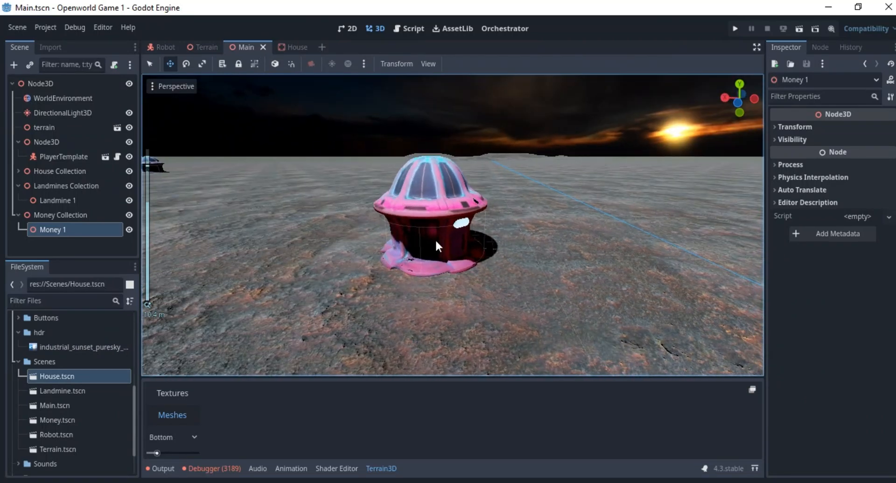
Step: In the House scene, add an OmniLight3D node as a child of the first capsule, MeshInstance3D
click(293, 47)
click(65, 170)
right_click(65, 169)
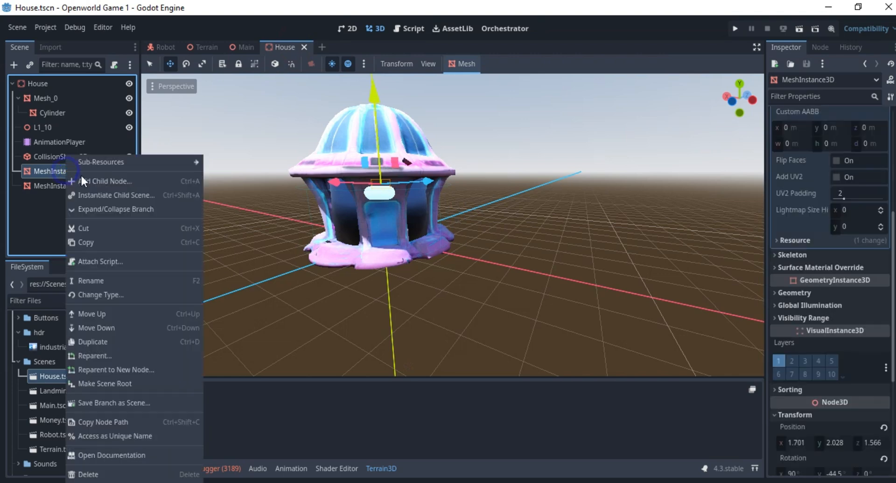
click(104, 181)
text(light)
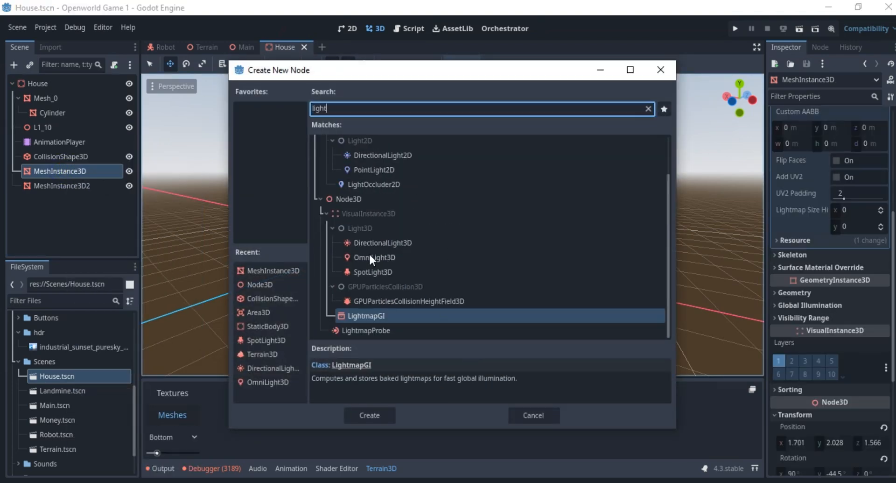
click(378, 272)
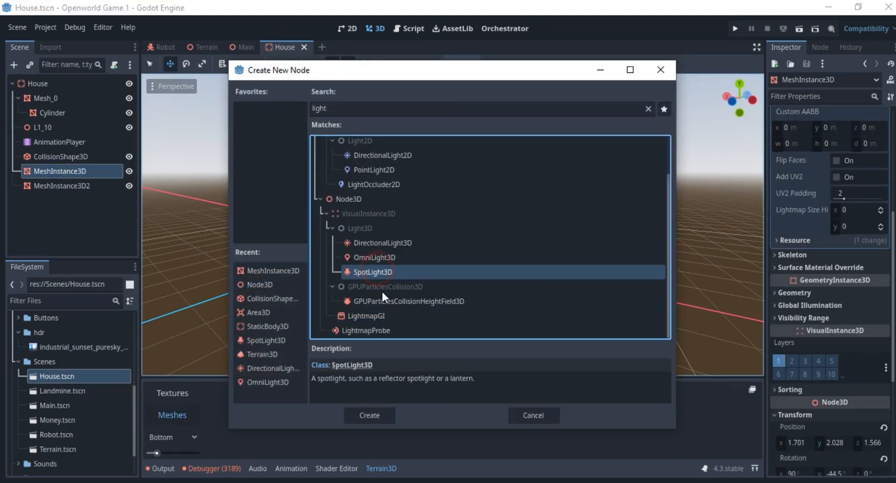
click(380, 260)
click(374, 419)
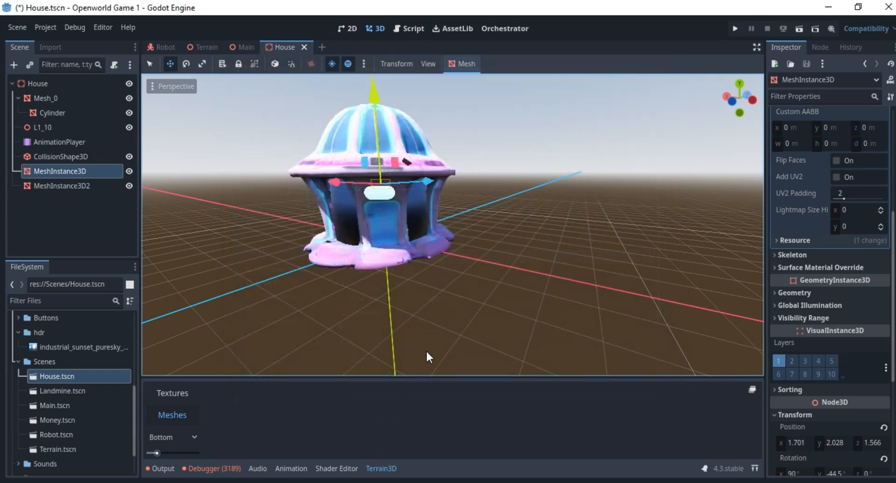
Step: Move the OmniLight3D around the outside of the house to sit beside a glowing capsule
middle_drag(396, 205, 474, 196)
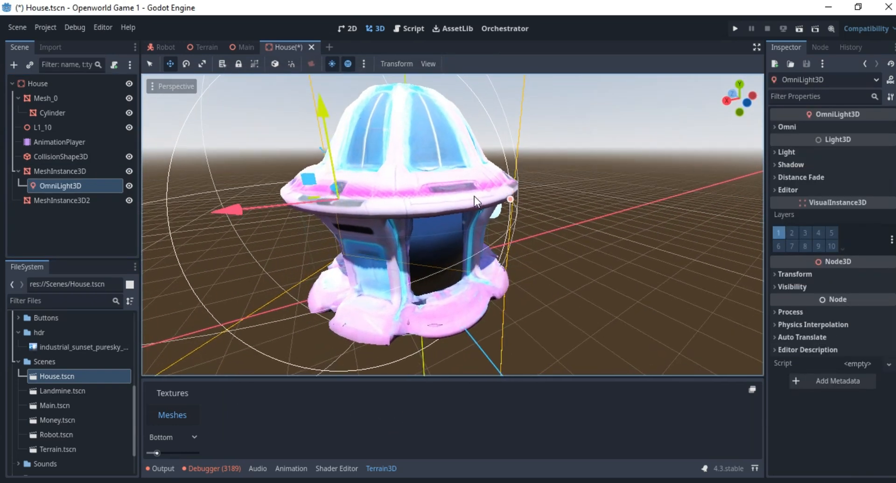
scroll(448, 212, down, 8)
drag(388, 203, 409, 262)
middle_drag(374, 255, 309, 218)
scroll(311, 218, up, 2)
scroll(309, 217, up, 1)
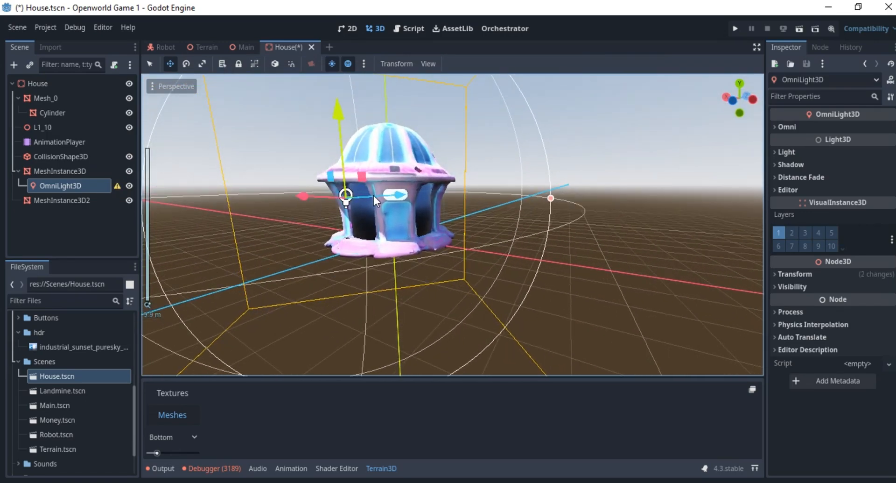
drag(373, 195, 428, 195)
middle_drag(370, 196, 412, 207)
scroll(411, 206, up, 3)
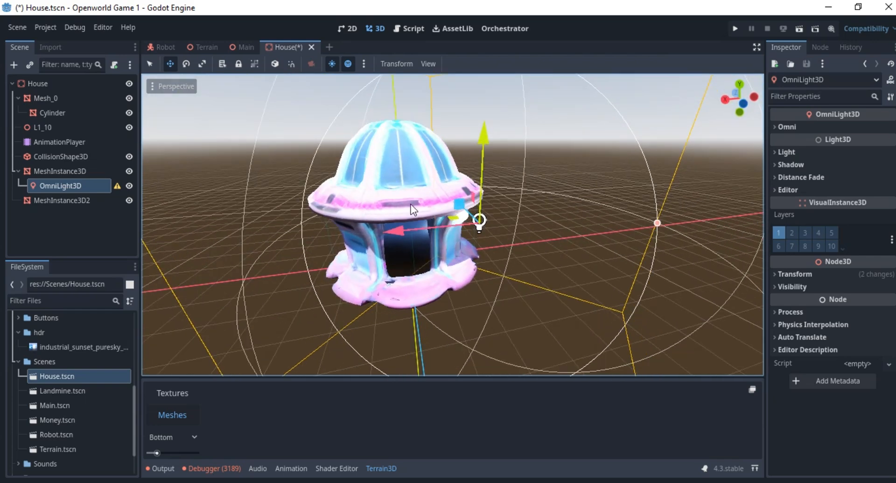
Step: Nudge the OmniLight3D beside the glowing capsule and set its range to 3.264
drag(386, 232, 390, 235)
middle_drag(457, 201, 505, 191)
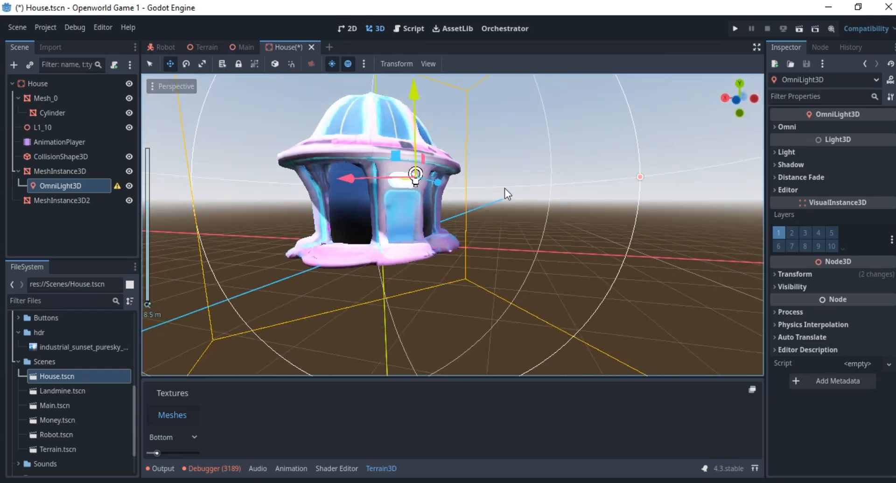
click(788, 126)
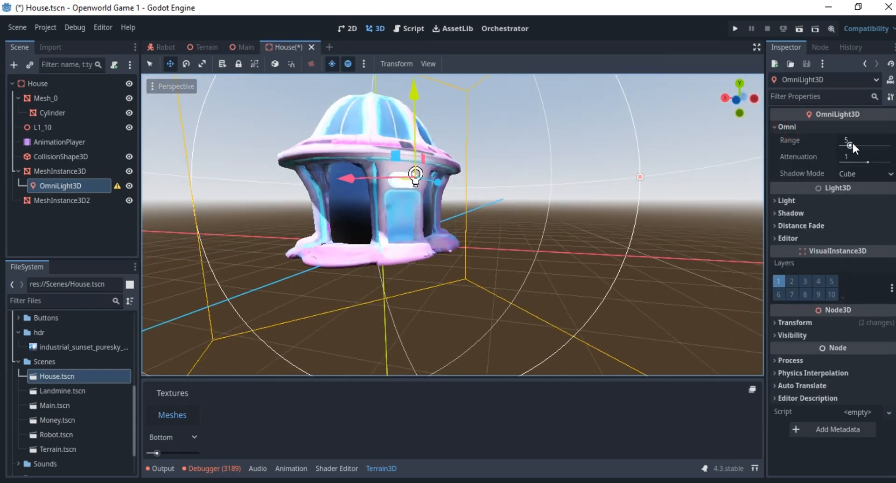
drag(849, 145, 846, 146)
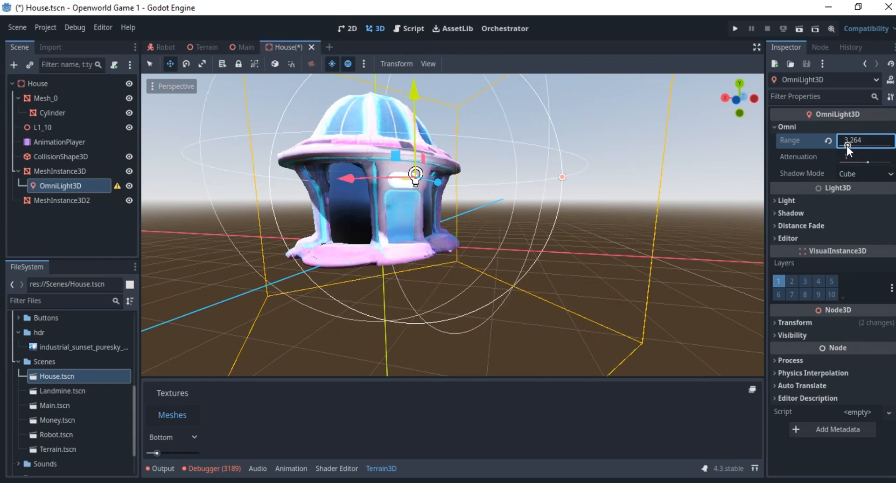
Step: Set the OmniLight3D's light colour to the teal with hex value 3d9c8a
click(837, 201)
click(856, 216)
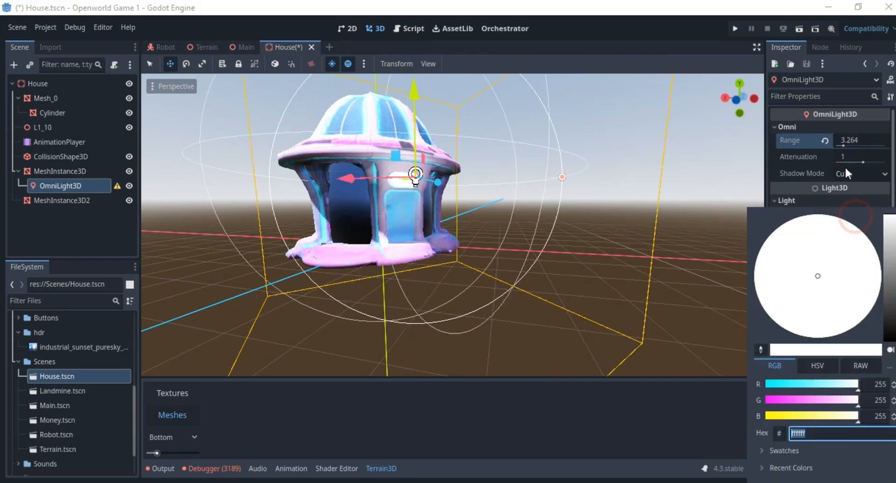
click(889, 236)
click(773, 267)
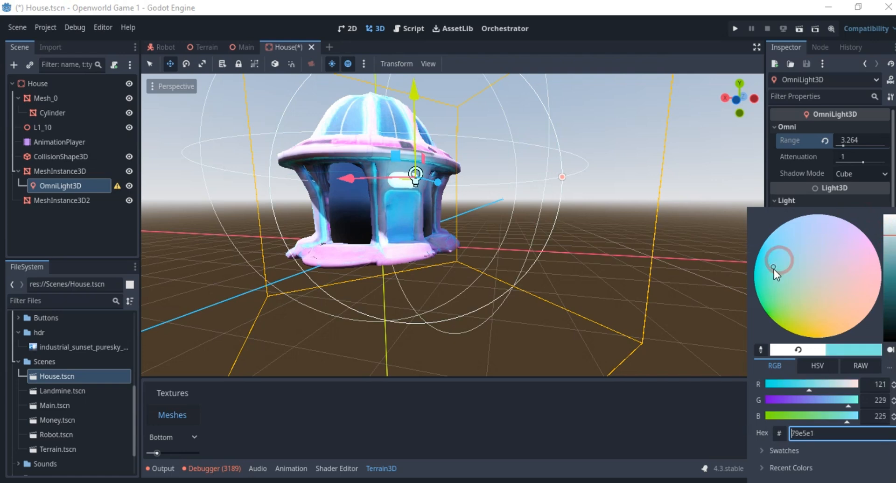
mouse_move(891, 267)
mouse_down()
mouse_move(892, 280)
mouse_move(892, 270)
mouse_up()
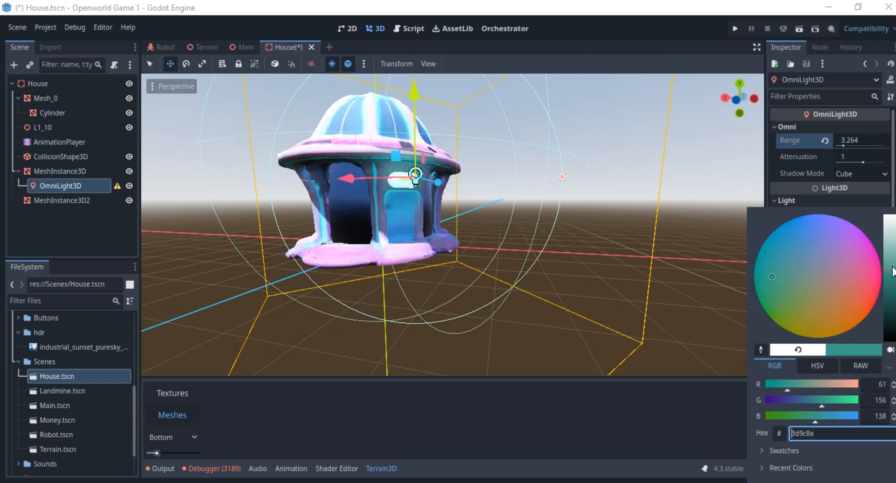
Step: Shift the OmniLight3D slightly beside its capsule, then duplicate it and move the copy across to the other side of the house
scroll(638, 242, down, 5)
middle_drag(448, 196, 524, 227)
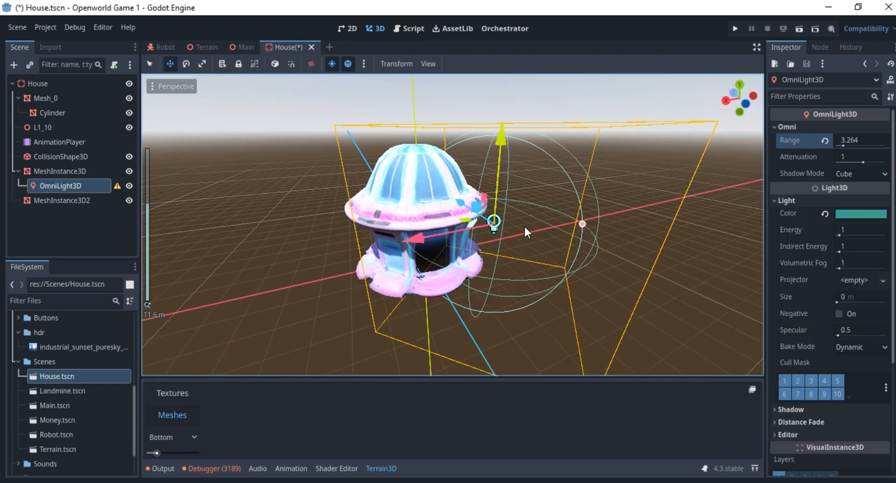
drag(458, 215, 444, 242)
middle_drag(481, 249, 584, 220)
key(ctrl+d)
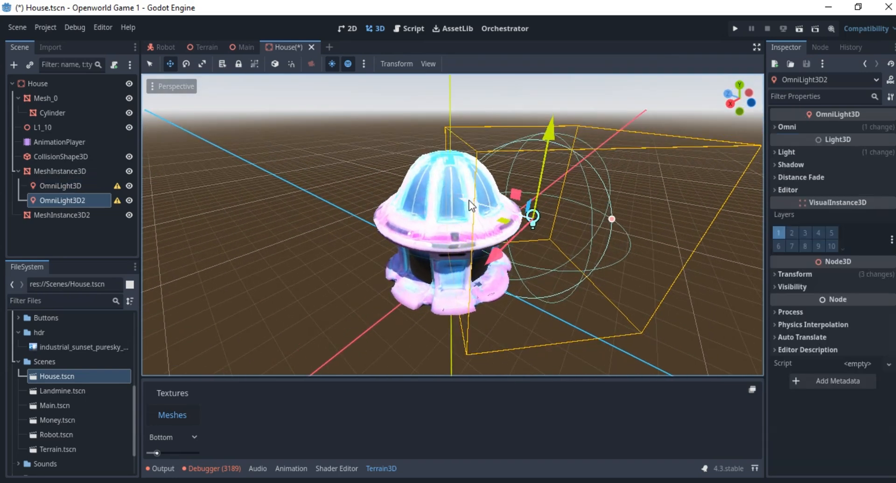
drag(515, 194, 396, 214)
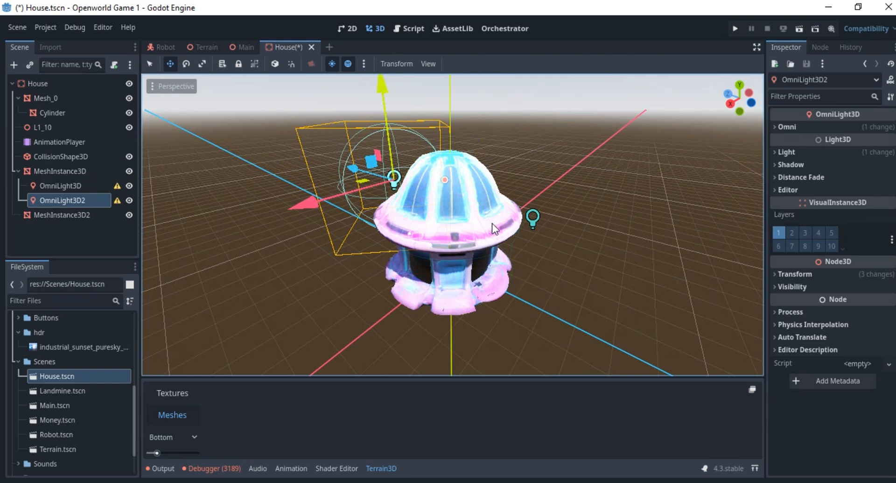
Step: Move OmniLight3D2 around the house to the front of the second glowing capsule
middle_drag(492, 224, 415, 267)
scroll(395, 216, down, 5)
middle_drag(395, 217, 572, 223)
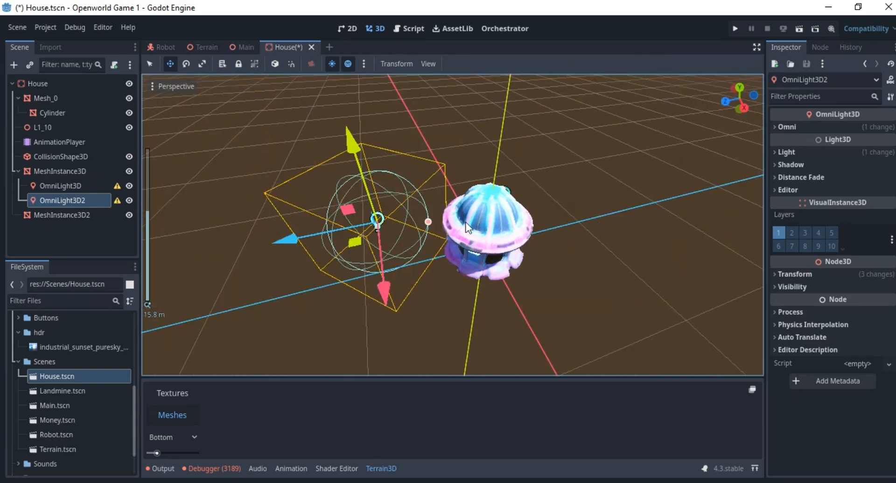
drag(328, 236, 493, 329)
drag(351, 275, 395, 269)
scroll(427, 271, up, 7)
middle_drag(434, 255, 670, 182)
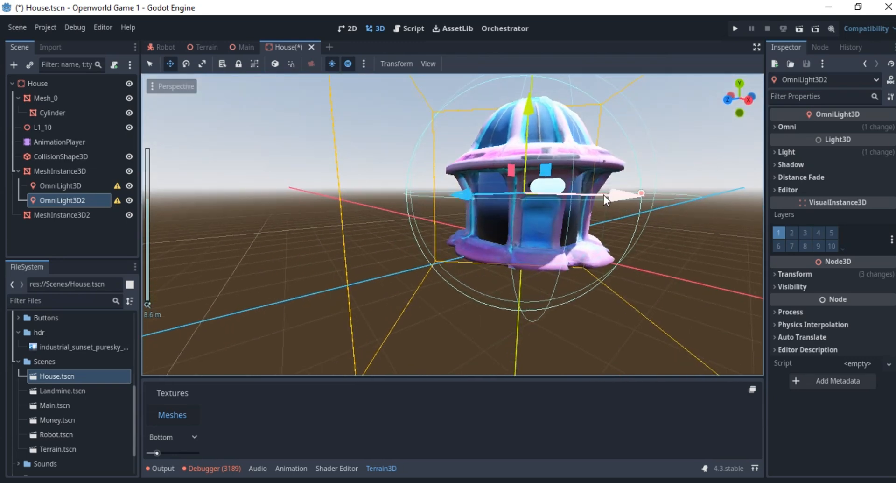
Step: Fine-tune the position and height of OmniLight3D2 beside the second capsule, and save the House scene
drag(604, 194, 655, 215)
middle_drag(654, 214, 372, 191)
drag(319, 228, 310, 228)
middle_drag(310, 228, 504, 162)
drag(533, 121, 536, 111)
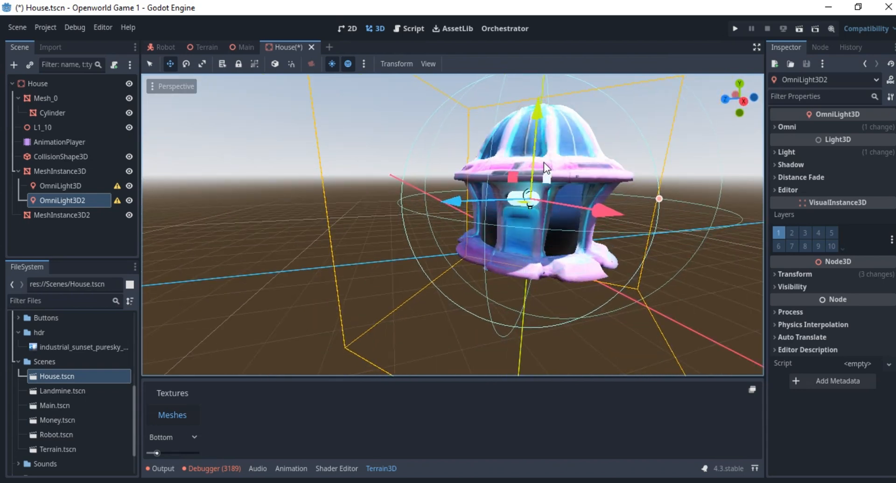
middle_drag(577, 203, 583, 232)
drag(449, 231, 437, 232)
middle_drag(543, 243, 357, 236)
key(ctrl+s)
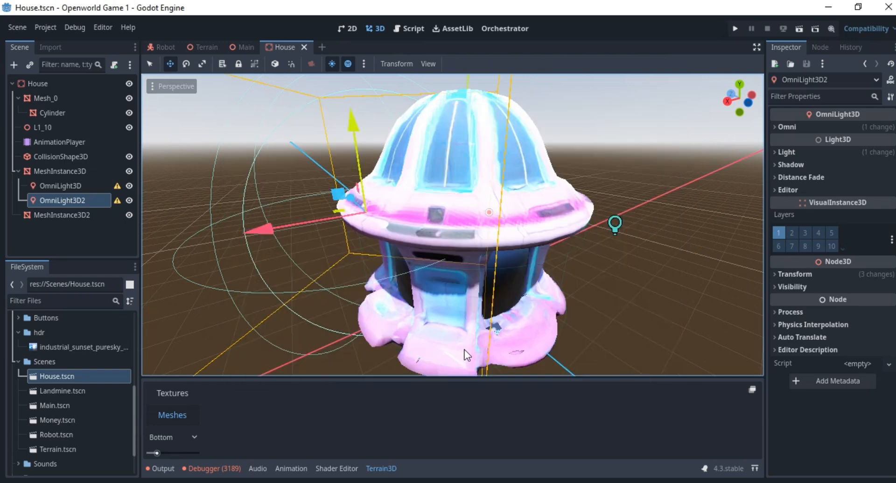
Step: In the Main scene, examine the teal lights around the placed houses from several angles and distances
middle_drag(464, 349, 509, 220)
scroll(509, 220, down, 5)
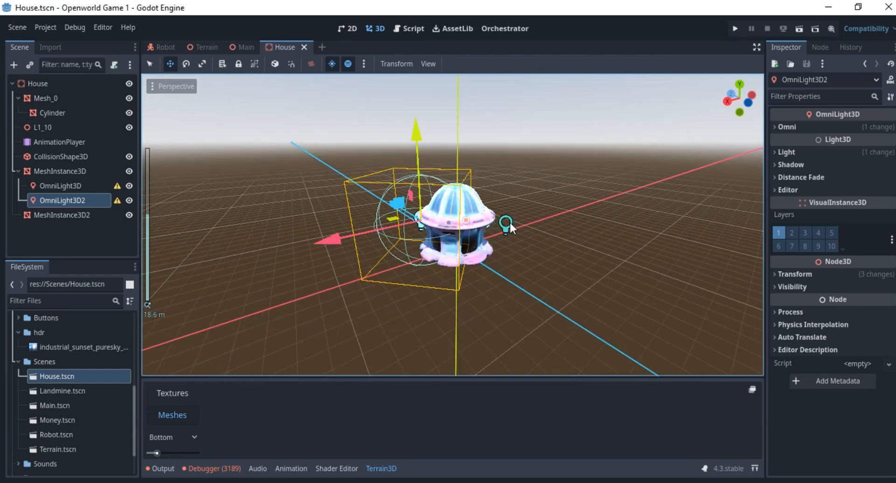
click(237, 46)
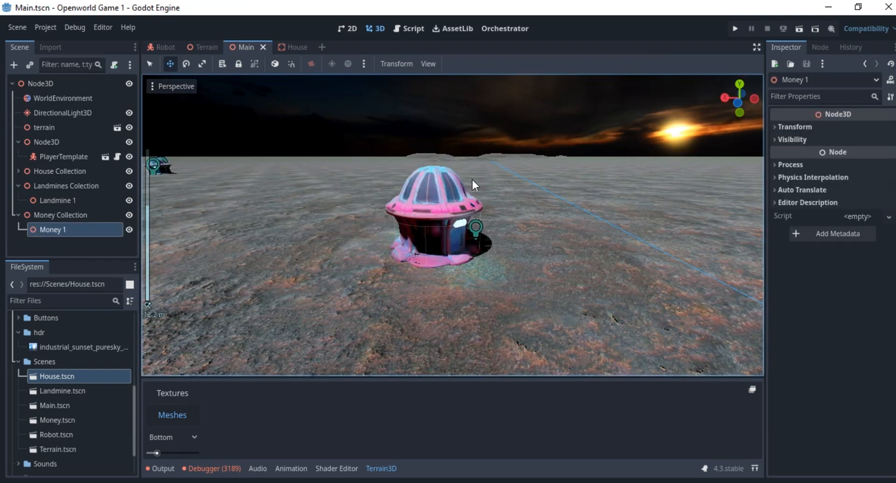
middle_drag(472, 180, 550, 192)
scroll(550, 192, up, 8)
middle_drag(517, 255, 297, 100)
scroll(498, 206, down, 5)
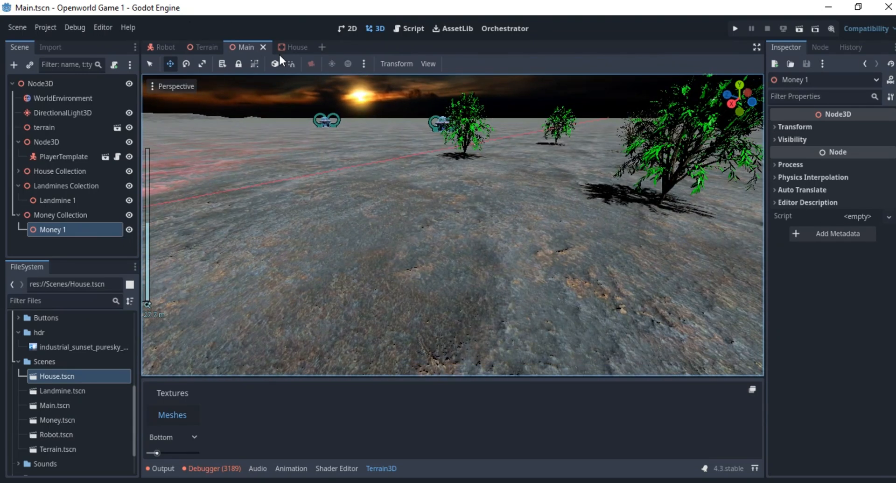
Step: Open the Landmine scene and examine the mine model from several angles and distances
click(68, 391)
double_click(67, 390)
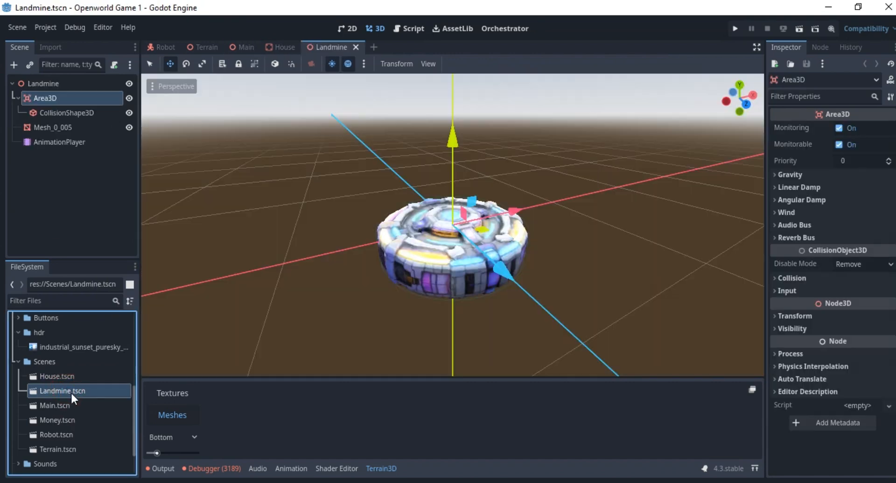
scroll(449, 245, down, 4)
scroll(327, 238, up, 3)
scroll(328, 240, up, 10)
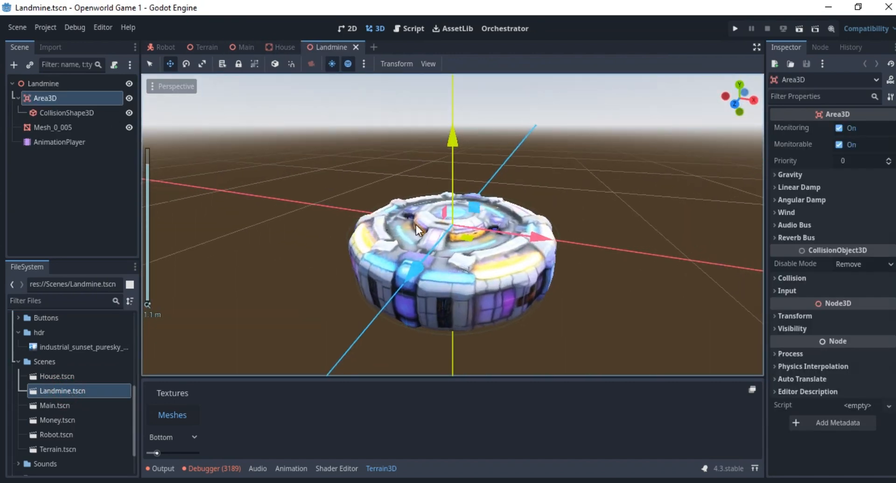
middle_drag(416, 225, 360, 226)
scroll(318, 197, down, 5)
scroll(516, 229, down, 7)
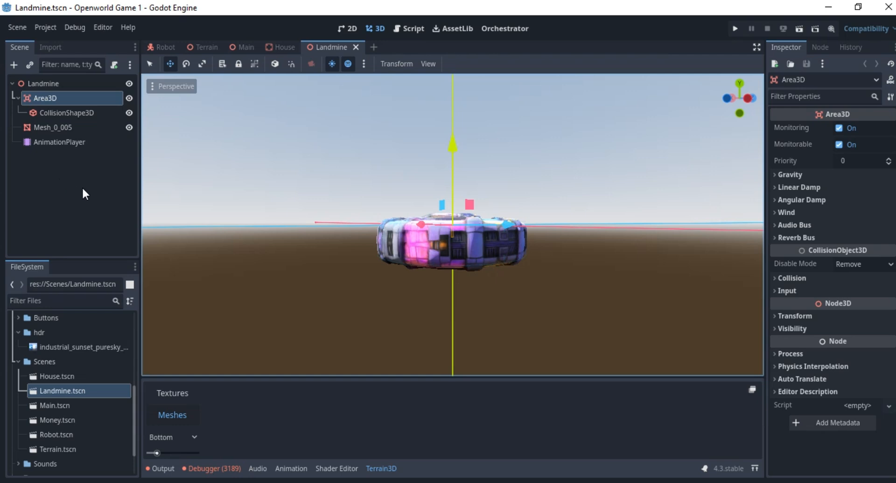
middle_drag(498, 213, 371, 264)
scroll(397, 234, up, 5)
scroll(422, 248, down, 6)
middle_drag(561, 189, 403, 189)
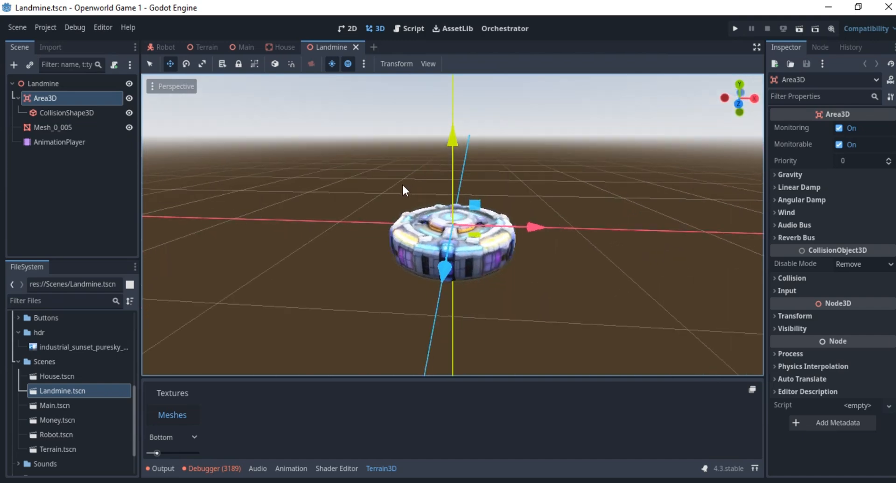
middle_drag(491, 156, 382, 143)
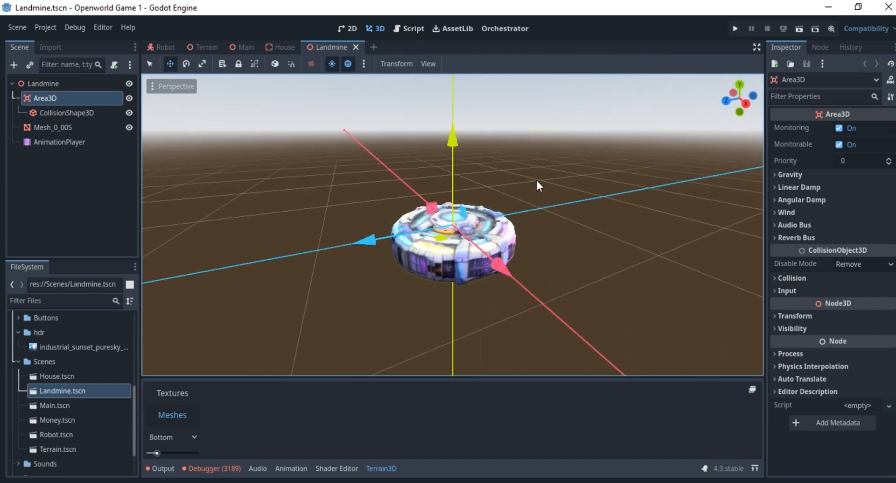
middle_drag(537, 181, 472, 183)
Step: Save the Landmine scene and clear the Area3D node selection
key(ctrl+s)
click(474, 343)
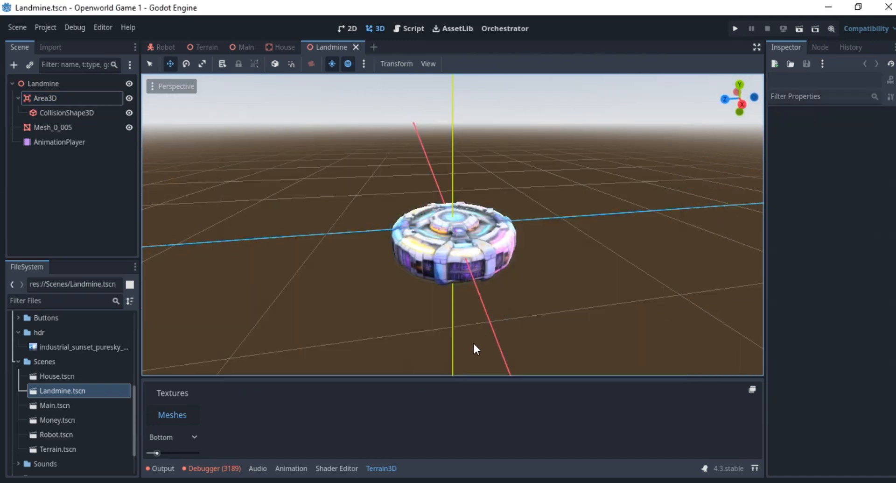
scroll(476, 229, down, 6)
middle_drag(475, 227, 457, 217)
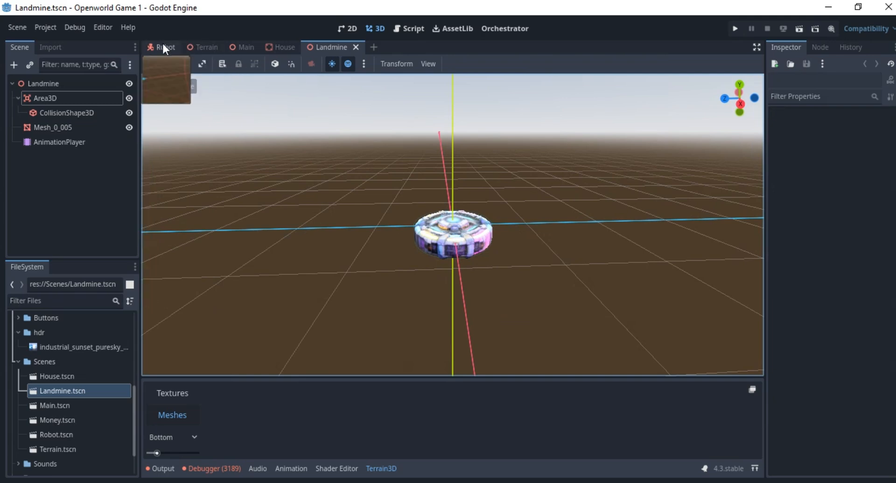
Step: In the Main scene, instantiate Scenes/Landmine.tscn as a child of the Landmine 1 node
click(209, 49)
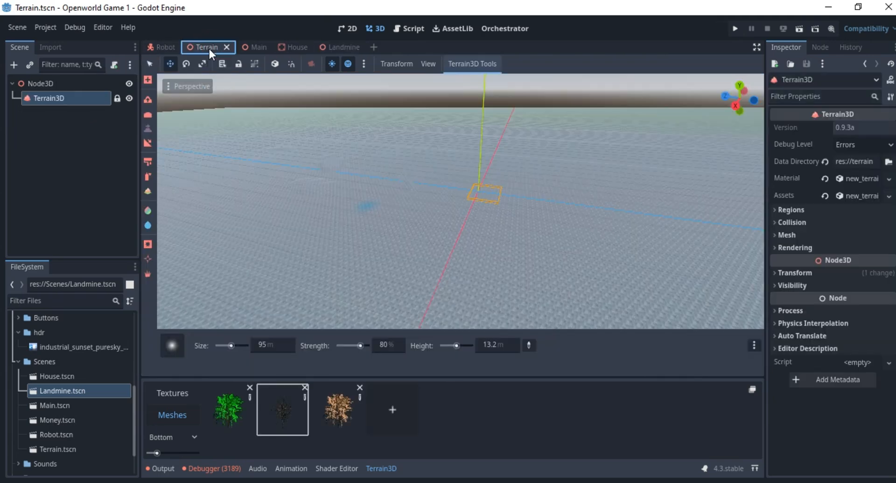
click(256, 47)
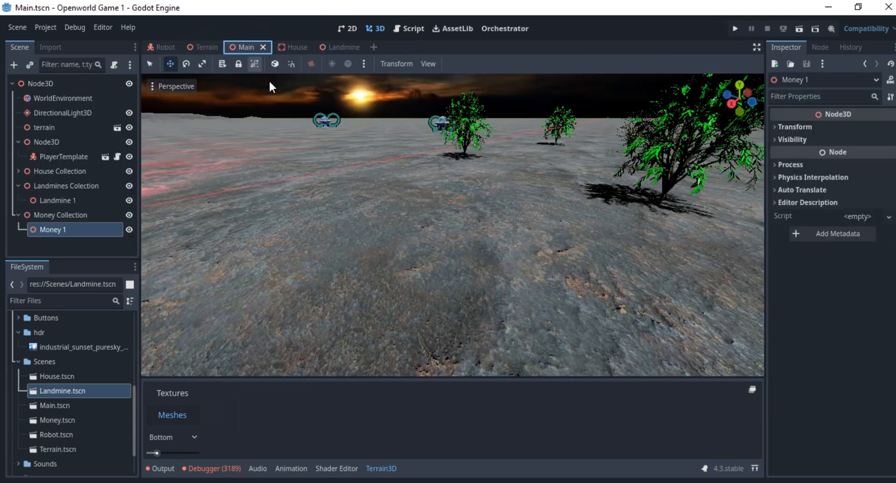
middle_drag(516, 275, 270, 197)
scroll(521, 233, up, 2)
scroll(436, 285, up, 10)
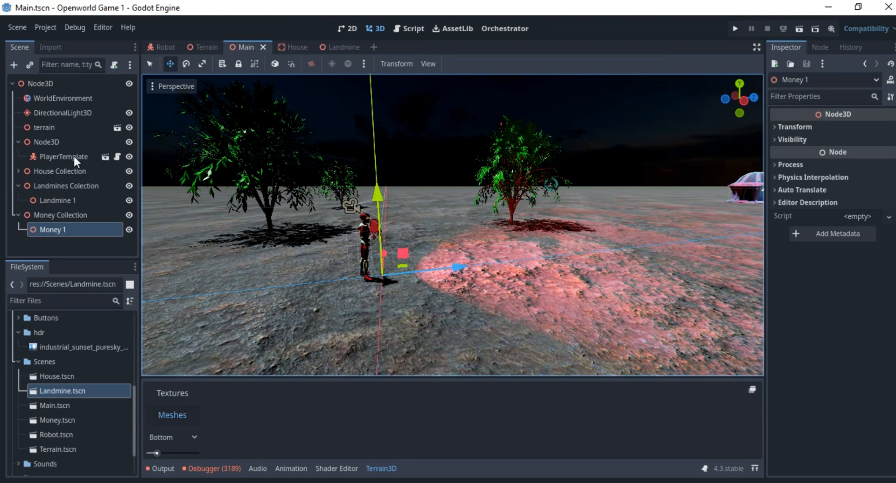
click(56, 199)
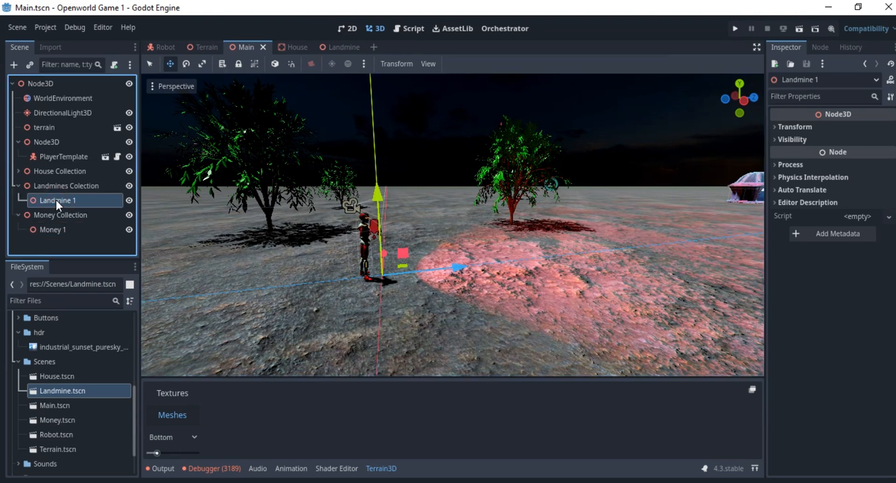
right_click(55, 198)
click(94, 195)
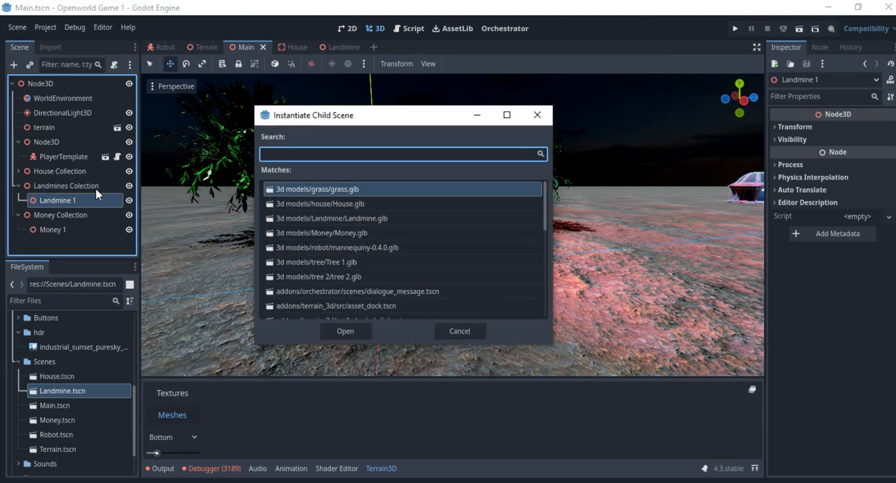
text(land)
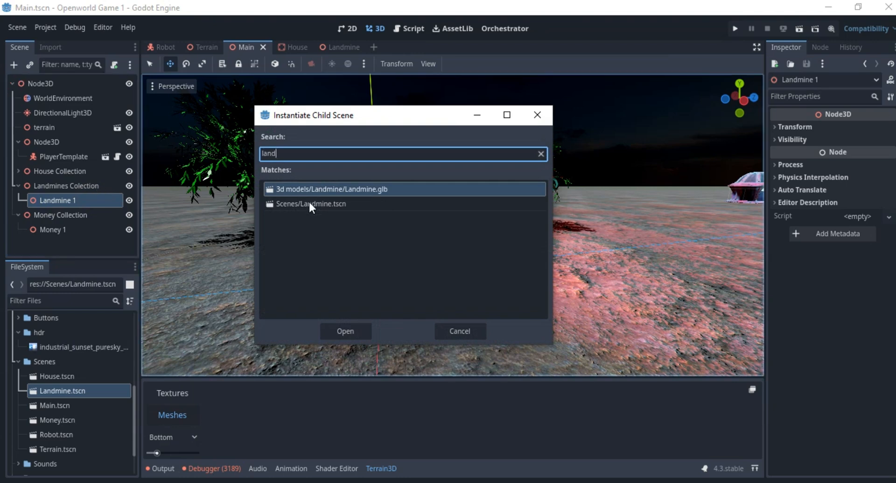
click(332, 203)
double_click(331, 203)
Step: Raise the Landmine 1 node and move it along the blue axis, away from the player, onto the reddish ground near the tree
drag(399, 262, 297, 278)
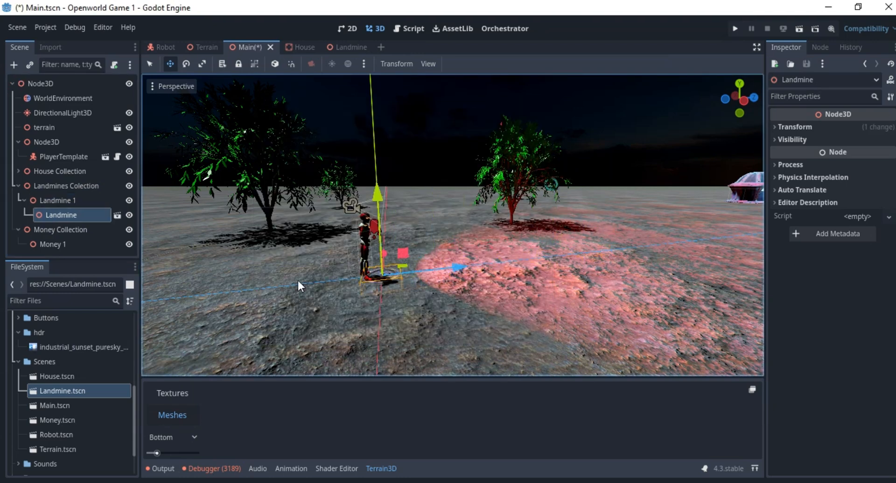
click(66, 201)
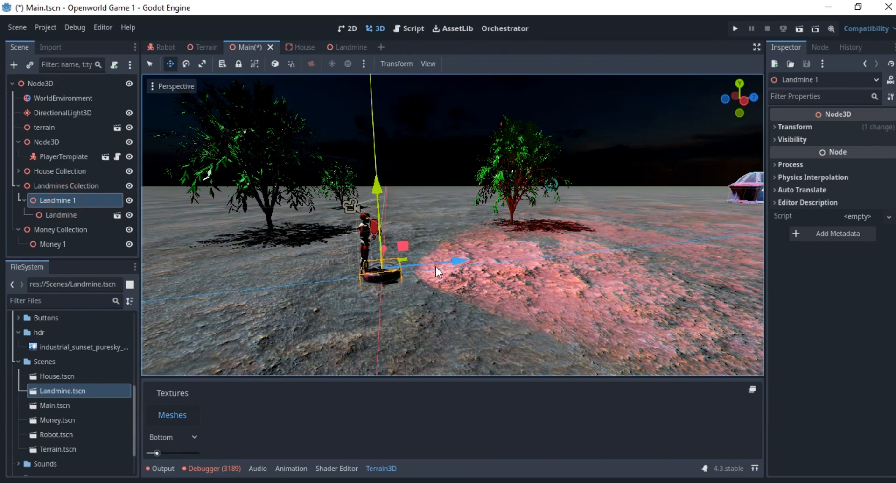
drag(435, 267, 691, 237)
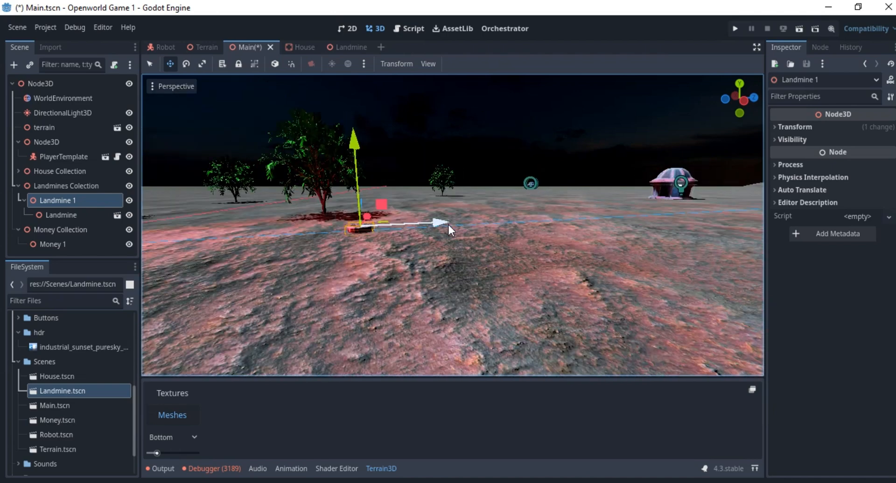
Step: Inspect how the Landmine 1 node sits on the reddish ground near the tree from several angles and distances
scroll(489, 244, up, 5)
middle_drag(488, 243, 496, 251)
scroll(497, 250, down, 8)
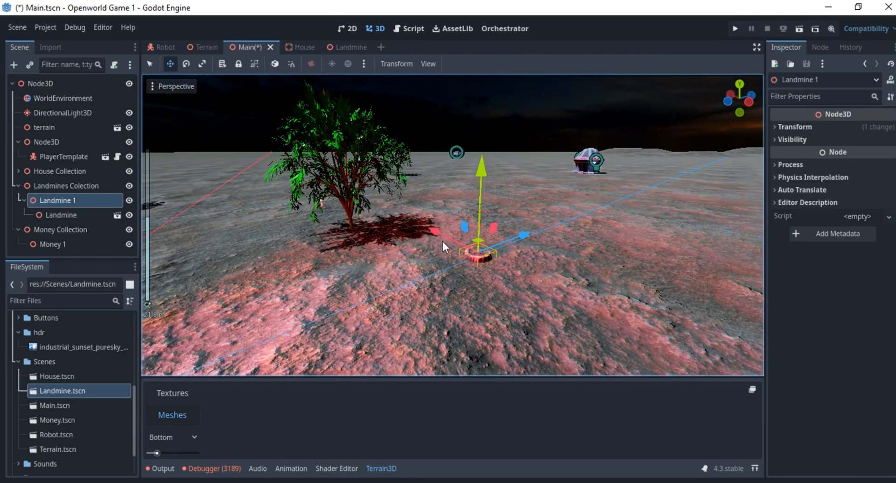
scroll(443, 242, up, 2)
drag(498, 189, 497, 189)
middle_drag(493, 206, 449, 266)
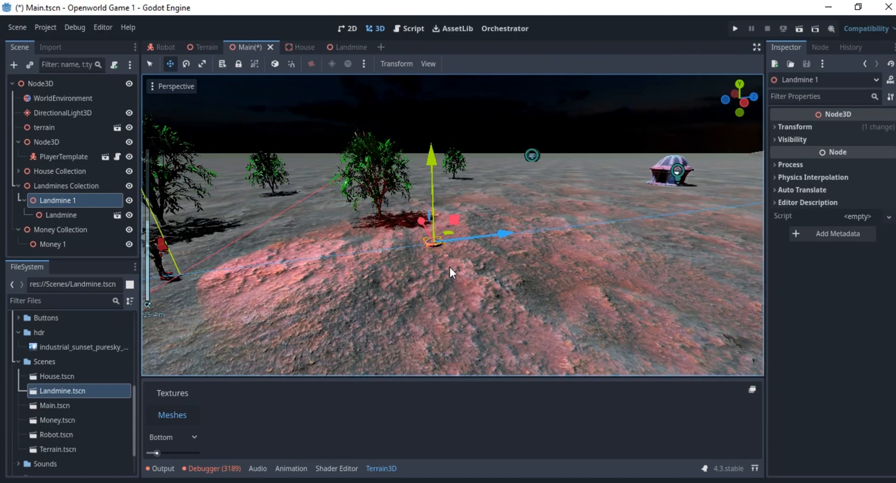
scroll(450, 266, up, 2)
scroll(450, 267, up, 2)
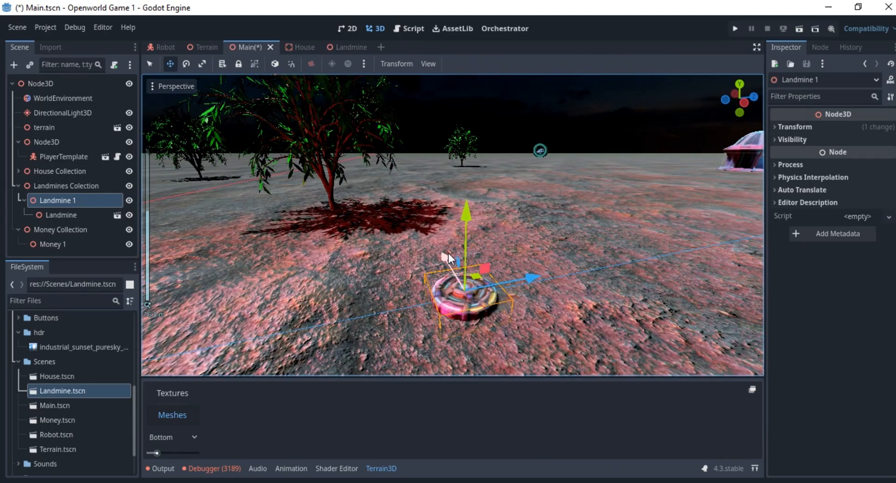
scroll(449, 253, down, 4)
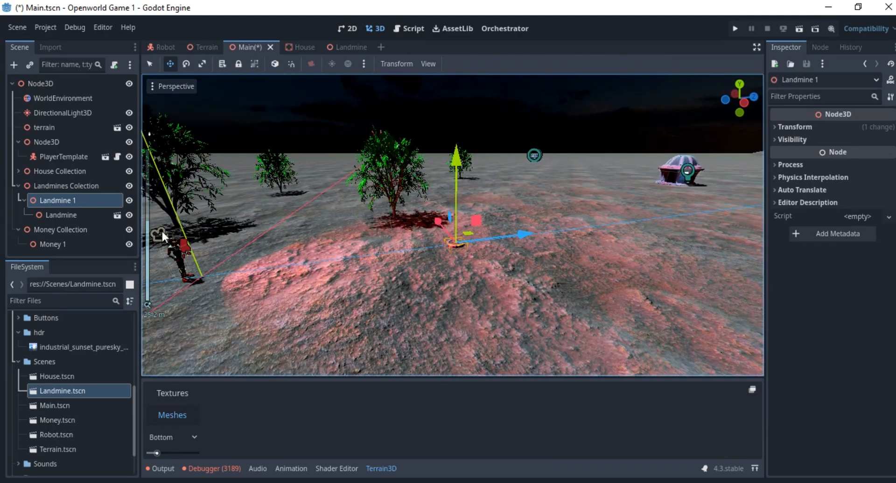
Step: Search for money and instantiate Scenes/Money.tscn as a child of the Money 1 node
click(53, 240)
right_click(54, 240)
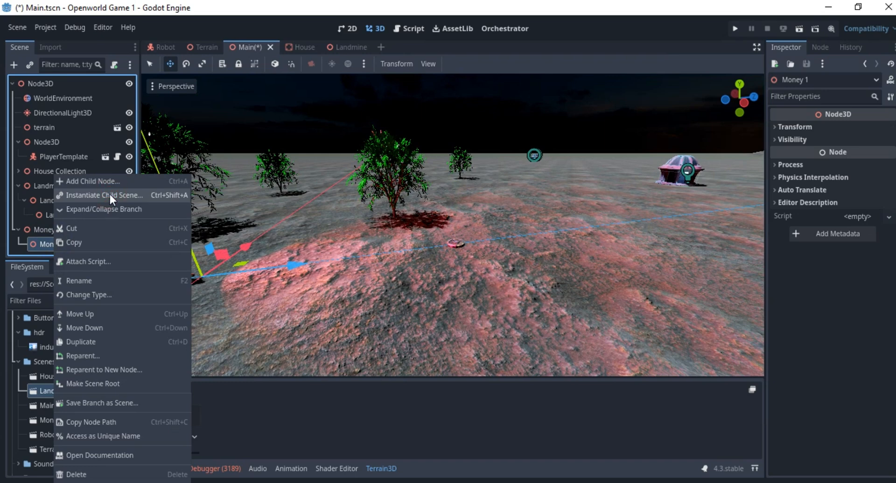
click(110, 194)
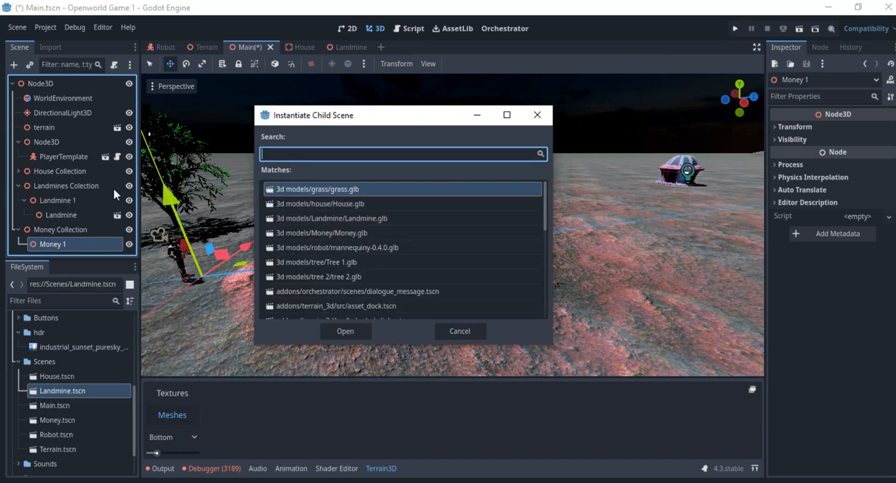
text(money)
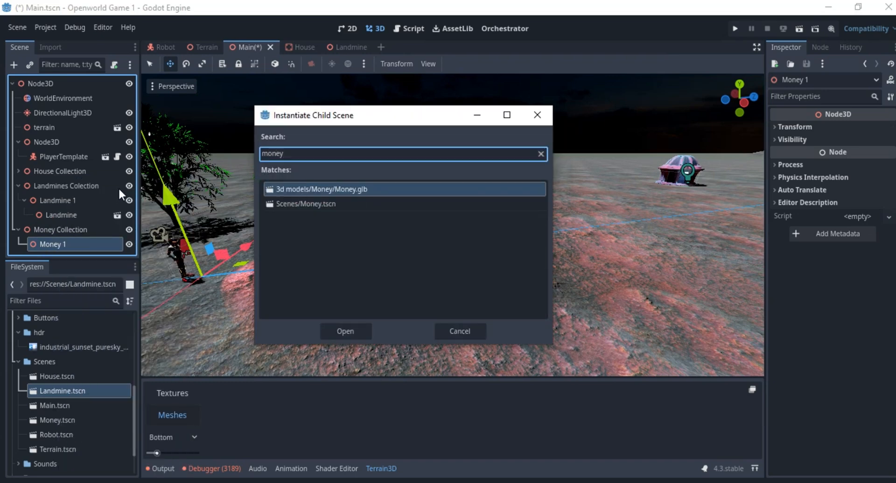
click(291, 204)
double_click(290, 203)
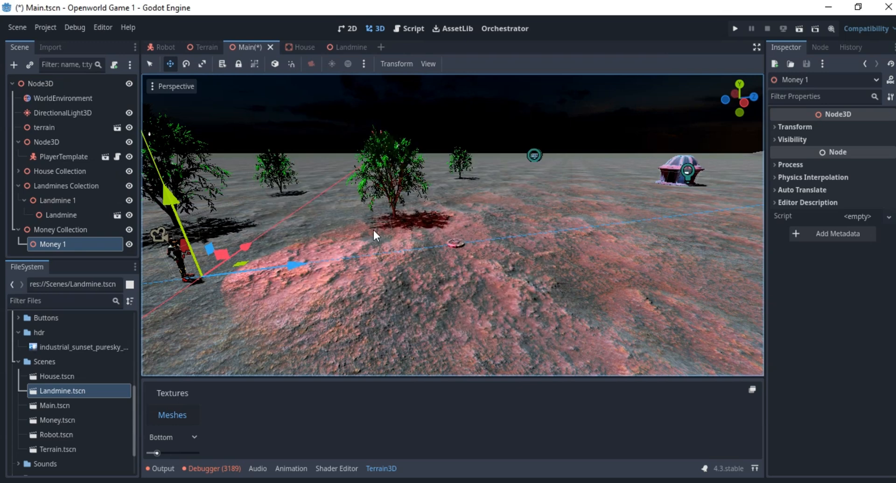
Step: Move the parent Money 1 node, not its Money child, along the blue axis to a spot beyond the landmine
shift+middle_drag(276, 260, 346, 248)
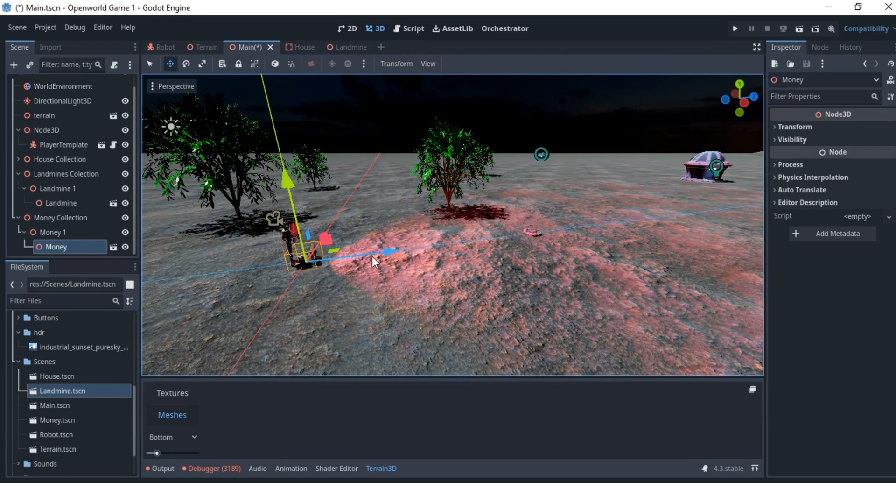
drag(379, 254, 506, 268)
key(ctrl+z)
click(46, 233)
drag(385, 252, 672, 248)
middle_drag(560, 243, 614, 272)
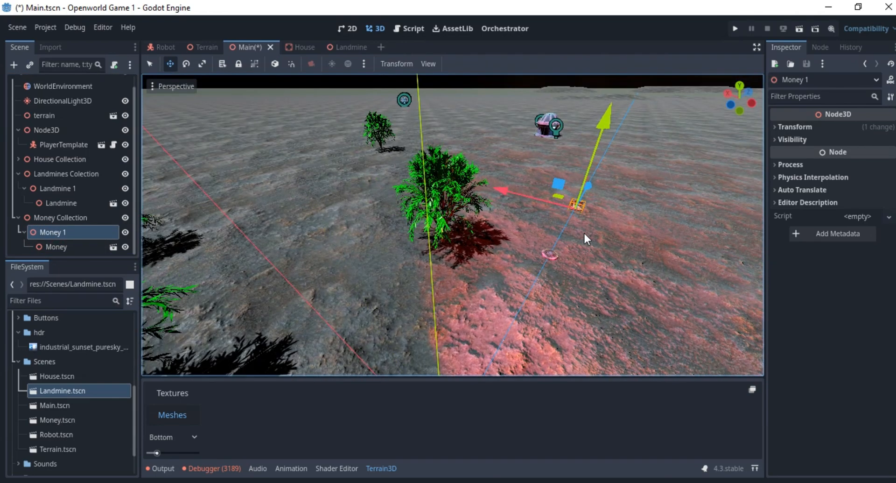
Step: Shift the Money 1 node sideways and in height across the terrain, beside the more distant tree
shift+middle_drag(584, 231, 319, 249)
drag(508, 208, 565, 209)
drag(470, 185, 419, 141)
scroll(444, 224, up, 2)
middle_drag(444, 224, 488, 229)
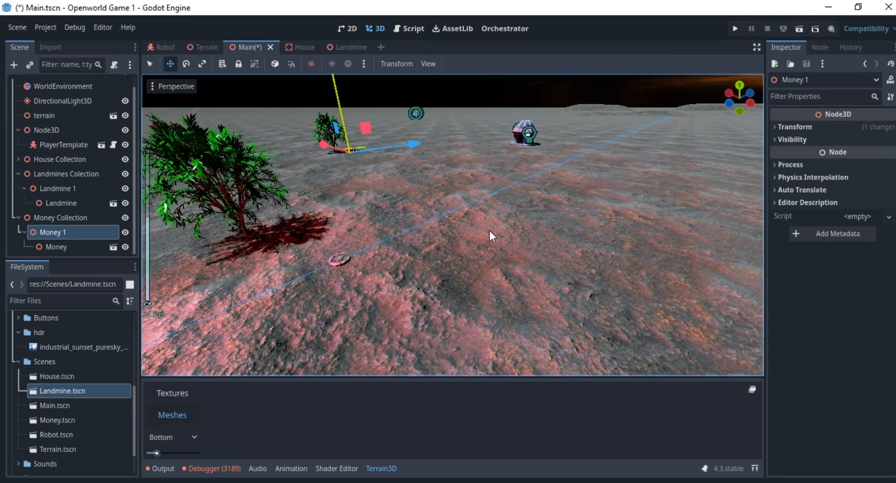
Step: Duplicate the Landmine 1 node and move the copy farther along the blue axis and sideways, away from the near tree
shift+middle_drag(303, 298, 424, 310)
scroll(425, 310, up, 5)
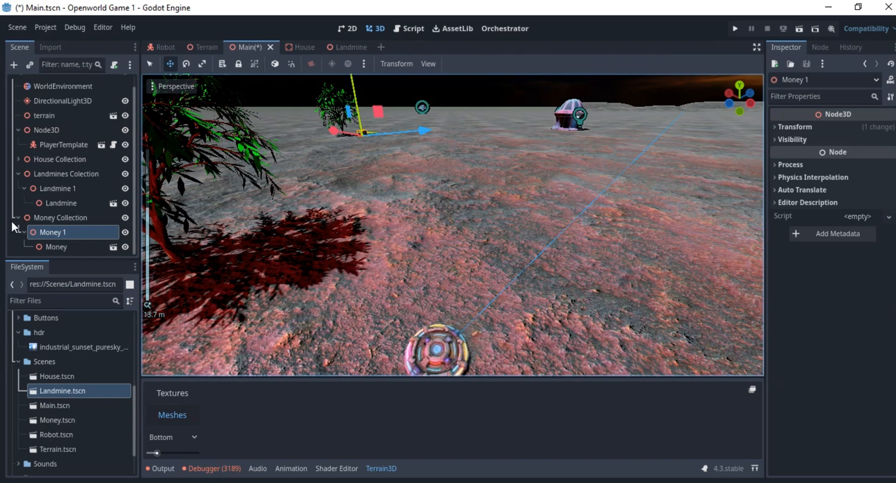
scroll(396, 281, down, 5)
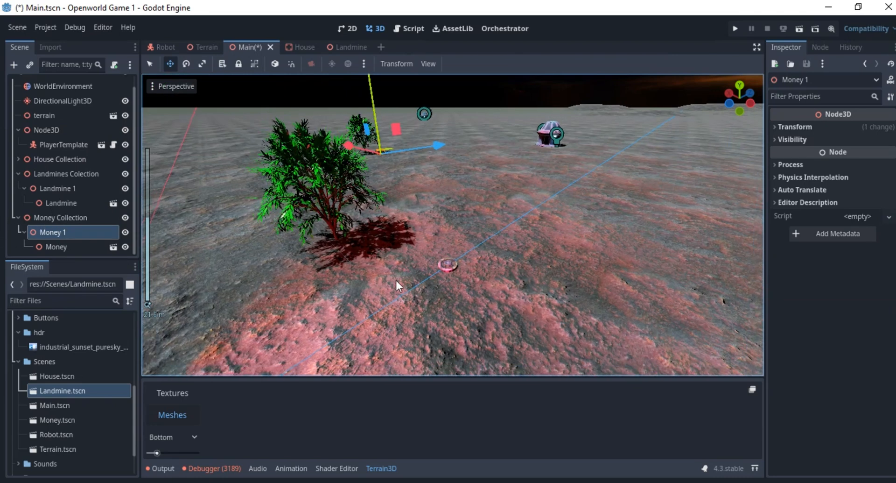
click(70, 188)
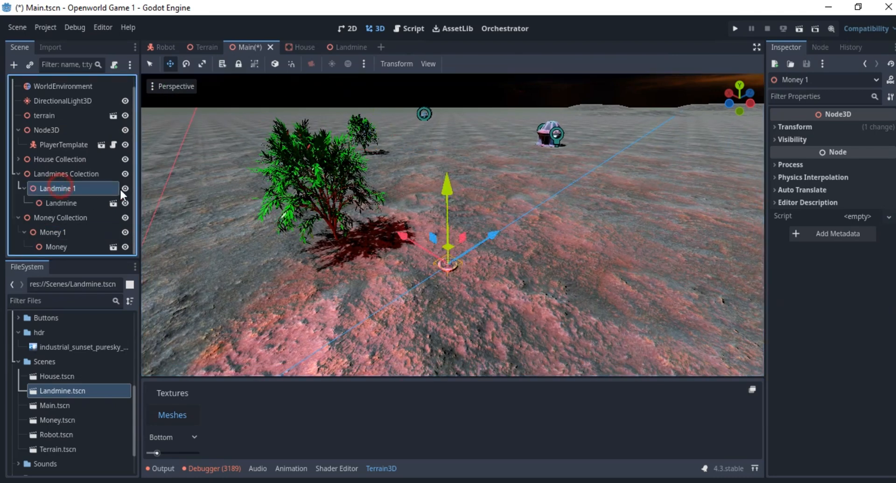
key(ctrl+d)
drag(501, 232, 551, 196)
drag(489, 190, 519, 214)
Step: Set the light energy of the DirectionalLight3D node to 0.03
scroll(66, 172, up, 1)
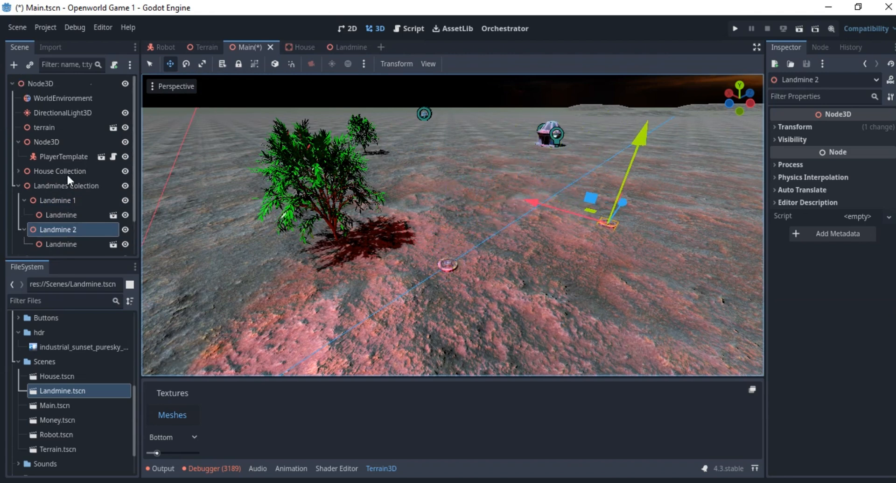
click(81, 113)
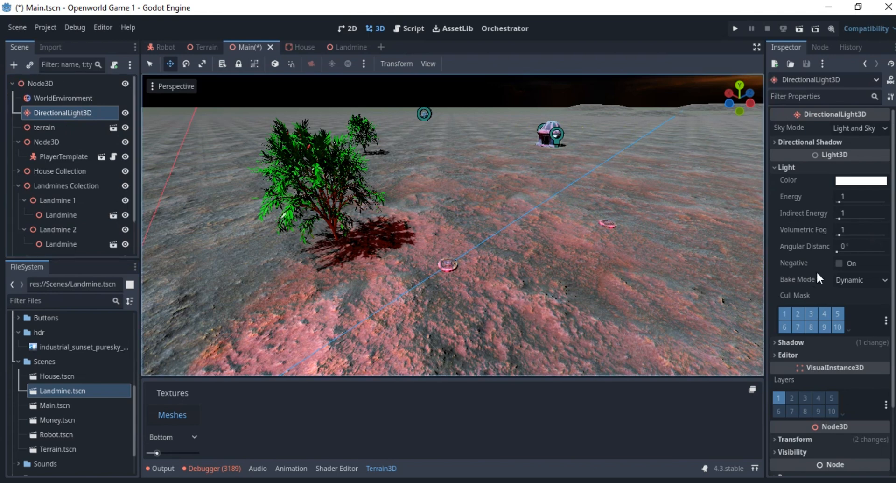
click(853, 196)
text(0)
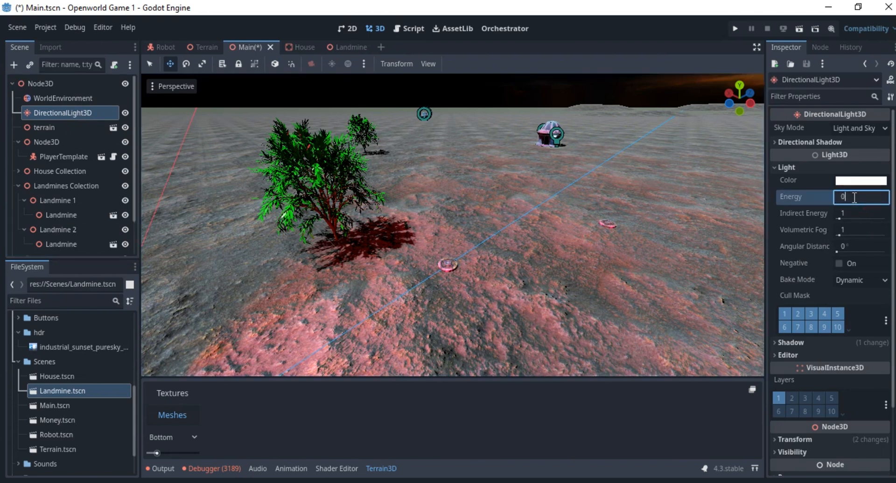
text(.03)
key(Return)
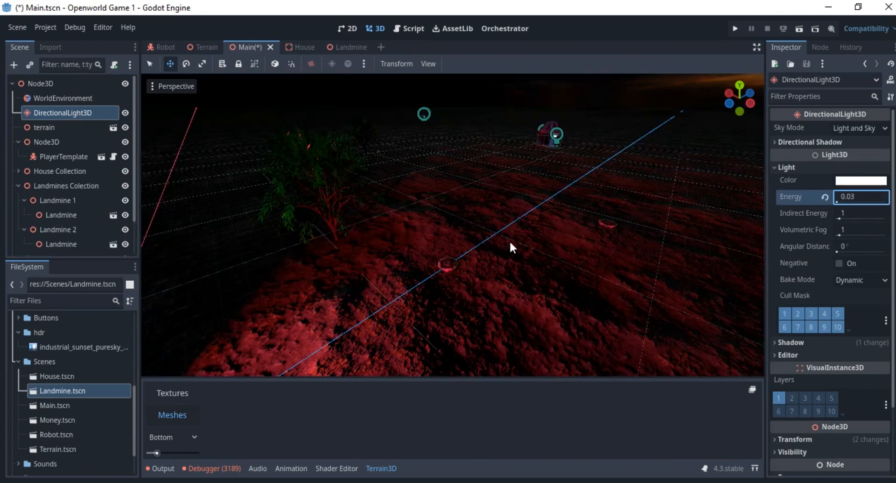
Step: Save the Main scene, dismiss the load errors dialog and play the scene
key(f)
key(ctrl+s)
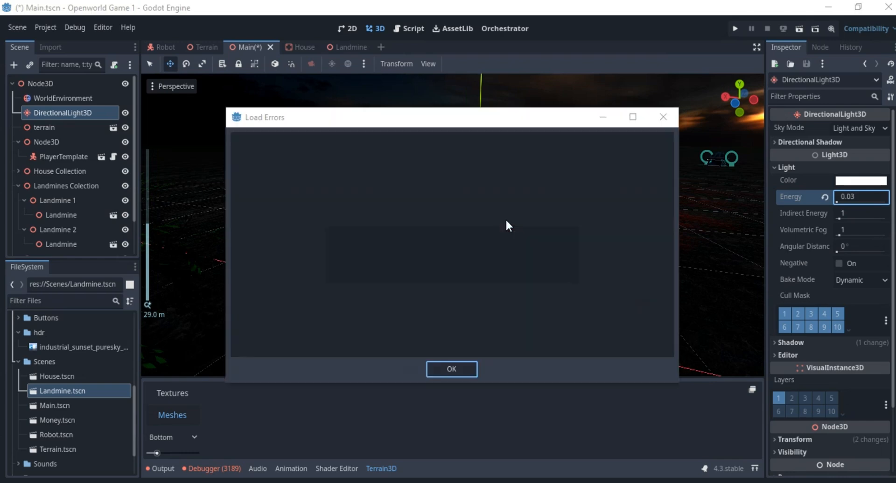
click(451, 369)
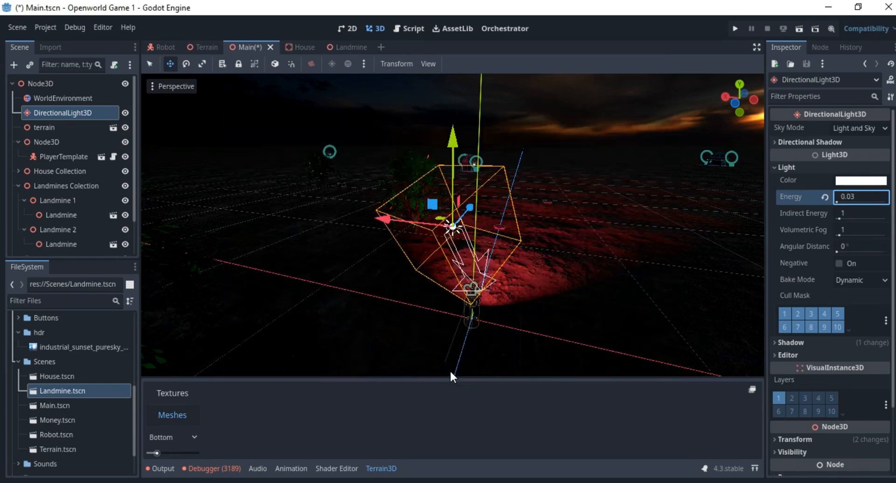
right_click(236, 45)
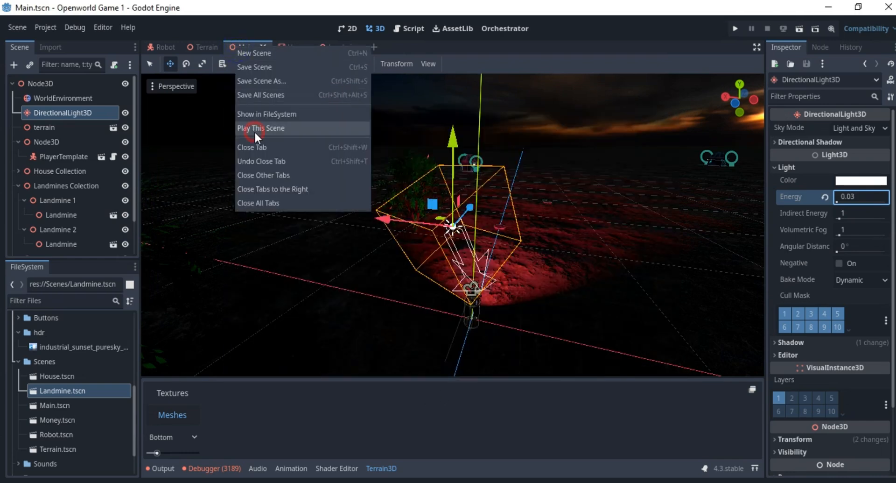
click(254, 130)
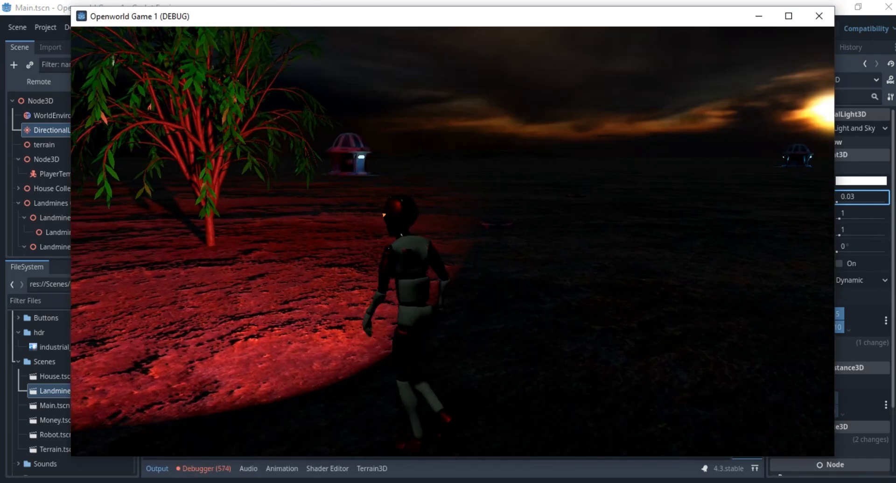
Step: Walk the robot around the dark terrain to examine the landmines, the flashlight beam and the teal-lit houses
key(w)
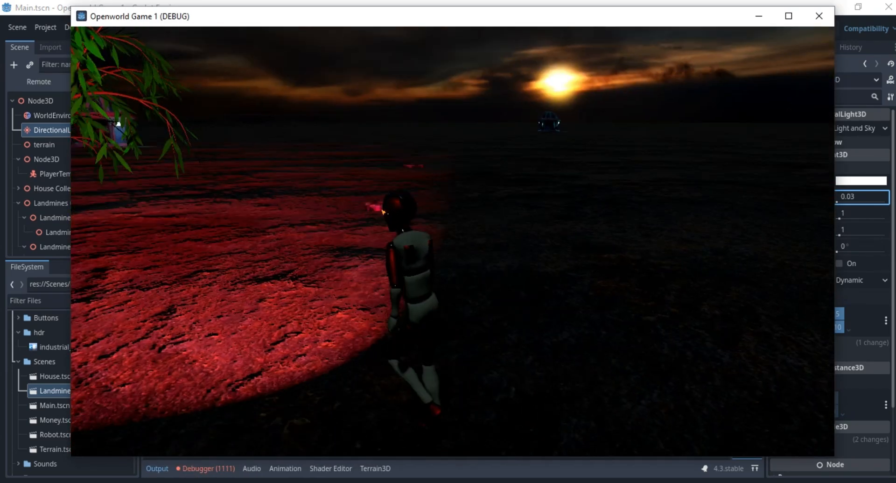
key(w)
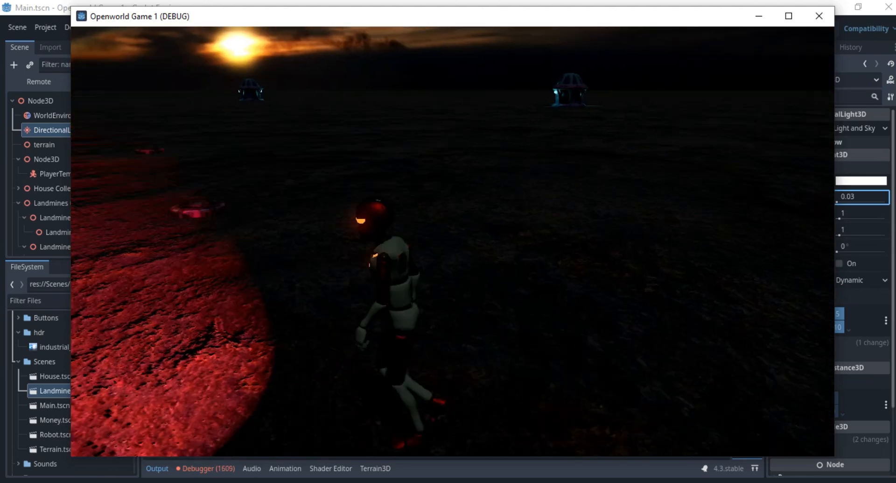
key(w)
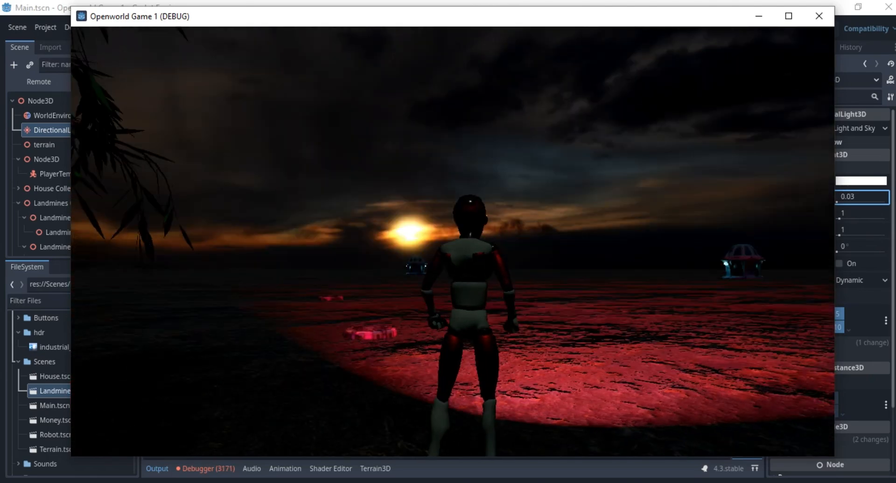
key(w)
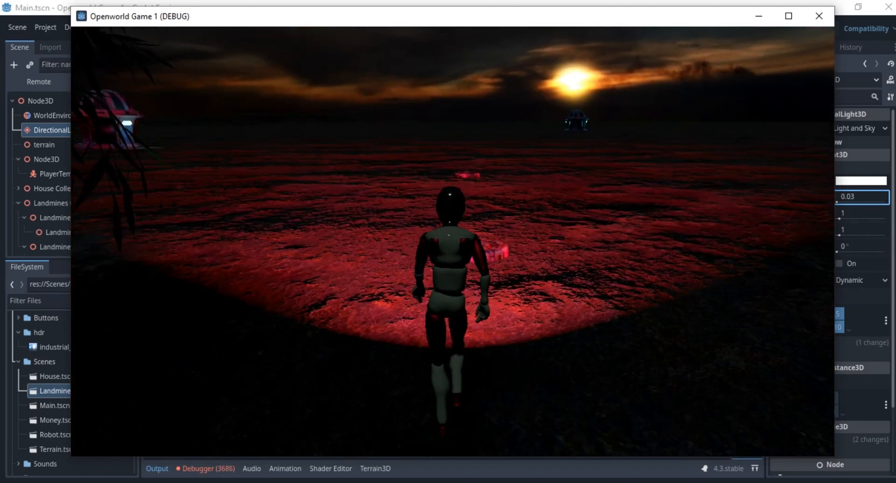
key(a)
key(a)
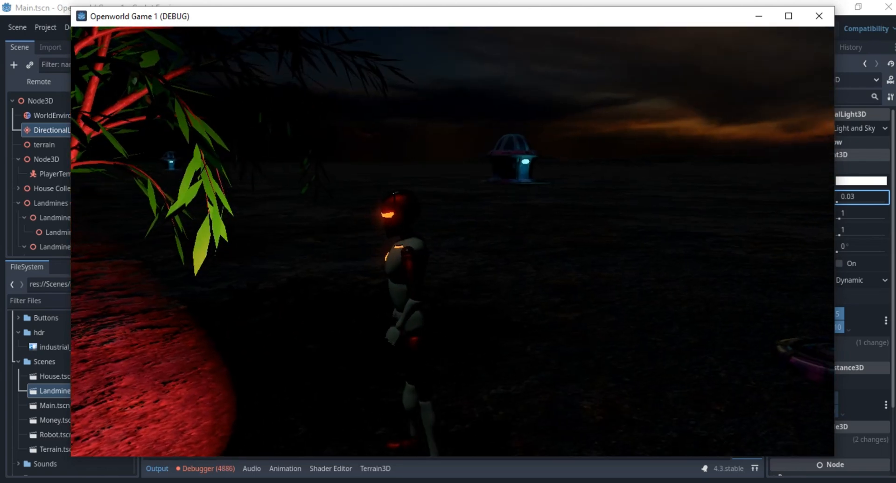
key(w)
key(w)
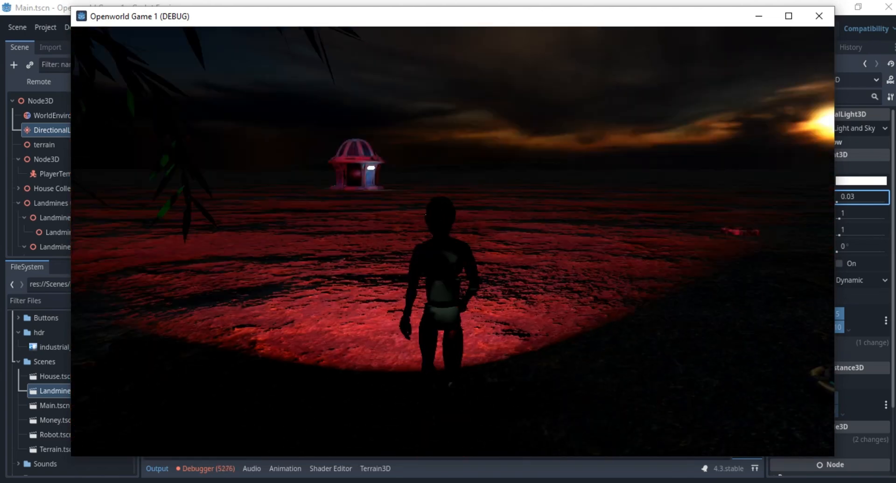
key(w)
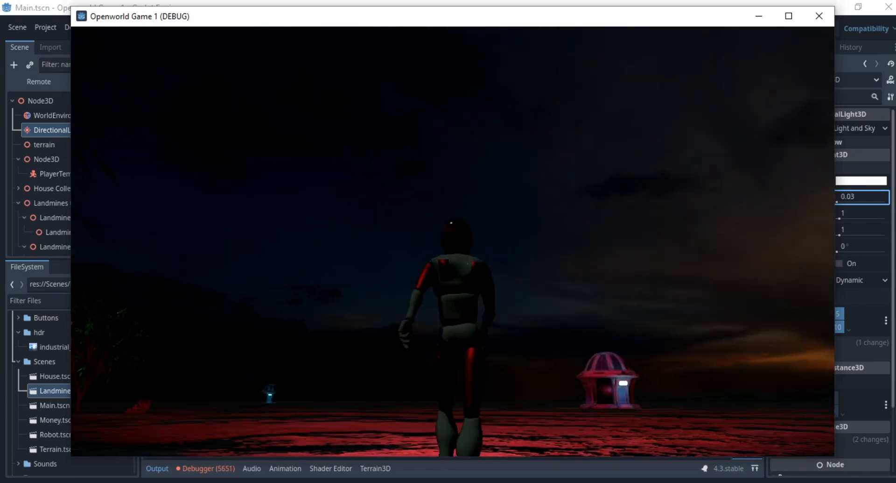
key(w)
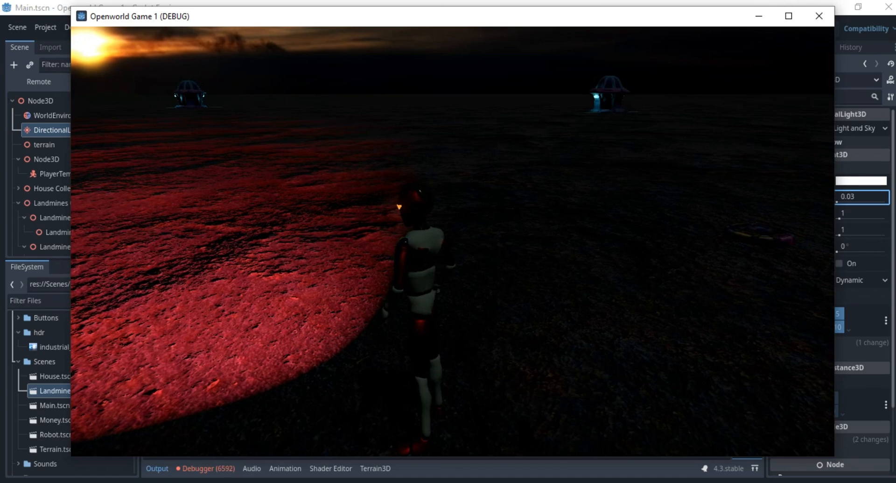
Step: Walk the robot up to the open money case beside the tree and examine its placement
key(a)
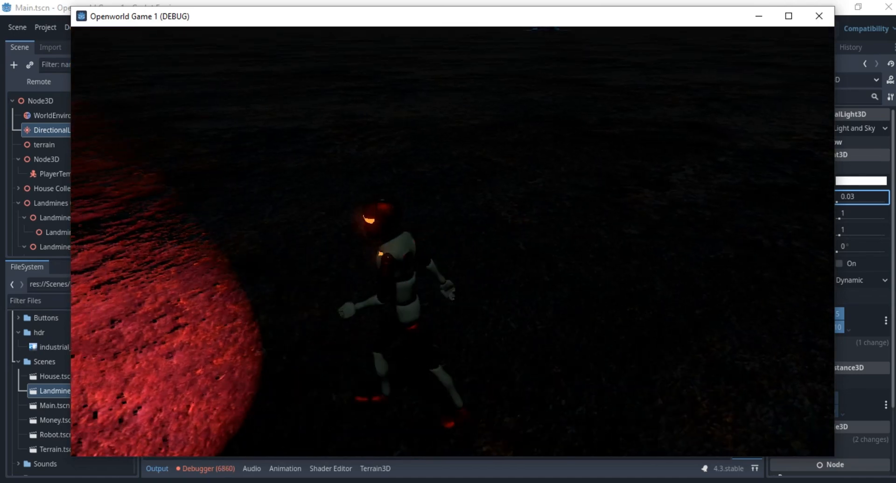
key(w)
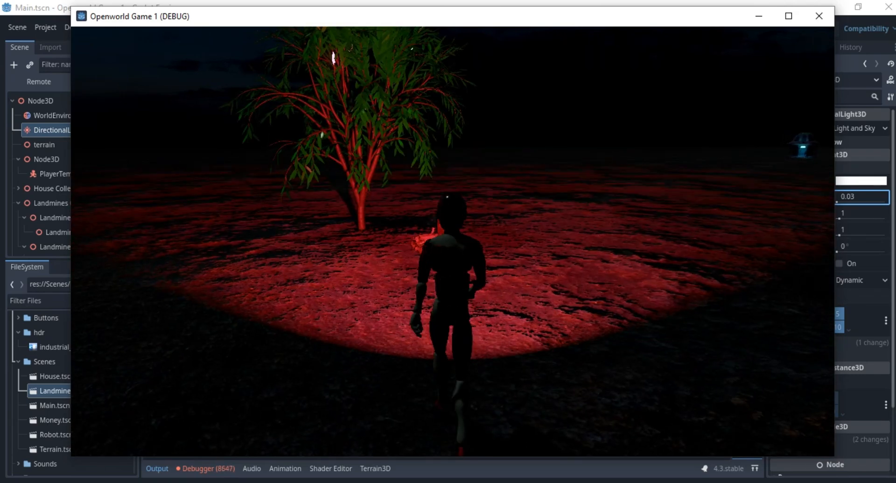
key(w)
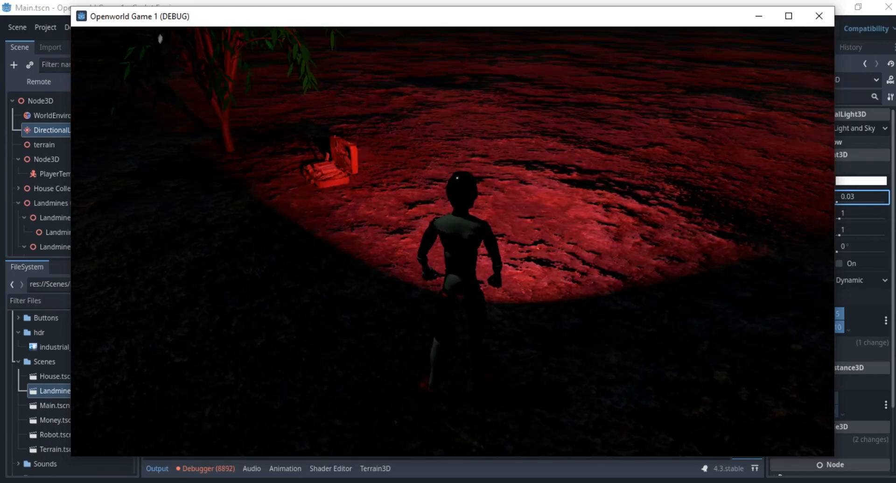
key(a)
key(w)
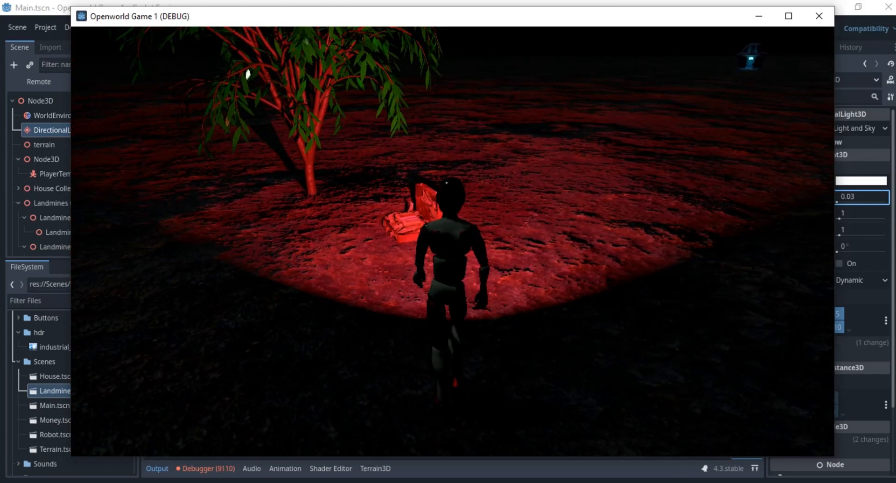
key(a)
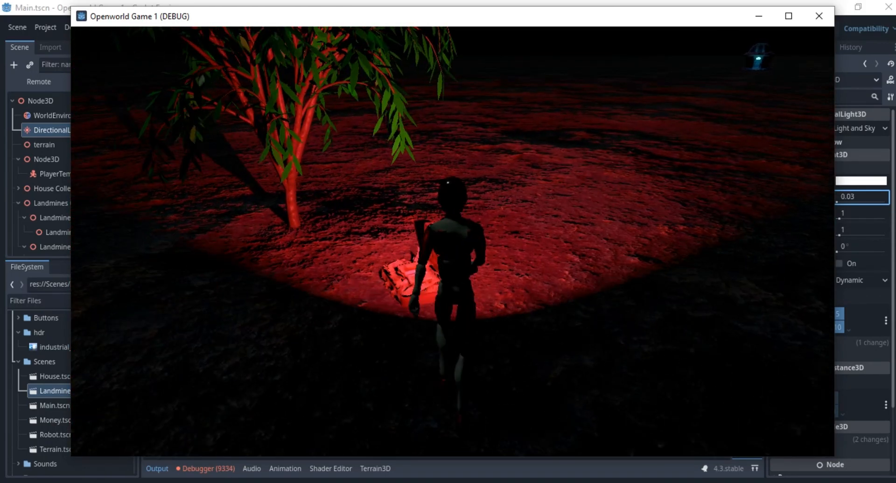
Step: Walk the robot from the money case across the dark terrain to the domed house and examine the house under the red flashlight beam
key(w)
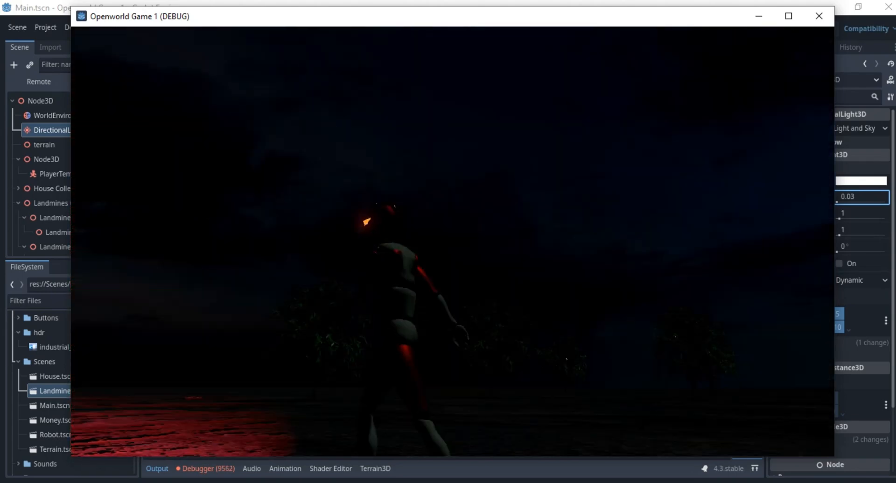
key(w)
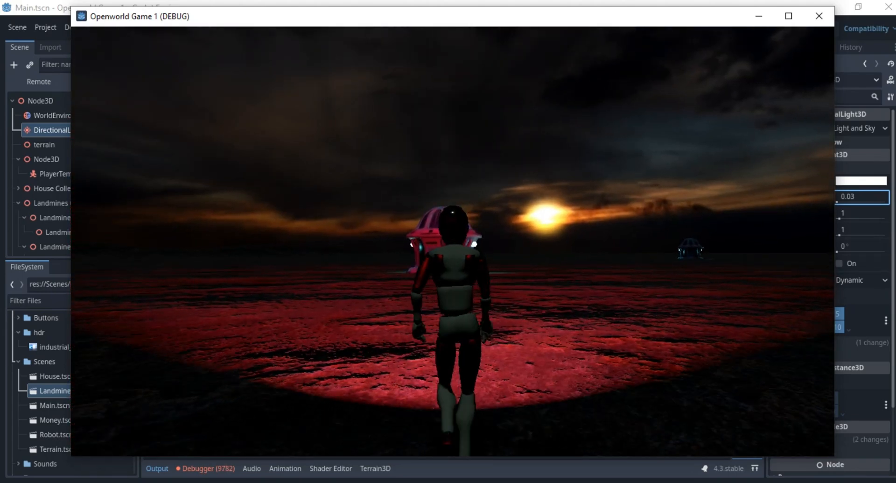
key(w)
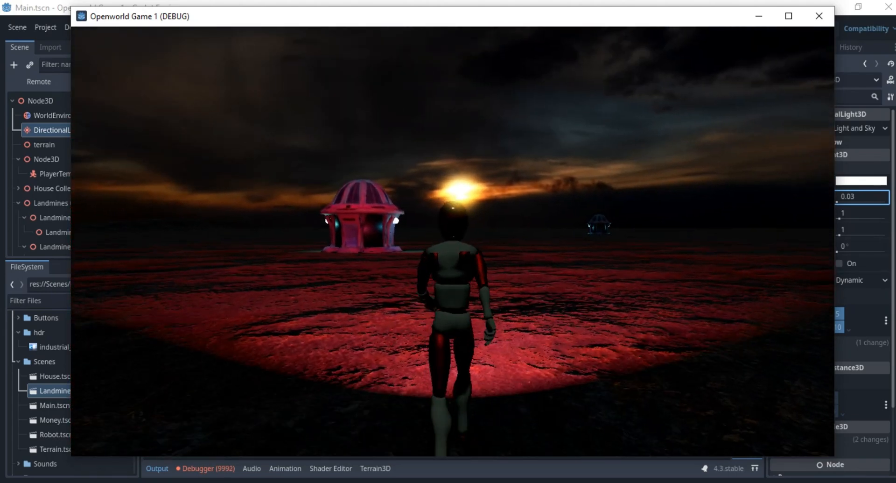
key(w)
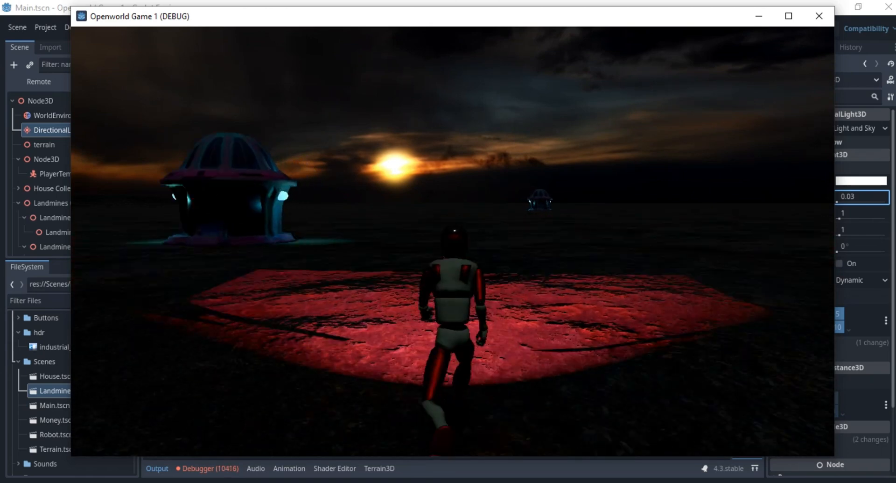
key(w)
key(w)
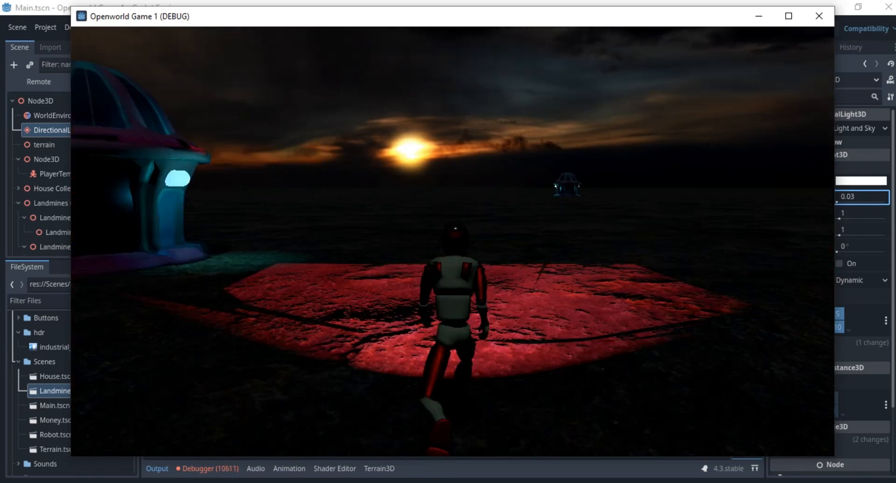
key(w)
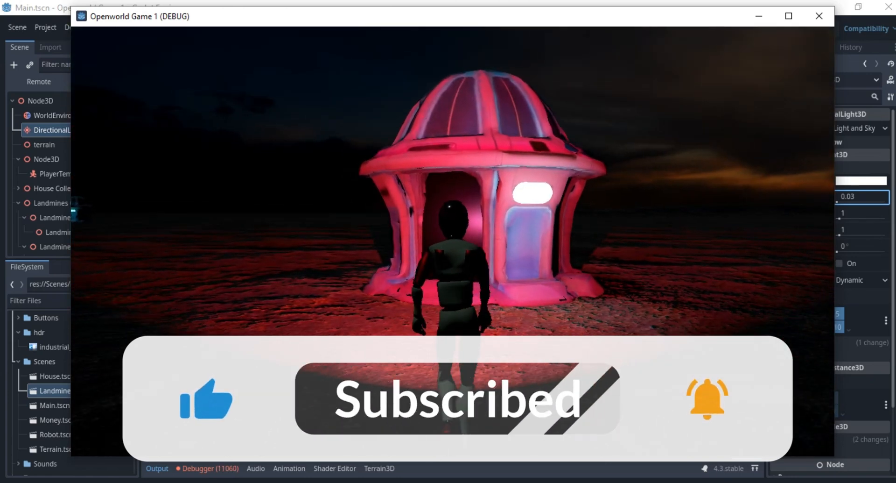
key(w)
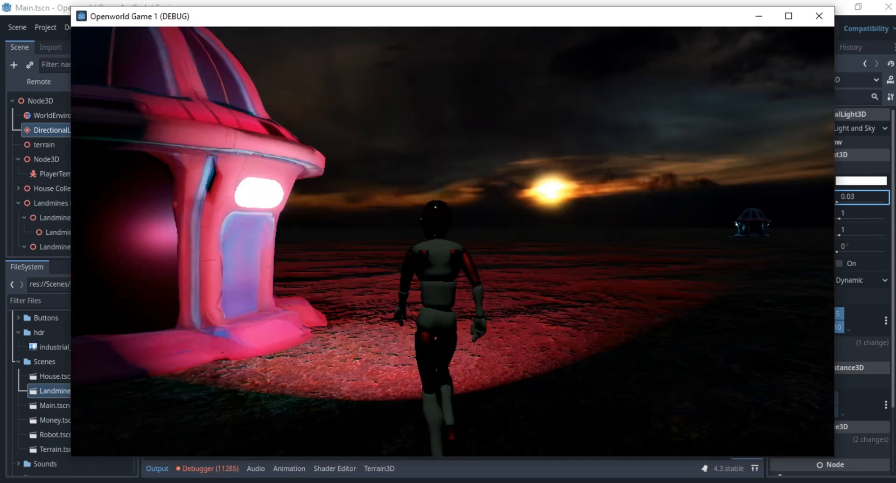
key(w)
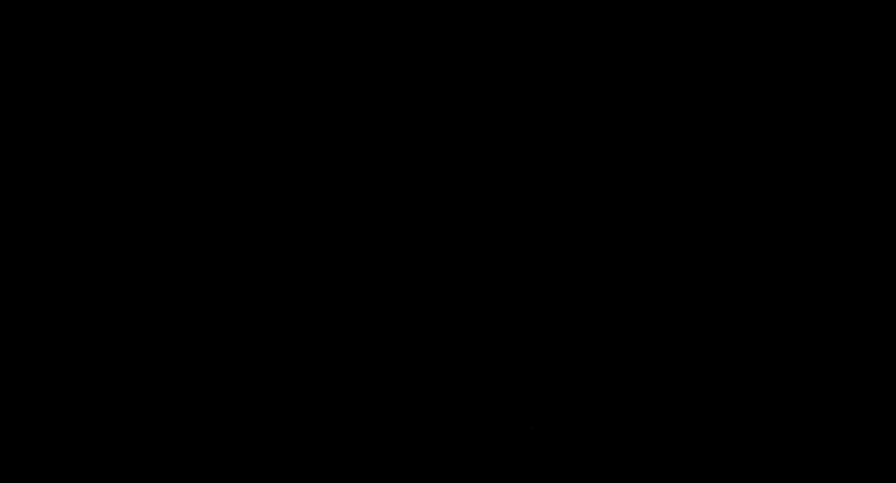